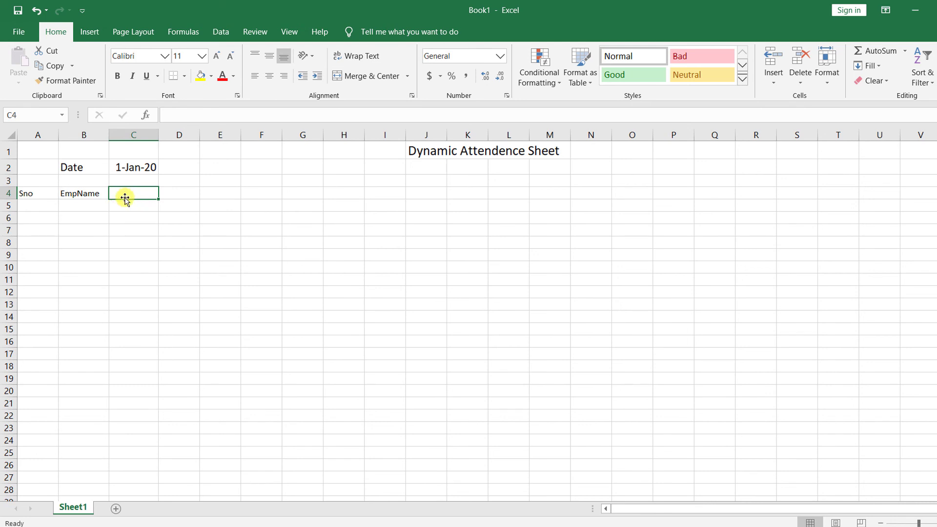
pyautogui.click(139, 170)
pyautogui.moveTo(128, 199); pyautogui.dragTo(838, 192)
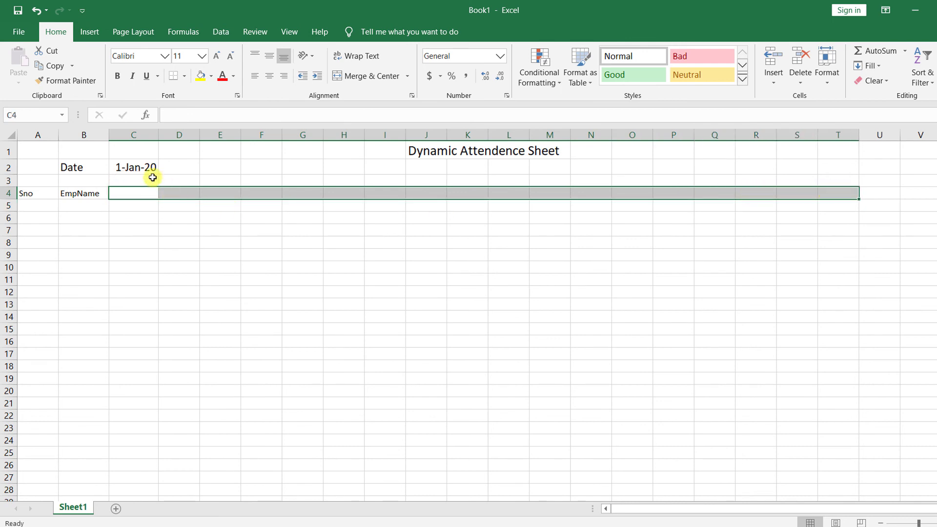
pyautogui.click(140, 169)
pyautogui.moveTo(132, 192); pyautogui.dragTo(789, 203)
pyautogui.click(128, 172)
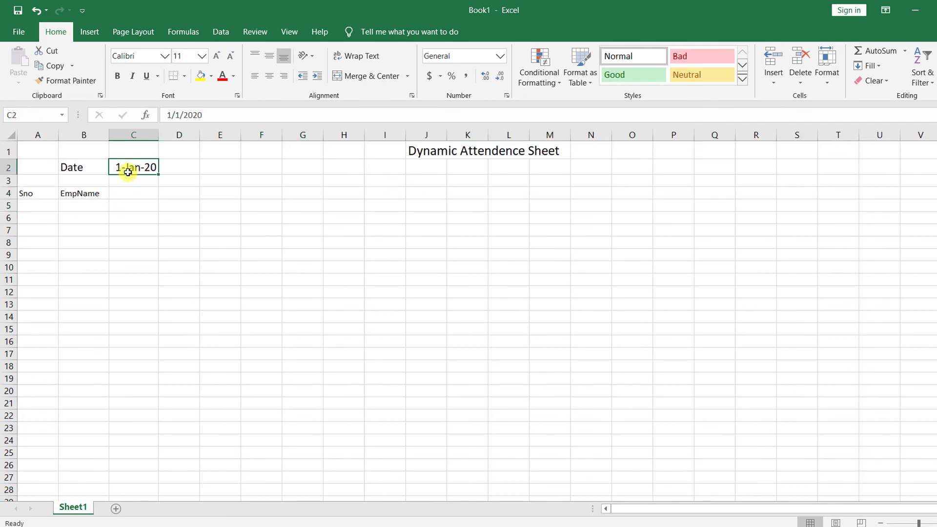
pyautogui.click(127, 194)
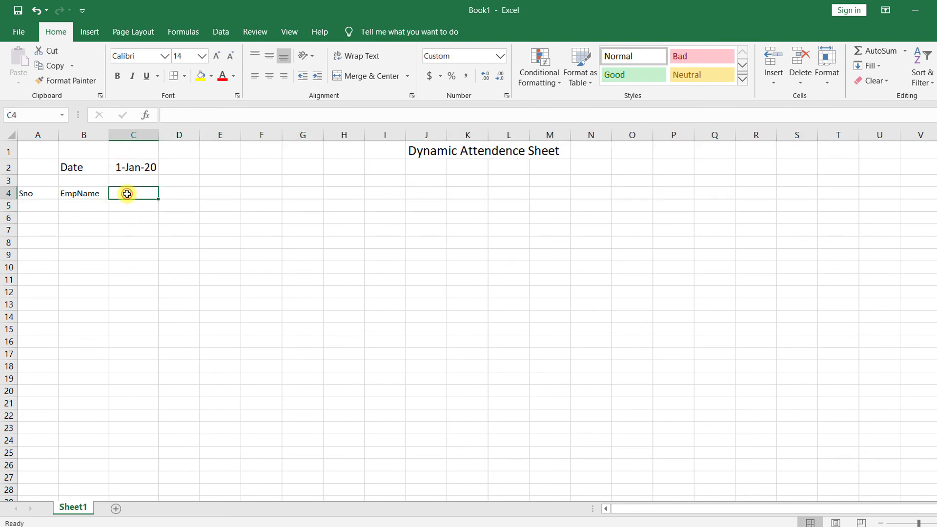
pyautogui.click(125, 166)
pyautogui.moveTo(122, 193); pyautogui.dragTo(877, 199)
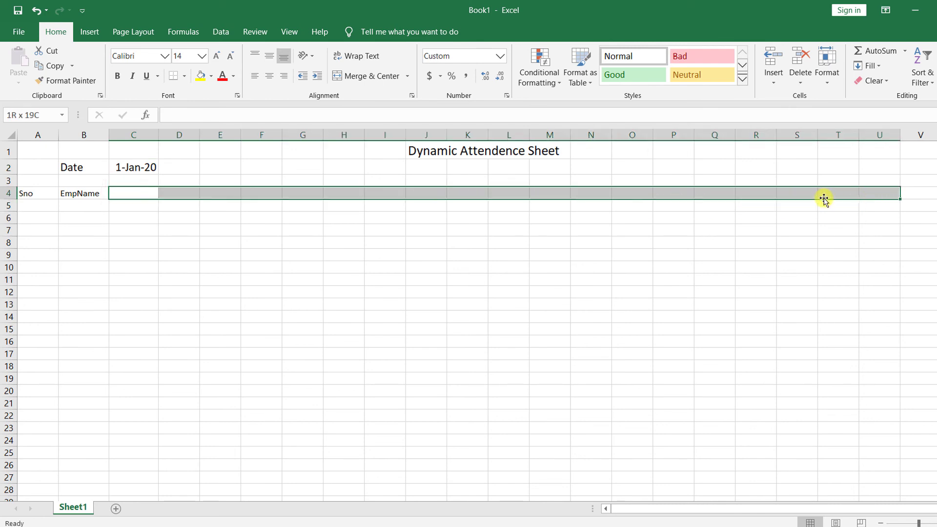
# Step: Enter the formula =C2 in cell C4 so the first date header follows the sheet's start date
pyautogui.click(139, 192)
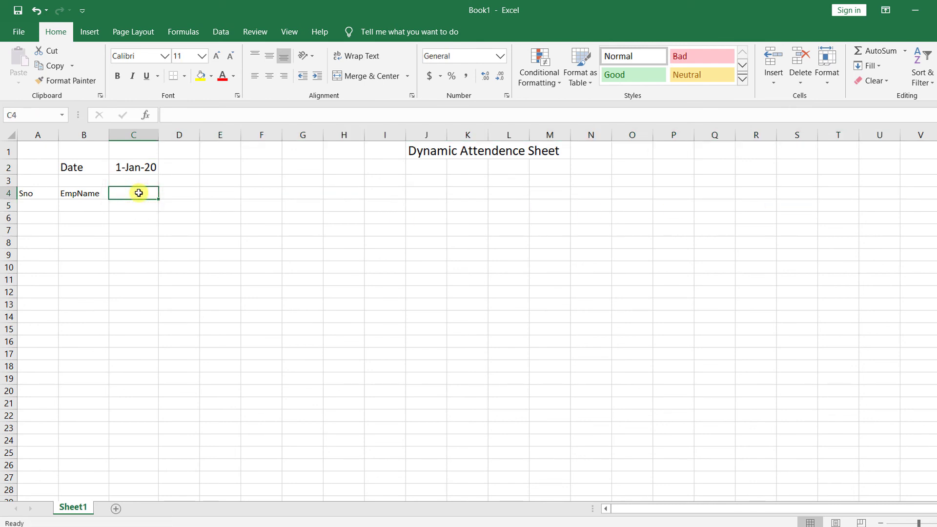
pyautogui.write('=')
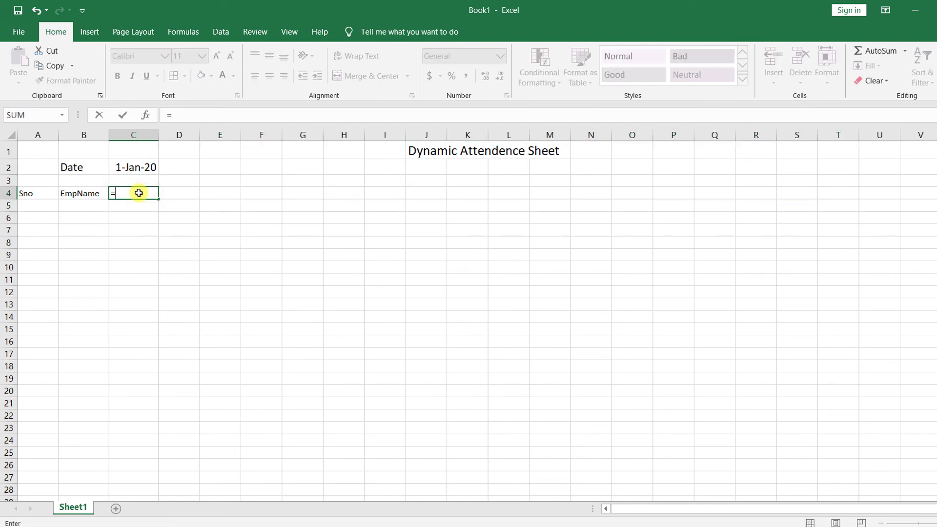
pyautogui.click(141, 167)
pyautogui.press('Return')
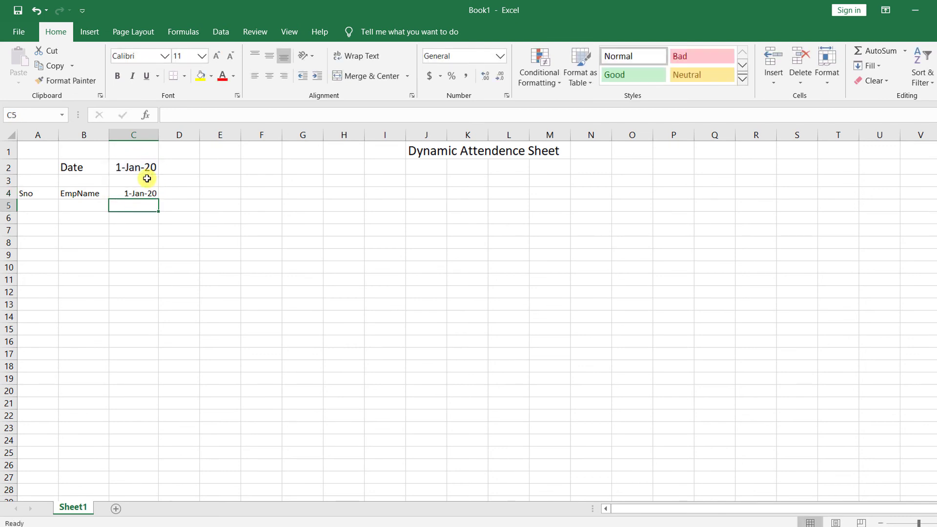
pyautogui.click(140, 194)
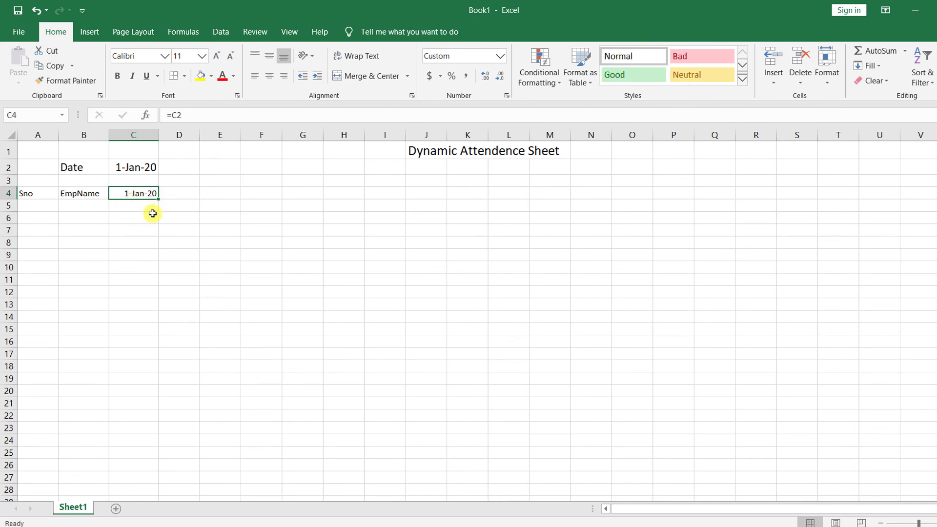
# Step: Test the linked header by changing the date in C2 to 1-Feb and checking the formula in C4
pyautogui.click(126, 167)
pyautogui.click(143, 195)
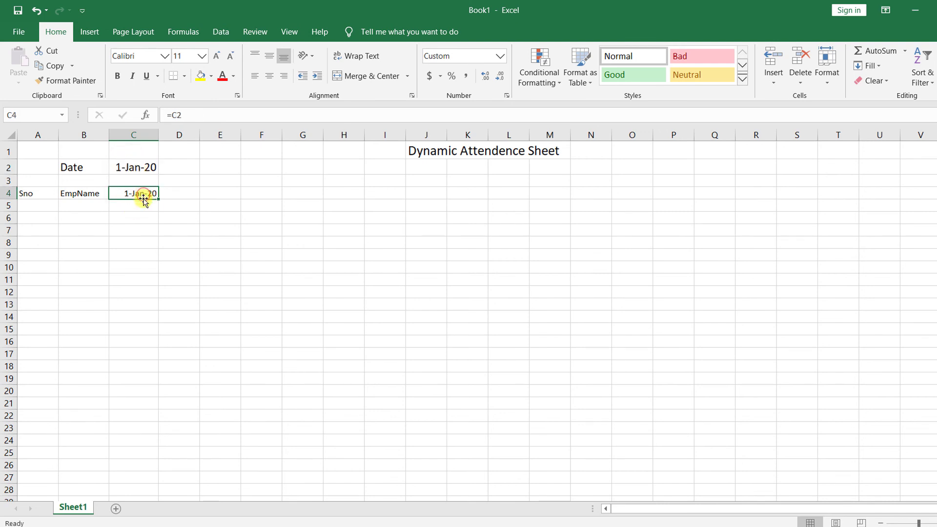
pyautogui.click(142, 169)
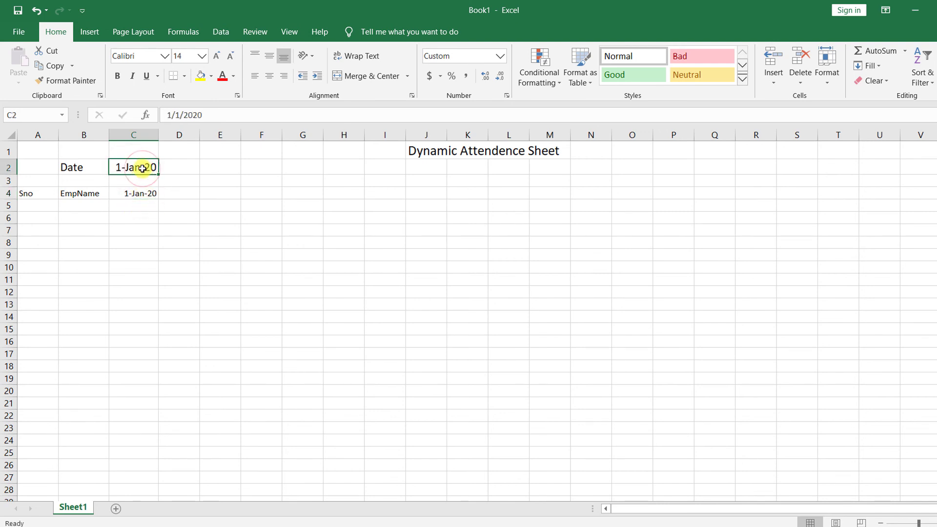
pyautogui.write('1-fe')
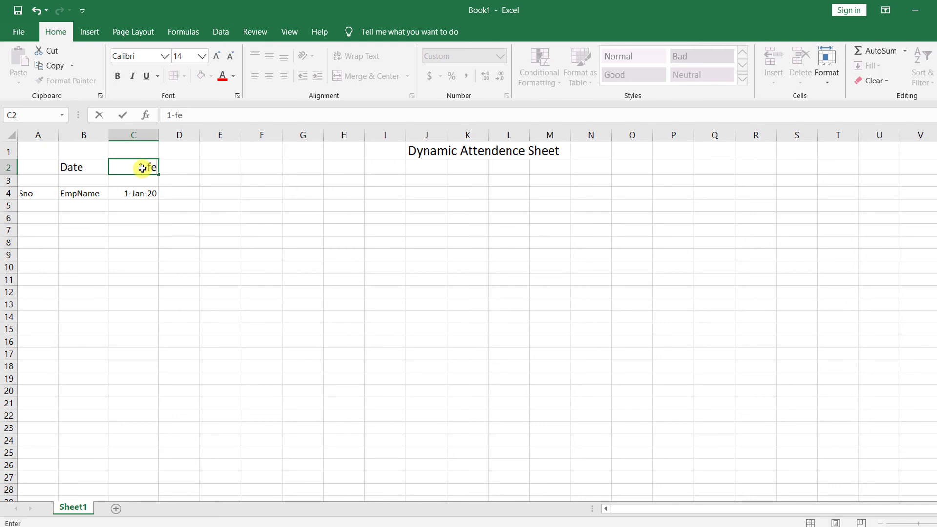
pyautogui.write('b')
pyautogui.press('Return')
pyautogui.click(135, 199)
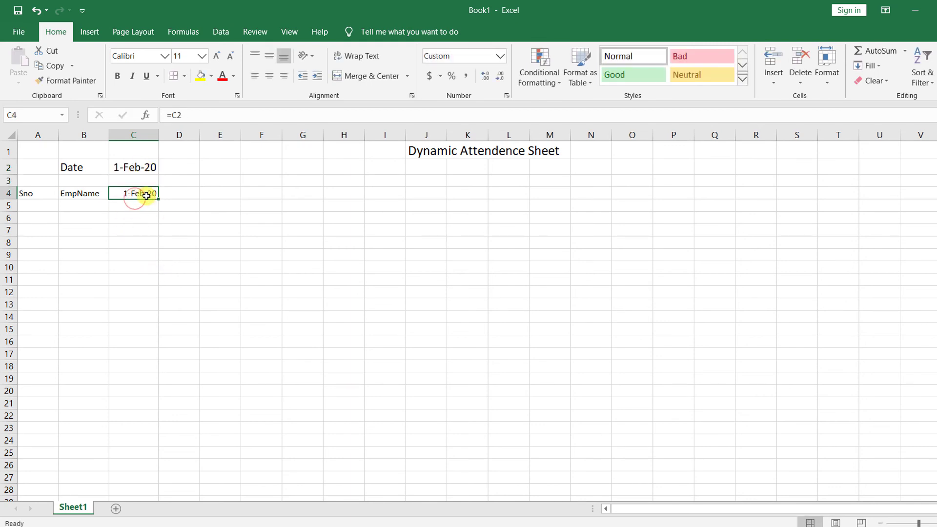
pyautogui.doubleClick(135, 191)
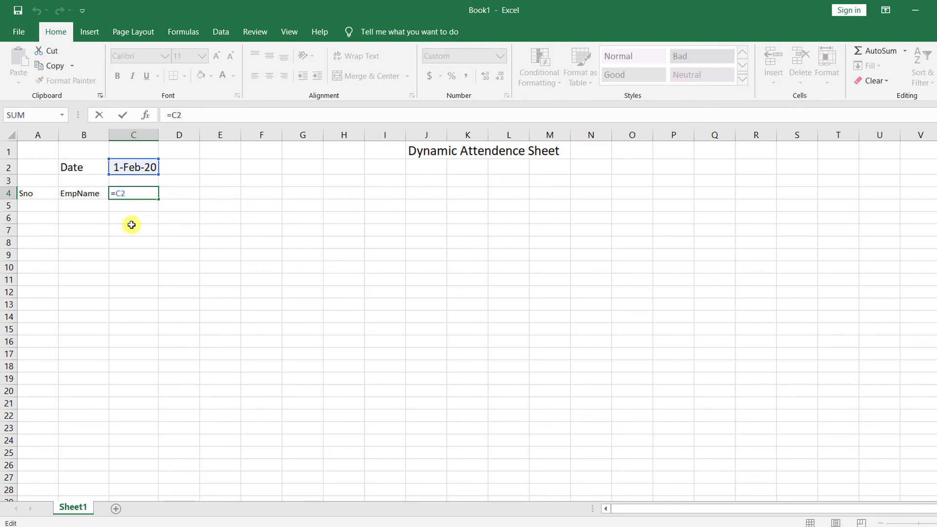
# Step: Set the start date in C2 back to 1-Jan
pyautogui.click(141, 169)
pyautogui.write('1-jan')
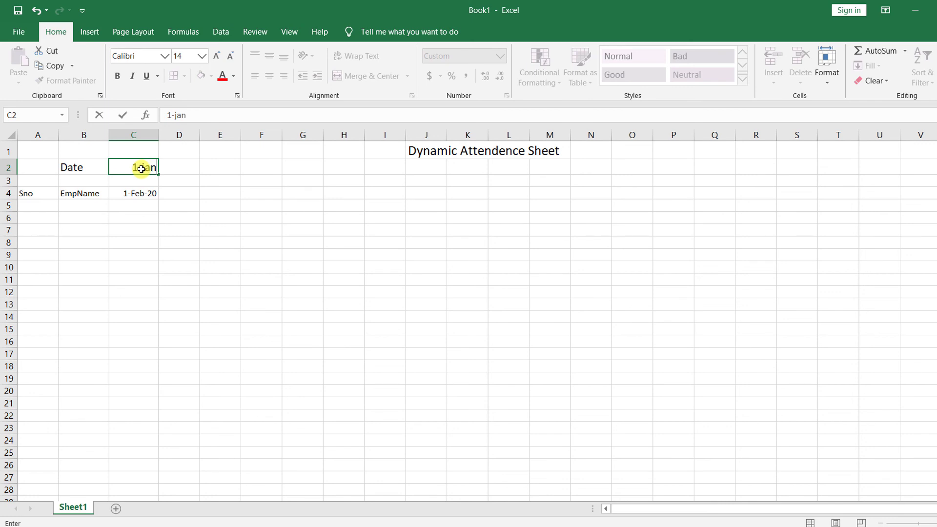
pyautogui.press('Return')
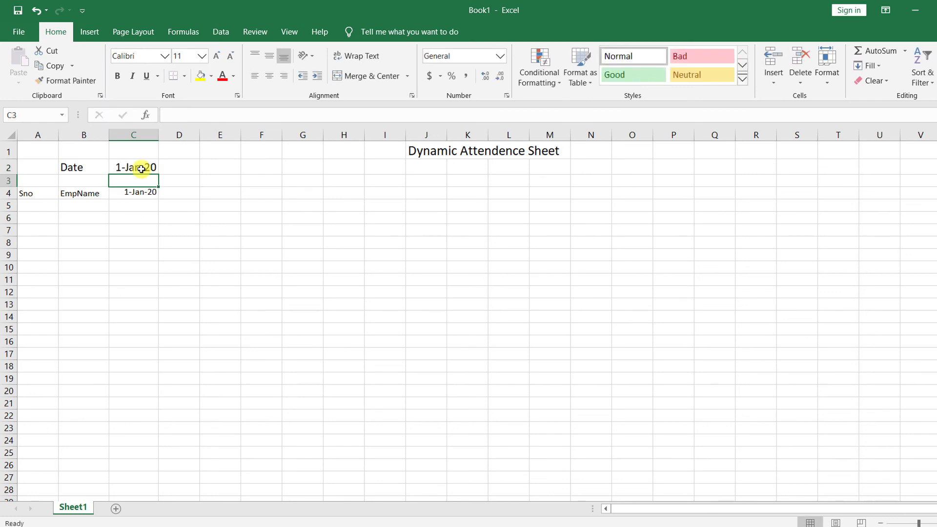
# Step: Enter the formula =C4+1 in cell D4 to produce the following day's date
pyautogui.click(169, 197)
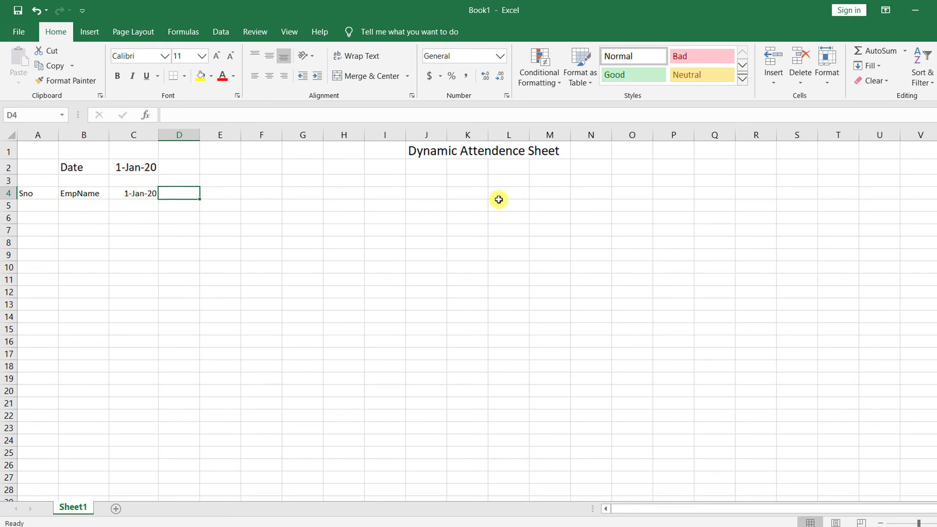
pyautogui.write('=')
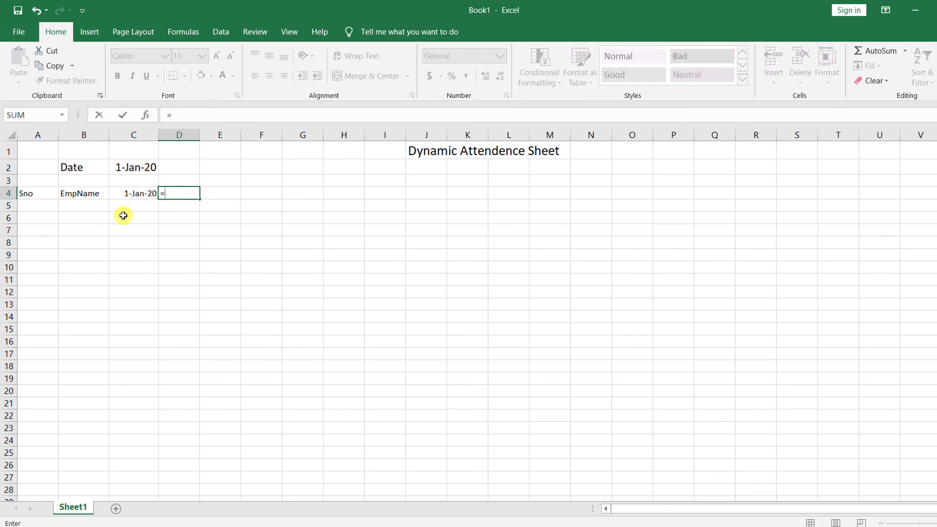
pyautogui.click(144, 195)
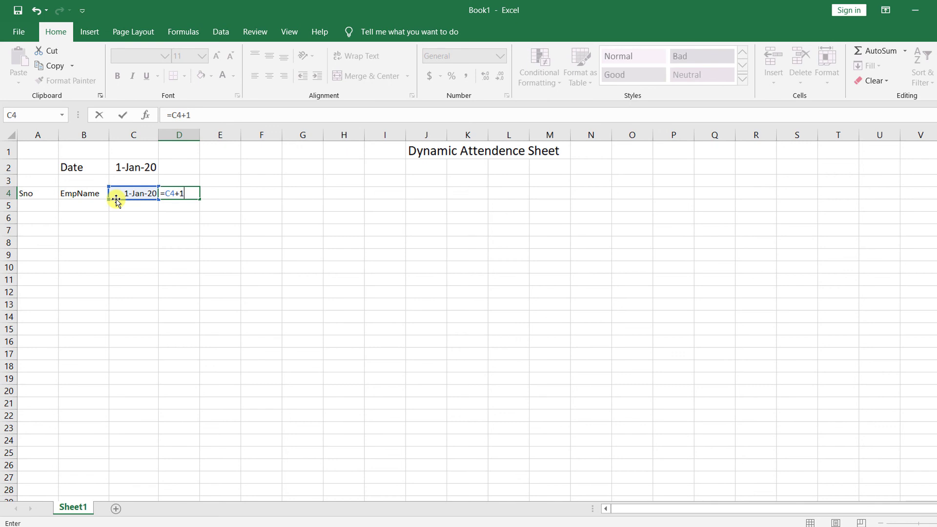
pyautogui.write('1')
pyautogui.press('Return')
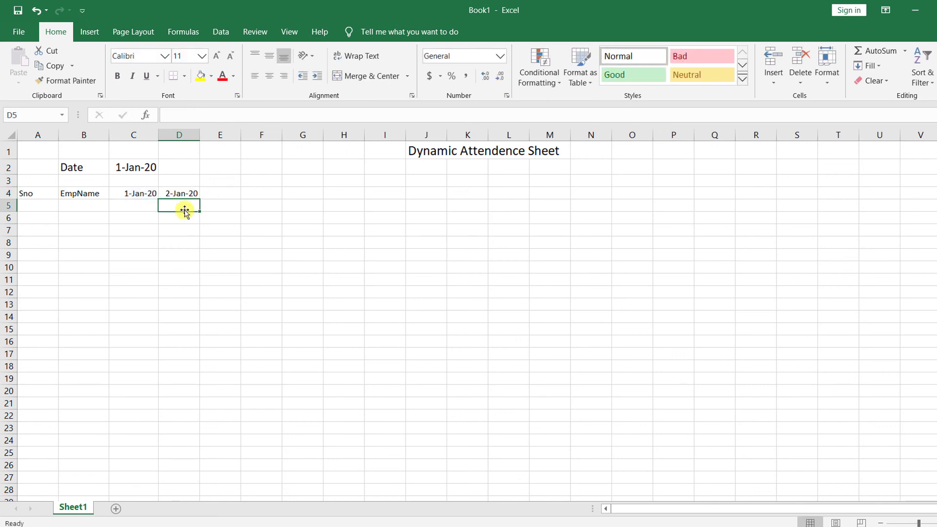
# Step: Fill the next-day formula from D4 across row 4 to column V
pyautogui.click(182, 193)
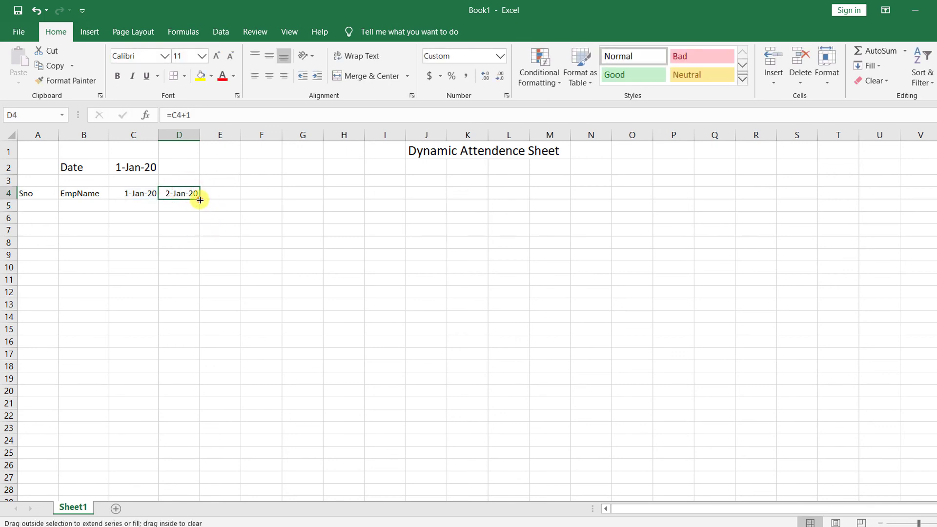
pyautogui.moveTo(199, 200); pyautogui.dragTo(923, 200)
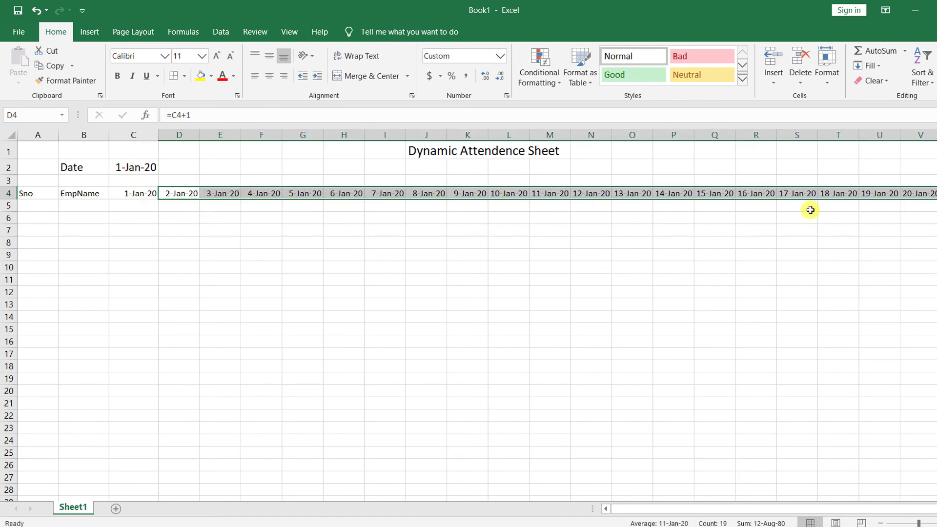
pyautogui.click(218, 221)
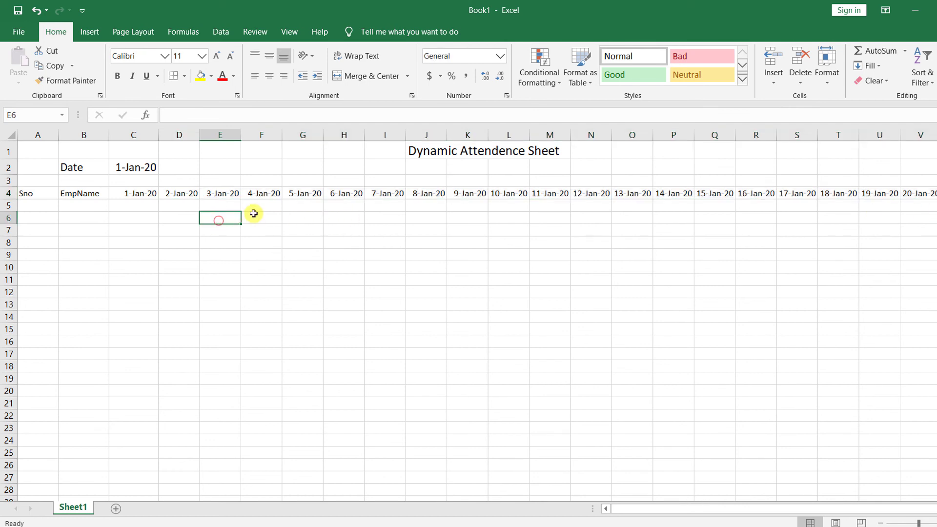
# Step: Apply the custom number format dd-mmm to the date headers in C4:V4
pyautogui.moveTo(126, 193); pyautogui.dragTo(914, 208)
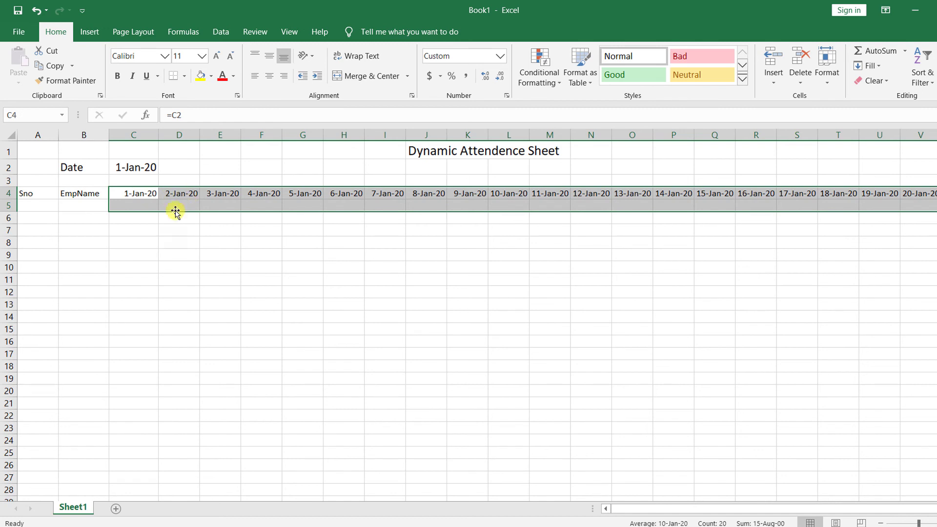
pyautogui.click(147, 229)
pyautogui.moveTo(131, 192); pyautogui.dragTo(915, 198)
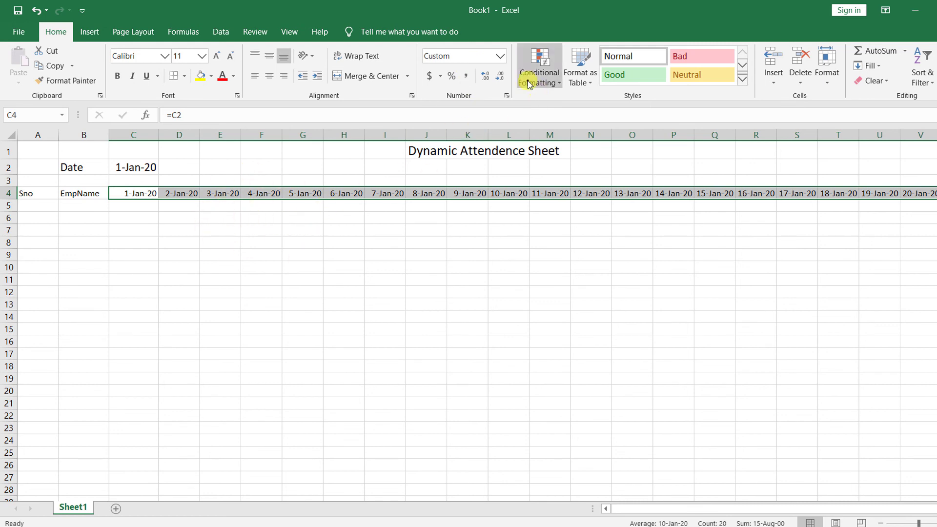
pyautogui.click(508, 96)
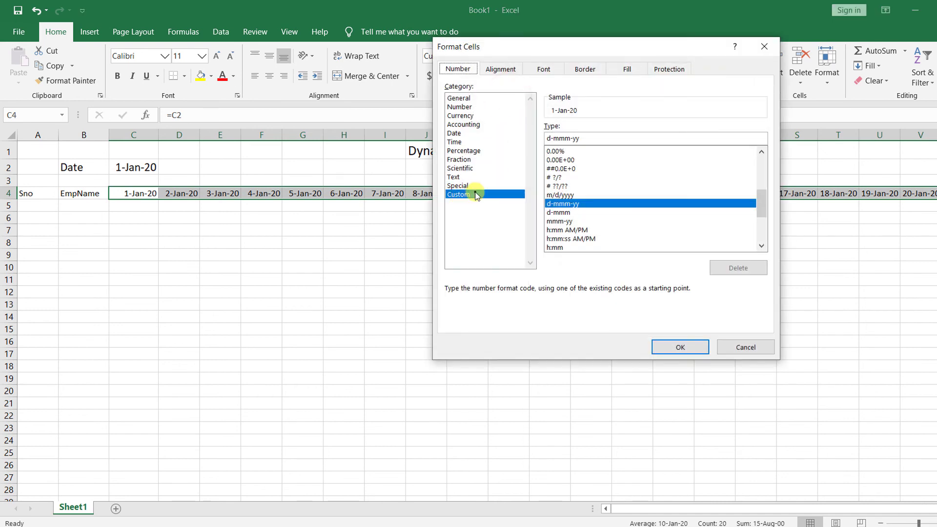
pyautogui.moveTo(593, 141); pyautogui.dragTo(537, 141)
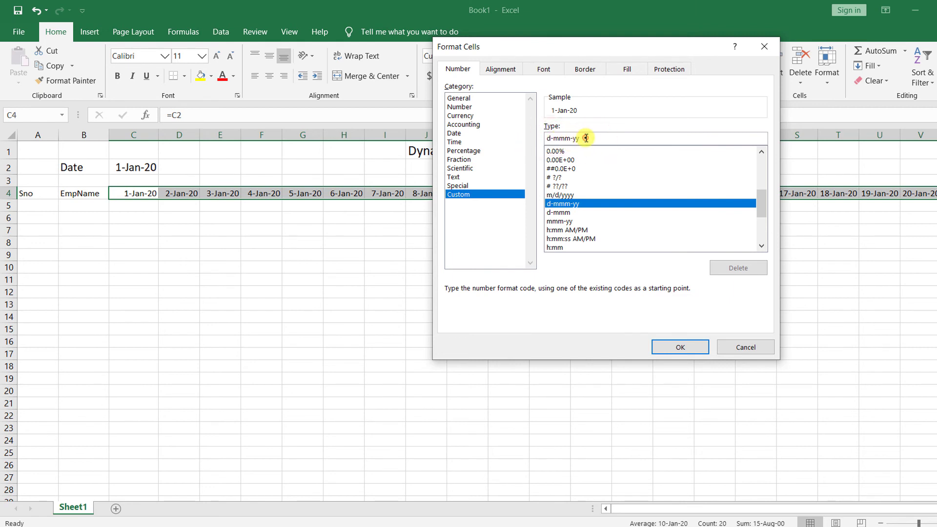
pyautogui.moveTo(586, 138); pyautogui.dragTo(547, 141)
pyautogui.write('d')
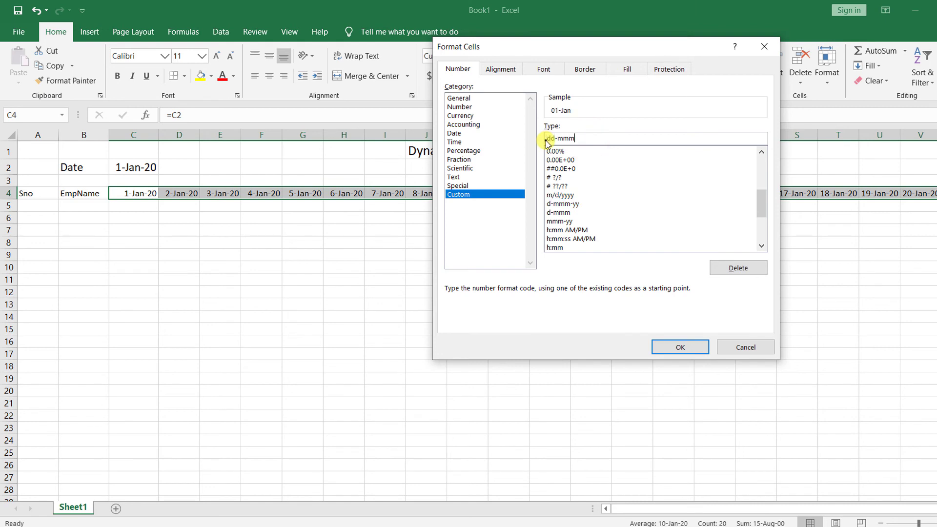
pyautogui.click(566, 140)
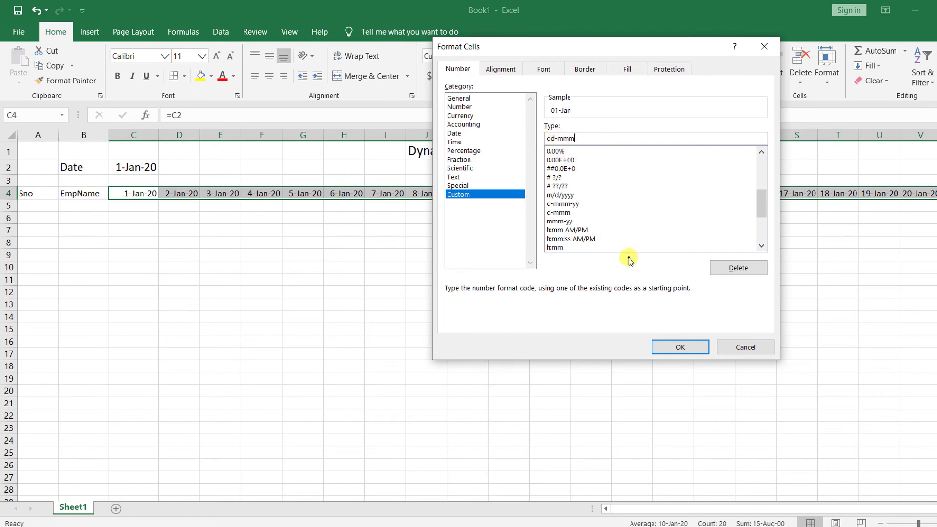
pyautogui.click(681, 347)
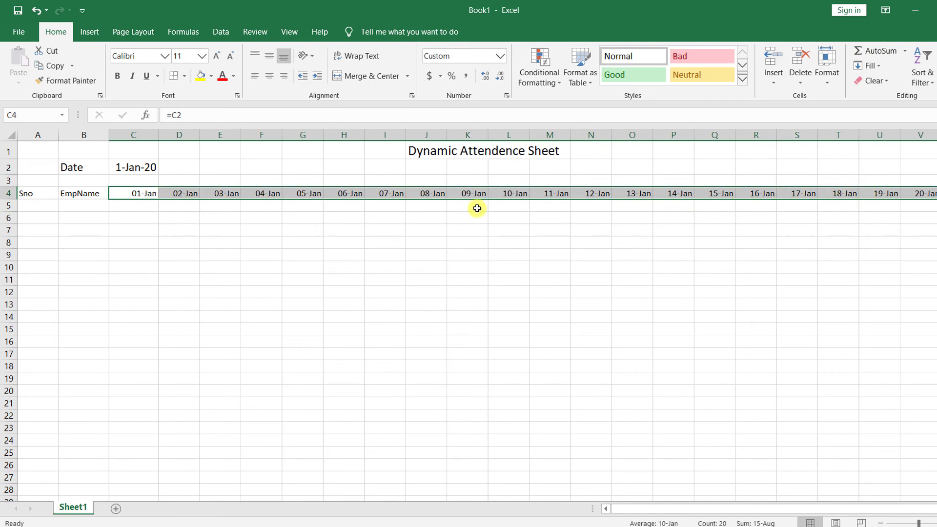
# Step: Extend the date formula in row 4 from V4 across to AM4
pyautogui.click(251, 194)
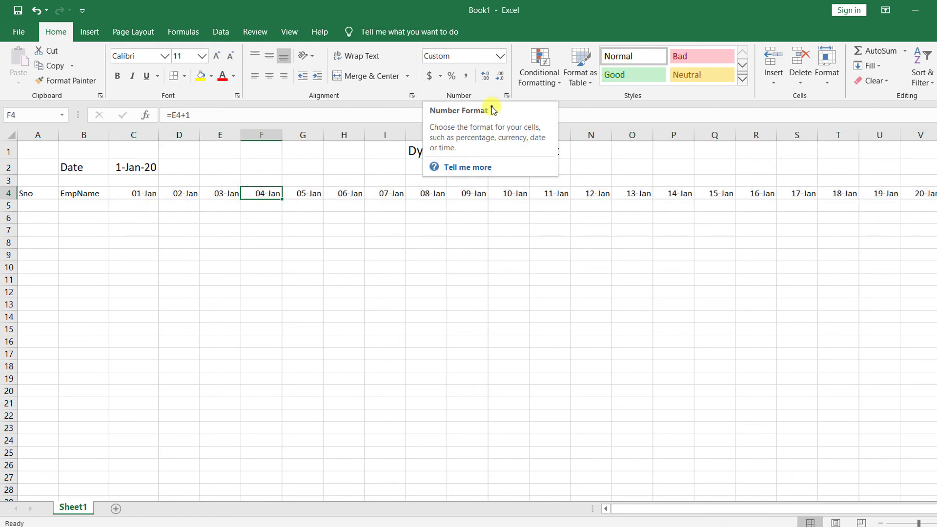
pyautogui.moveTo(138, 192); pyautogui.dragTo(920, 198)
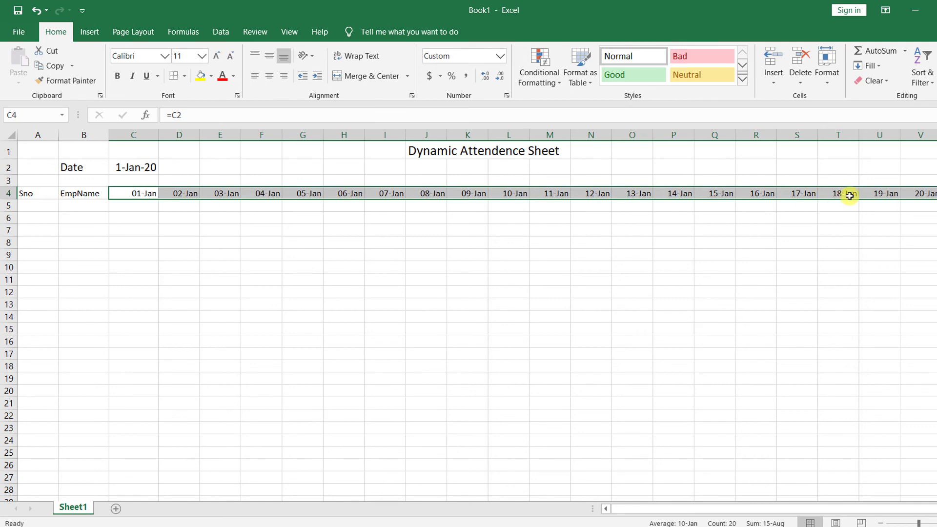
pyautogui.click(886, 192)
pyautogui.moveTo(908, 191); pyautogui.dragTo(744, 209)
pyautogui.click(926, 194)
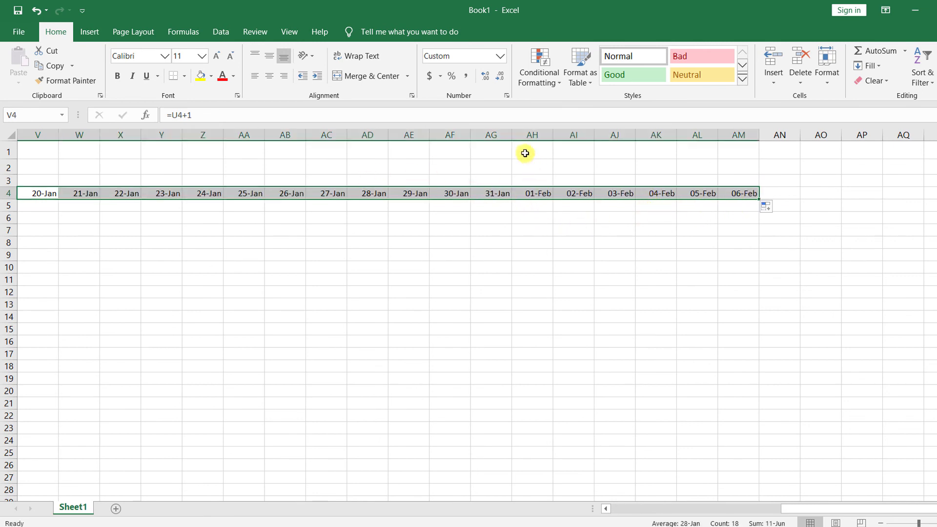
# Step: Delete columns AH to AM, which hold the February dates after 31-Jan
pyautogui.click(492, 137)
pyautogui.click(492, 201)
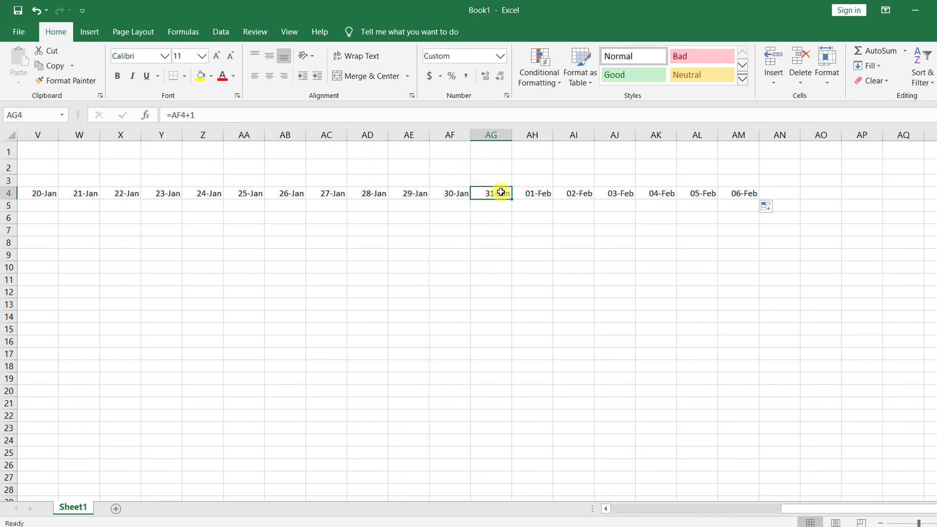
pyautogui.click(531, 134)
pyautogui.moveTo(531, 133); pyautogui.dragTo(741, 146)
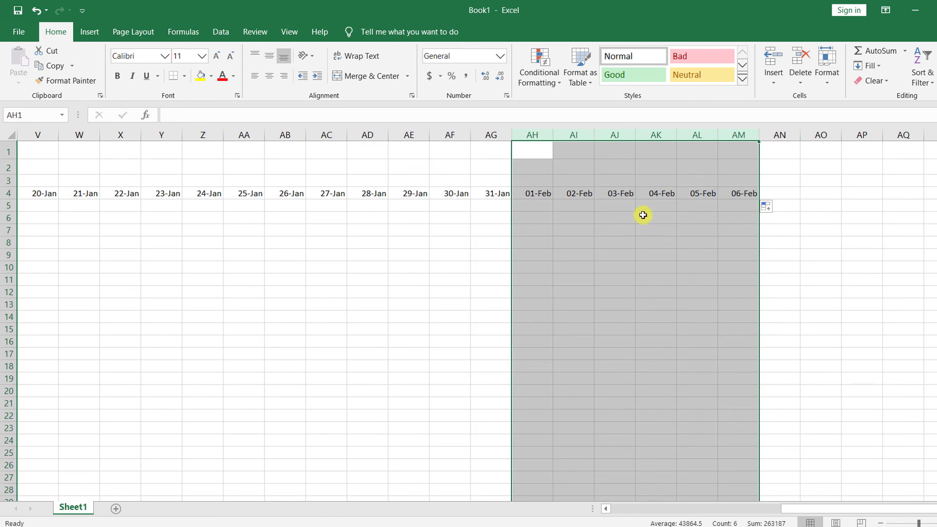
pyautogui.click(802, 58)
pyautogui.click(482, 208)
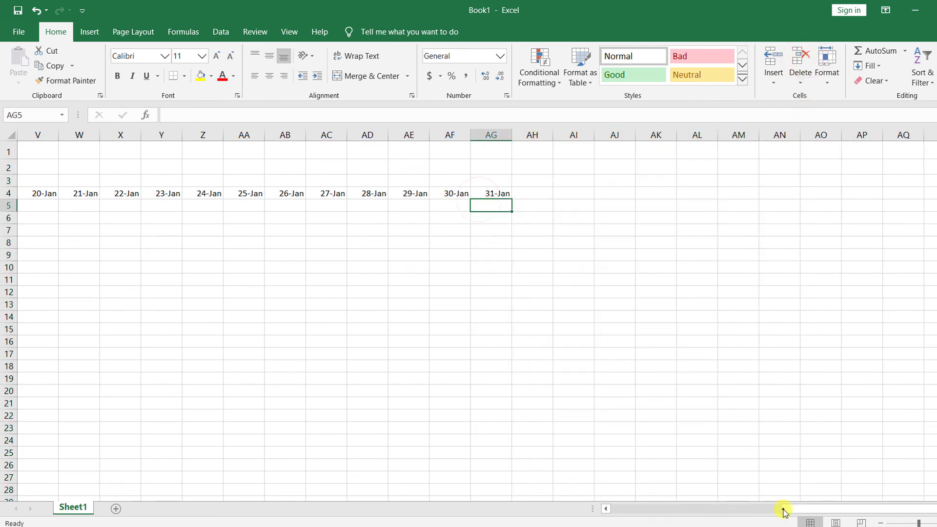
# Step: Set the attendance sheet's start date in C2 to 1-dec
pyautogui.moveTo(783, 508); pyautogui.dragTo(558, 496)
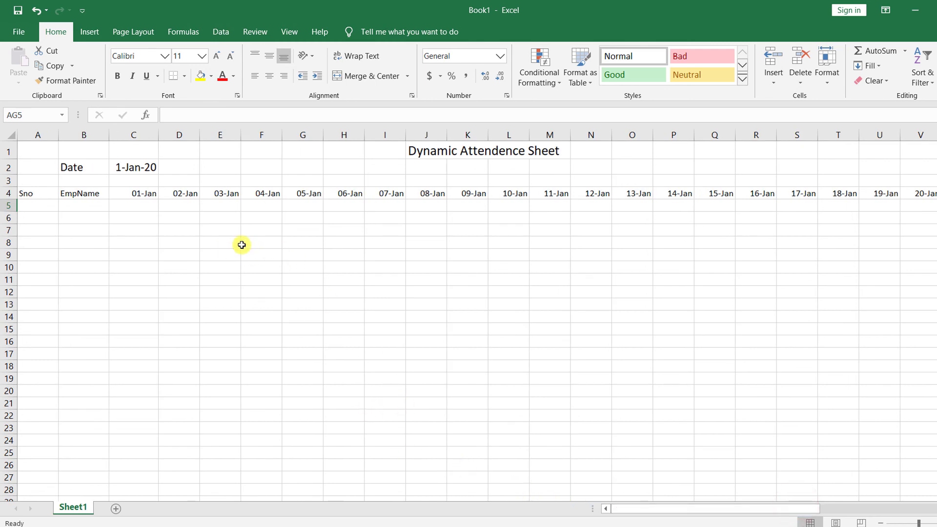
pyautogui.click(128, 166)
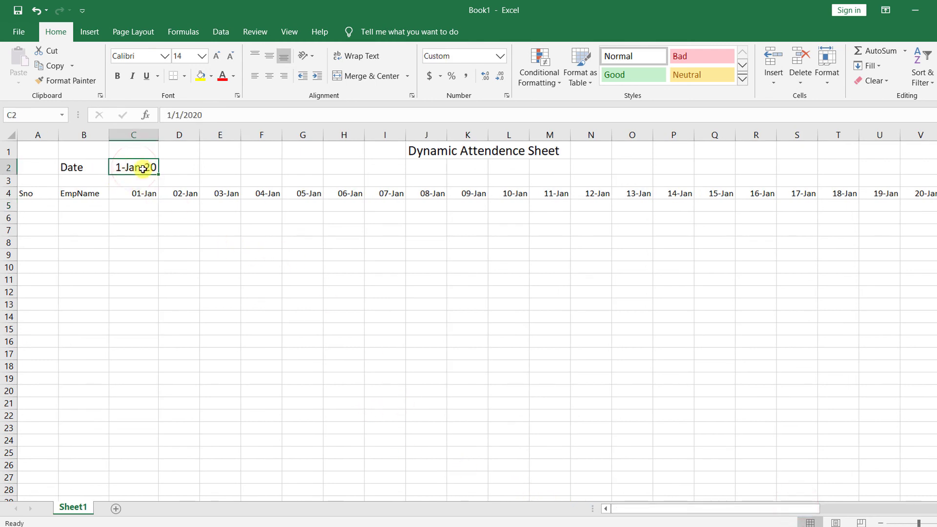
pyautogui.moveTo(139, 194); pyautogui.dragTo(591, 205)
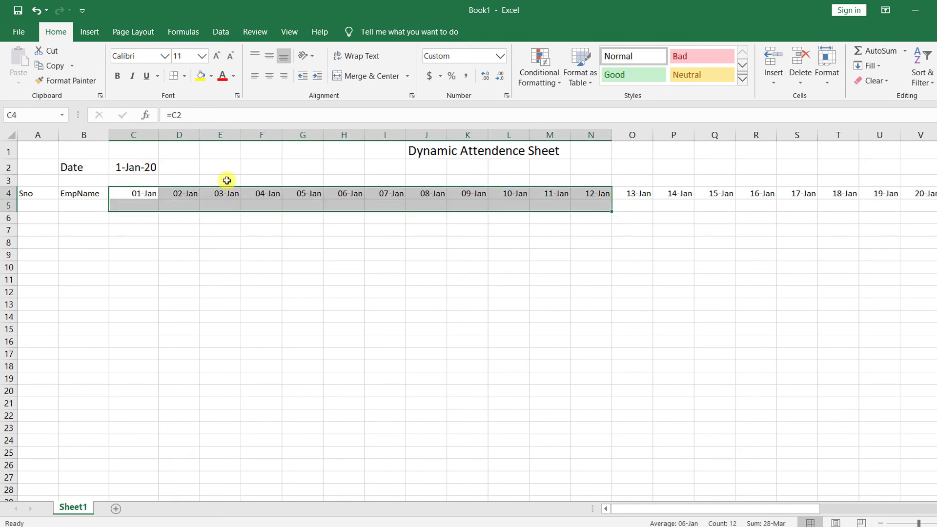
pyautogui.click(129, 168)
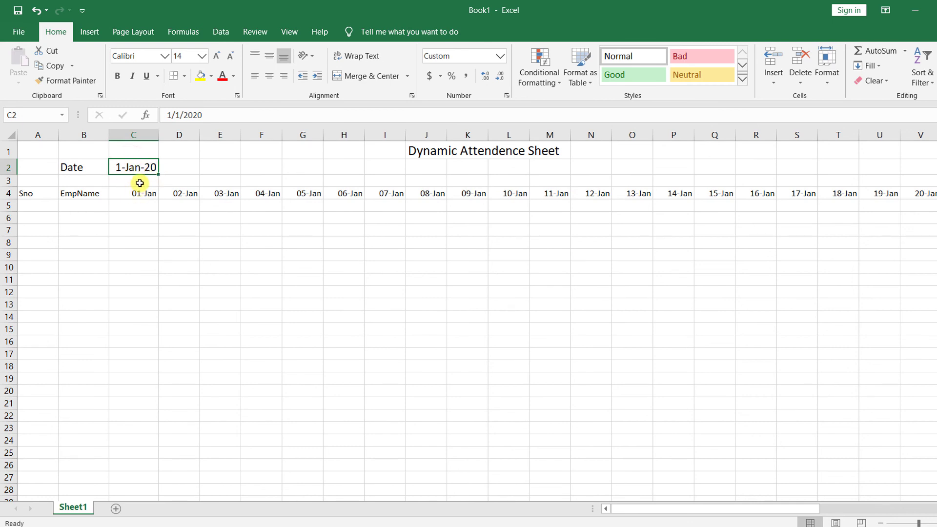
pyautogui.write('1-dec')
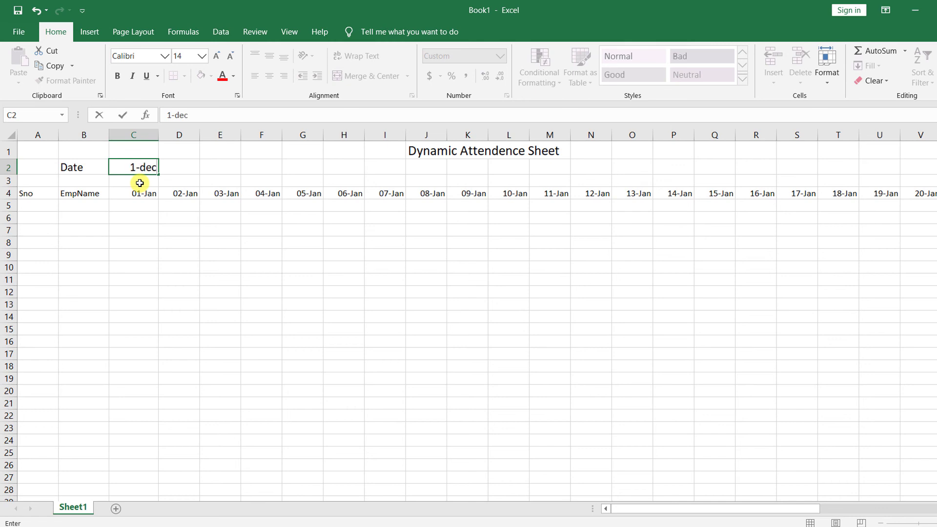
pyautogui.press('Return')
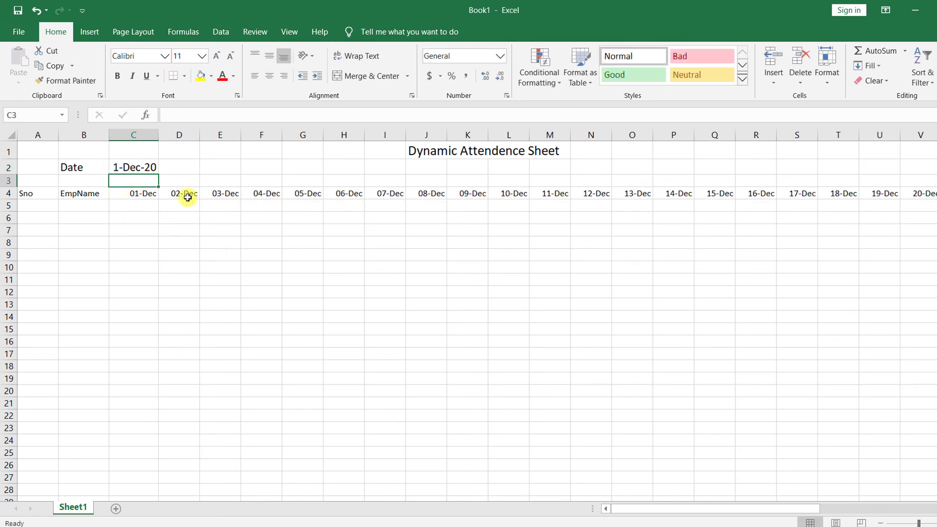
pyautogui.moveTo(152, 194); pyautogui.dragTo(638, 194)
pyautogui.click(142, 280)
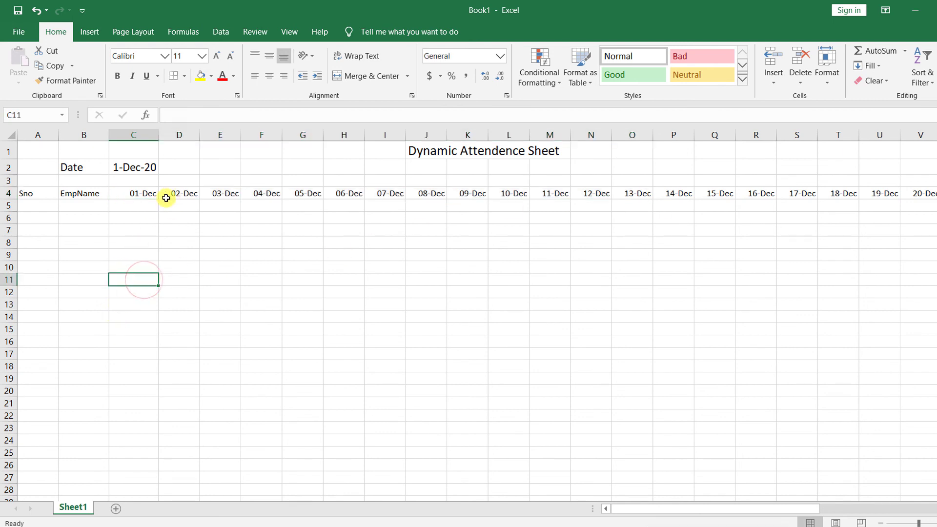
pyautogui.click(186, 134)
pyautogui.moveTo(186, 134); pyautogui.dragTo(719, 138)
pyautogui.click(508, 194)
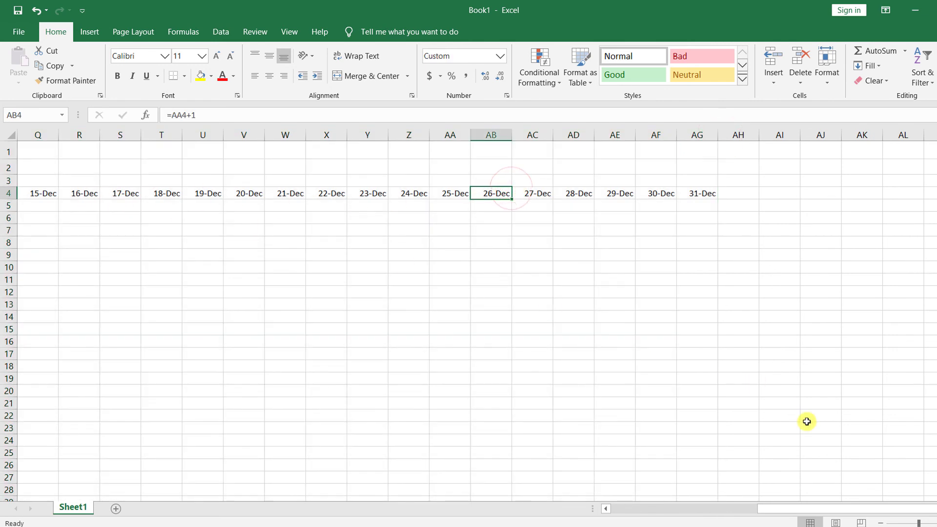
pyautogui.moveTo(797, 517); pyautogui.dragTo(584, 454)
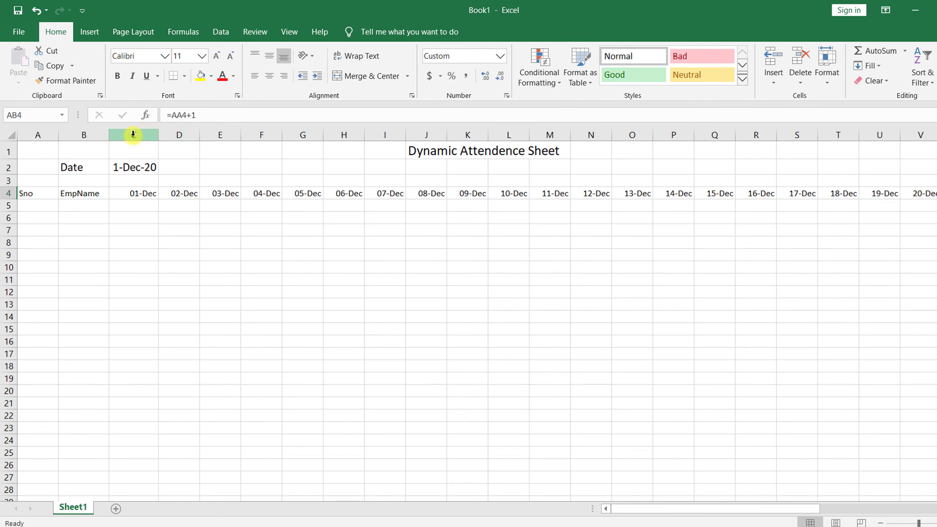
# Step: Narrow columns C through AG to one equal width that just fits the dd-mmm date headers
pyautogui.moveTo(133, 136); pyautogui.dragTo(881, 134)
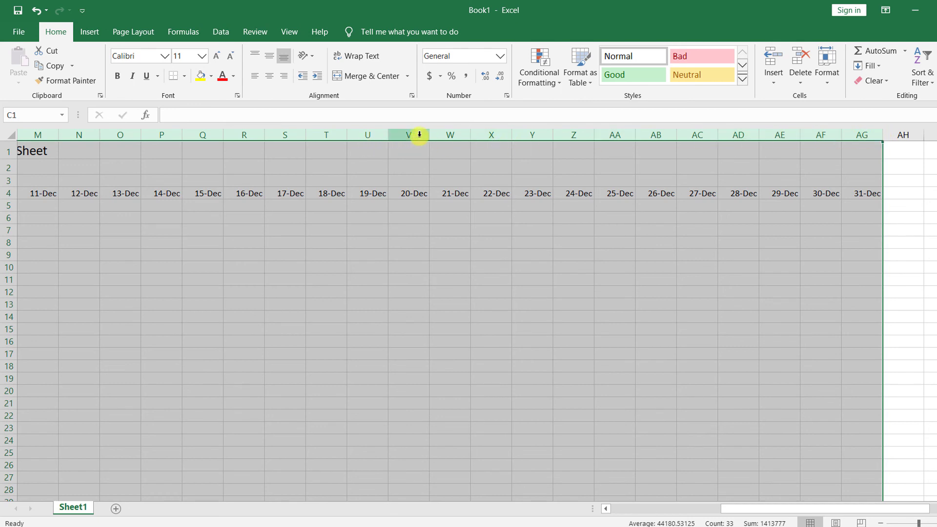
pyautogui.moveTo(427, 135); pyautogui.dragTo(369, 133)
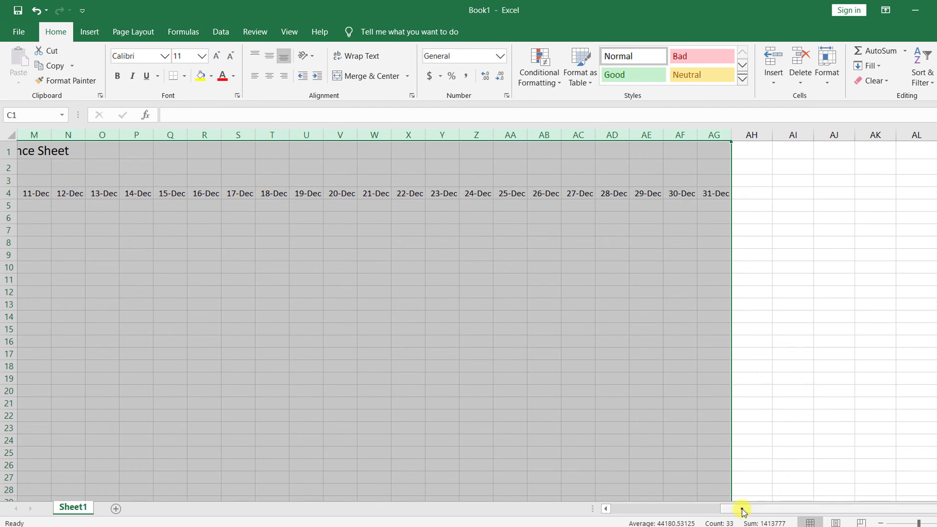
pyautogui.moveTo(740, 508); pyautogui.dragTo(554, 361)
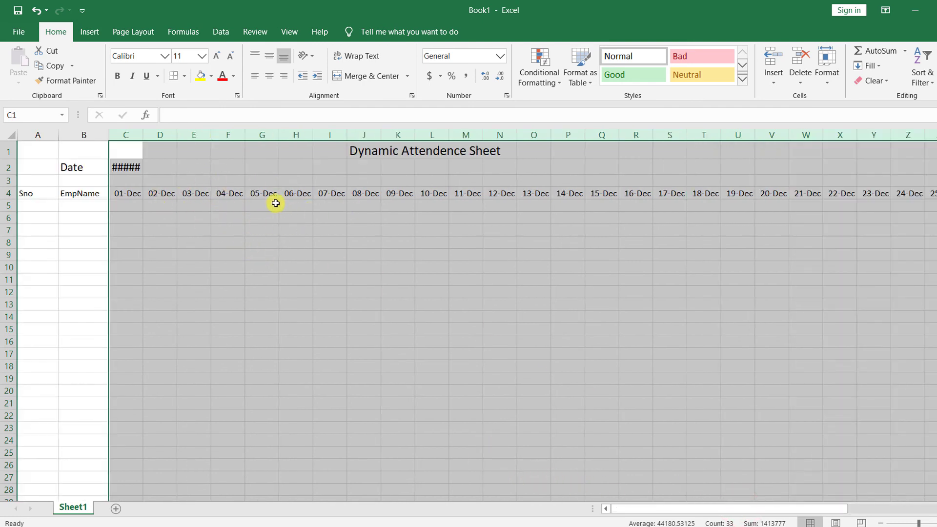
pyautogui.moveTo(119, 133); pyautogui.dragTo(859, 129)
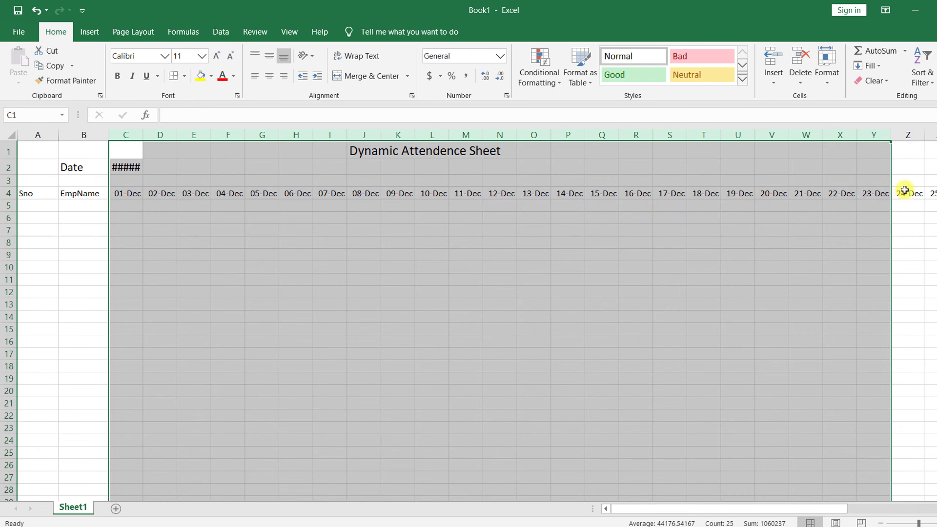
pyautogui.click(128, 193)
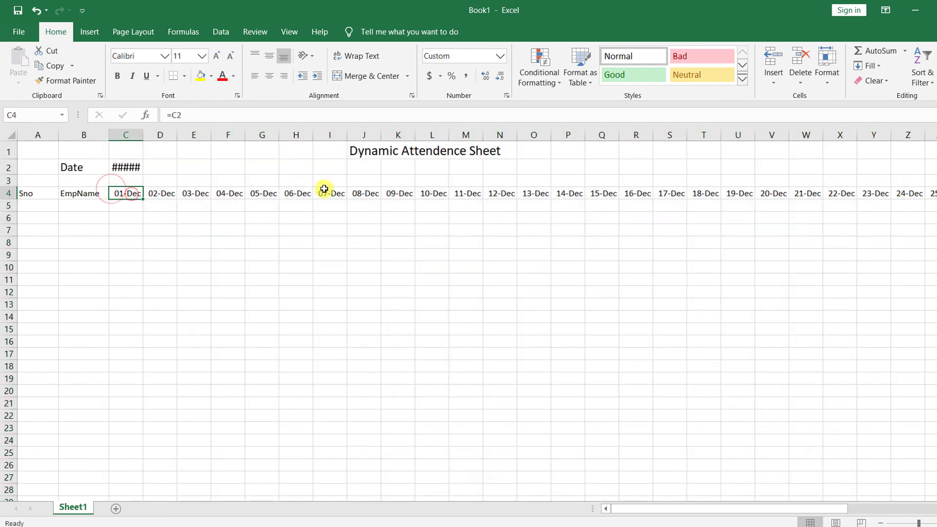
# Step: Merge and center the start date across C2:E2 so that it fits above the narrowed columns
pyautogui.click(126, 168)
pyautogui.moveTo(132, 167); pyautogui.dragTo(168, 168)
pyautogui.click(134, 192)
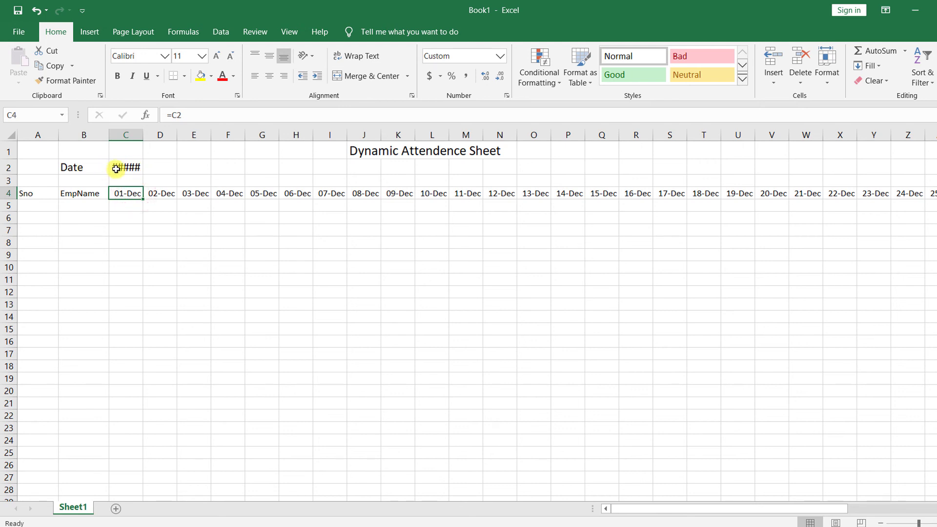
pyautogui.click(122, 167)
pyautogui.moveTo(139, 166); pyautogui.dragTo(160, 166)
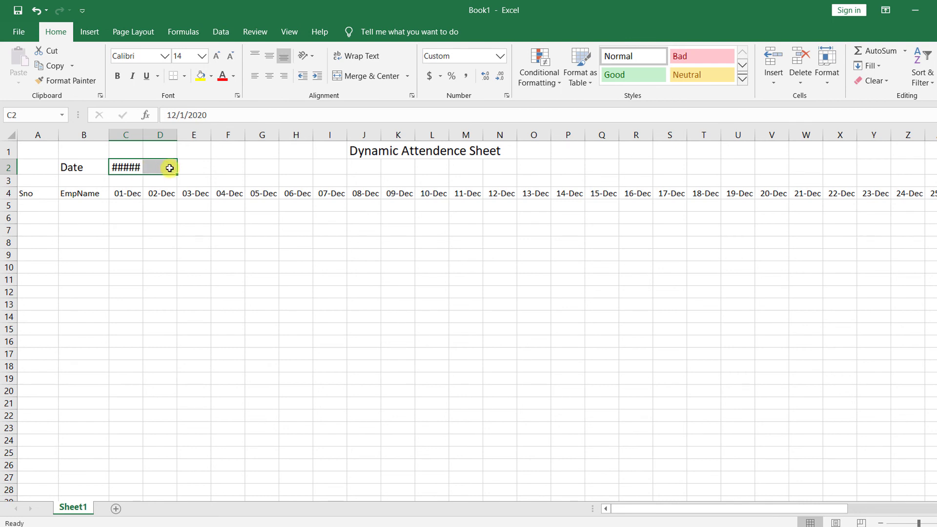
pyautogui.moveTo(133, 169); pyautogui.dragTo(194, 170)
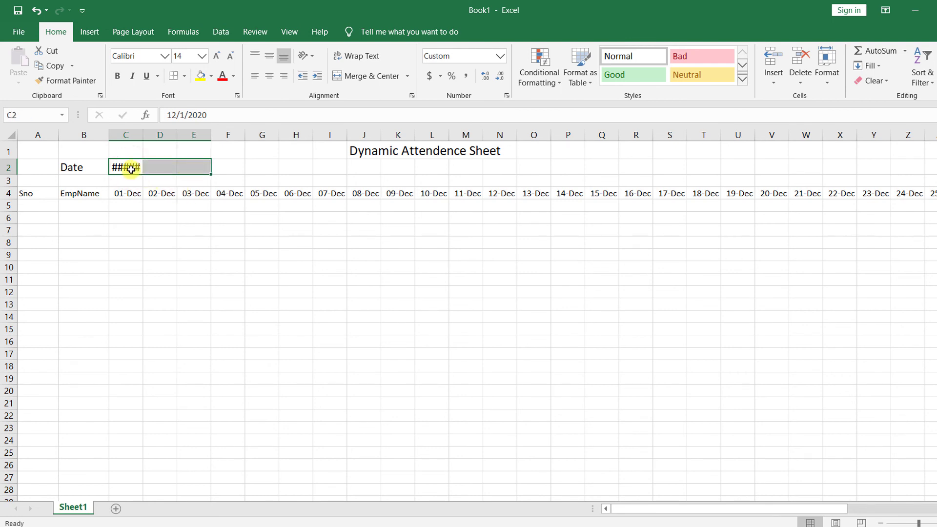
pyautogui.moveTo(131, 169); pyautogui.dragTo(180, 165)
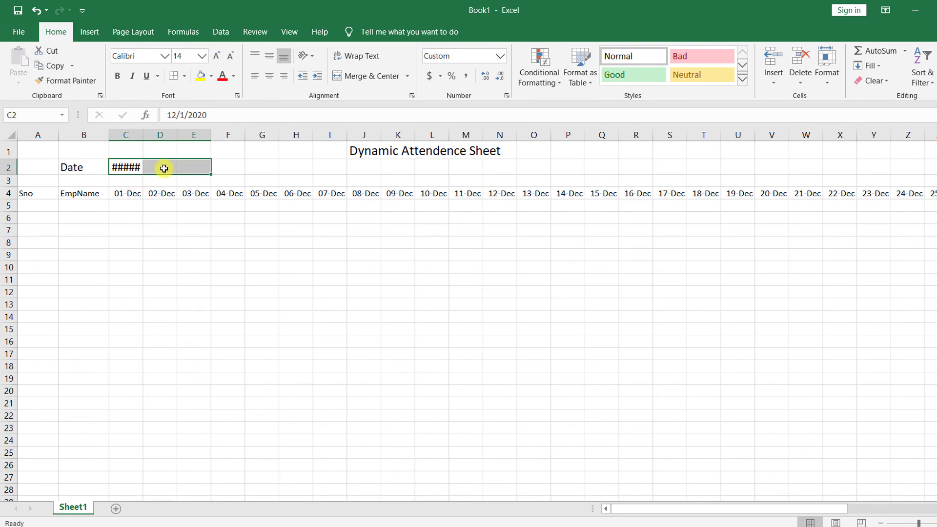
pyautogui.click(374, 77)
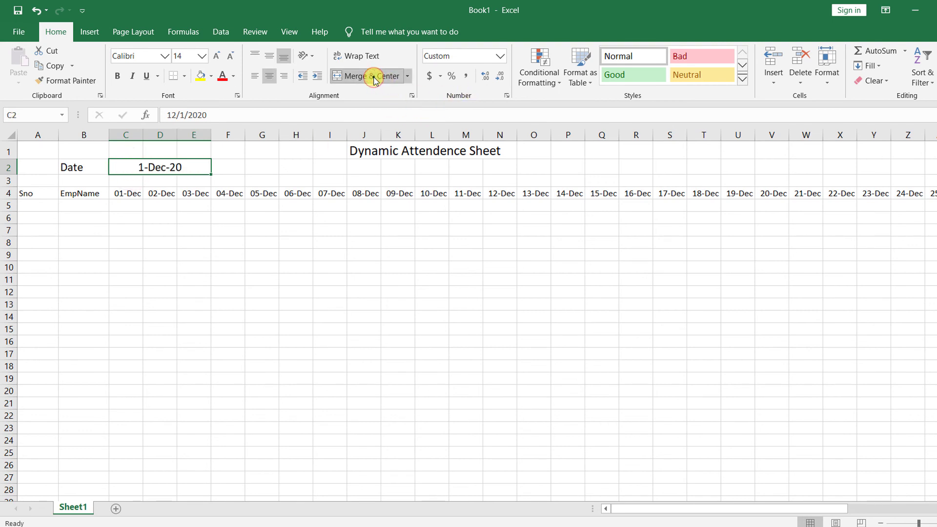
pyautogui.click(141, 197)
pyautogui.click(134, 230)
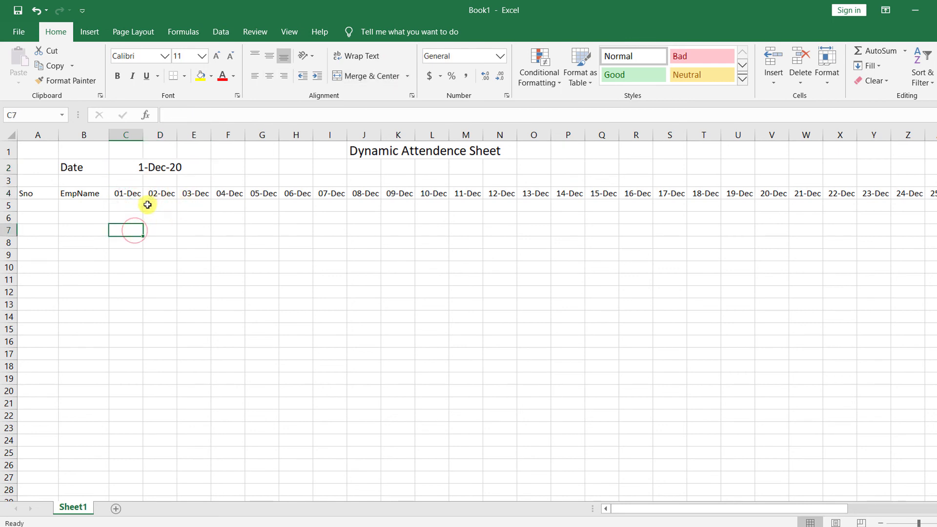
pyautogui.click(134, 215)
pyautogui.click(138, 205)
pyautogui.click(134, 193)
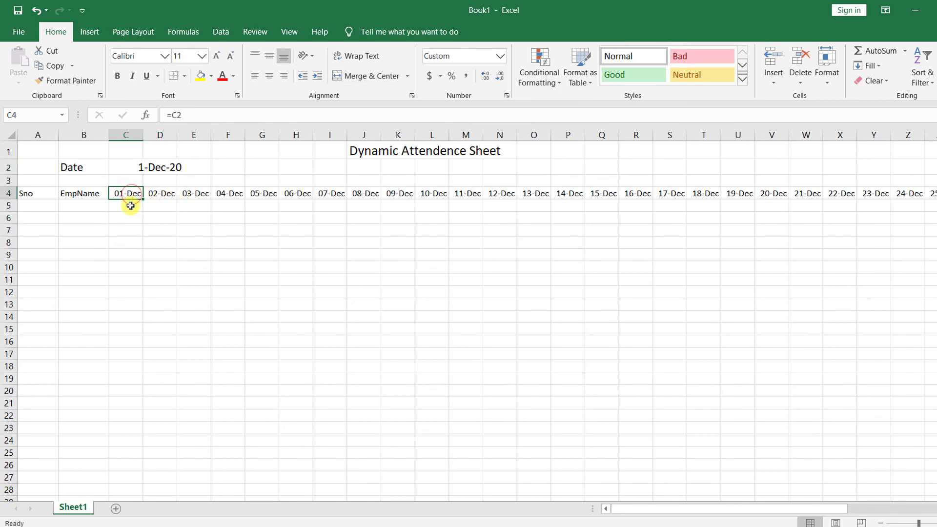
pyautogui.click(130, 205)
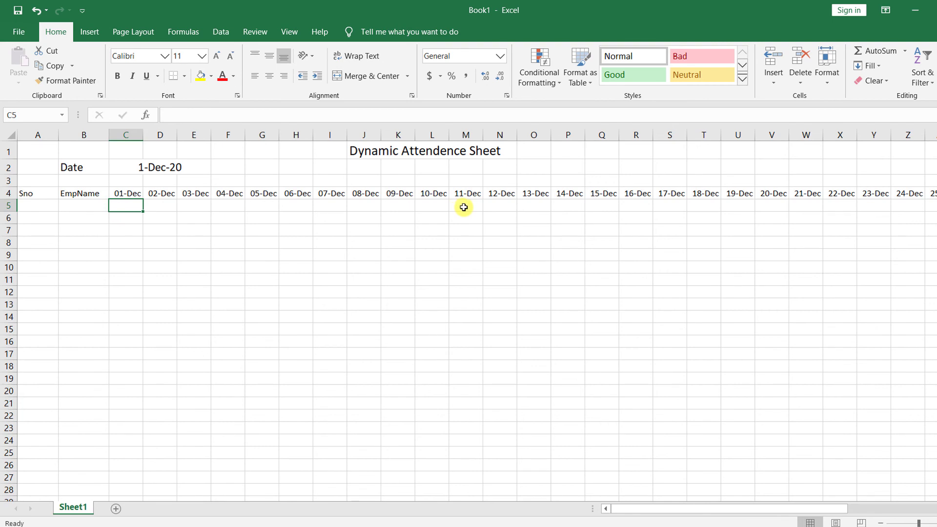
pyautogui.click(132, 194)
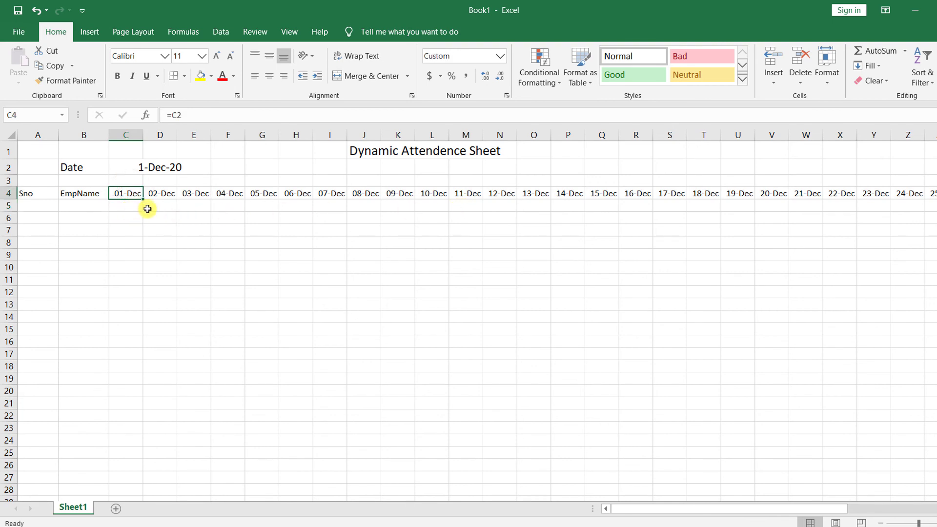
pyautogui.click(155, 198)
pyautogui.click(130, 204)
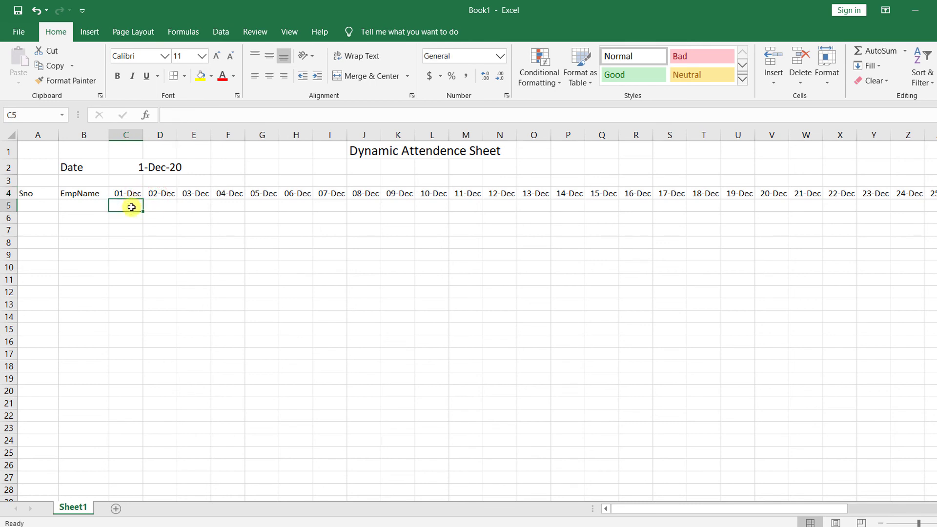
pyautogui.click(131, 194)
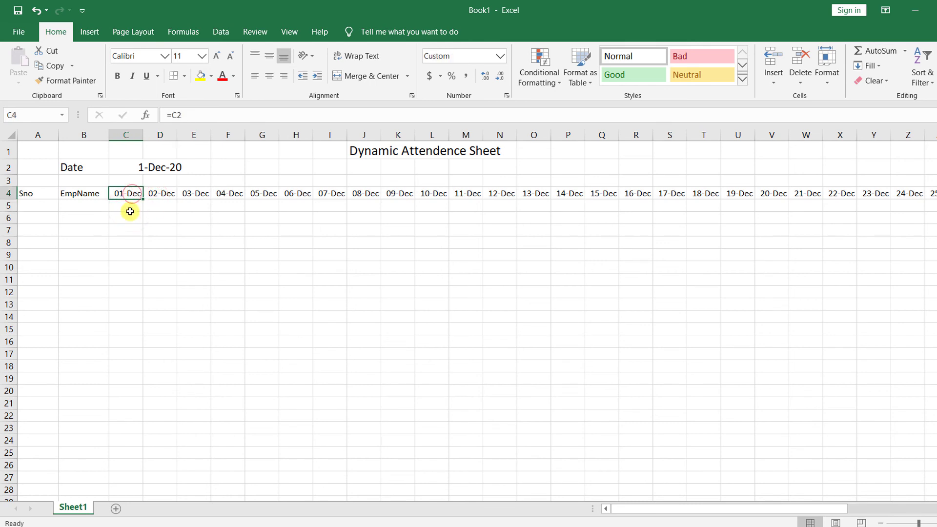
pyautogui.click(129, 207)
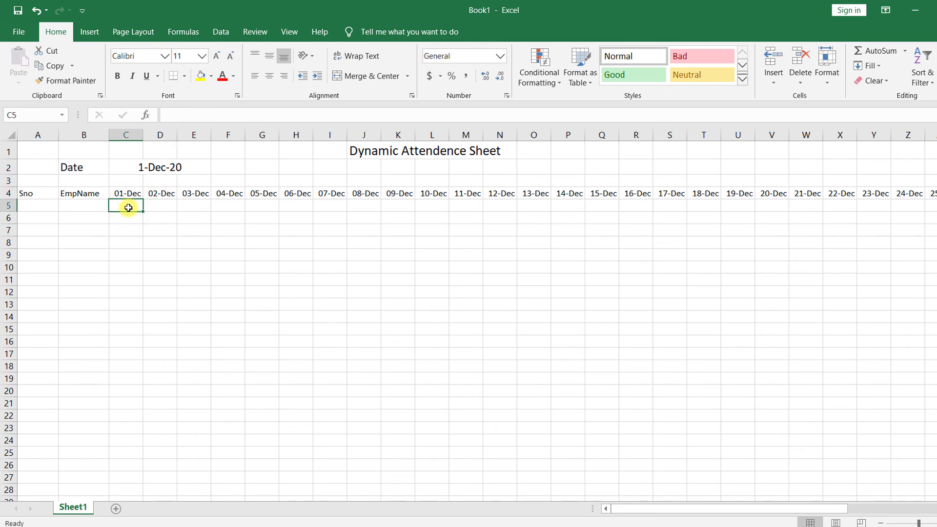
pyautogui.click(138, 192)
pyautogui.click(127, 206)
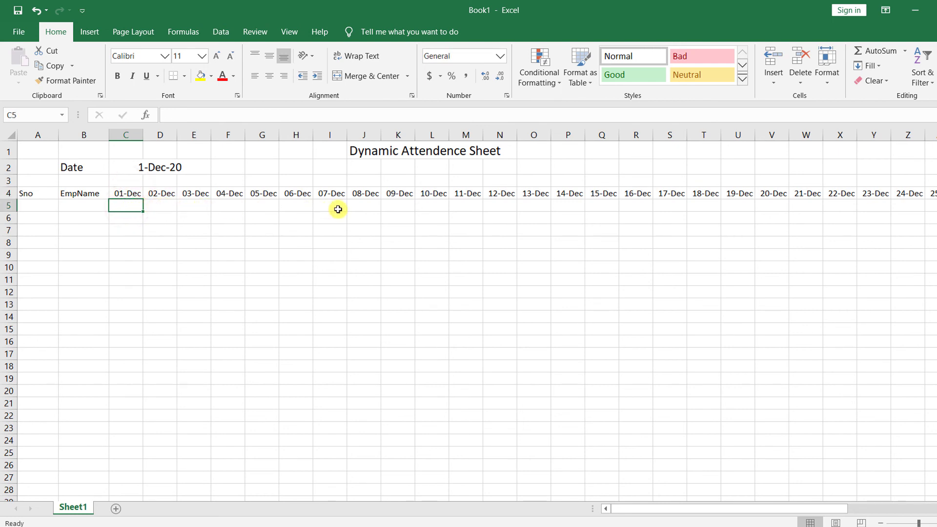
pyautogui.click(134, 192)
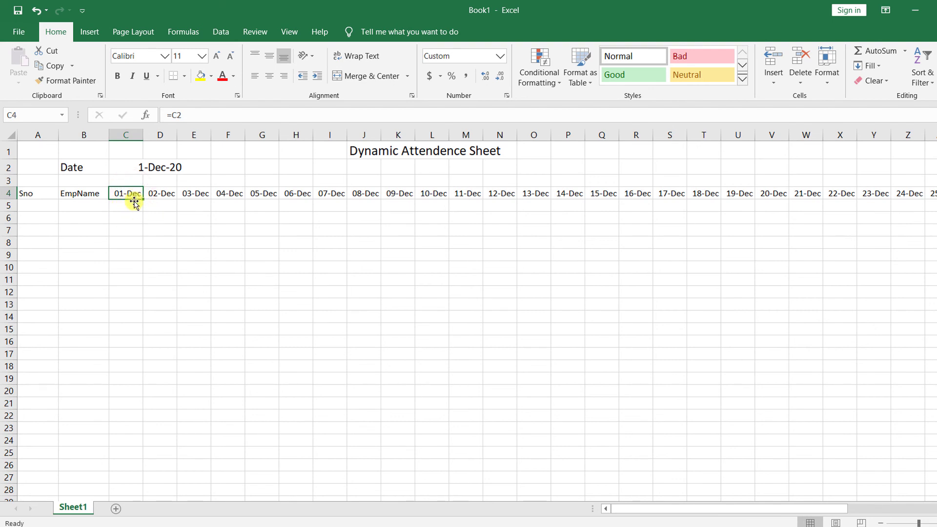
pyautogui.click(130, 206)
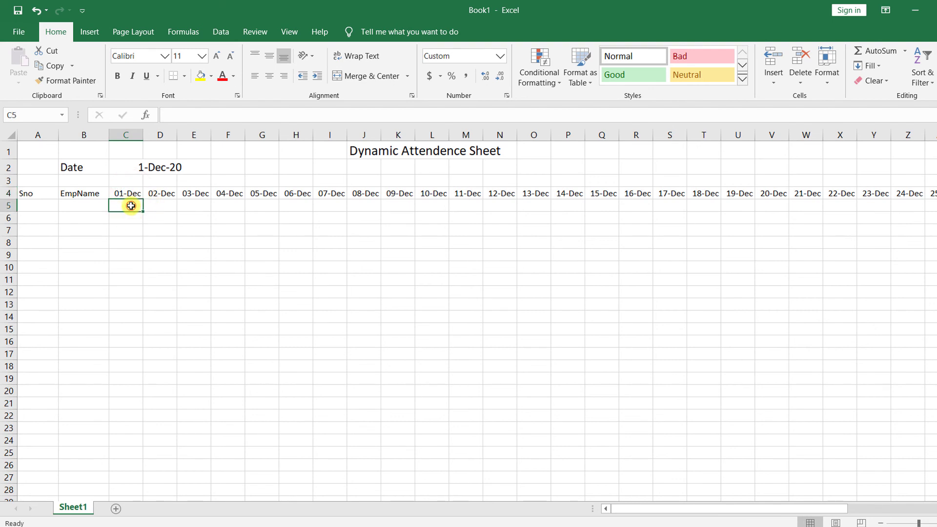
pyautogui.click(133, 194)
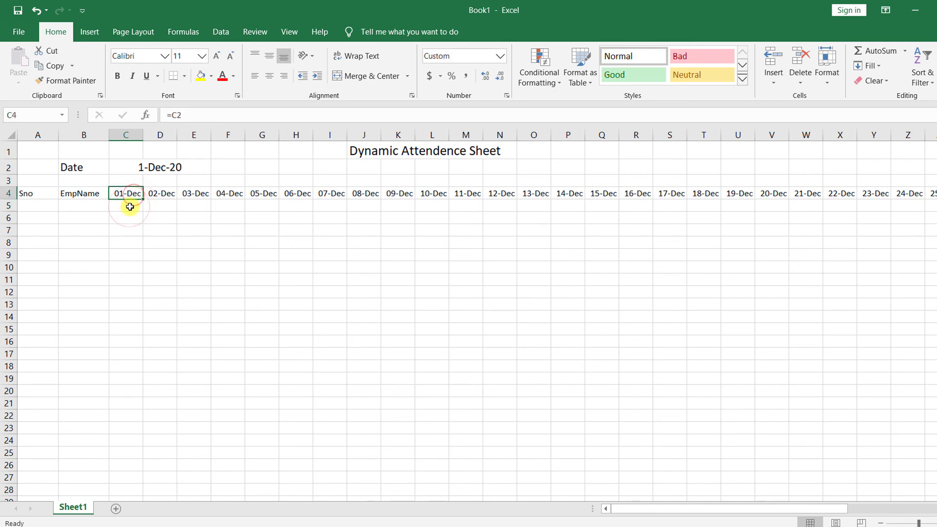
pyautogui.click(129, 207)
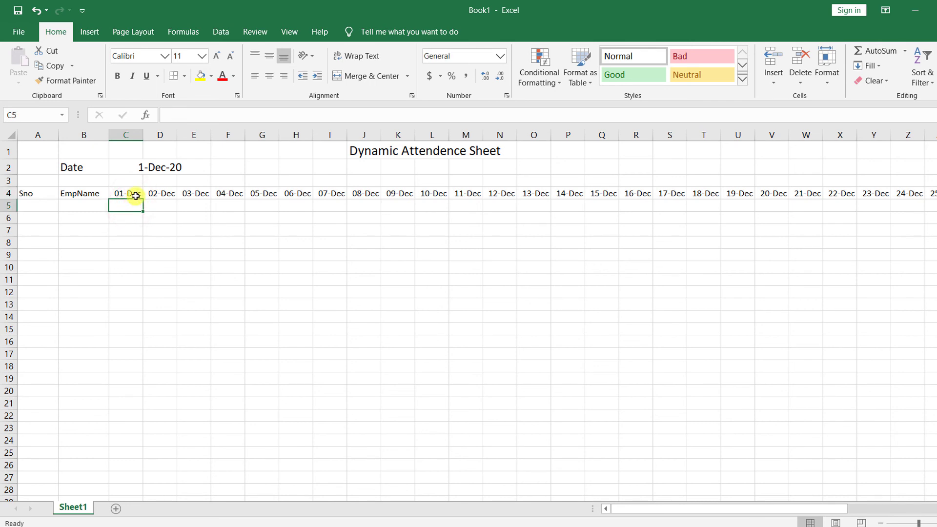
pyautogui.click(136, 196)
pyautogui.click(129, 205)
pyautogui.moveTo(129, 205); pyautogui.dragTo(429, 205)
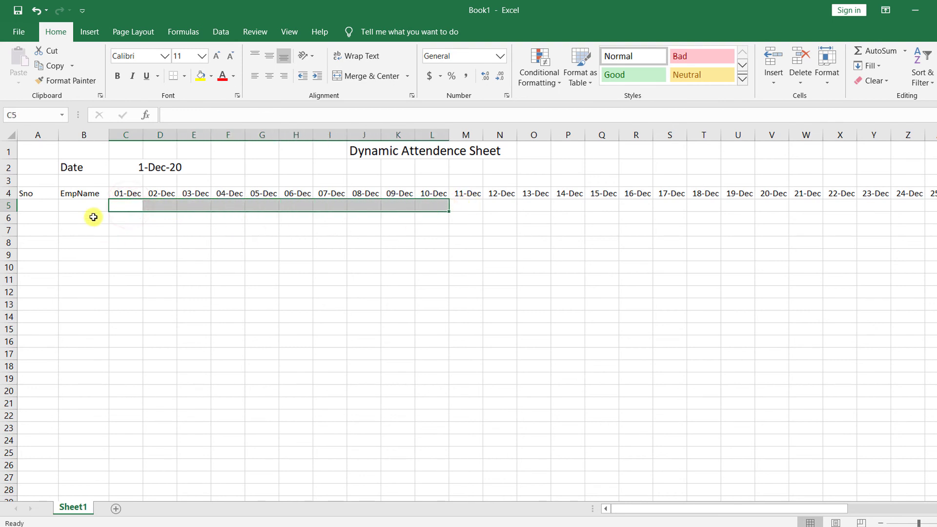
# Step: Enter the formula =TEXT(C4,"ddd") in C5 to derive the weekday abbreviation from the first date header
pyautogui.click(132, 207)
pyautogui.write('=')
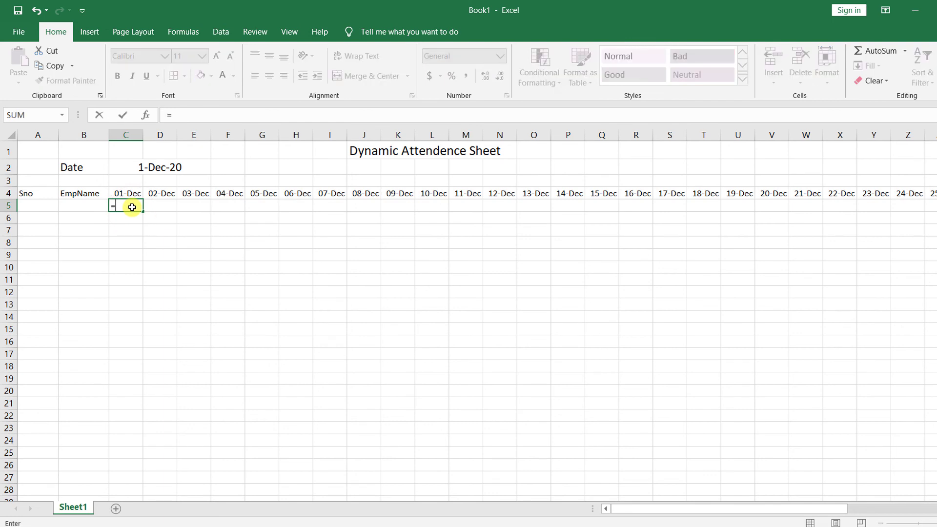
pyautogui.write('text')
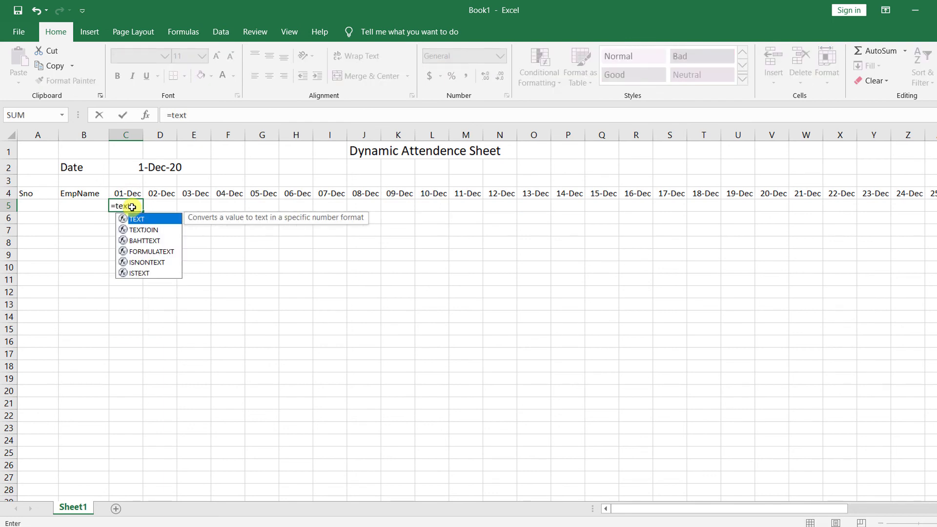
pyautogui.write('(')
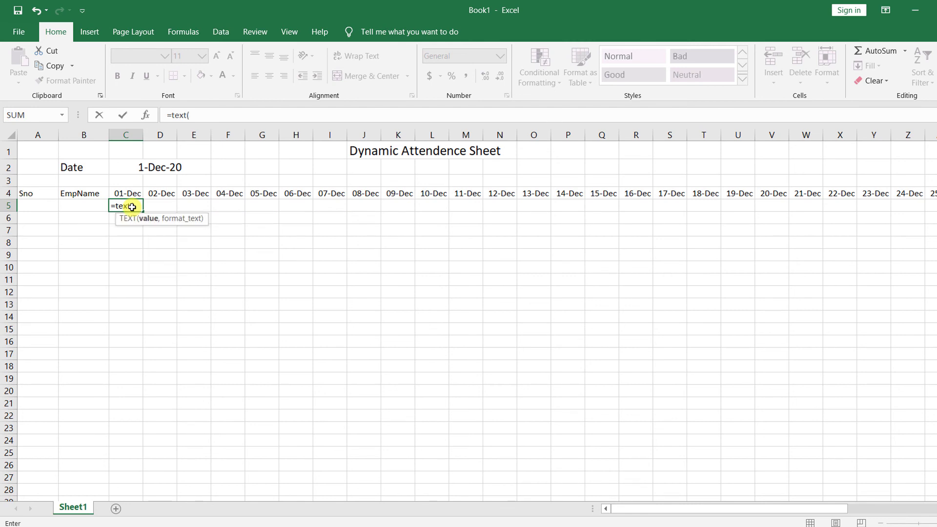
pyautogui.click(125, 193)
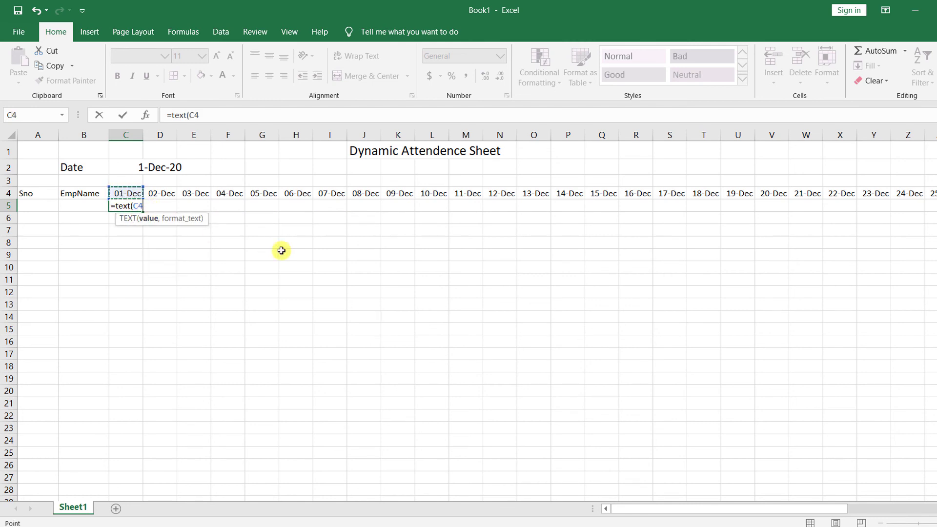
pyautogui.write(',')
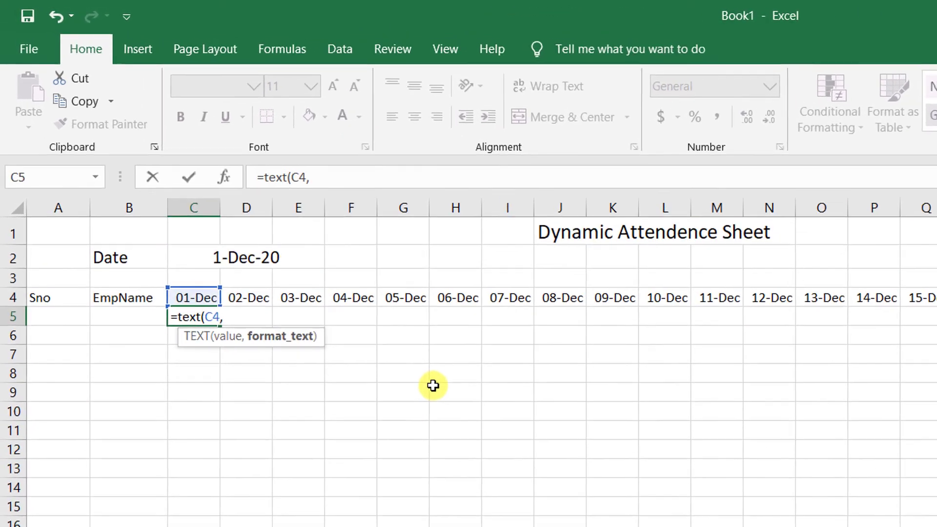
pyautogui.write('"ddd')
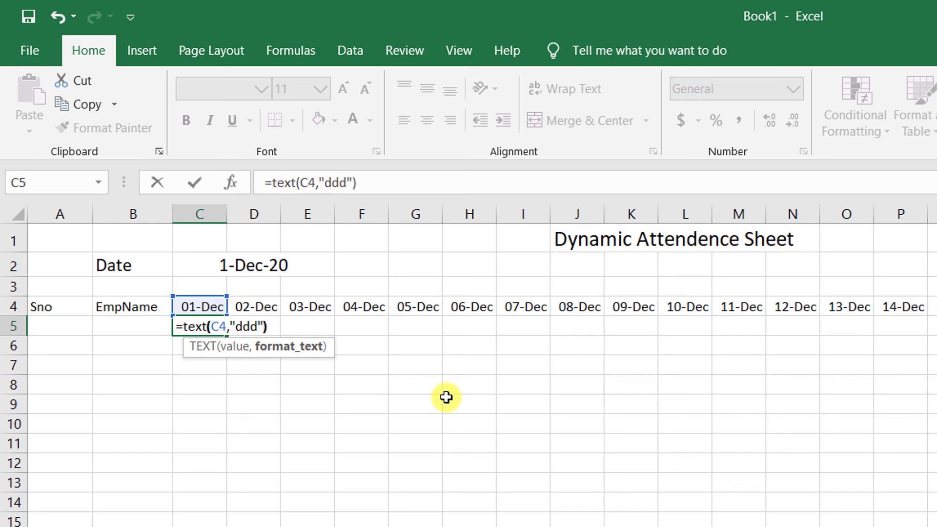
pyautogui.press('Return')
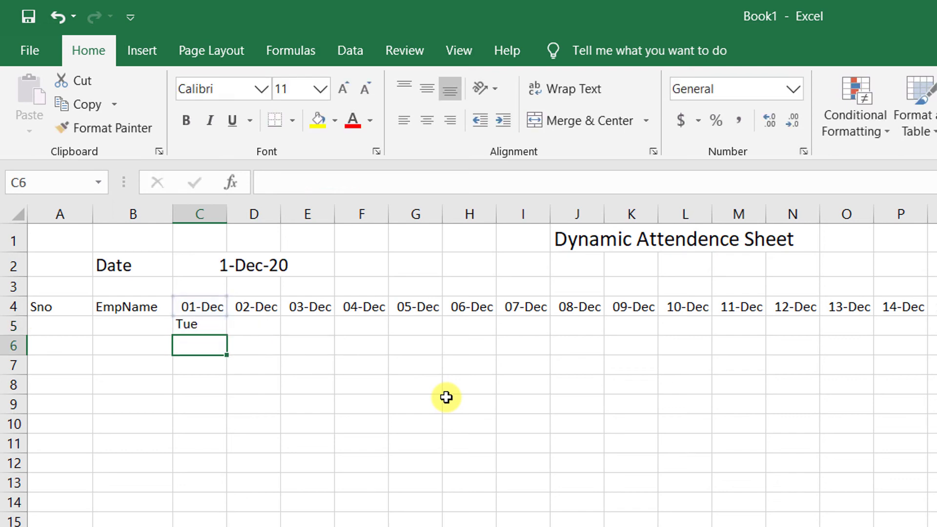
# Step: Fill the weekday formula from C5 across row 5 to AG5, beneath the last date header
pyautogui.click(200, 301)
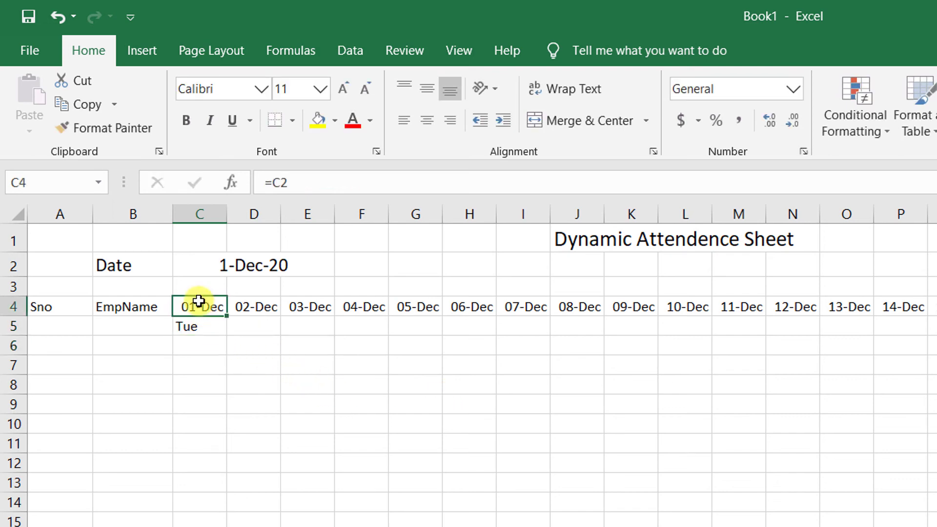
pyautogui.click(206, 329)
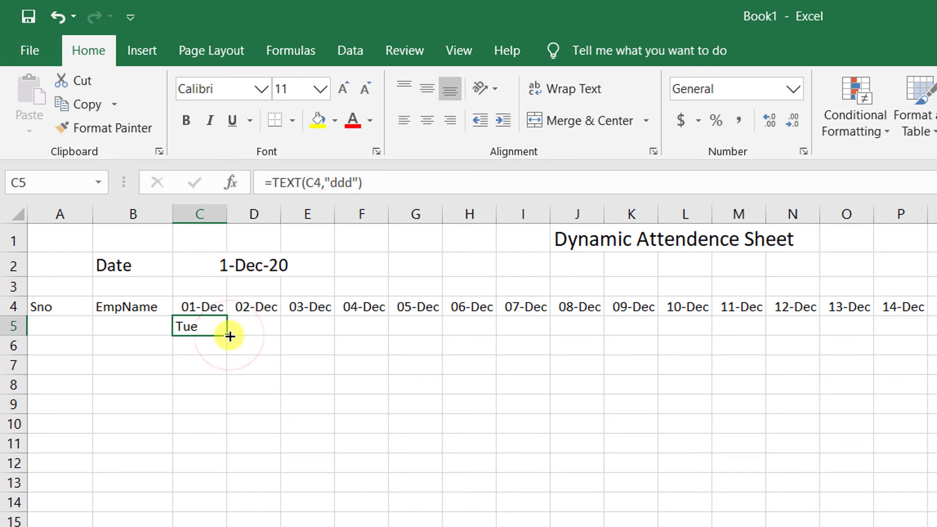
pyautogui.doubleClick(205, 331)
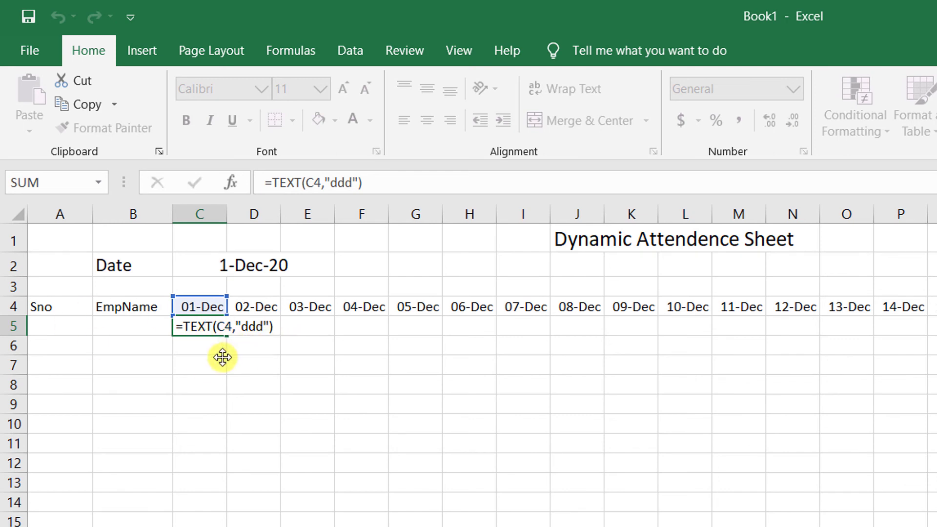
pyautogui.press('Return')
pyautogui.click(187, 325)
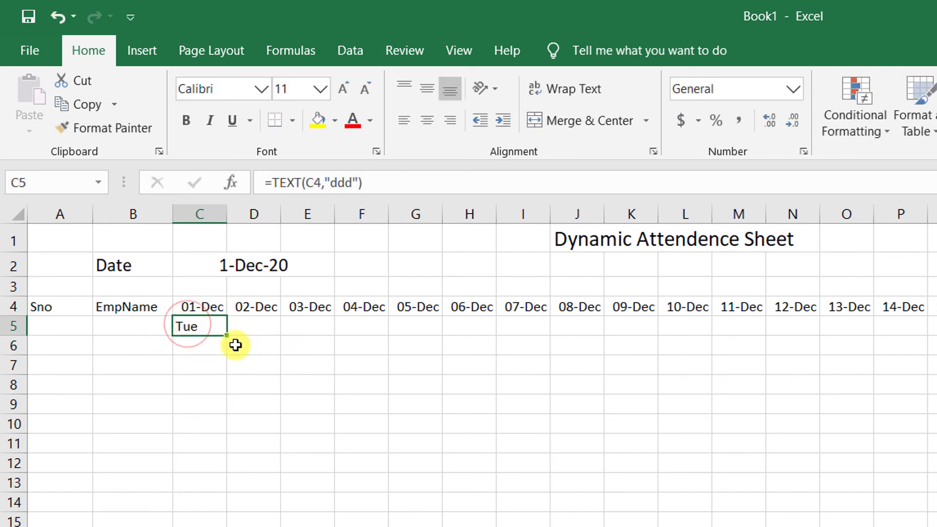
pyautogui.moveTo(227, 334)
pyautogui.mouseDown()
pyautogui.moveTo(935, 328)
pyautogui.moveTo(927, 264)
pyautogui.moveTo(904, 210)
pyautogui.mouseUp()
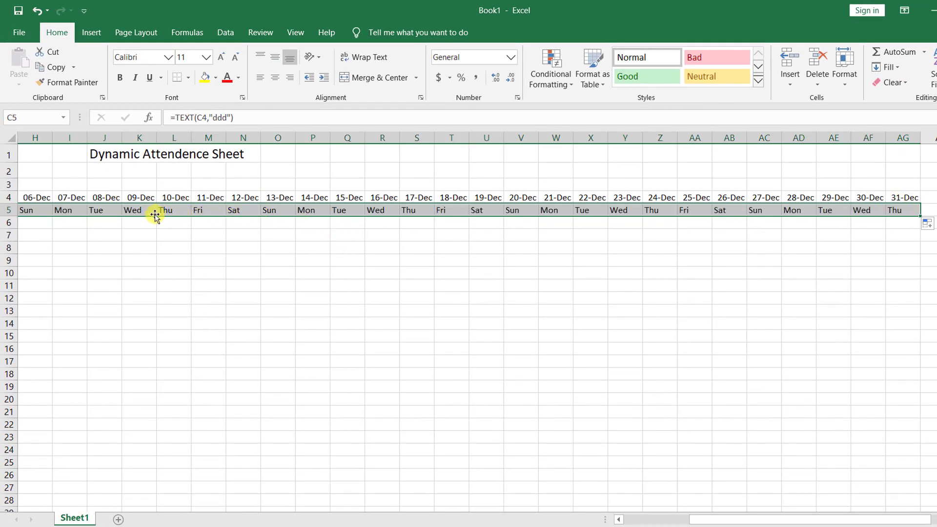
pyautogui.moveTo(703, 516); pyautogui.dragTo(569, 506)
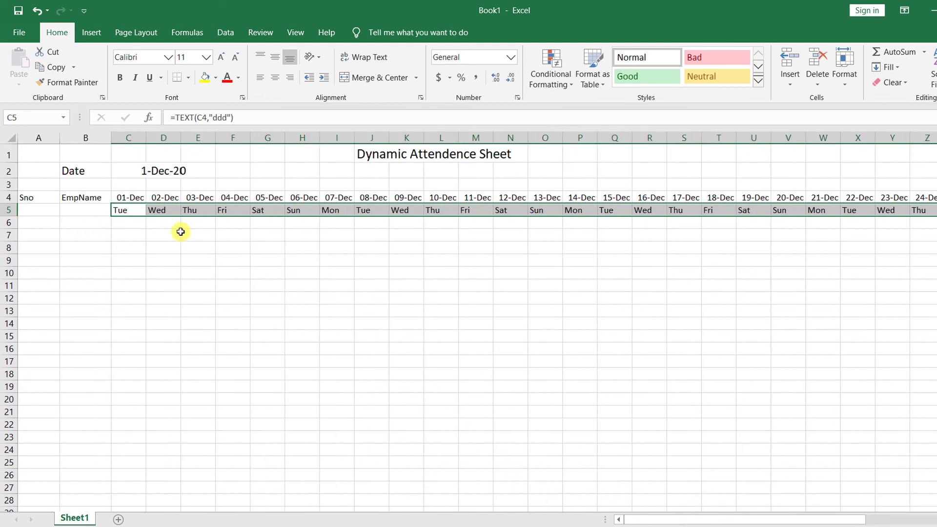
# Step: Set the attendance sheet's start date in C2 to 1-jan and check the date and weekday header rows
pyautogui.click(164, 171)
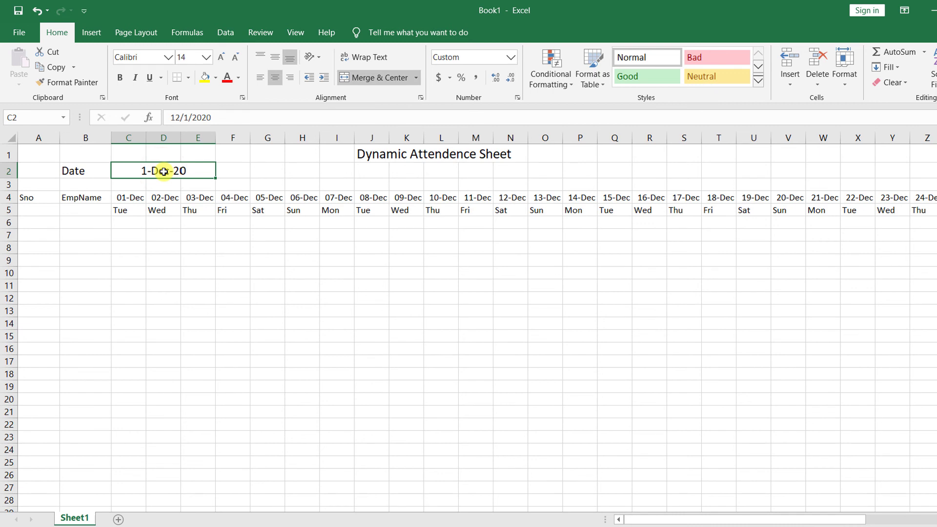
pyautogui.write('1-jan')
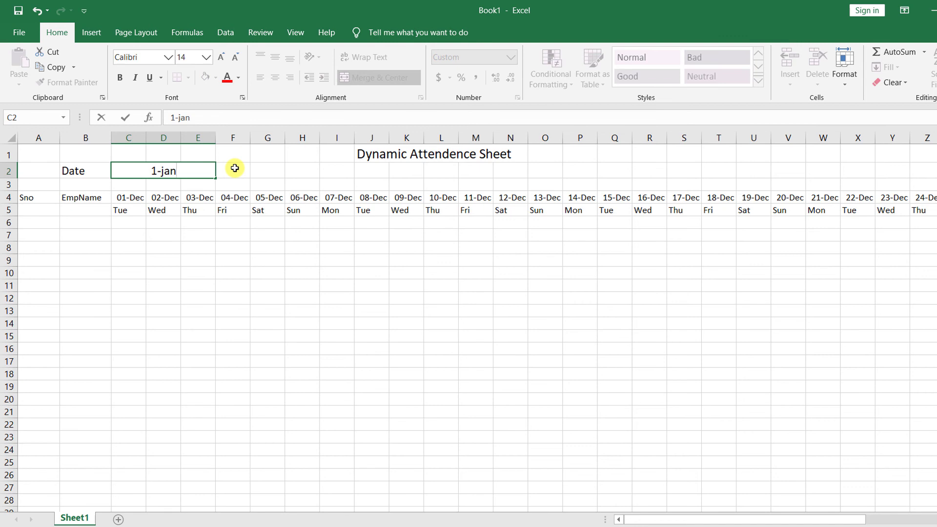
pyautogui.press('Return')
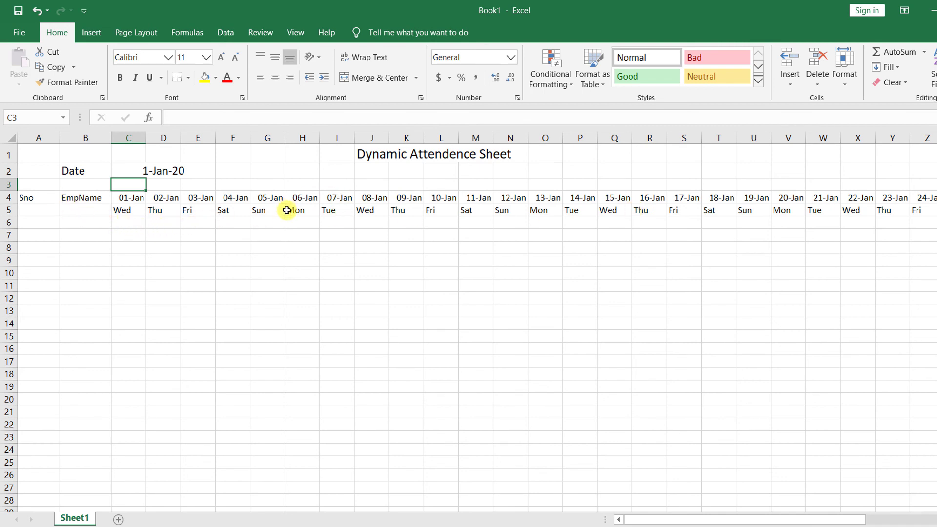
pyautogui.moveTo(126, 200); pyautogui.dragTo(479, 211)
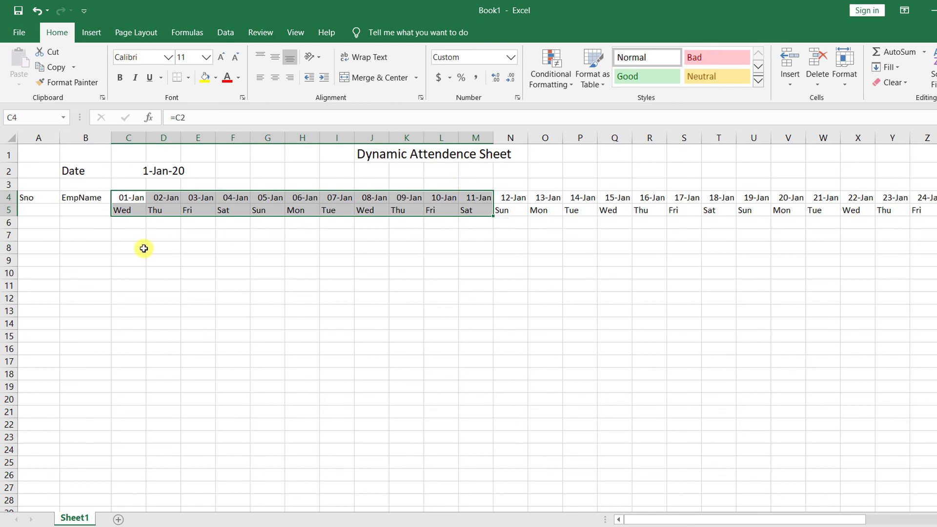
# Step: Apply all borders to the attendance grid A6:AG18 beneath the date and weekday headers
pyautogui.click(38, 222)
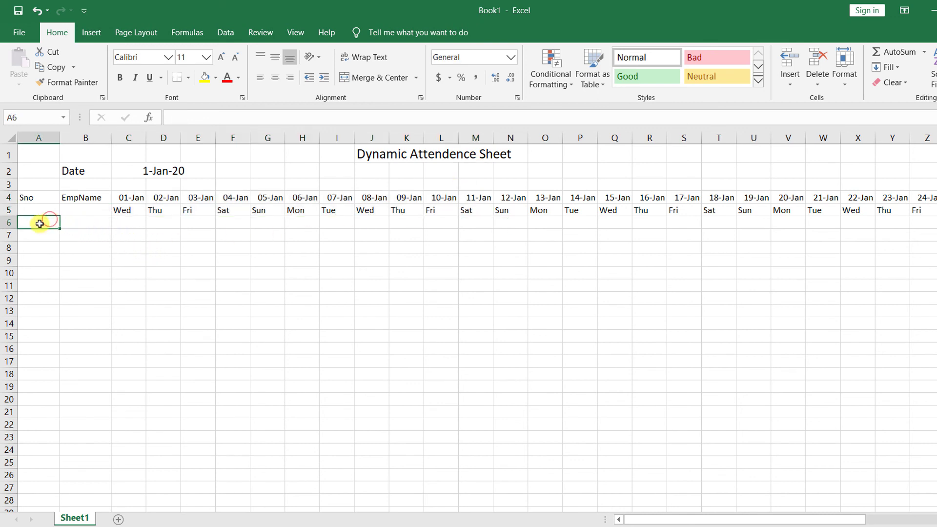
pyautogui.moveTo(36, 223); pyautogui.dragTo(700, 371)
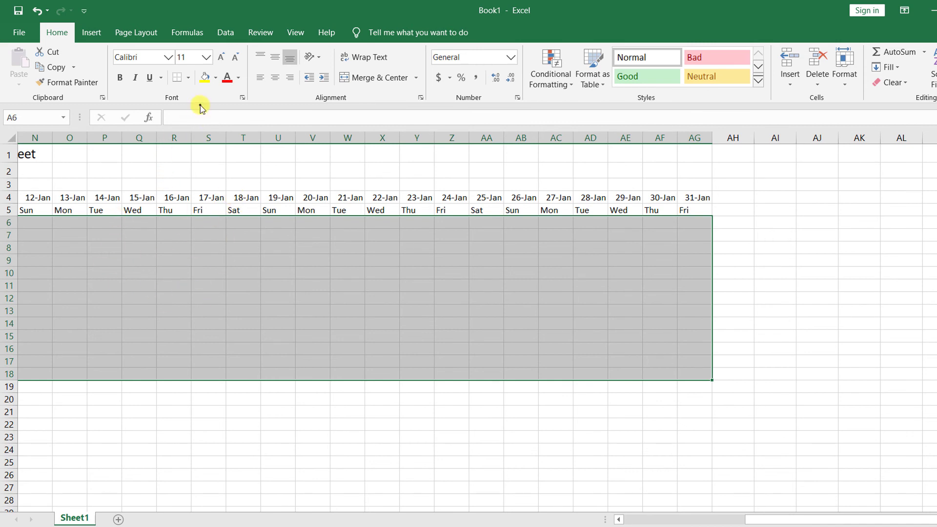
pyautogui.click(191, 79)
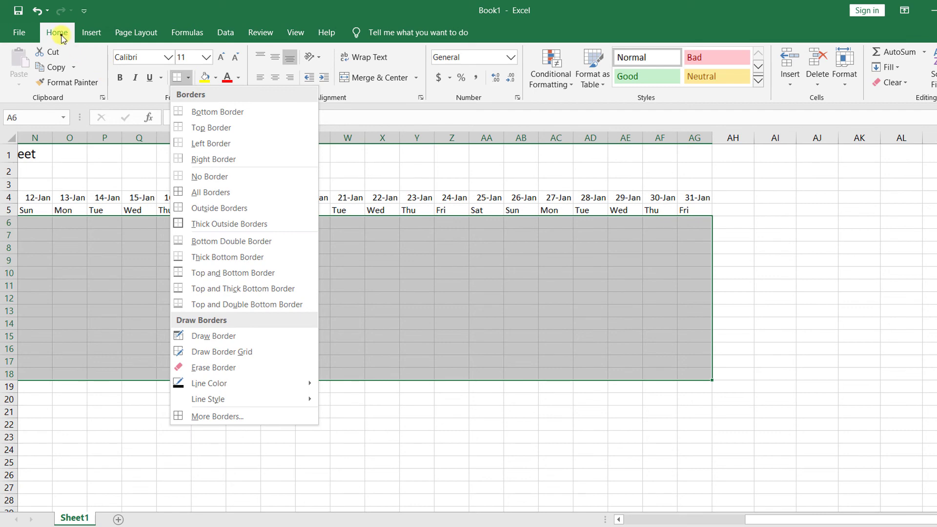
pyautogui.click(188, 78)
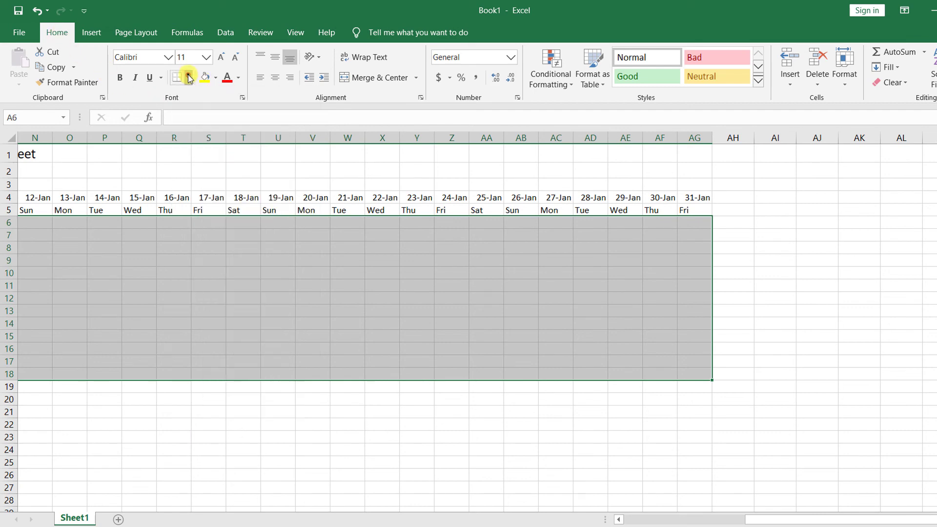
pyautogui.click(189, 82)
pyautogui.click(189, 82)
pyautogui.click(190, 82)
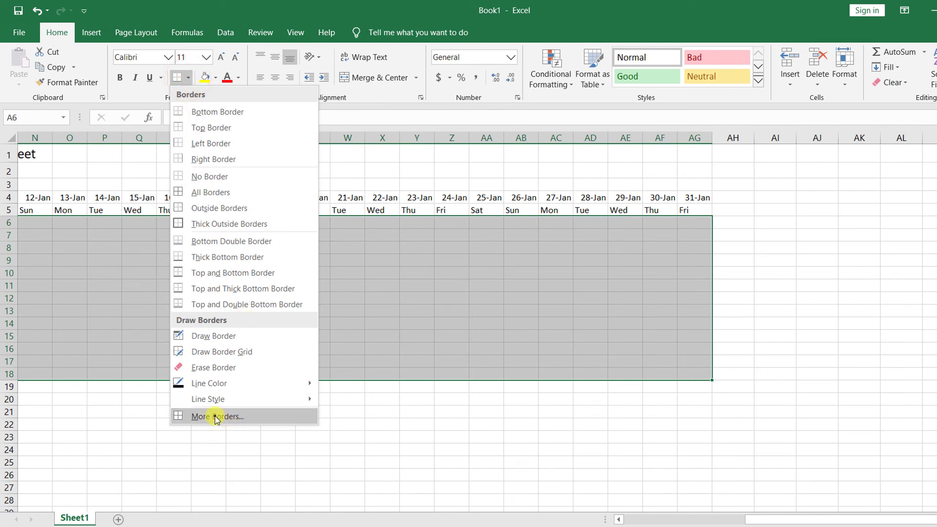
pyautogui.click(210, 193)
pyautogui.hscroll(-5, 209, 193)
pyautogui.click(233, 270)
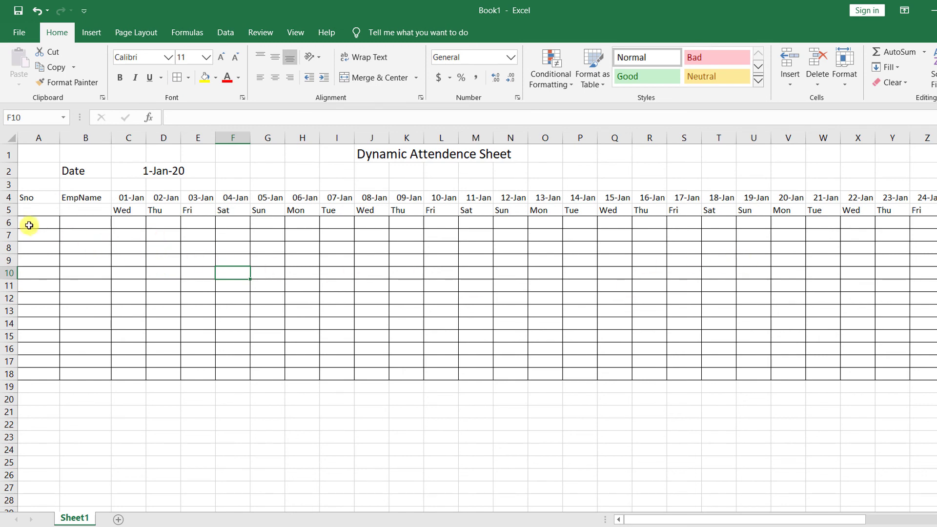
# Step: Recolor all borders of the attendance grid A6:AG18 with a gray theme line color
pyautogui.moveTo(30, 224); pyautogui.dragTo(689, 376)
pyautogui.moveTo(750, 519); pyautogui.dragTo(586, 521)
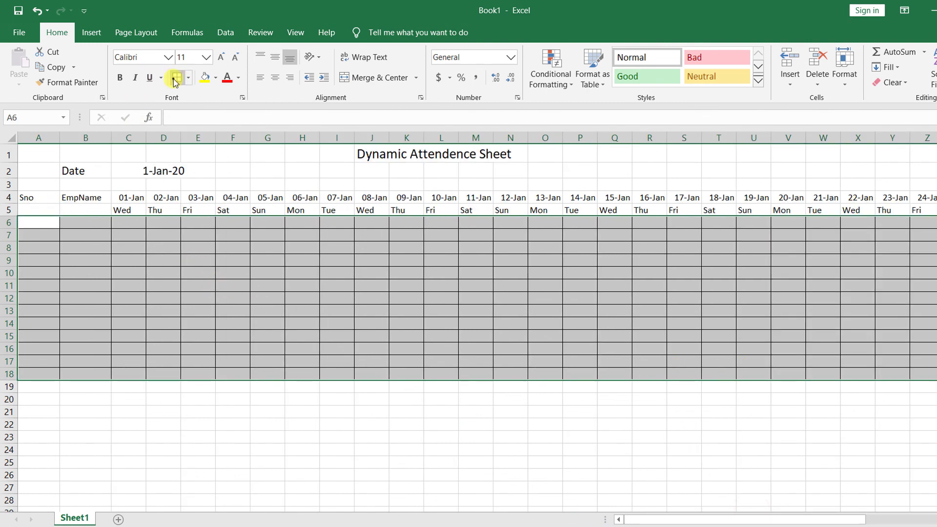
pyautogui.click(189, 78)
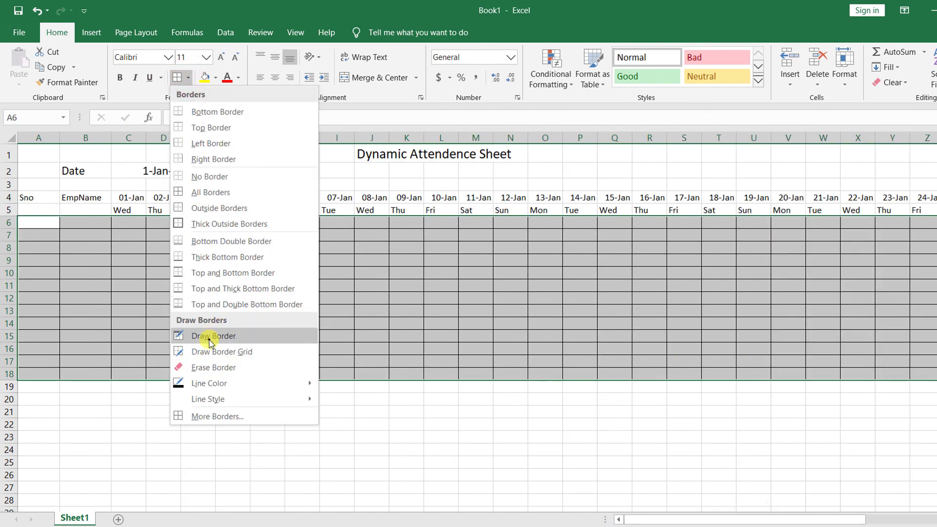
pyautogui.moveTo(263, 385)
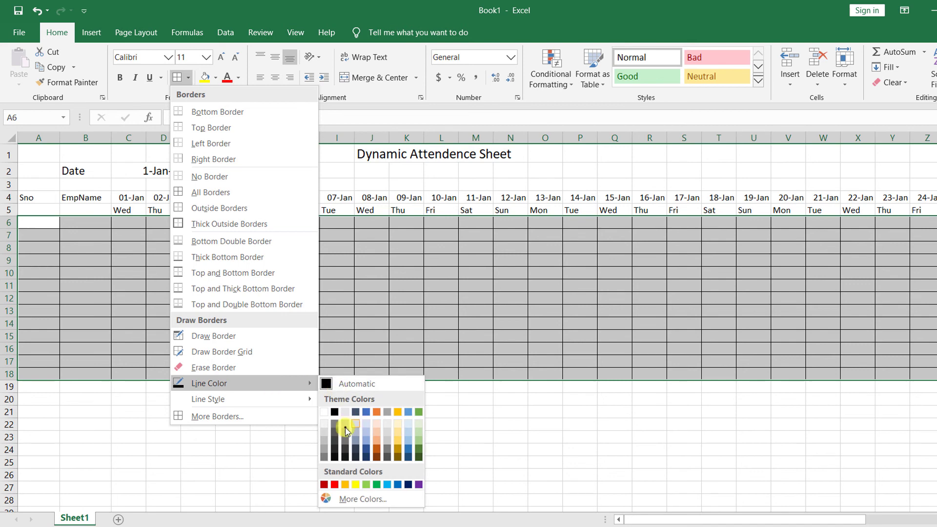
pyautogui.click(324, 450)
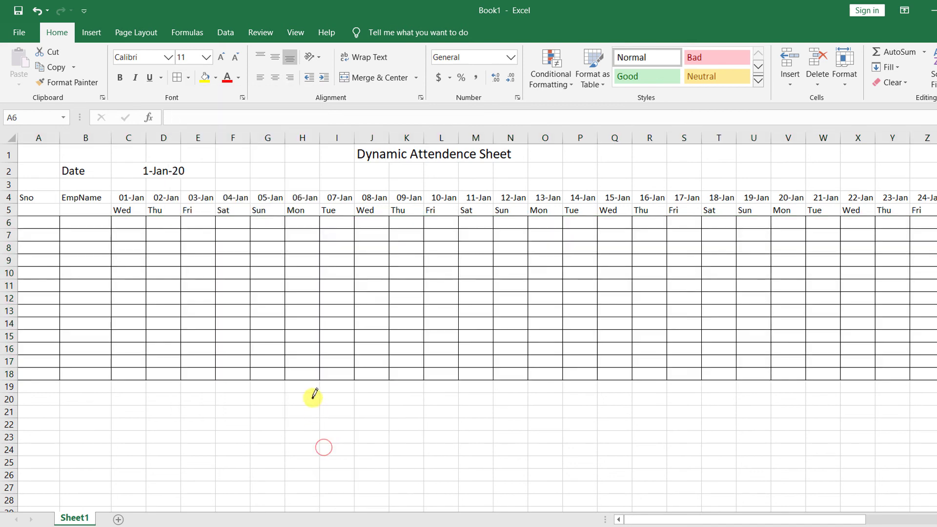
pyautogui.click(182, 81)
pyautogui.click(172, 285)
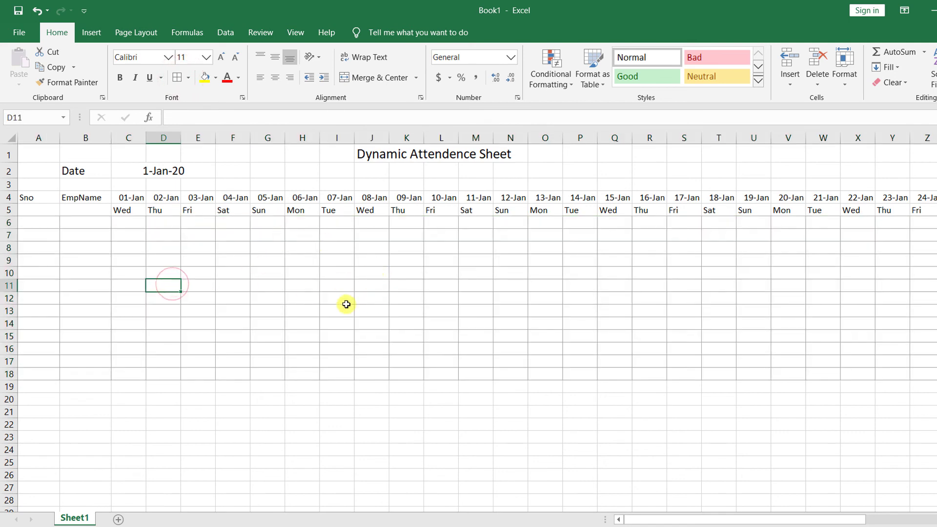
# Step: Examine the date and weekday headers and the Saturday and Sunday columns of the grid, from row 4 down to row 18
pyautogui.click(200, 232)
pyautogui.click(142, 237)
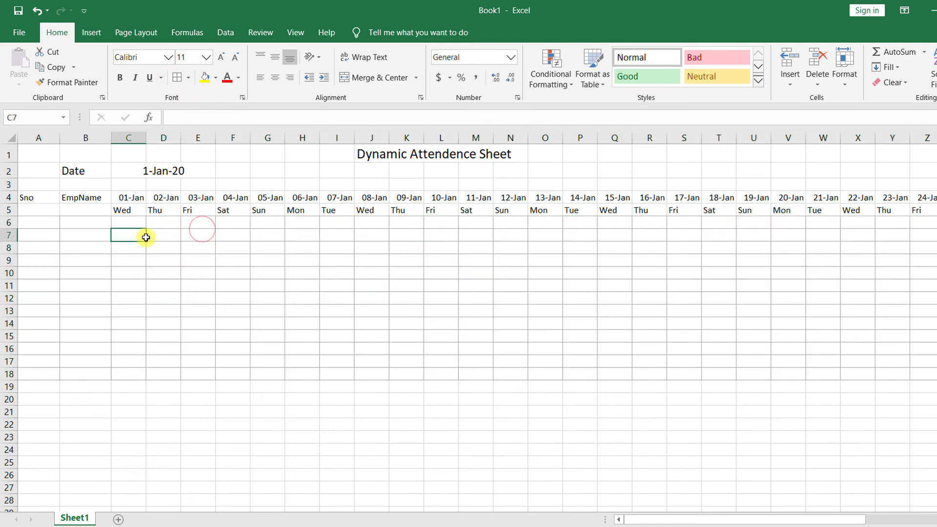
pyautogui.click(125, 222)
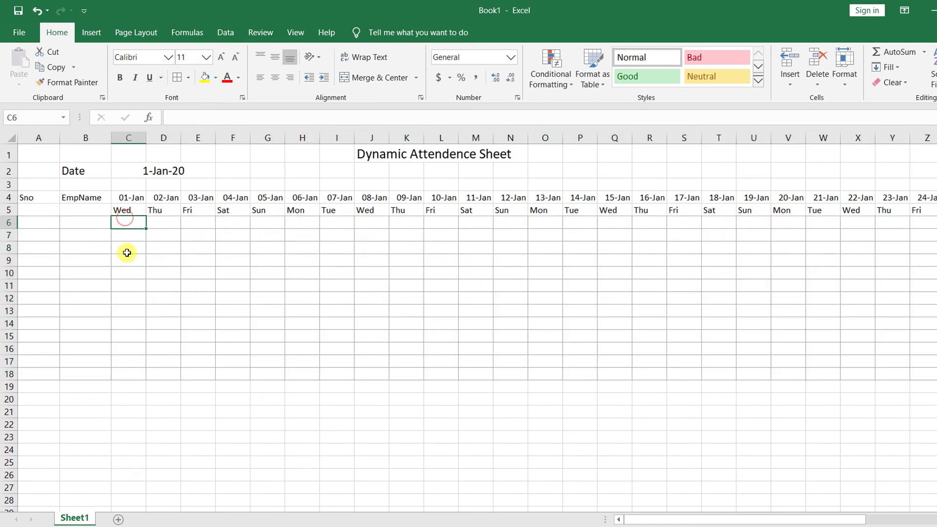
pyautogui.click(132, 199)
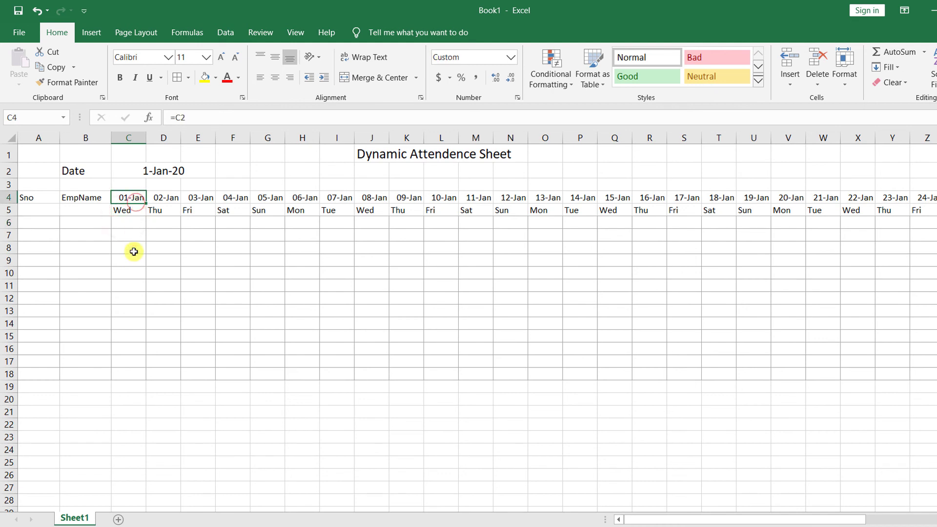
pyautogui.click(133, 197)
pyautogui.moveTo(133, 198); pyautogui.dragTo(140, 371)
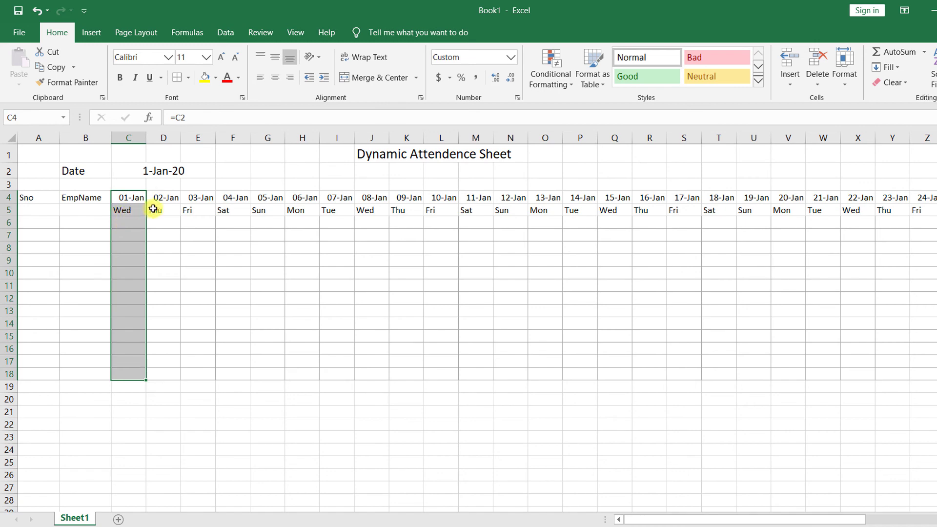
pyautogui.moveTo(137, 198); pyautogui.dragTo(627, 213)
pyautogui.click(238, 247)
pyautogui.click(211, 251)
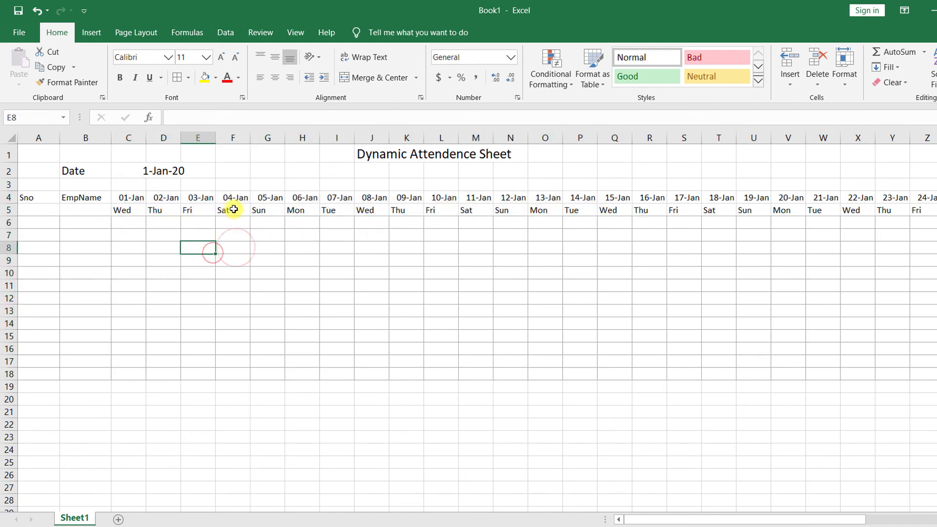
pyautogui.moveTo(231, 199); pyautogui.dragTo(257, 371)
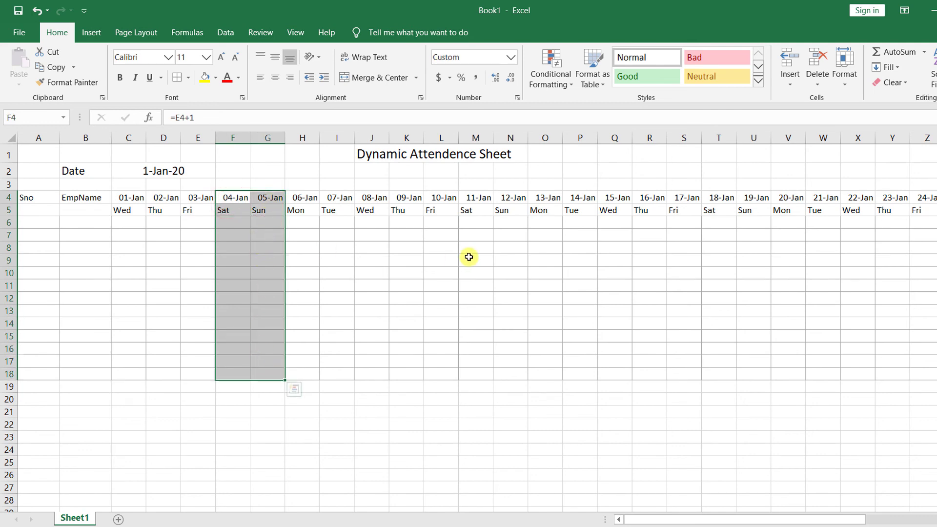
pyautogui.moveTo(470, 202); pyautogui.dragTo(501, 370)
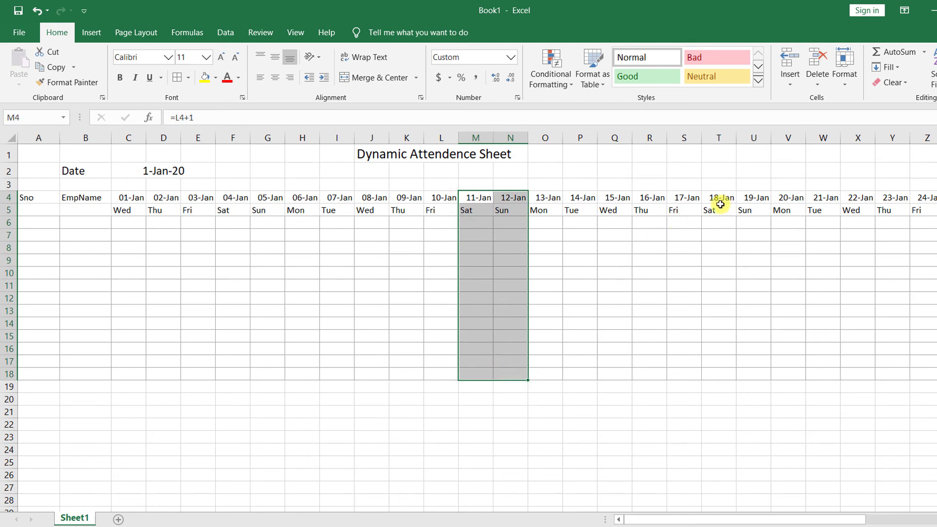
# Step: Examine the attendance cells beneath the weekday headers, comparing the Saturday and Sunday cells F6:G18 with the weekday columns
pyautogui.moveTo(123, 223); pyautogui.dragTo(662, 361)
pyautogui.click(182, 252)
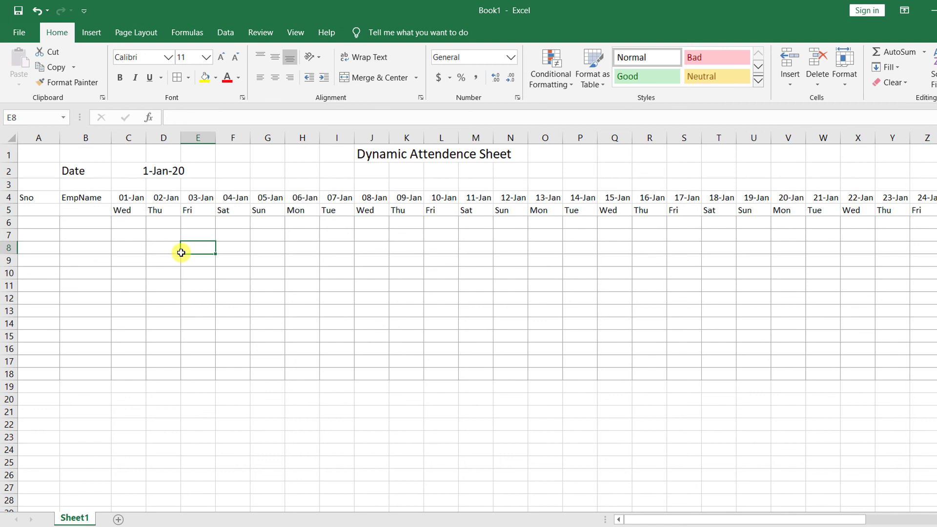
pyautogui.moveTo(231, 223); pyautogui.dragTo(258, 376)
pyautogui.click(272, 223)
pyautogui.moveTo(272, 198); pyautogui.dragTo(272, 380)
pyautogui.click(197, 257)
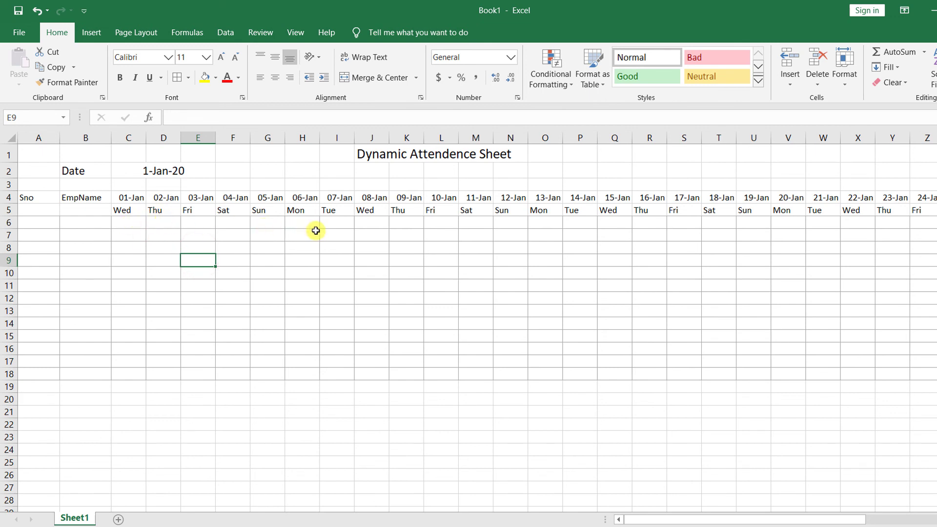
pyautogui.click(131, 223)
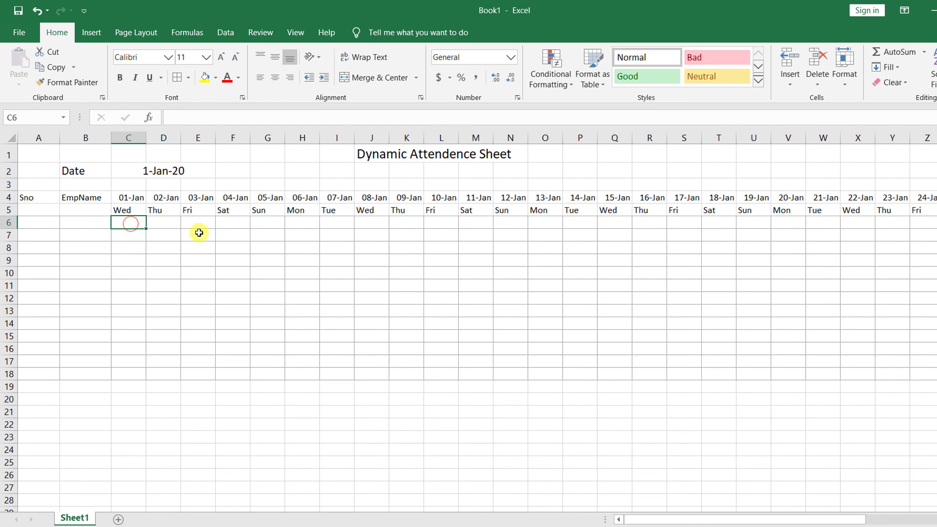
pyautogui.click(168, 223)
pyautogui.click(129, 225)
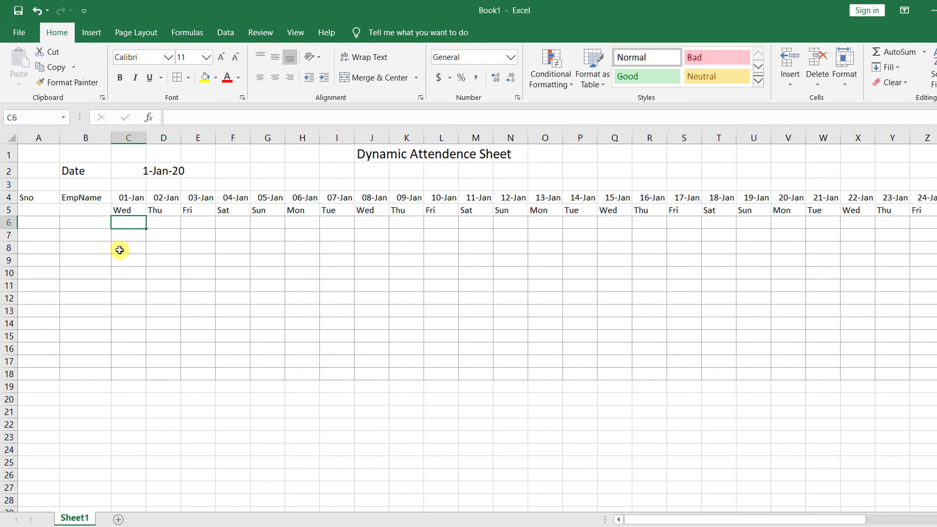
pyautogui.click(120, 250)
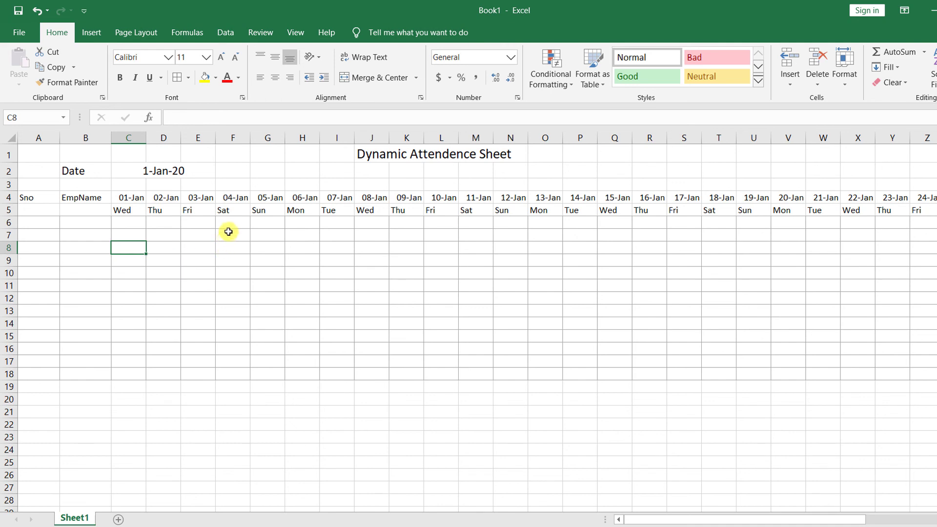
pyautogui.click(230, 223)
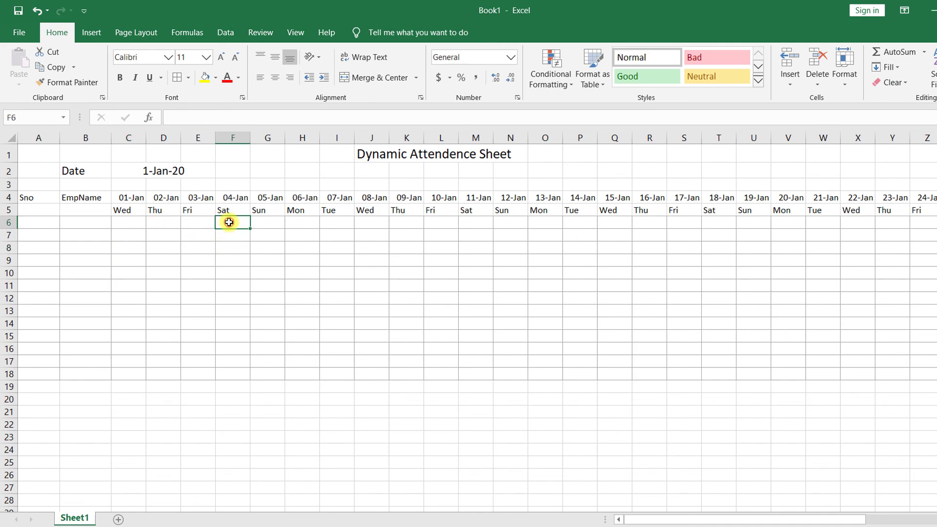
pyautogui.click(236, 211)
pyautogui.click(268, 212)
pyautogui.moveTo(237, 223); pyautogui.dragTo(274, 375)
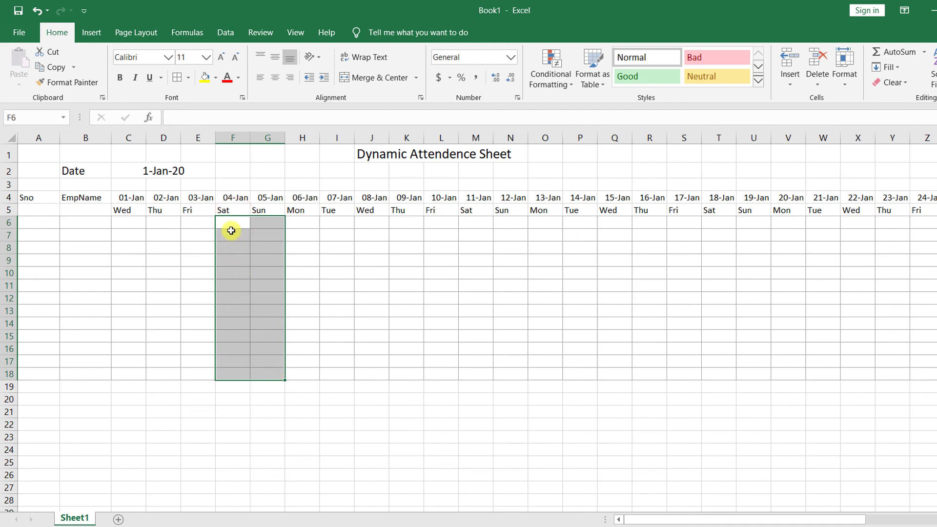
pyautogui.moveTo(234, 223); pyautogui.dragTo(257, 372)
# Step: Start a new conditional formatting rule for cell C6 that uses a formula to determine which cells to format
pyautogui.click(122, 222)
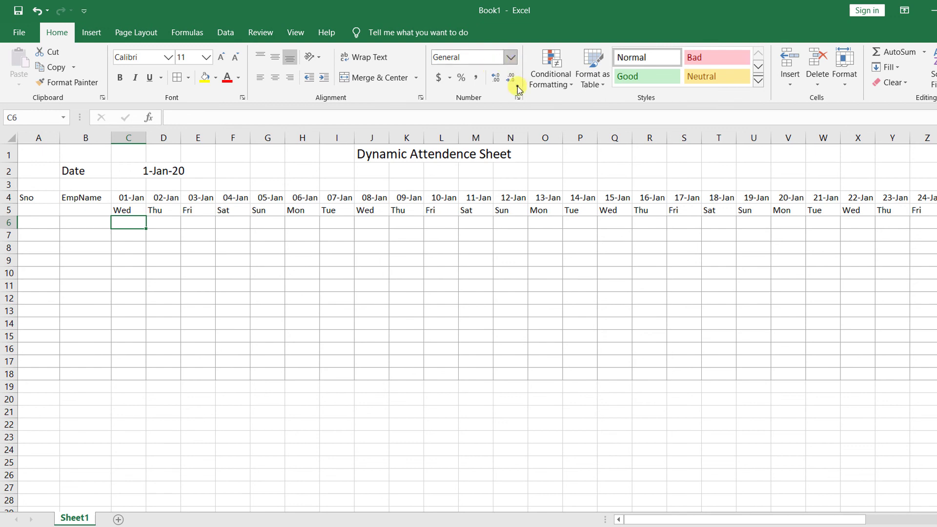
pyautogui.click(570, 86)
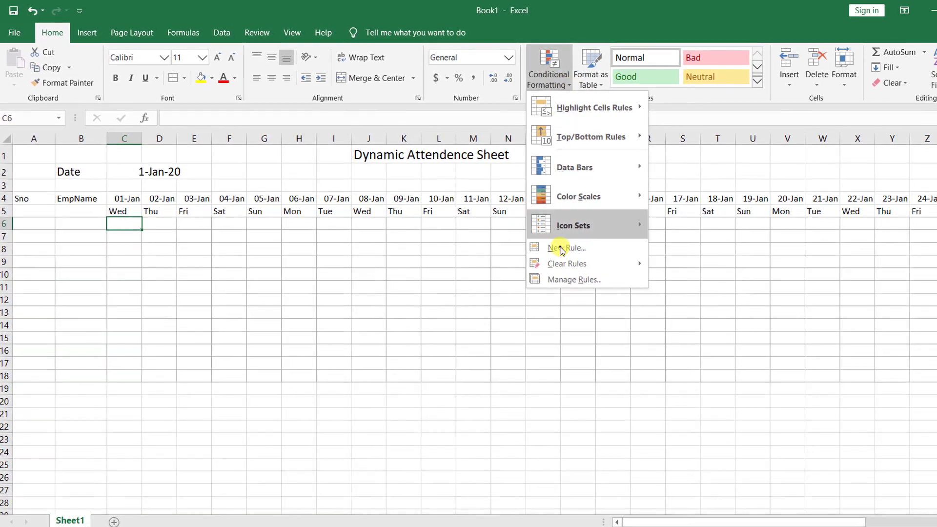
pyautogui.click(563, 248)
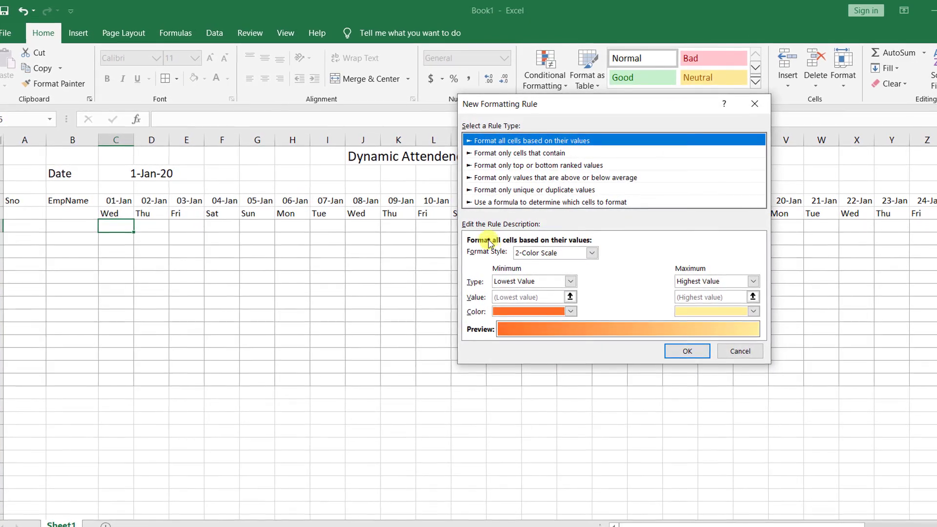
pyautogui.click(492, 202)
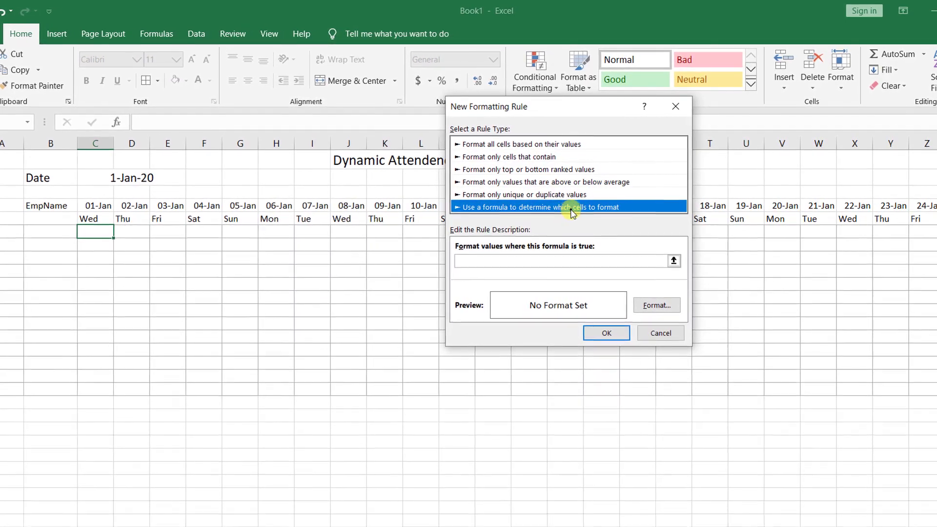
pyautogui.click(472, 264)
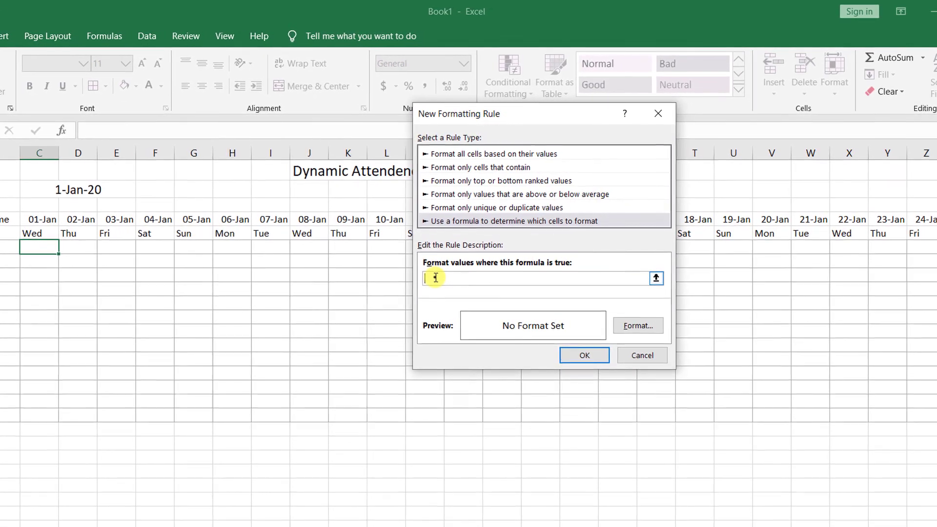
# Step: Enter the rule formula =or(C$5="sun",C$5="sun"), with only row 5 of the weekday reference locked
pyautogui.write('=')
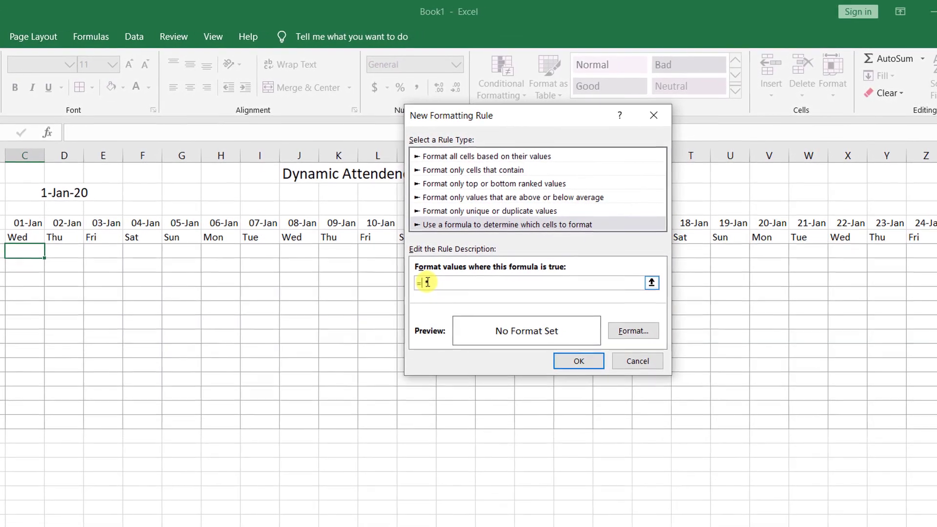
pyautogui.write('o')
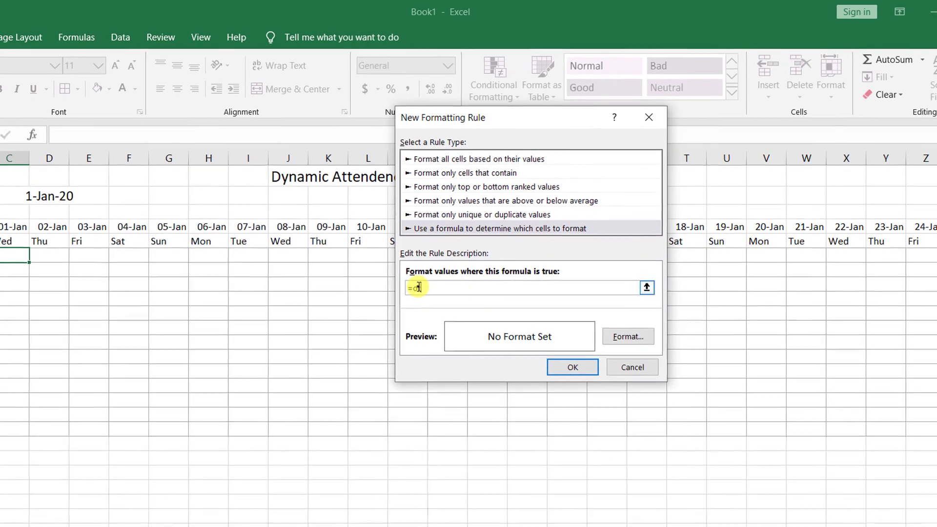
pyautogui.write('r(')
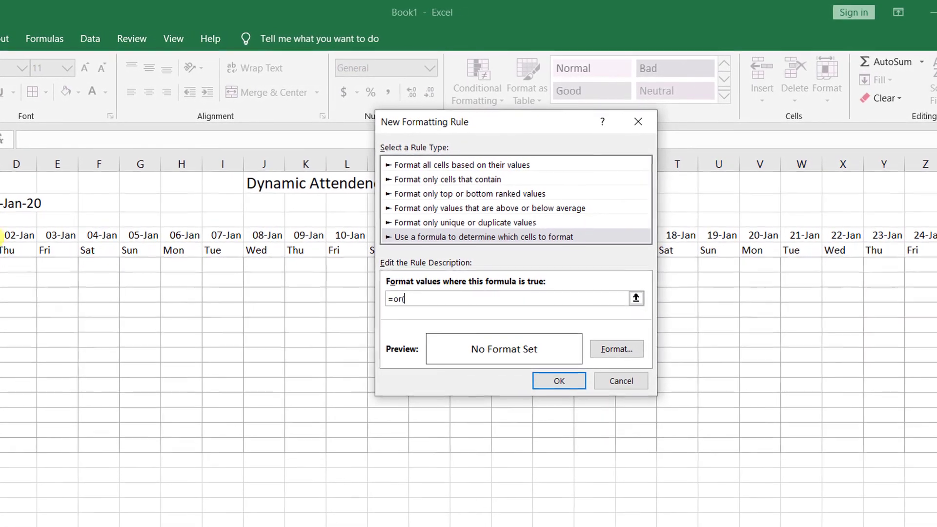
pyautogui.click(0, 251)
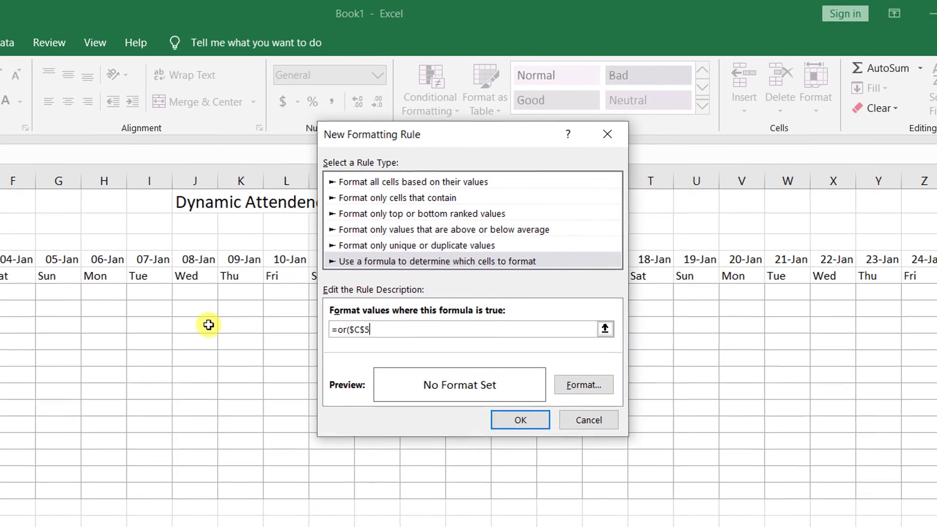
pyautogui.press('F4')
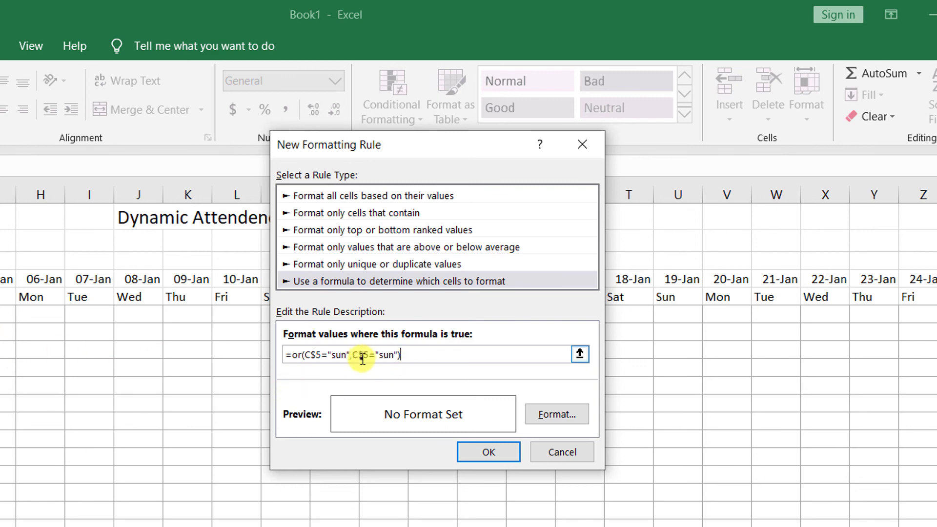
# Step: Review the OR formula of the rule and its two conditions that compare C$5 with a weekday name
pyautogui.moveTo(420, 354); pyautogui.dragTo(286, 355)
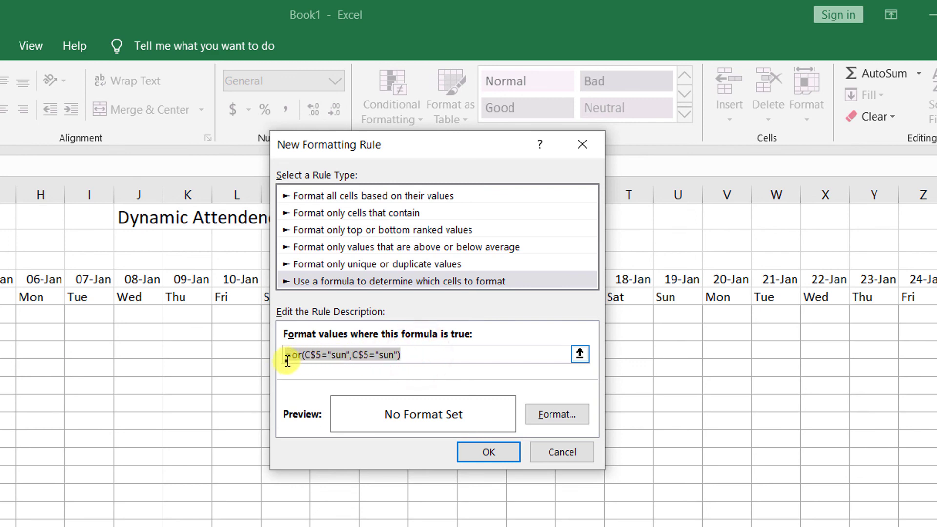
pyautogui.click(285, 356)
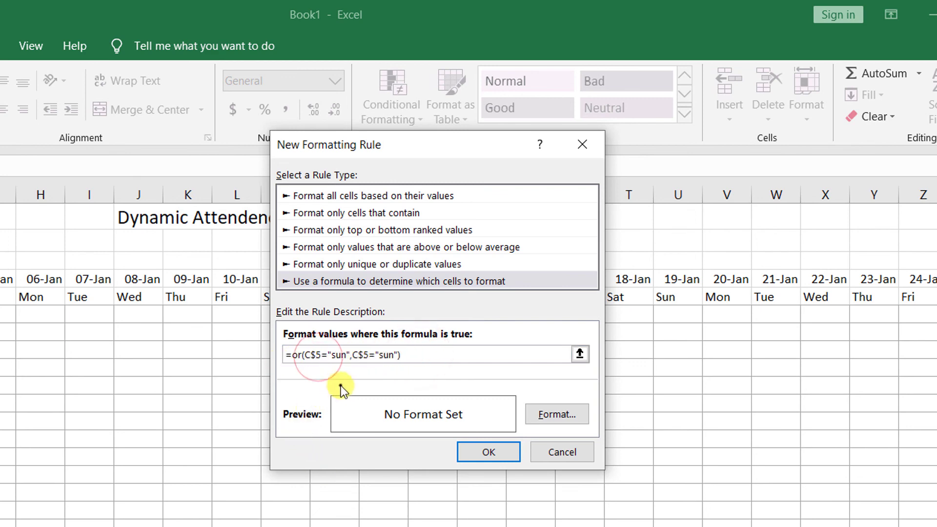
pyautogui.moveTo(404, 355); pyautogui.dragTo(299, 355)
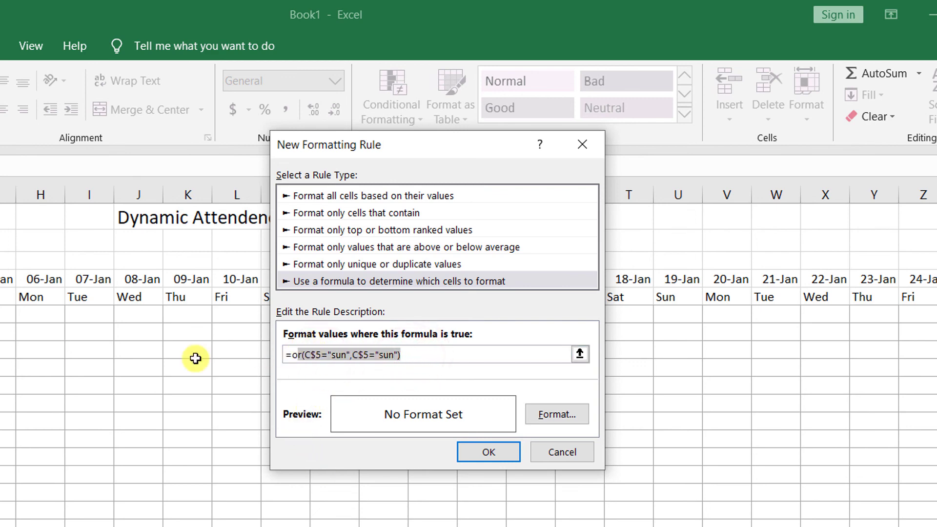
pyautogui.click(335, 355)
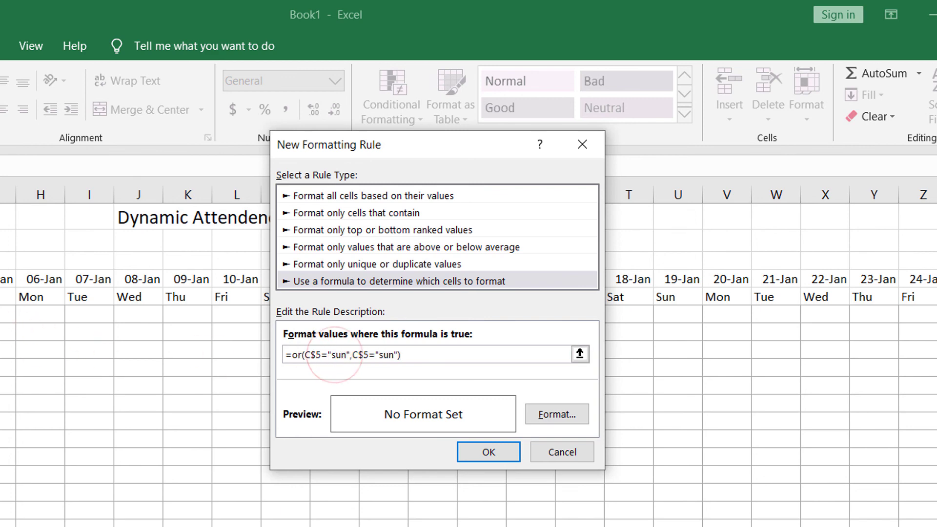
pyautogui.click(347, 355)
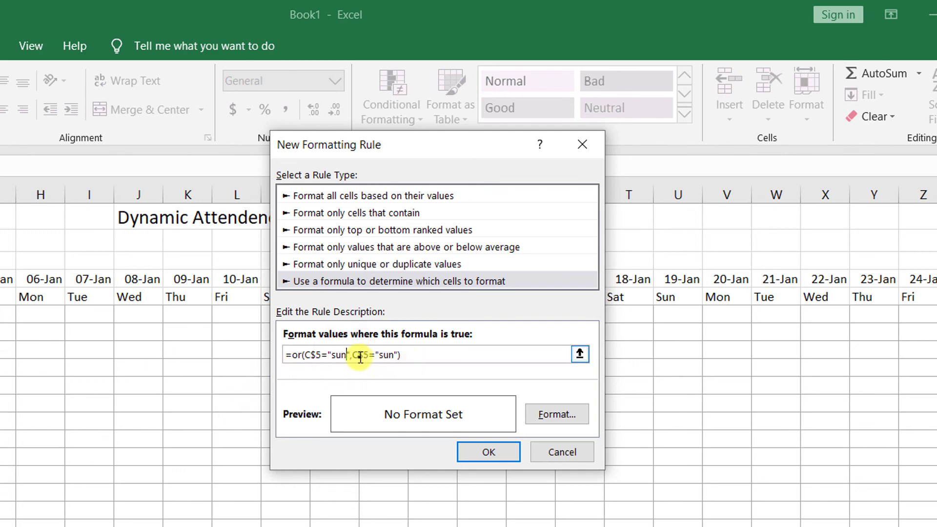
pyautogui.moveTo(418, 356); pyautogui.dragTo(305, 355)
pyautogui.click(305, 355)
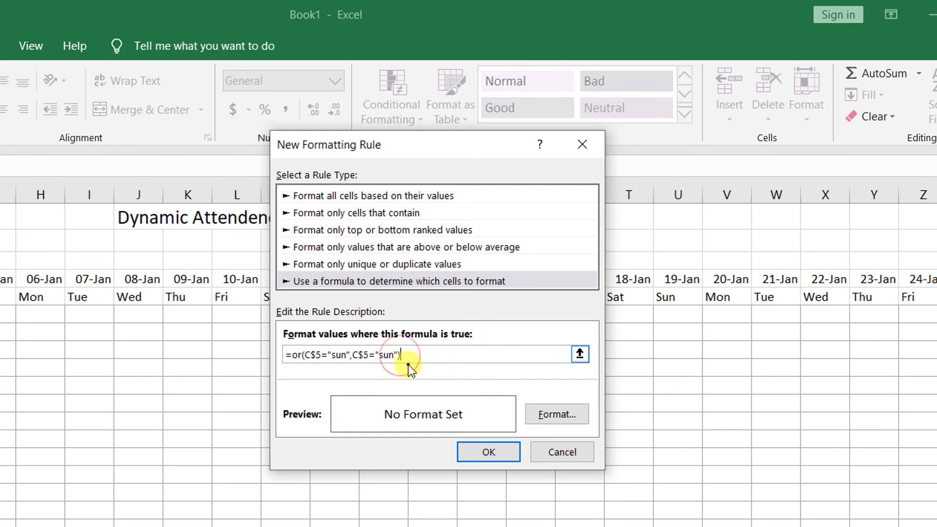
# Step: Change the first weekday condition to "sat" so the rule formula reads =or(C$5="sat",C$5="sun")
pyautogui.click(348, 355)
pyautogui.press('BackSpace')
pyautogui.press('BackSpace')
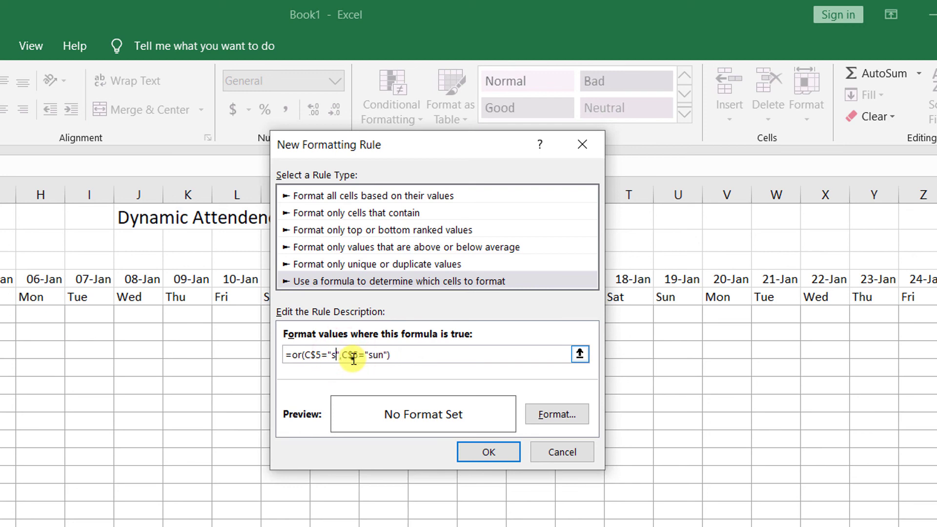
pyautogui.write('at')
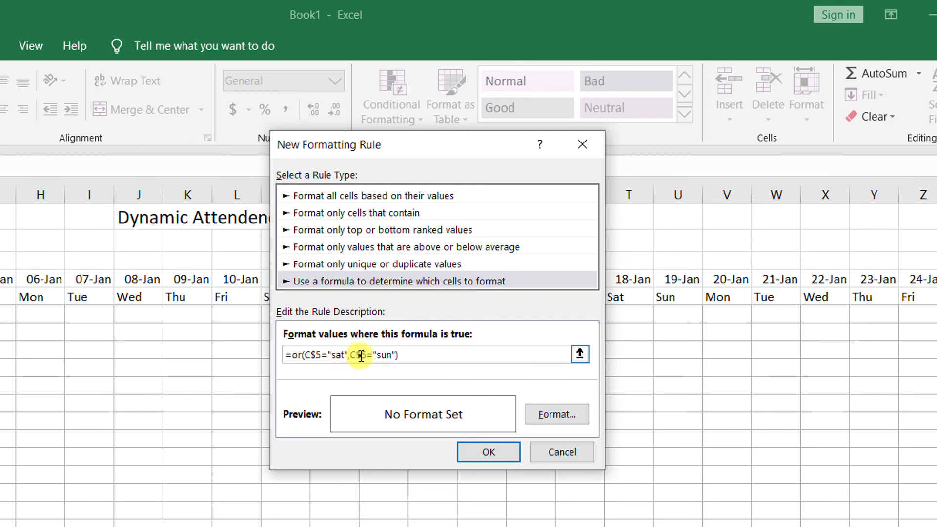
pyautogui.click(394, 355)
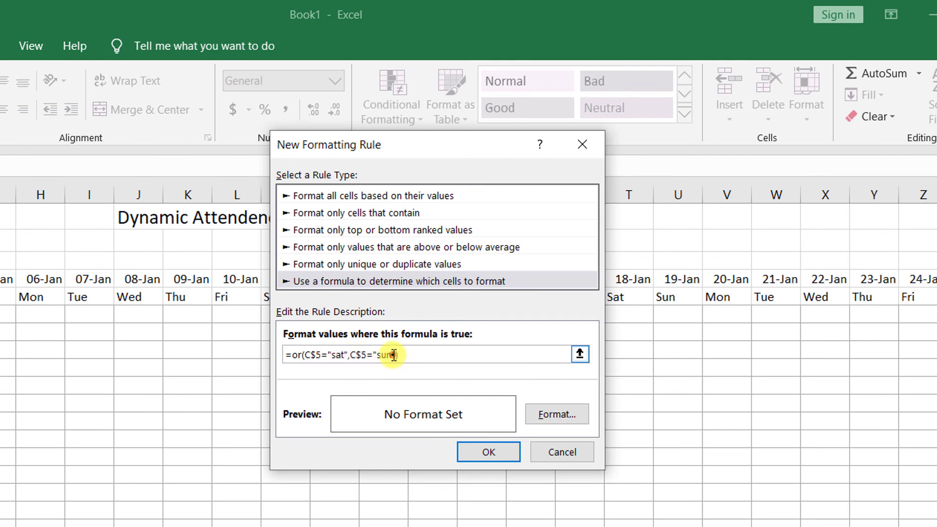
pyautogui.click(401, 358)
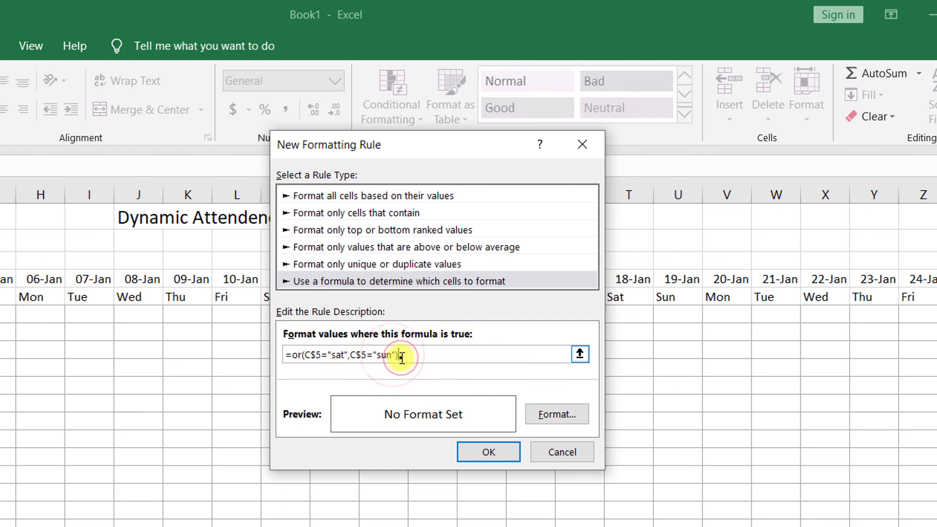
# Step: Set the rule's format to a yellow background fill and apply the new conditional formatting rule to C6
pyautogui.click(561, 423)
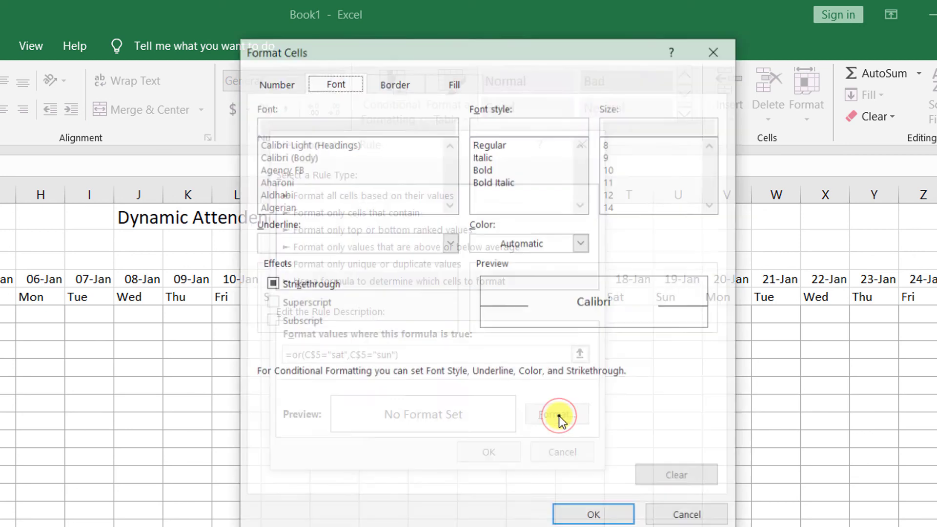
pyautogui.moveTo(391, 62); pyautogui.dragTo(119, 131)
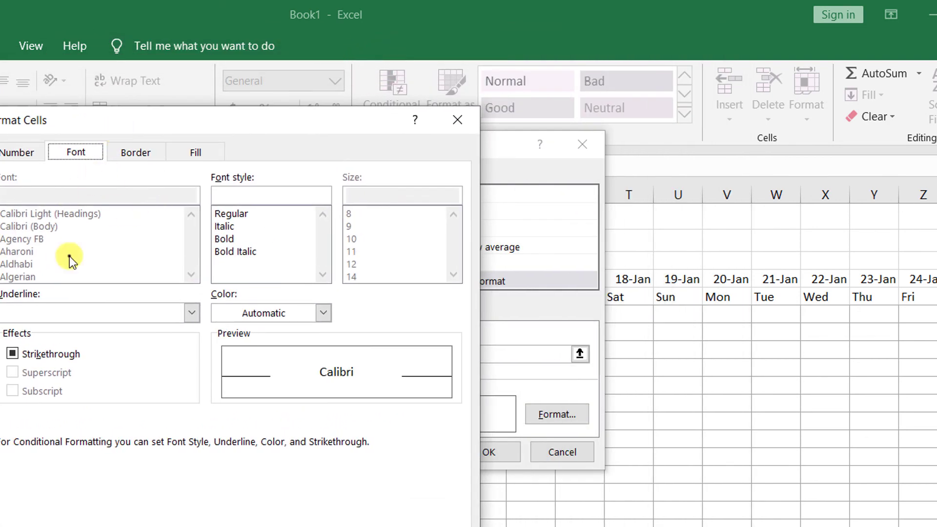
pyautogui.click(195, 154)
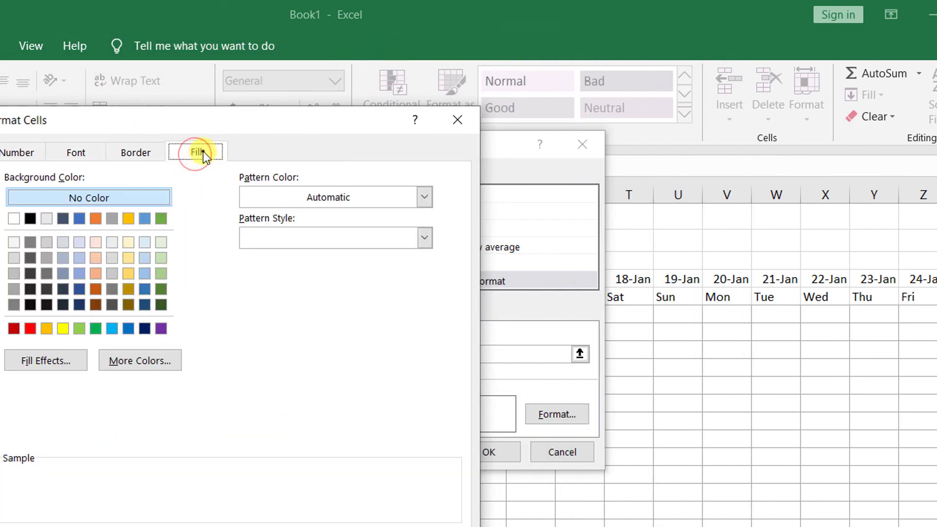
pyautogui.click(62, 331)
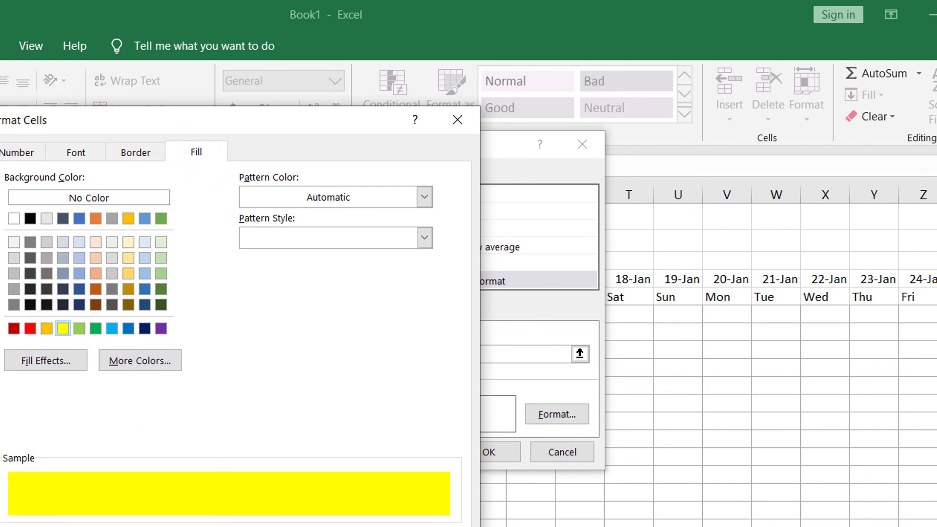
pyautogui.click(366, 526)
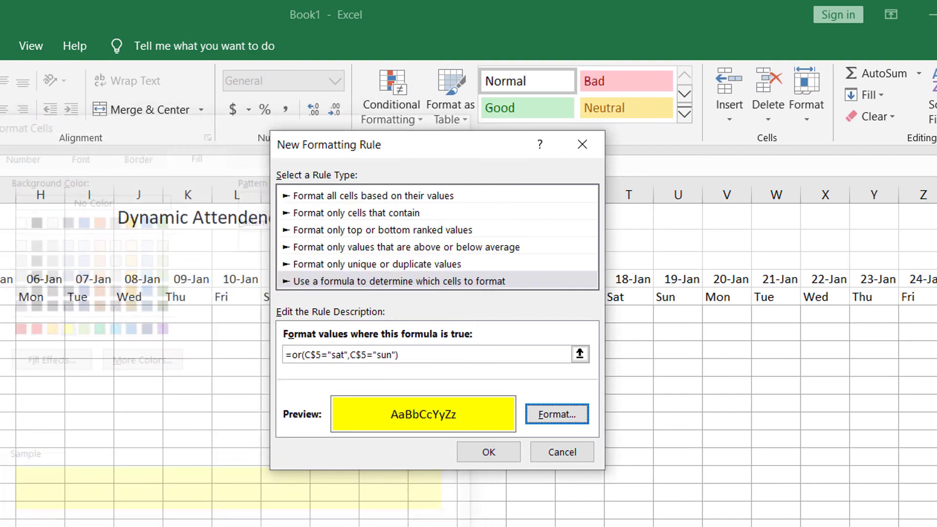
pyautogui.click(489, 453)
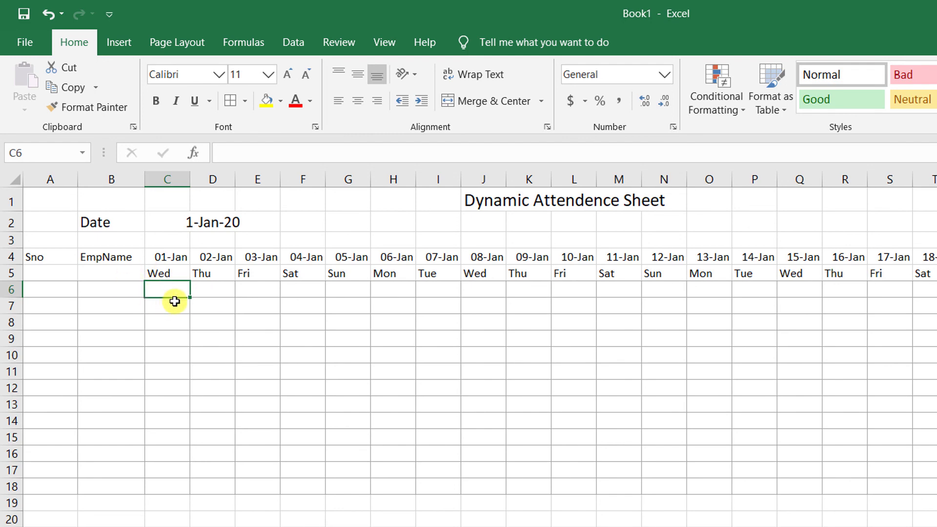
# Step: Copy C6's formatting with Format Painter across all date columns of the attendance grid, from row 6 down to row 18
pyautogui.click(88, 110)
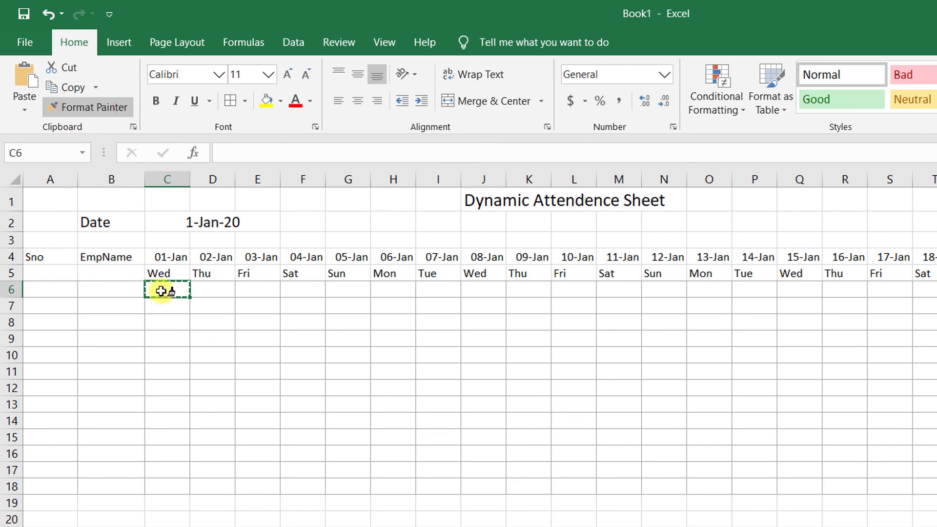
pyautogui.moveTo(163, 289)
pyautogui.mouseDown()
pyautogui.moveTo(502, 377)
pyautogui.moveTo(733, 393)
pyautogui.moveTo(933, 373)
pyautogui.moveTo(933, 322)
pyautogui.moveTo(934, 487)
pyautogui.mouseUp()
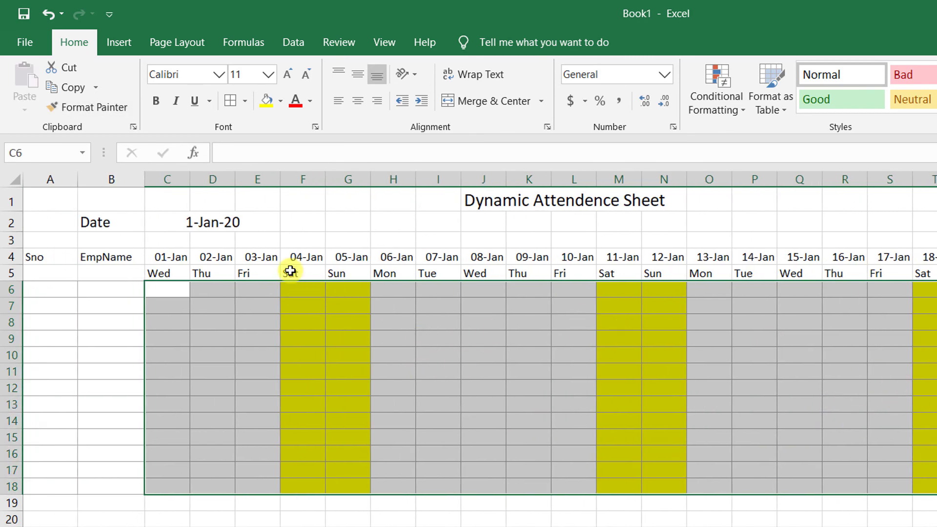
# Step: Check the highlighted Saturday and Sunday columns, and set the start date in C2 to 1-feb
pyautogui.click(296, 273)
pyautogui.click(337, 274)
pyautogui.click(624, 274)
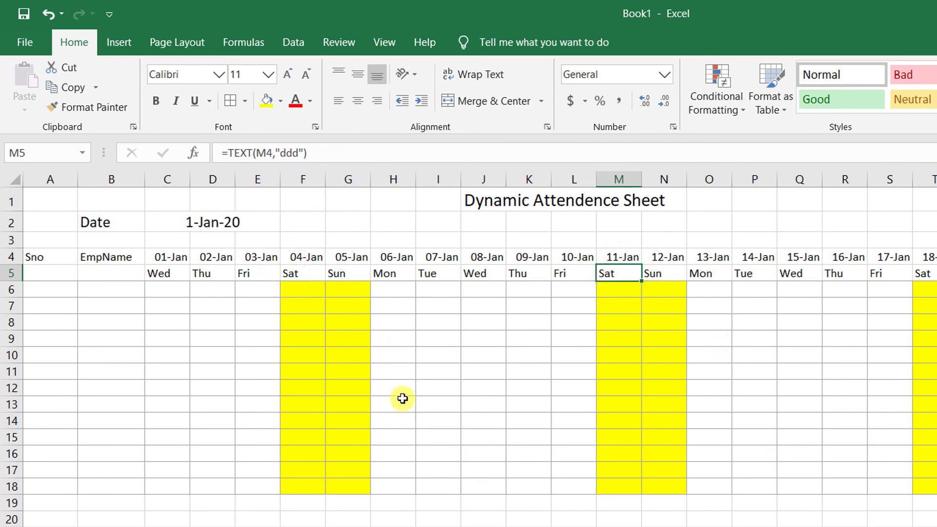
pyautogui.click(316, 301)
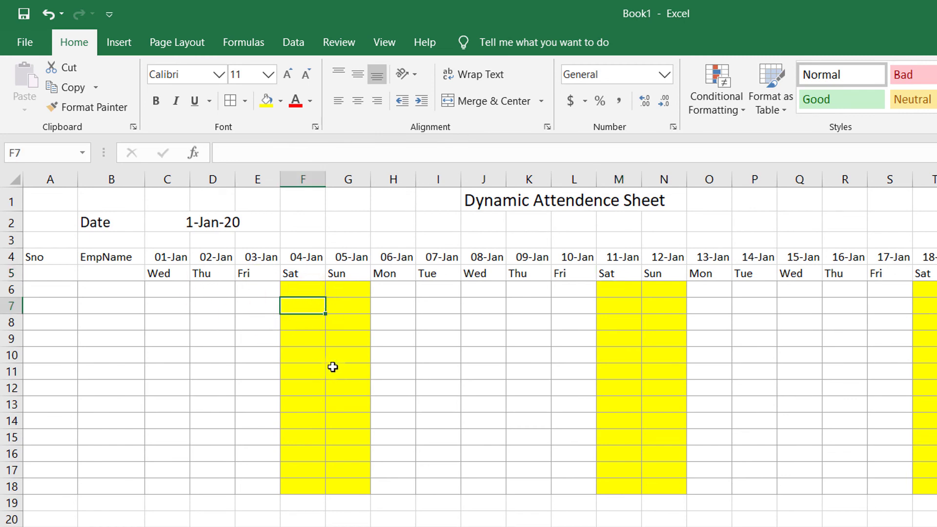
pyautogui.click(230, 222)
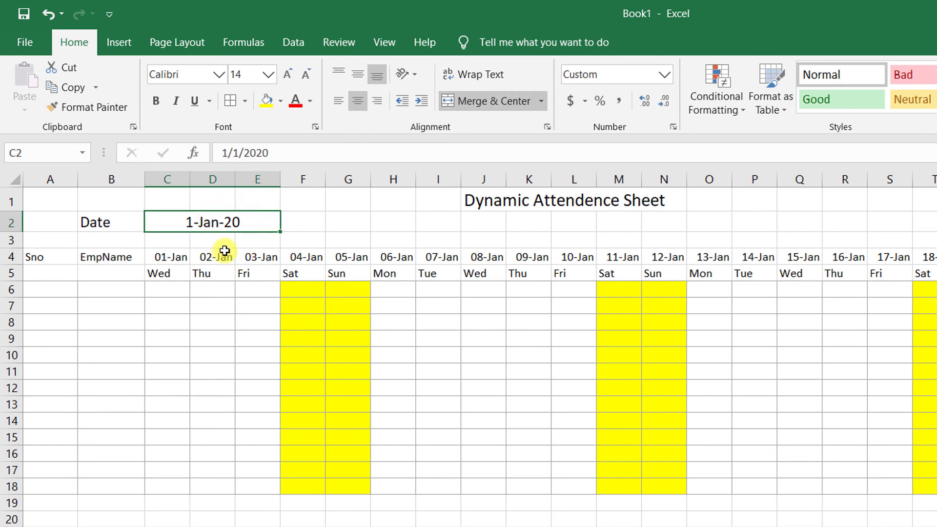
pyautogui.write('1')
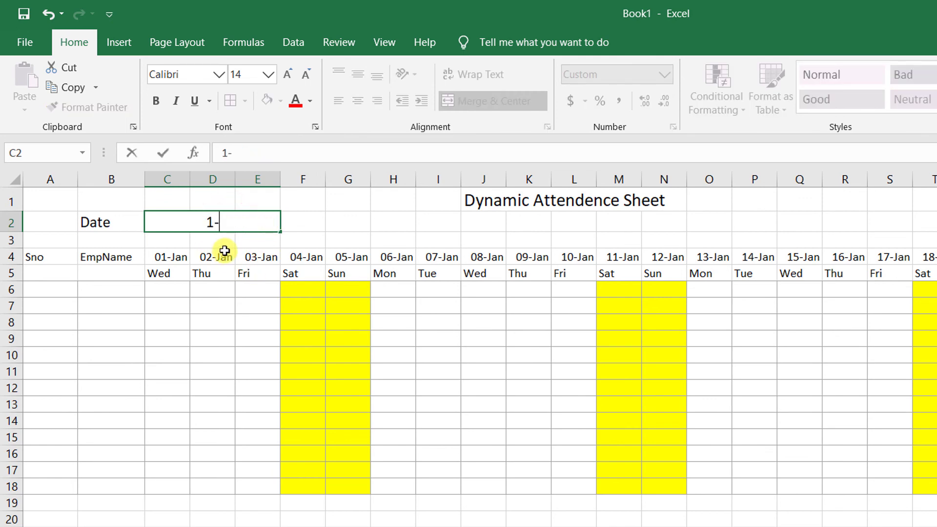
pyautogui.write('-feb')
pyautogui.press('Return')
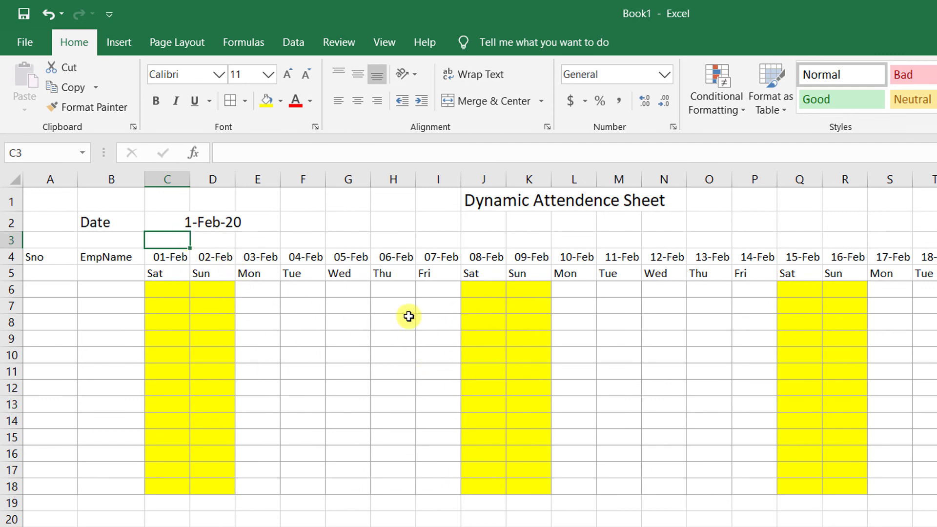
# Step: Set the start date in C2 to 1-march
pyautogui.click(204, 218)
pyautogui.write('1')
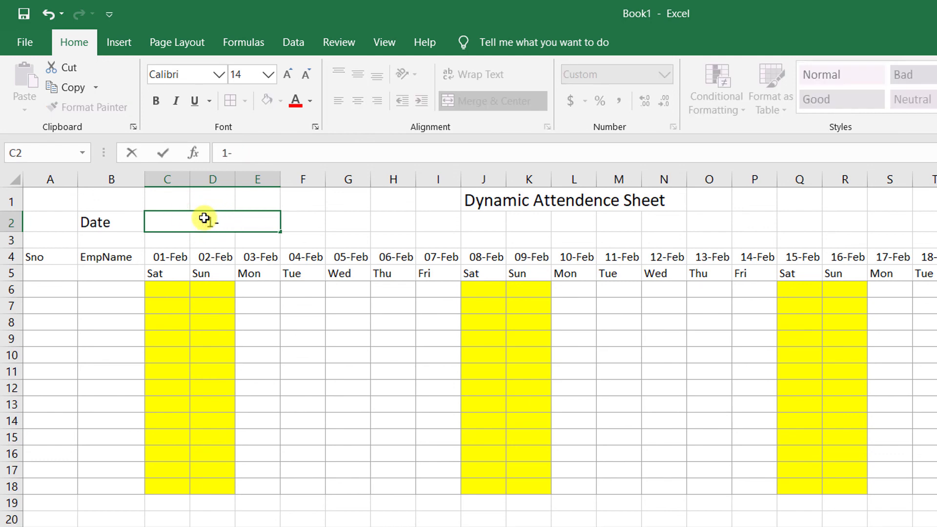
pyautogui.write('-march')
pyautogui.press('Return')
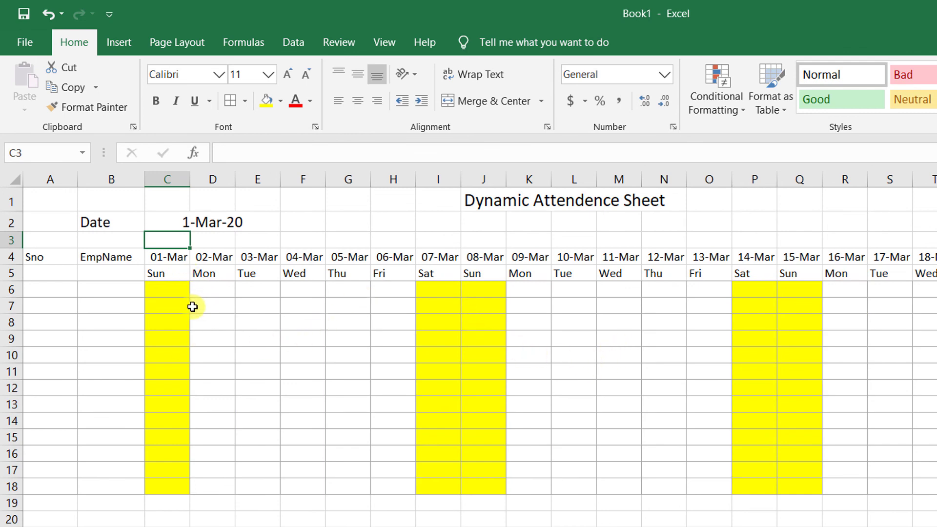
# Step: Enter w/o in C6 under the first Sunday and fill it down to C18
pyautogui.click(167, 289)
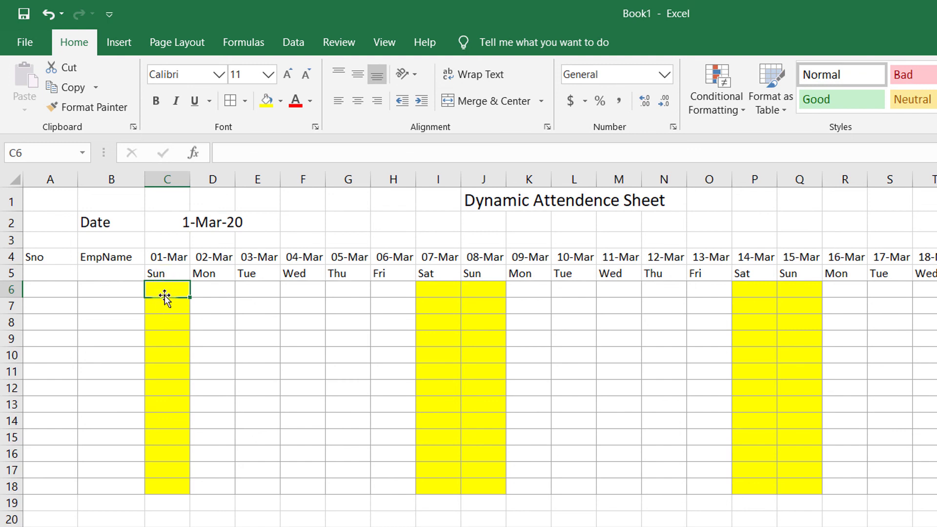
pyautogui.write('w')
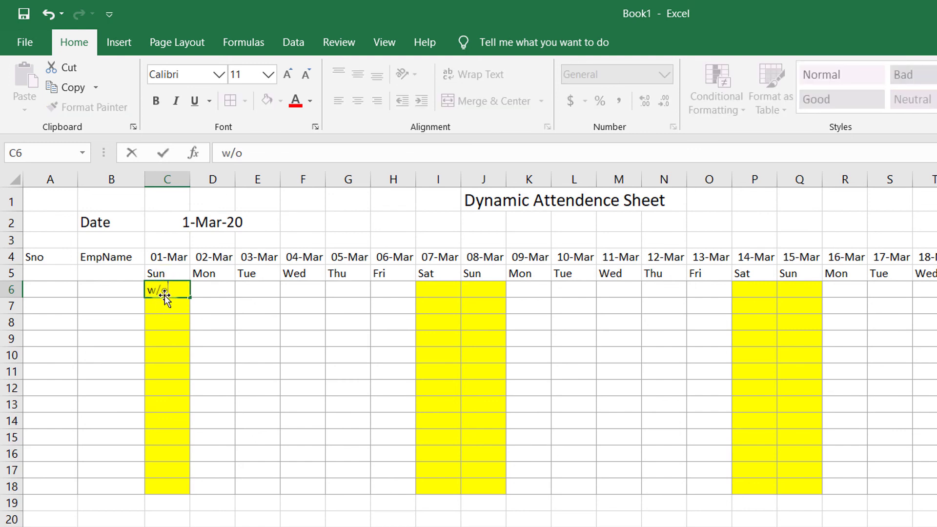
pyautogui.write('/o')
pyautogui.click(157, 310)
pyautogui.click(161, 294)
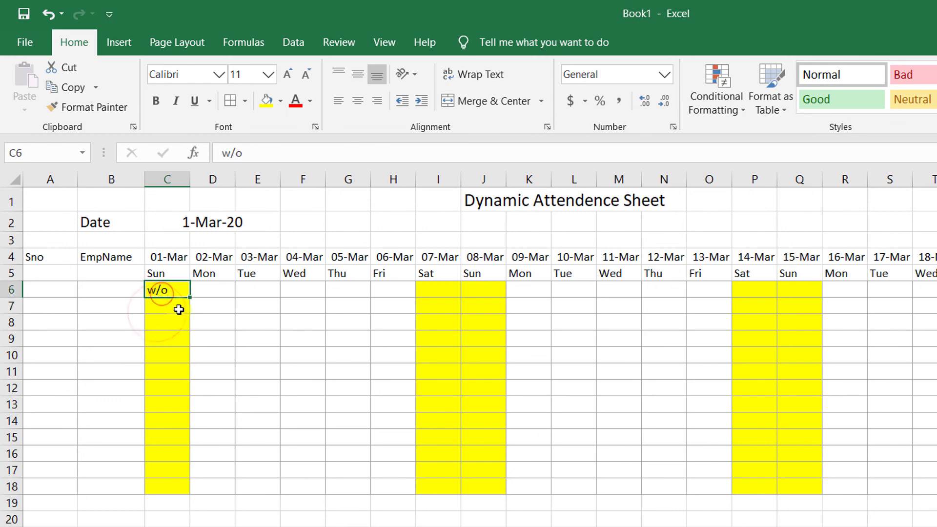
pyautogui.moveTo(190, 299); pyautogui.dragTo(179, 504)
# Step: Enter w/o in I6 and fill it across the 07-Mar and 08-Mar weekend columns down to row 18
pyautogui.moveTo(436, 290); pyautogui.dragTo(477, 487)
pyautogui.click(438, 291)
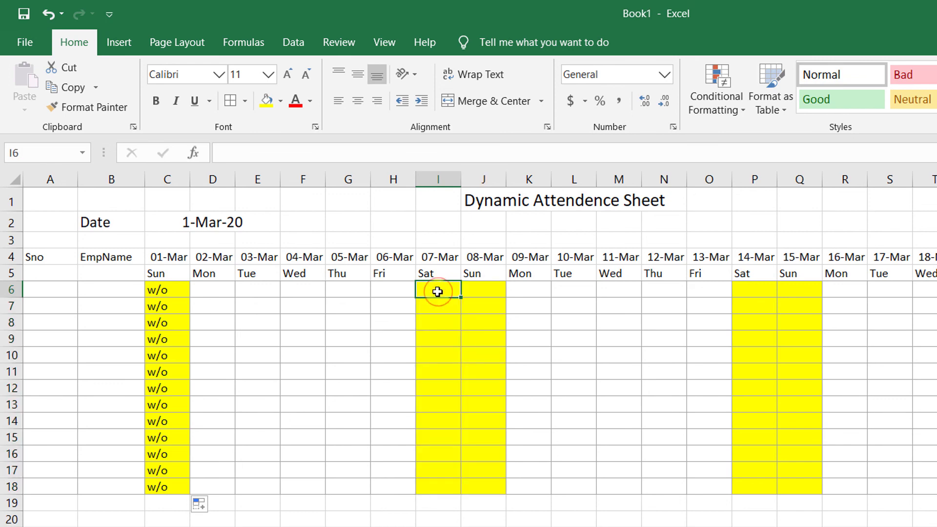
pyautogui.write('w')
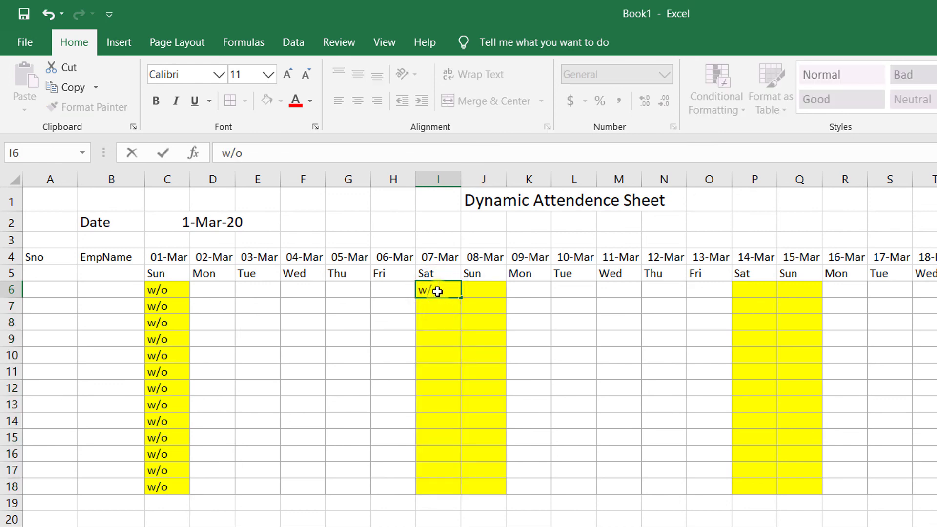
pyautogui.write('/o')
pyautogui.moveTo(462, 300); pyautogui.dragTo(505, 494)
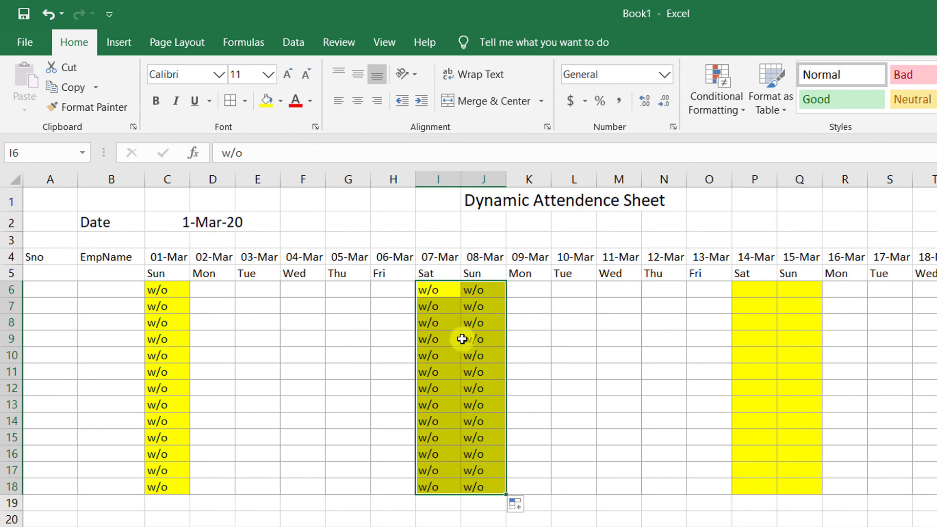
# Step: Undo all the manual w/o entries in the weekend columns
pyautogui.click(176, 293)
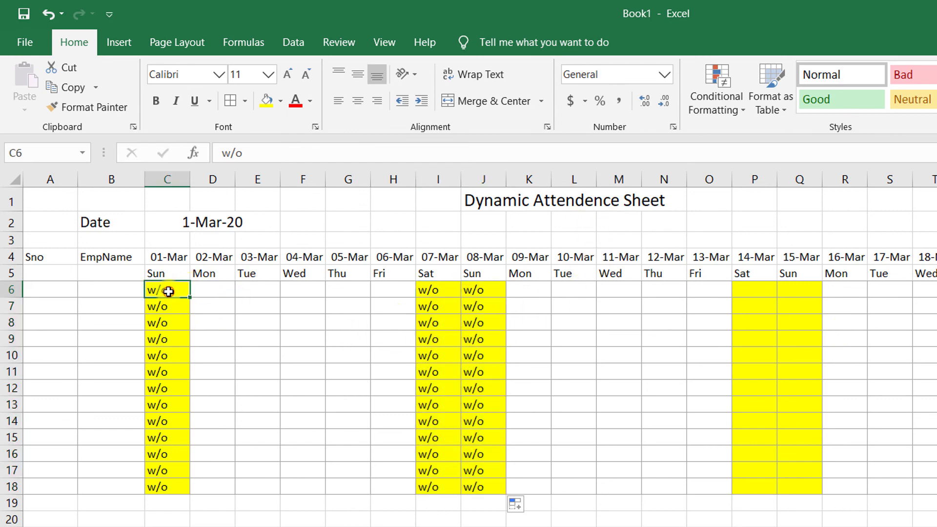
pyautogui.hotkey('ctrl', 'z')
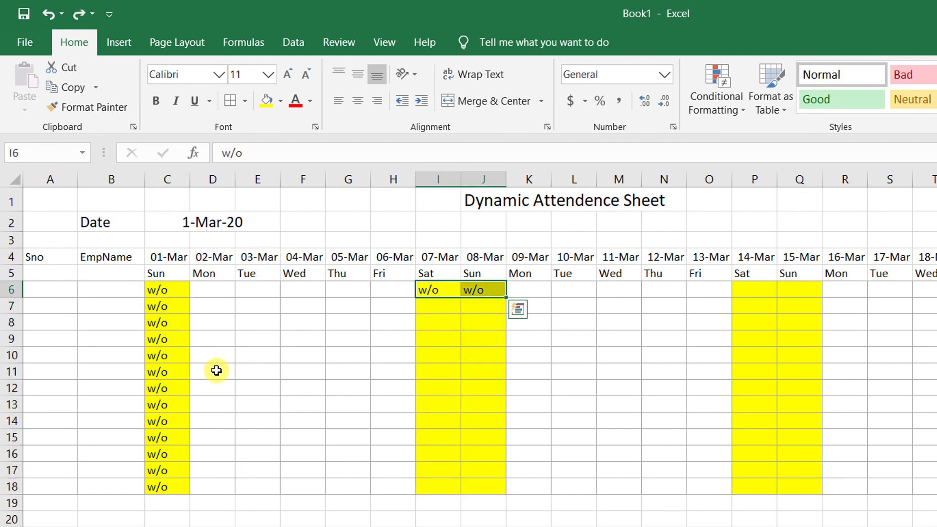
pyautogui.hotkey('ctrl', 'z')
pyautogui.hotkey('ctrl', 'z')
pyautogui.hotkey('ctrl', 'z')
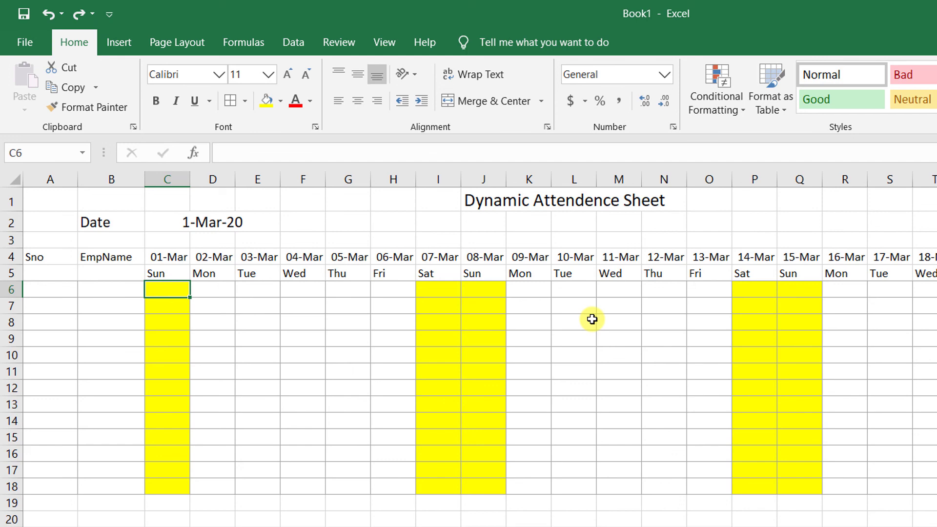
# Step: Start an IF formula in C6 with an OR test whose first condition is C$5="sat"
pyautogui.write('=')
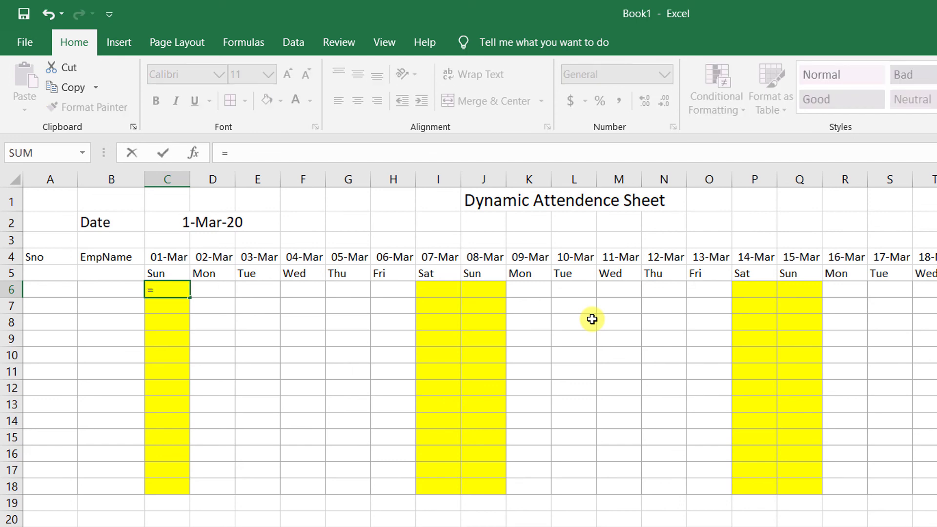
pyautogui.write('if')
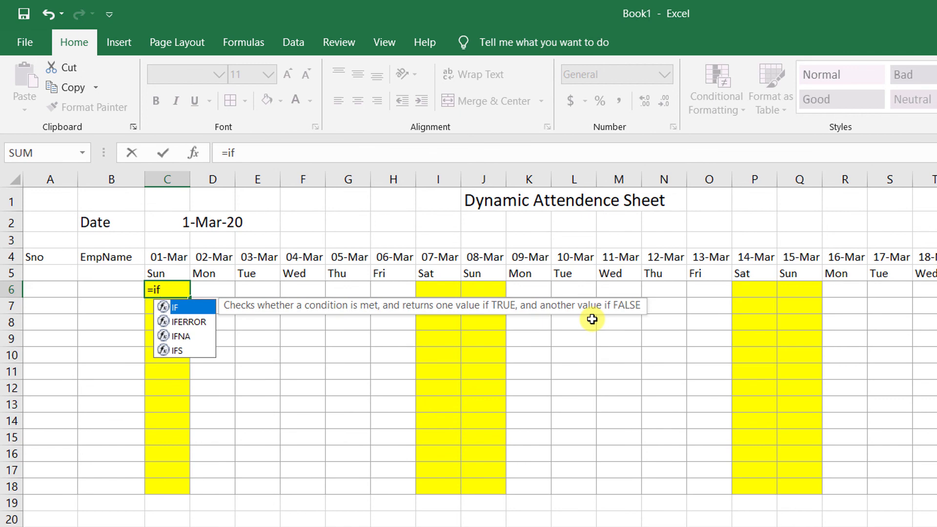
pyautogui.write('(')
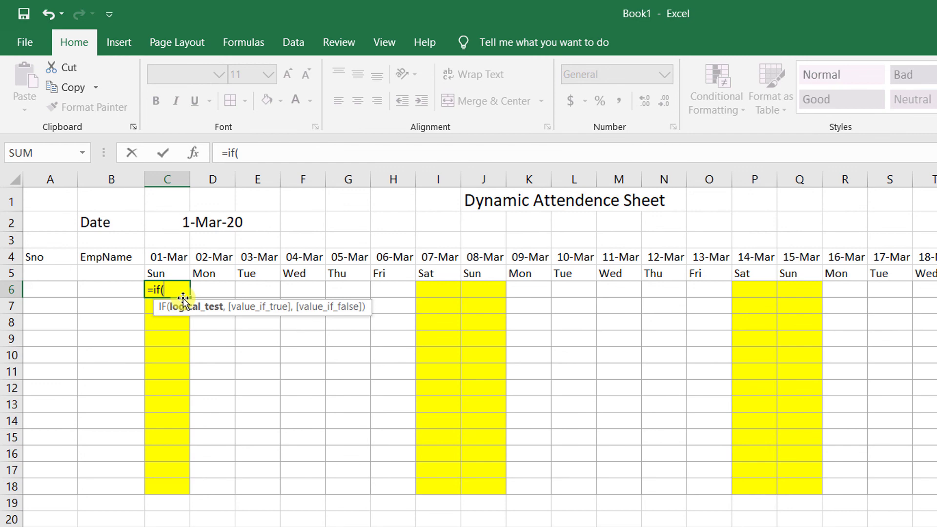
pyautogui.write('or(')
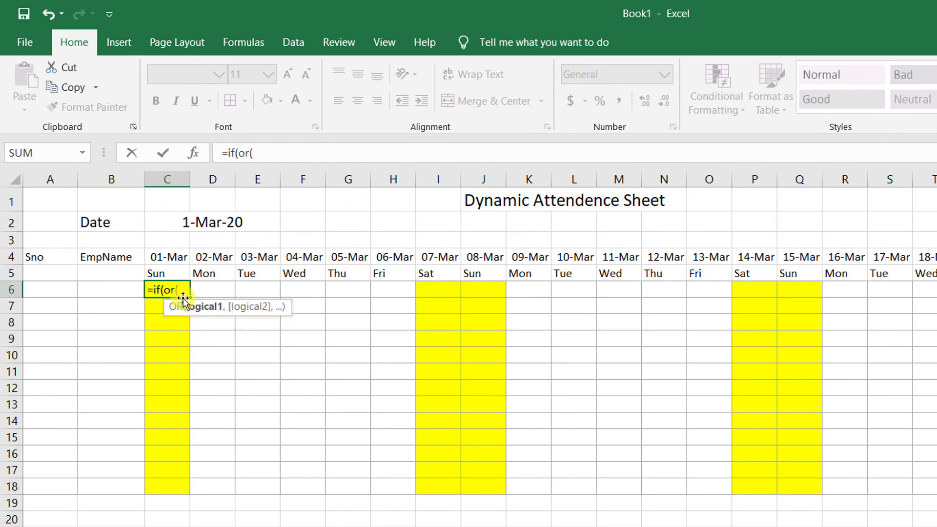
pyautogui.click(162, 273)
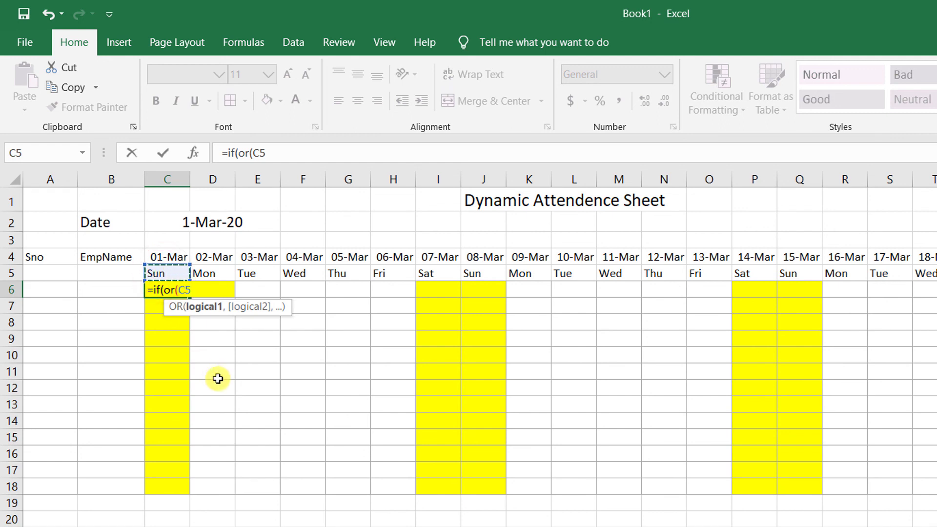
pyautogui.press('F4')
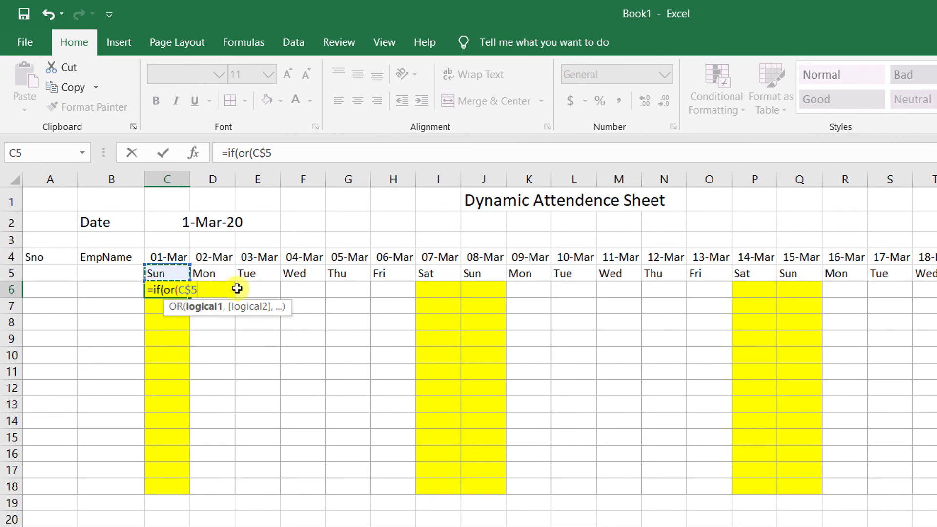
pyautogui.write('="sat",')
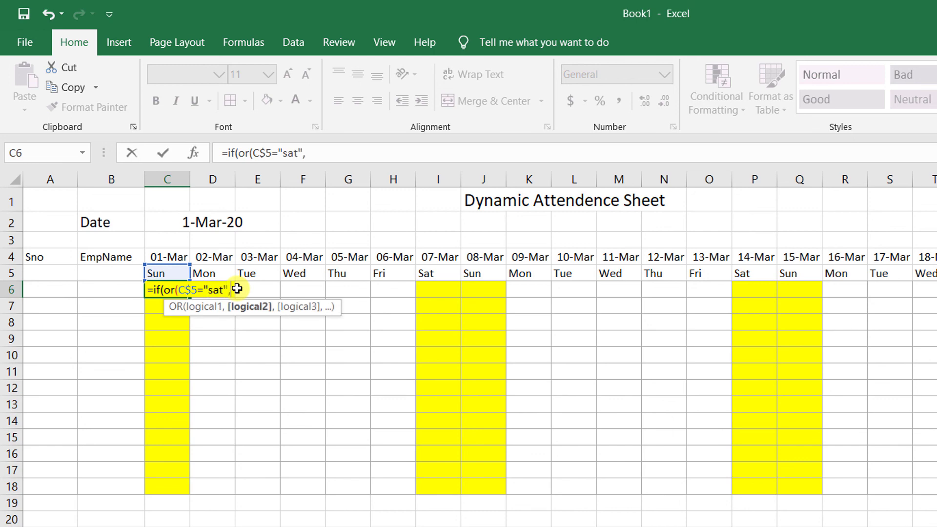
# Step: Add C$5="sun" as the second condition and close the OR test in the C6 formula
pyautogui.click(159, 270)
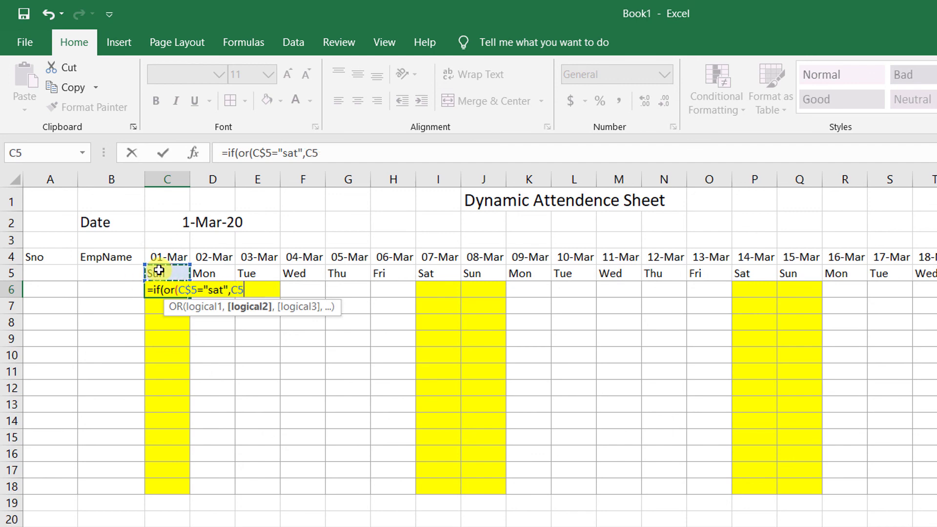
pyautogui.press('F4')
pyautogui.press('F4')
pyautogui.write('="sun')
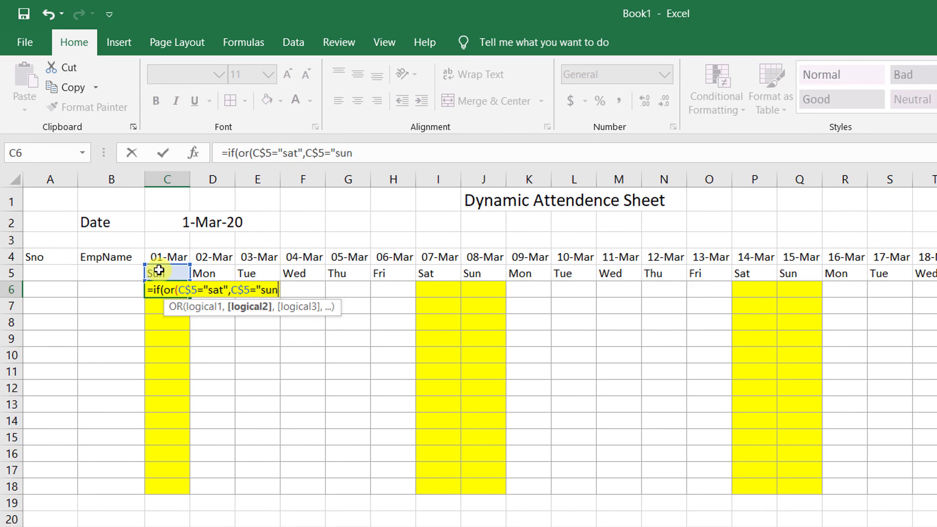
pyautogui.write('")')
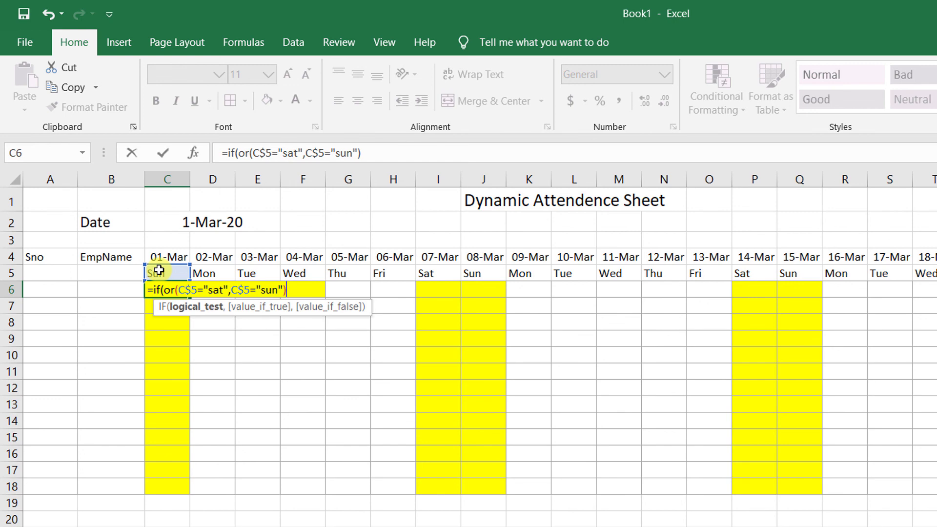
# Step: Add "w/o" as the value the IF formula in C6 returns when the OR test is true
pyautogui.write(',')
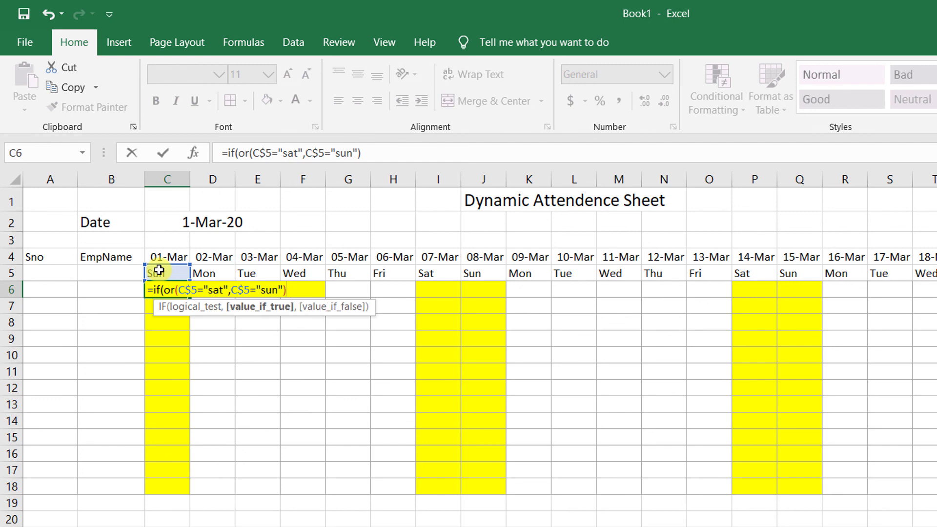
pyautogui.write('"w/o')
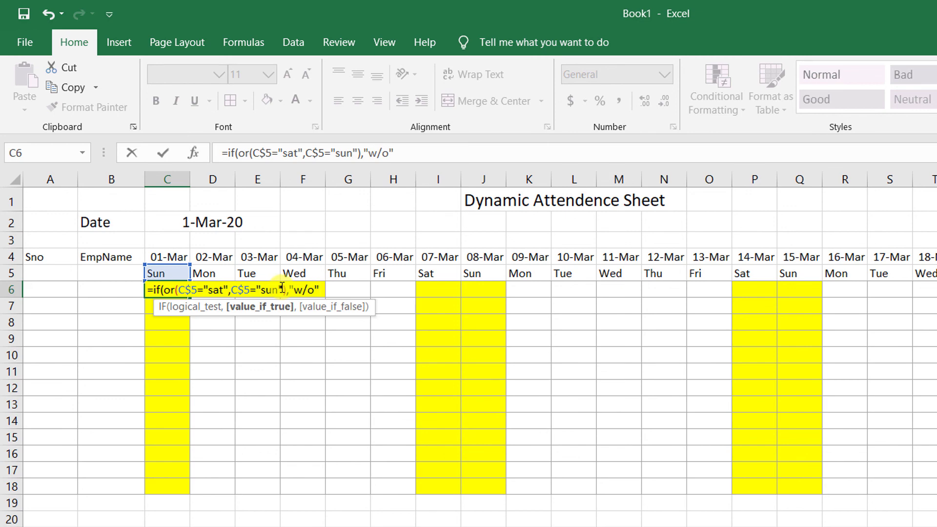
pyautogui.moveTo(294, 290); pyautogui.dragTo(315, 290)
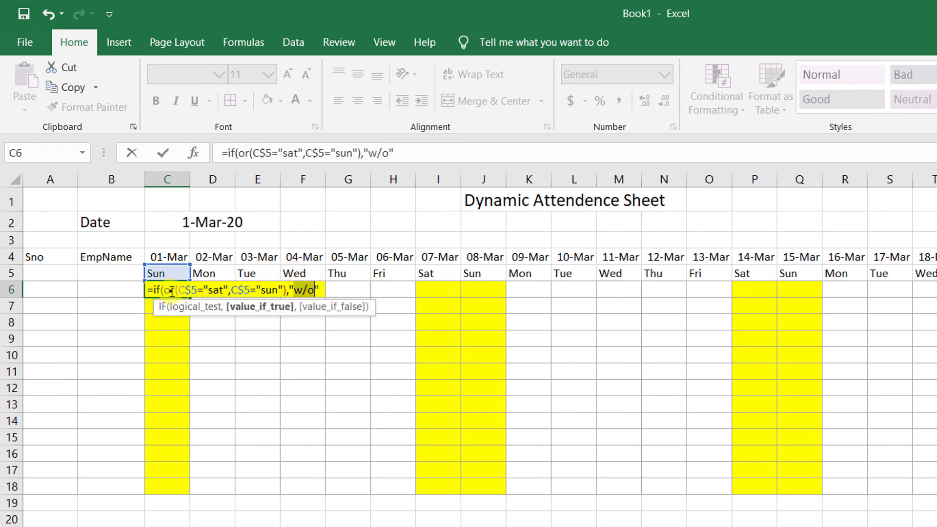
pyautogui.moveTo(164, 290); pyautogui.dragTo(318, 289)
pyautogui.click(288, 292)
pyautogui.click(320, 290)
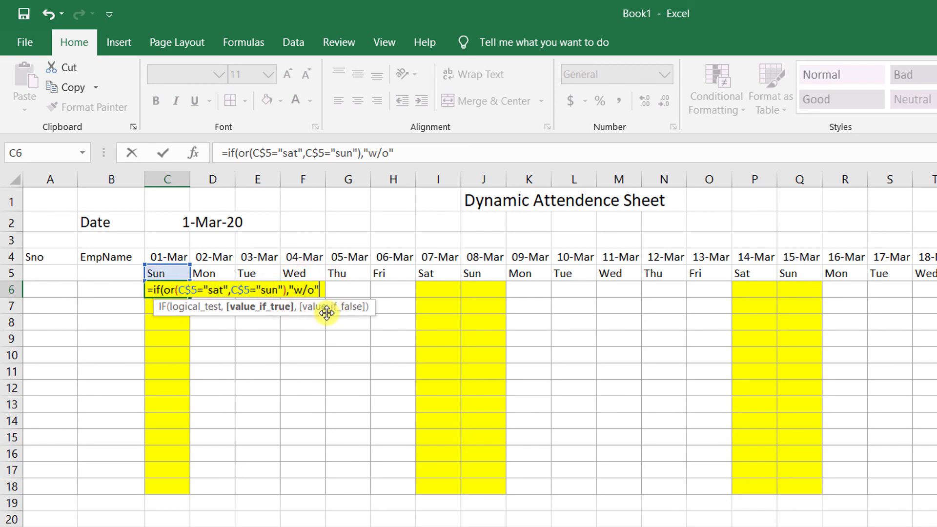
# Step: Complete the C6 IF formula with an empty string "" as the value if false and enter it
pyautogui.write(',')
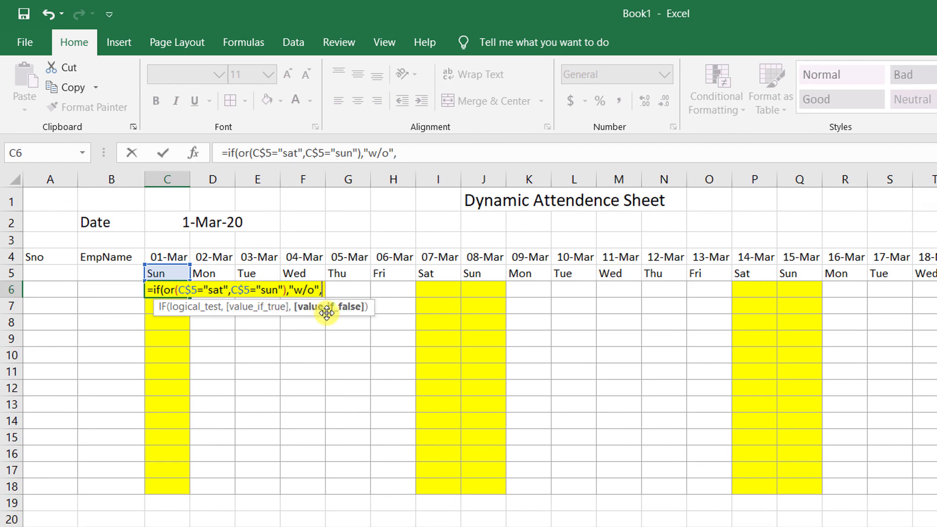
pyautogui.write('"')
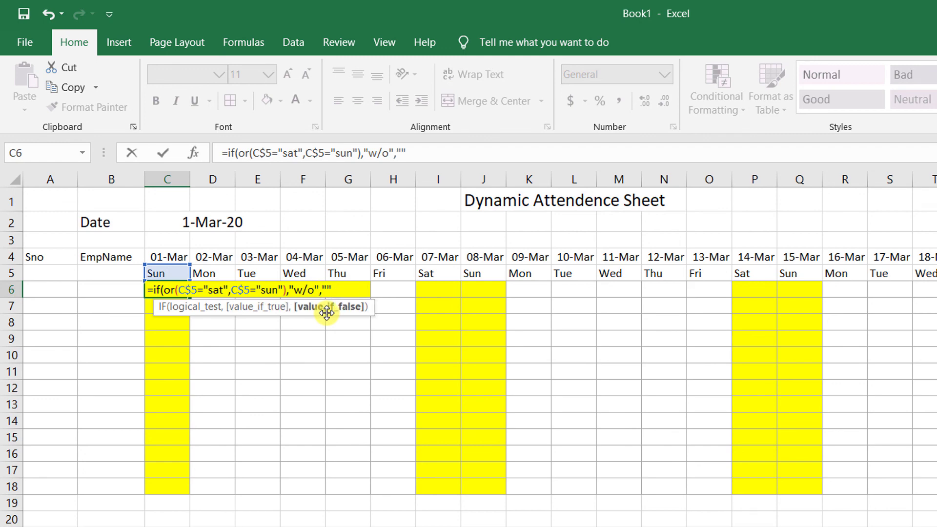
pyautogui.doubleClick(323, 289)
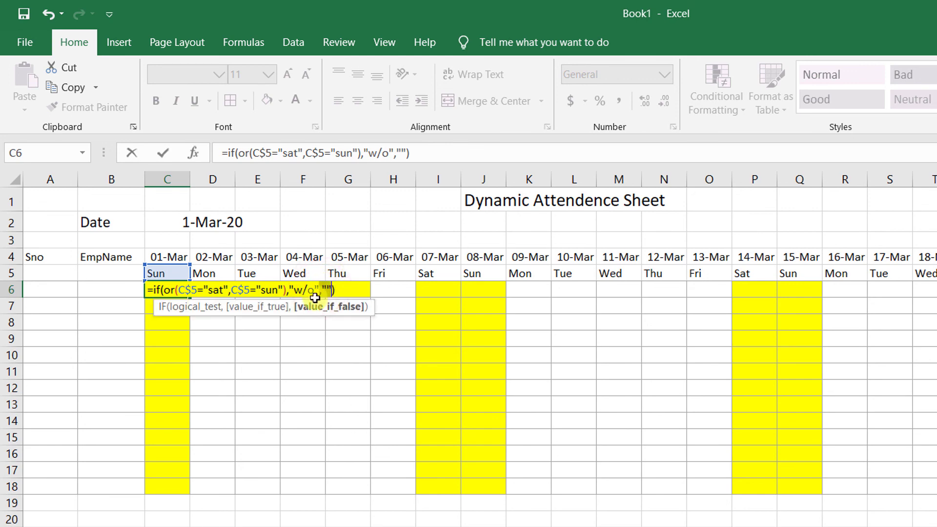
pyautogui.moveTo(174, 290); pyautogui.dragTo(250, 291)
pyautogui.click(294, 291)
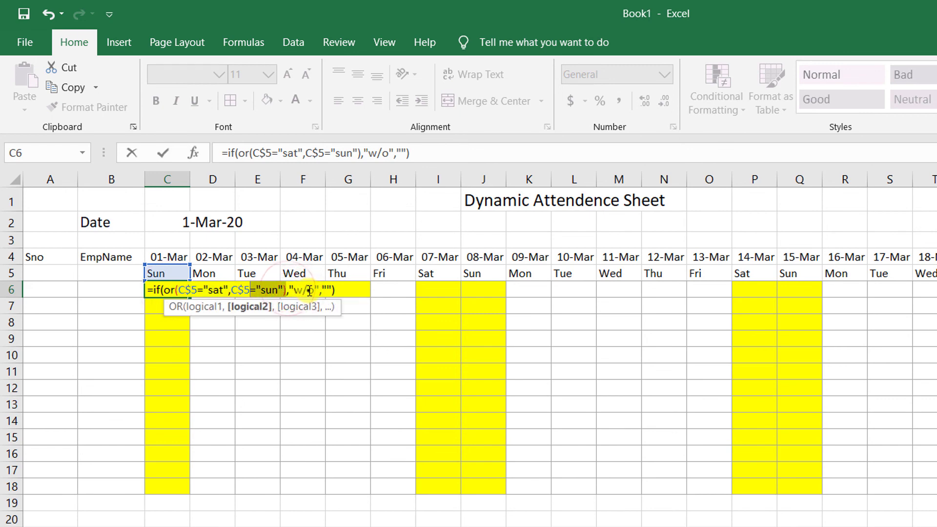
pyautogui.moveTo(314, 291); pyautogui.dragTo(147, 291)
pyautogui.click(338, 289)
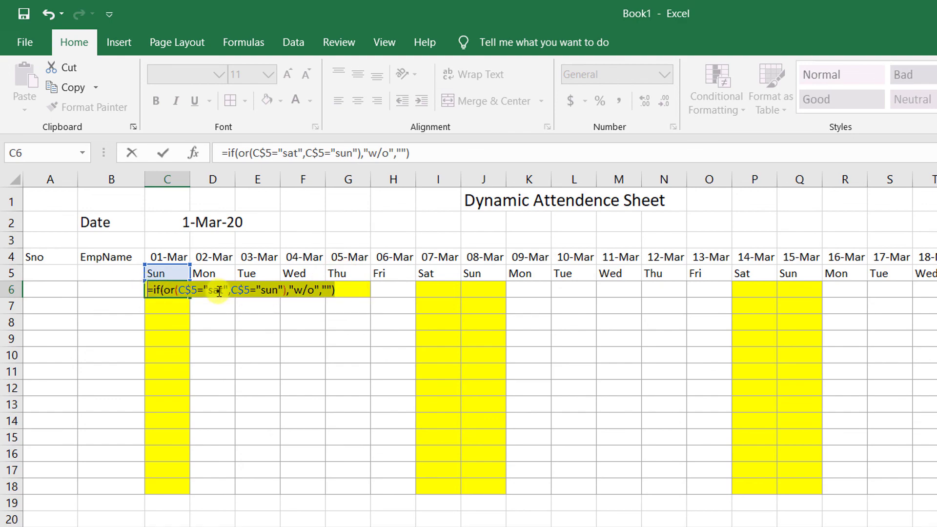
pyautogui.press('Return')
# Step: Fill the C6 weekend formula across the whole attendance grid, C6:AG18
pyautogui.click(171, 291)
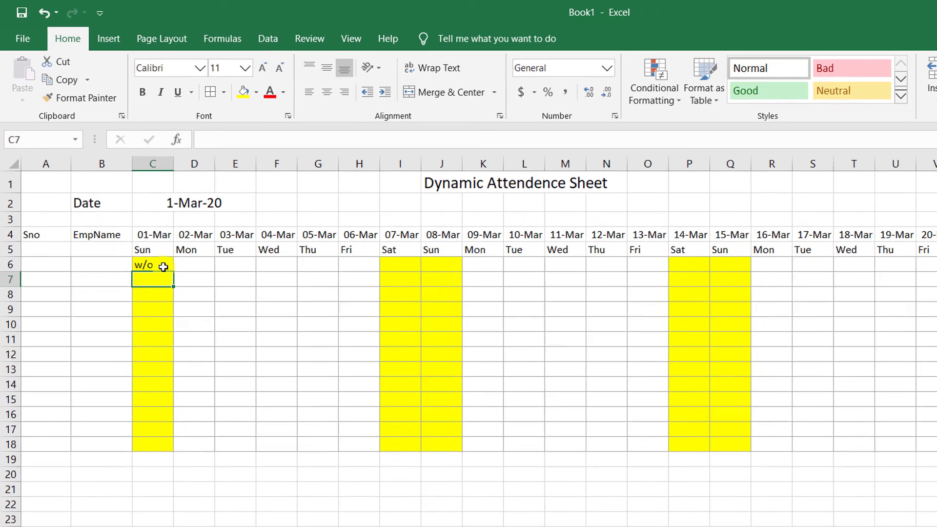
pyautogui.moveTo(190, 298); pyautogui.dragTo(899, 377)
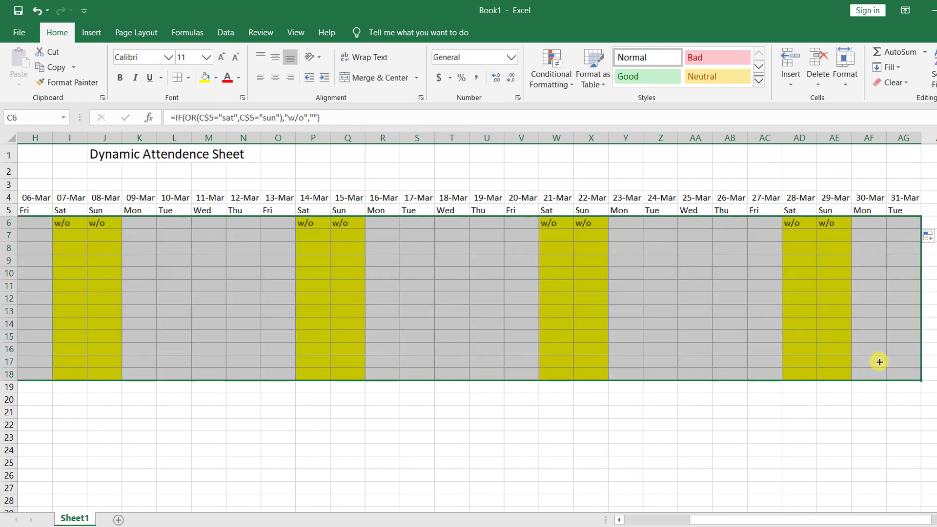
pyautogui.moveTo(706, 520); pyautogui.dragTo(528, 521)
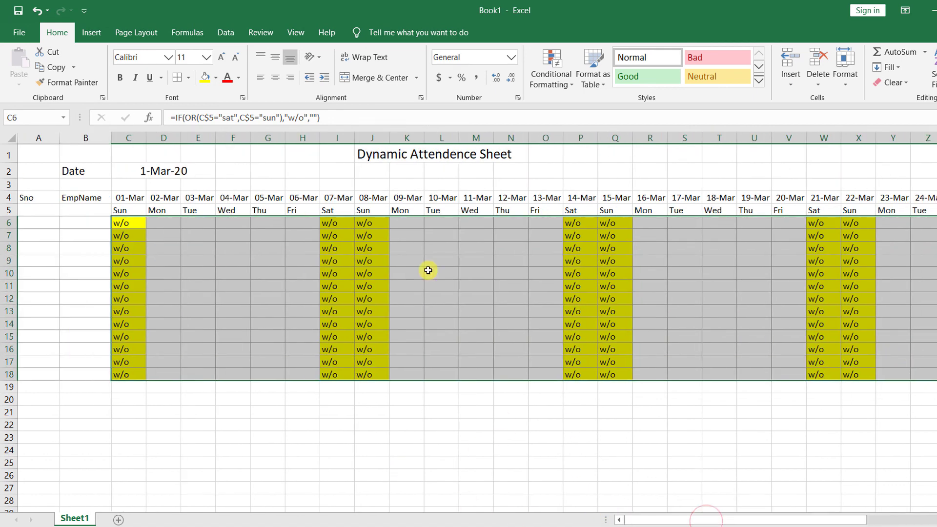
# Step: Set the start date in C2 to 1-jan
pyautogui.click(157, 176)
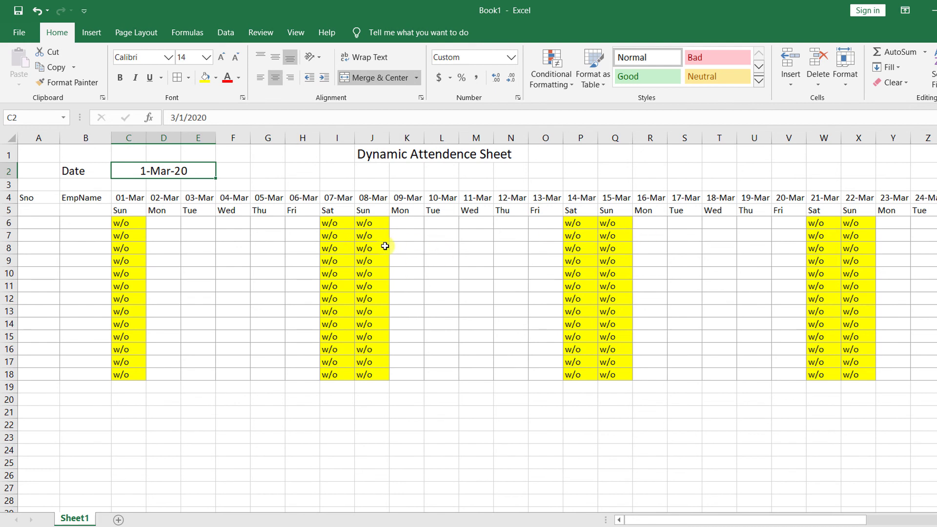
pyautogui.write('1')
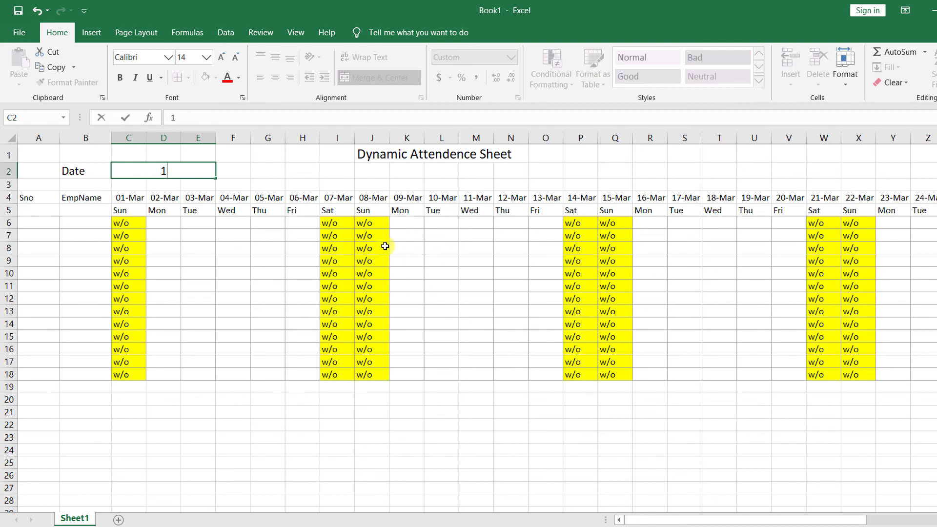
pyautogui.write('-jan')
pyautogui.press('Return')
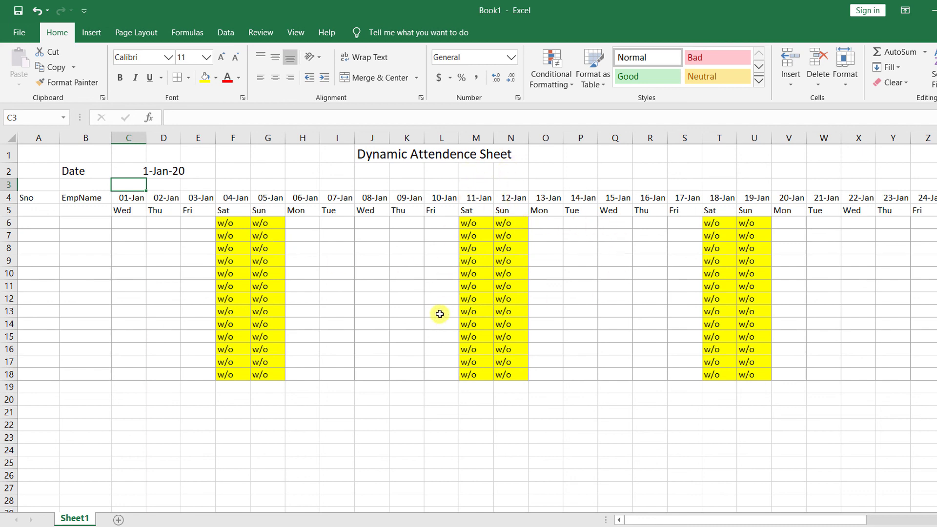
# Step: Add a new worksheet and enter the headers EmpID in B2 and Date in C2
pyautogui.click(114, 520)
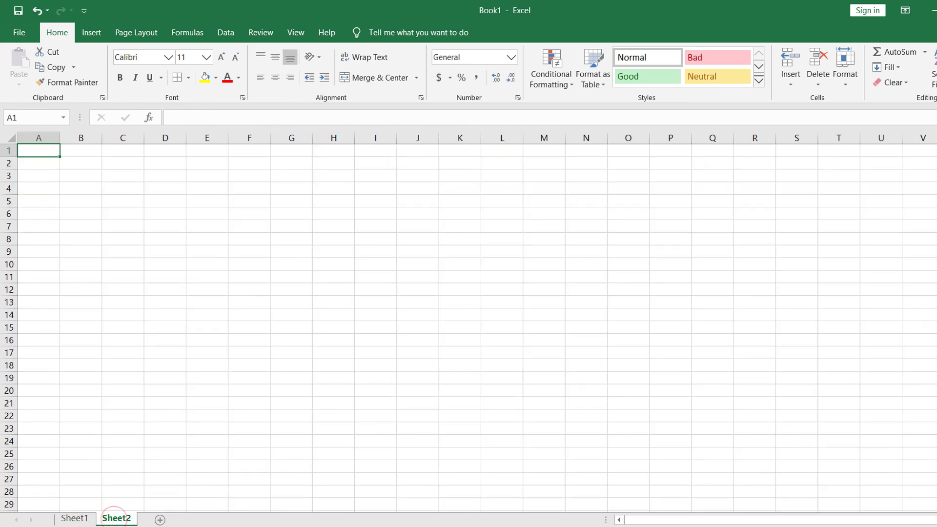
pyautogui.click(79, 172)
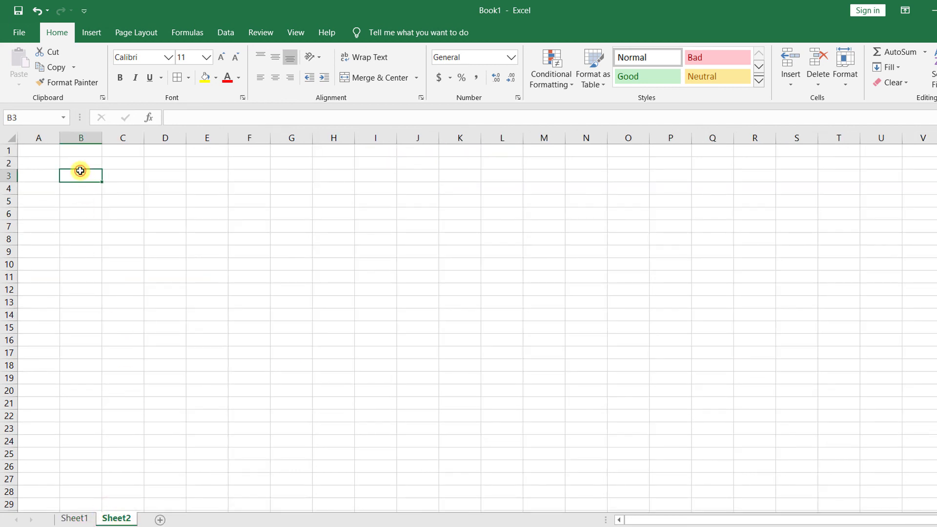
pyautogui.click(77, 158)
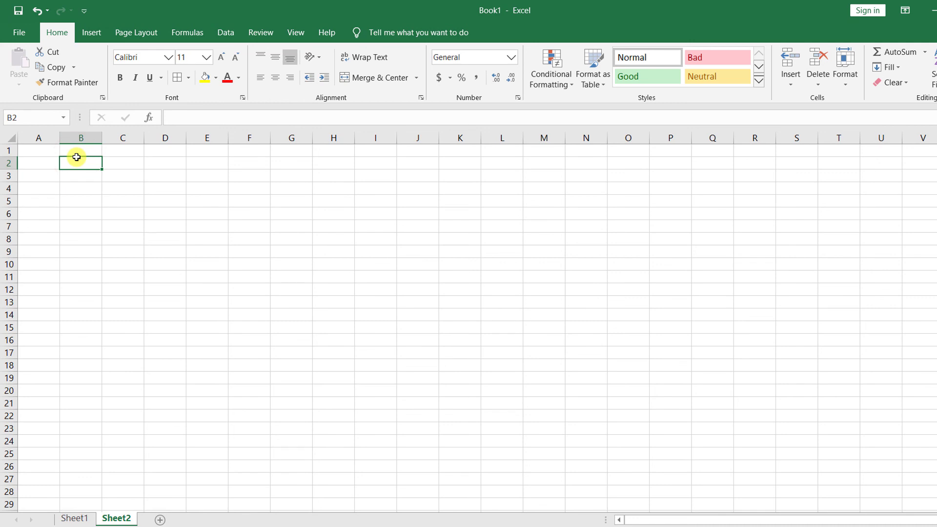
pyautogui.write('EmpID')
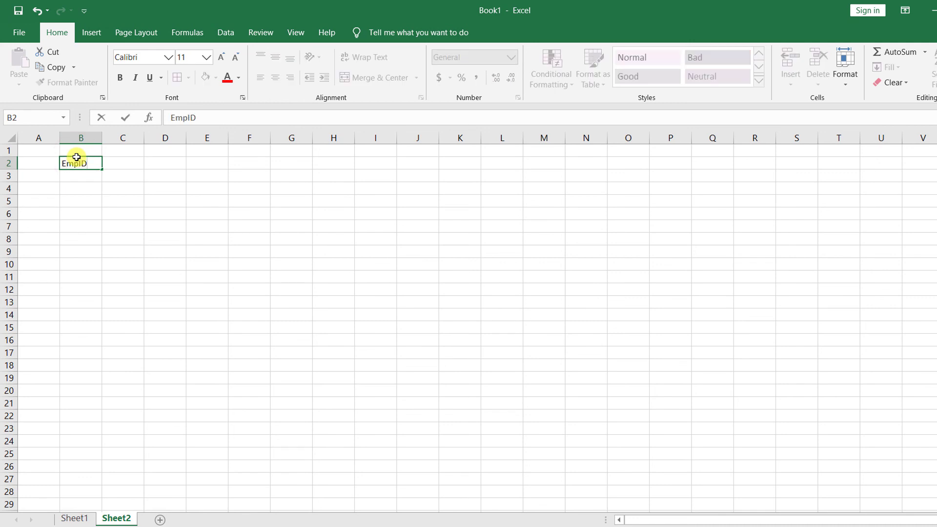
pyautogui.click(123, 163)
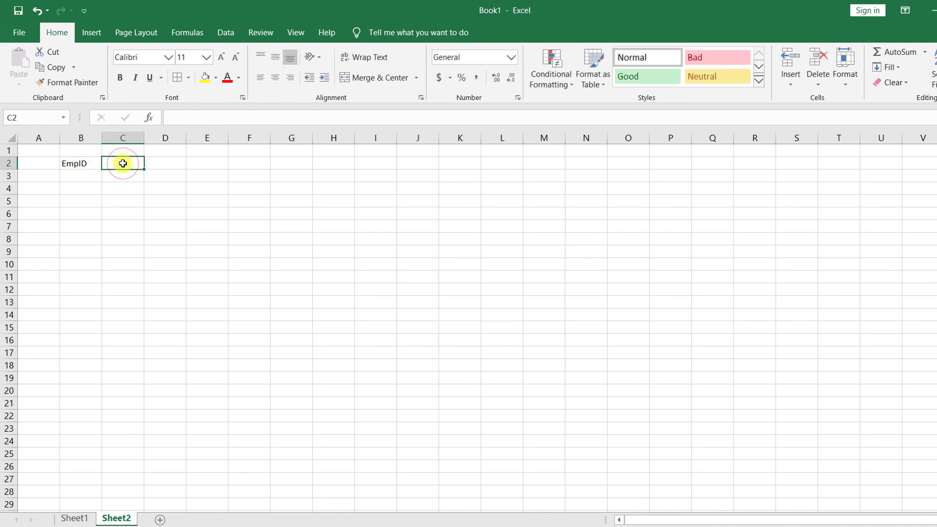
pyautogui.write('DAte')
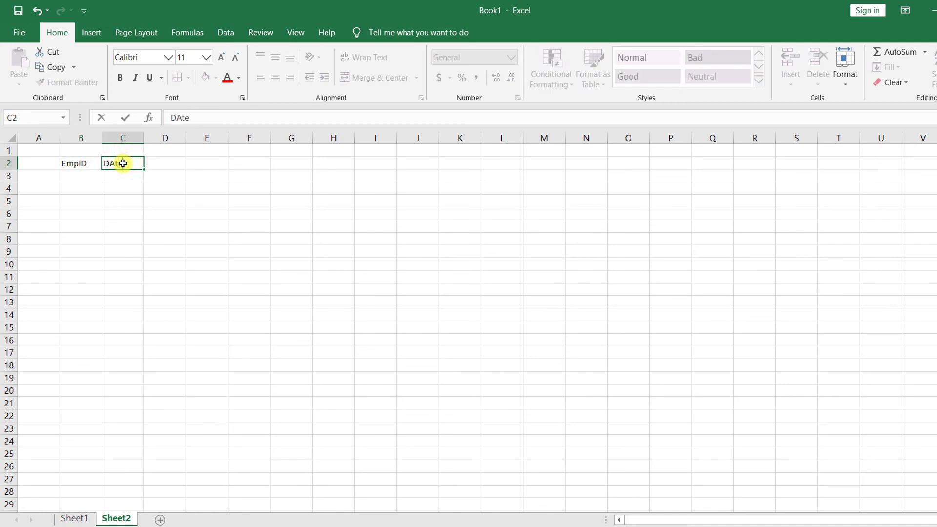
pyautogui.click(128, 189)
pyautogui.click(84, 173)
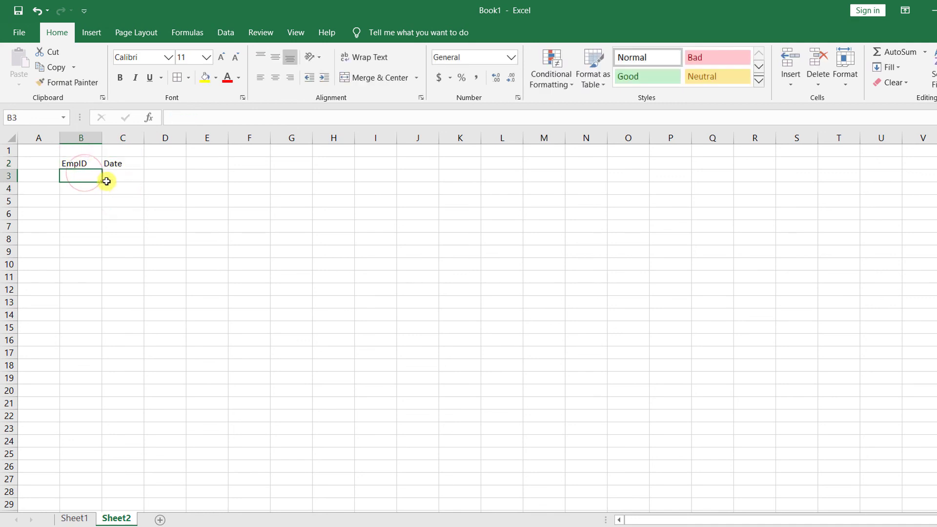
pyautogui.click(122, 177)
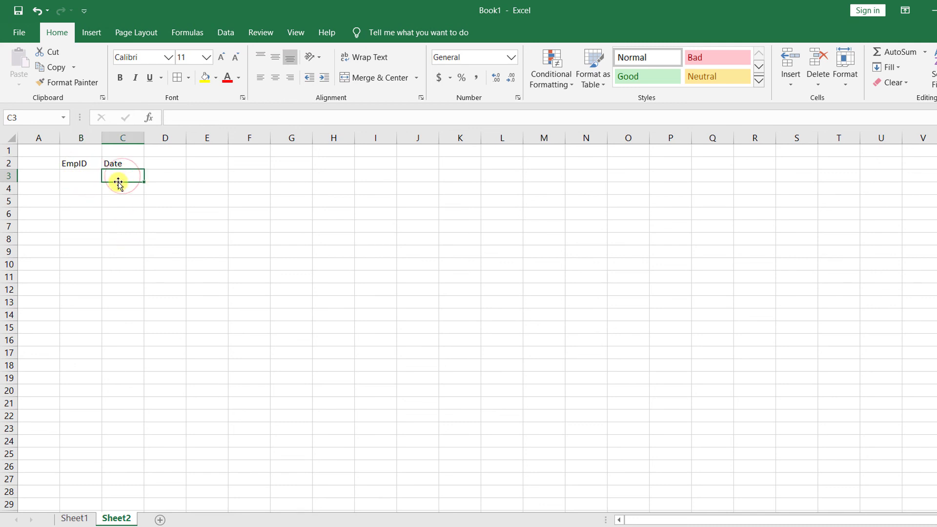
# Step: Enter the header Attendence in D2 of the new sheet
pyautogui.click(172, 164)
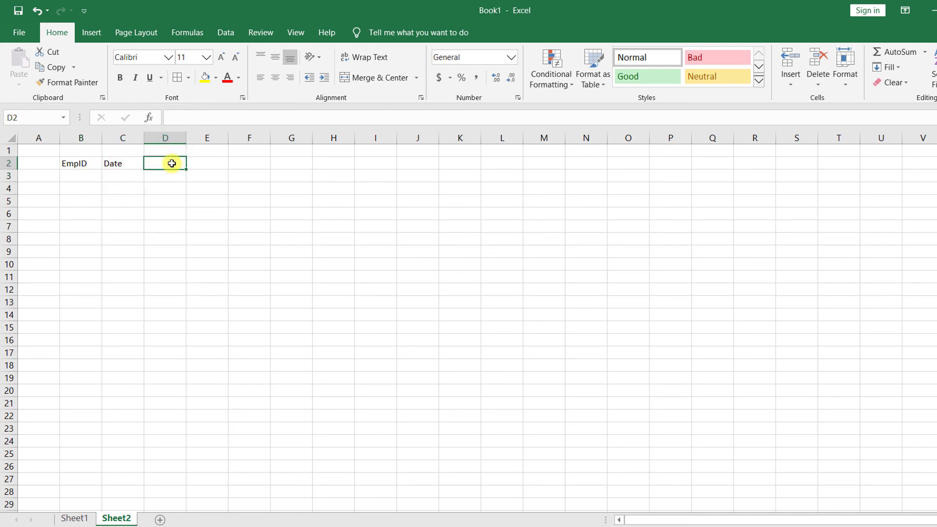
pyautogui.write('Attence')
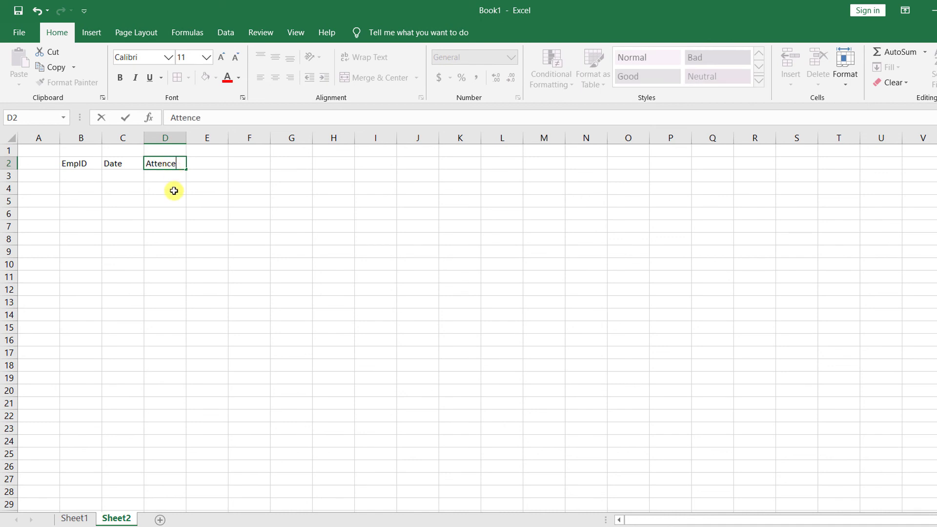
pyautogui.click(176, 162)
pyautogui.write('den')
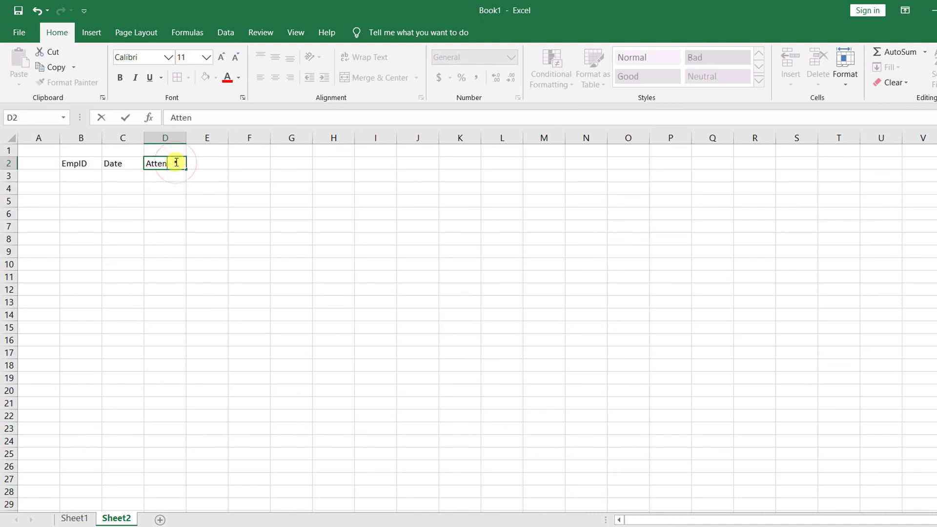
pyautogui.press('Return')
# Step: Widen columns B, C and D of the new sheet
pyautogui.moveTo(185, 138); pyautogui.dragTo(197, 138)
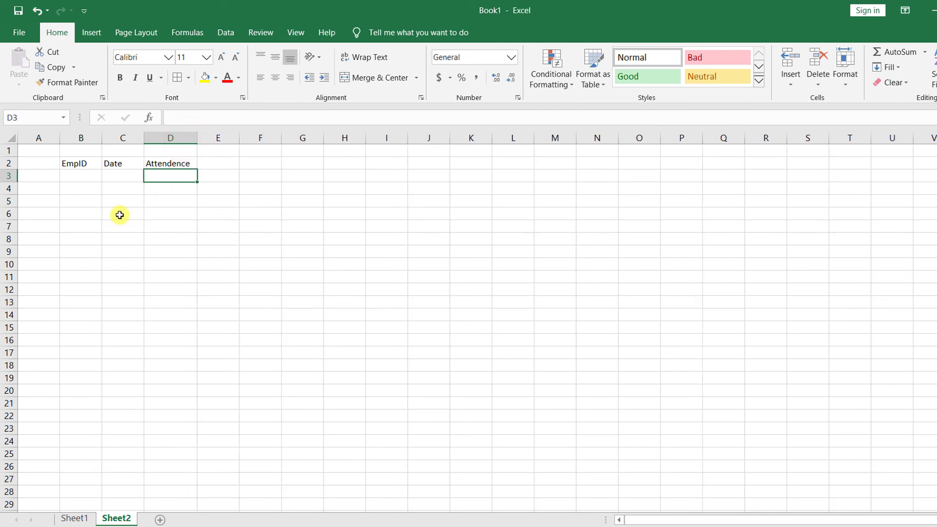
pyautogui.moveTo(100, 139); pyautogui.dragTo(119, 136)
pyautogui.moveTo(163, 137); pyautogui.dragTo(178, 137)
# Step: Enter the first employee ID in B3 under the EmpID header
pyautogui.click(91, 184)
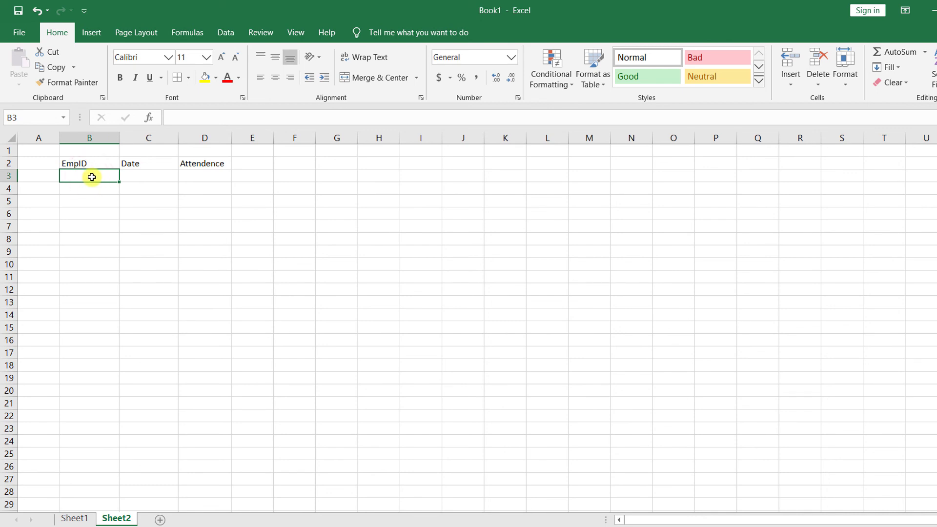
pyautogui.write('1')
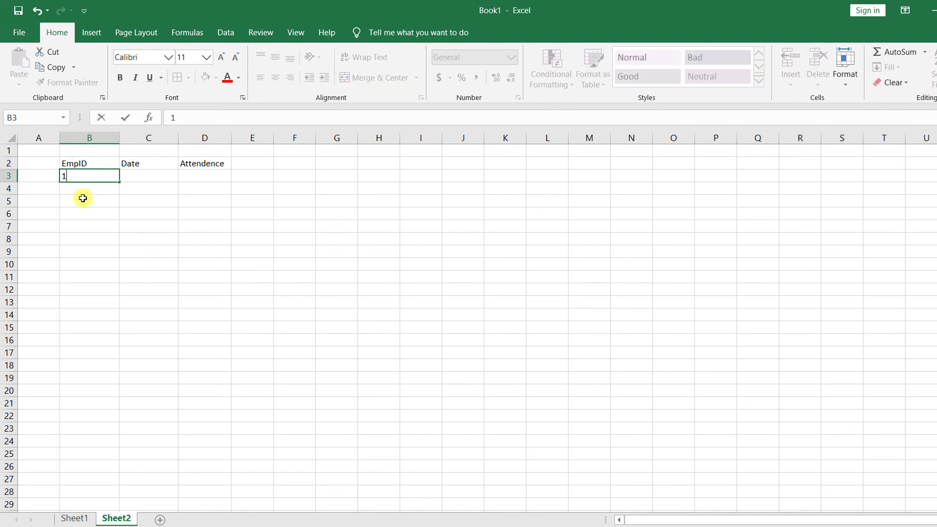
pyautogui.write('01')
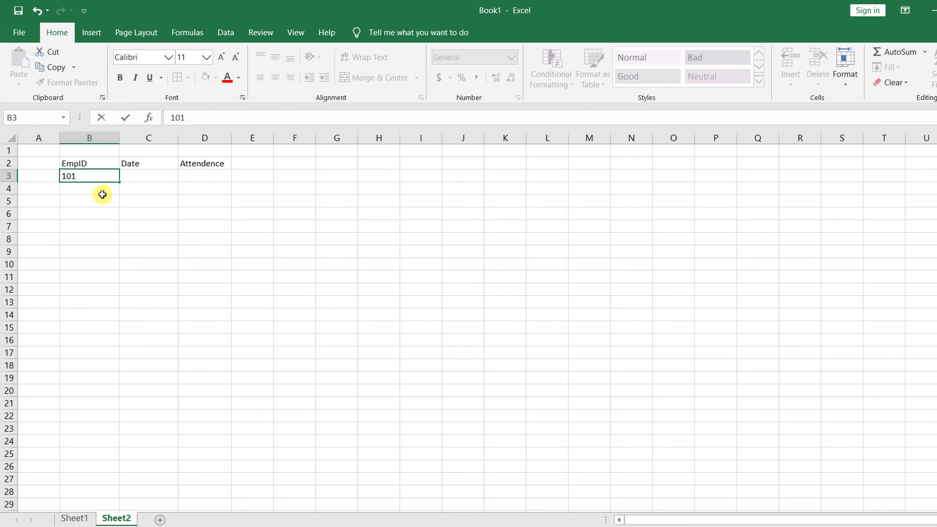
pyautogui.click(96, 216)
pyautogui.click(95, 186)
# Step: Left-align the contents of columns B to D
pyautogui.moveTo(95, 177); pyautogui.dragTo(195, 389)
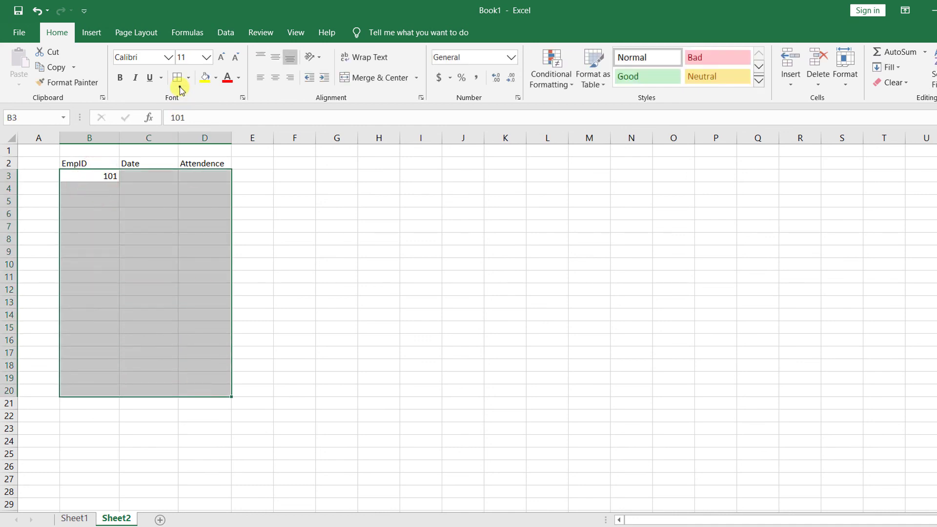
pyautogui.moveTo(90, 138); pyautogui.dragTo(191, 144)
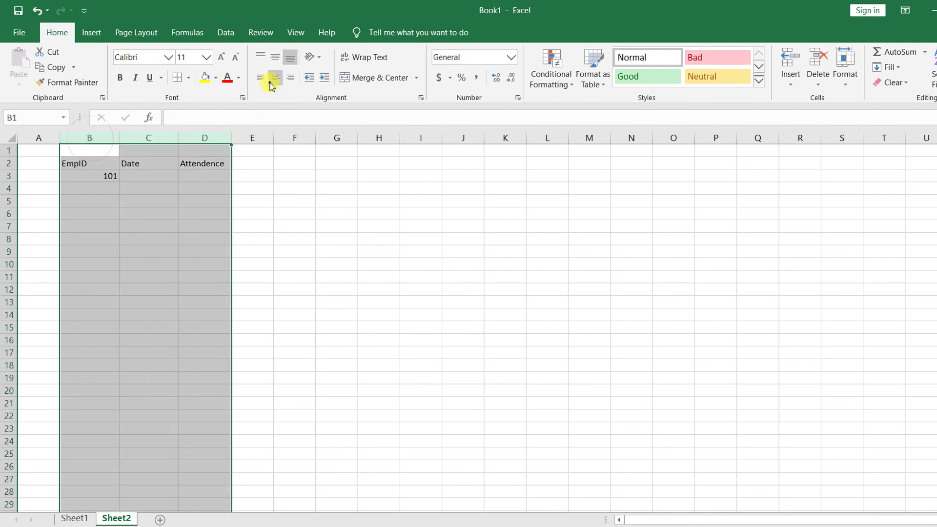
pyautogui.click(261, 77)
pyautogui.click(147, 204)
pyautogui.click(87, 168)
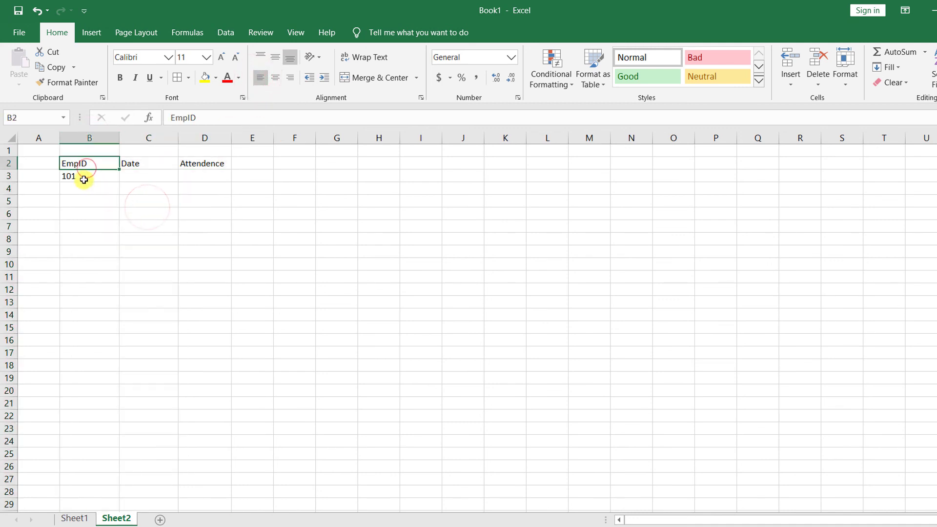
# Step: Enter the date 1-jan in C3 for the first employee record
pyautogui.click(88, 178)
pyautogui.click(150, 175)
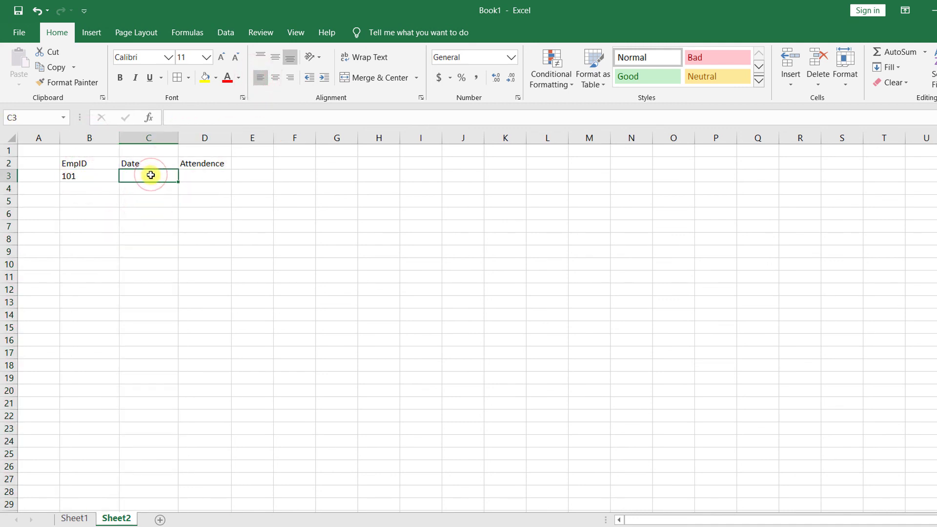
pyautogui.write('1-jn')
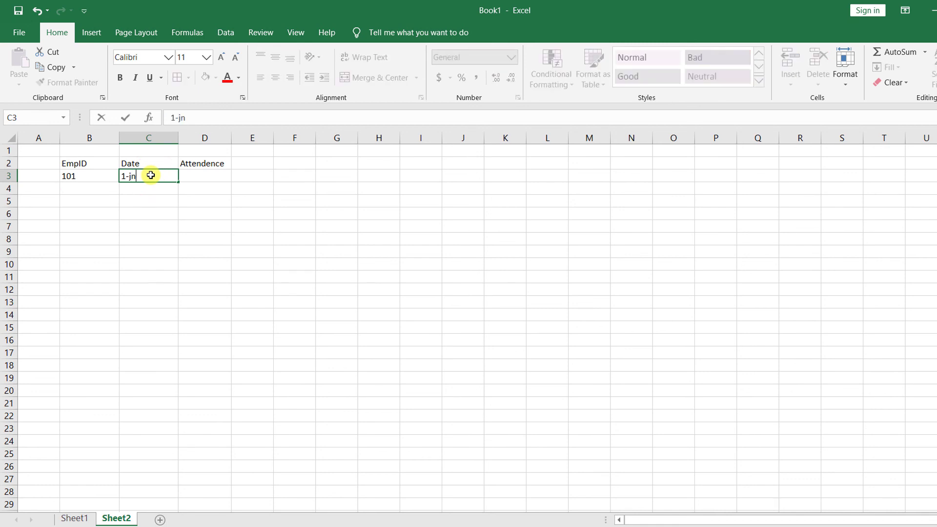
pyautogui.write('a')
pyautogui.press('BackSpace')
pyautogui.press('BackSpace')
pyautogui.write('an')
pyautogui.click(190, 181)
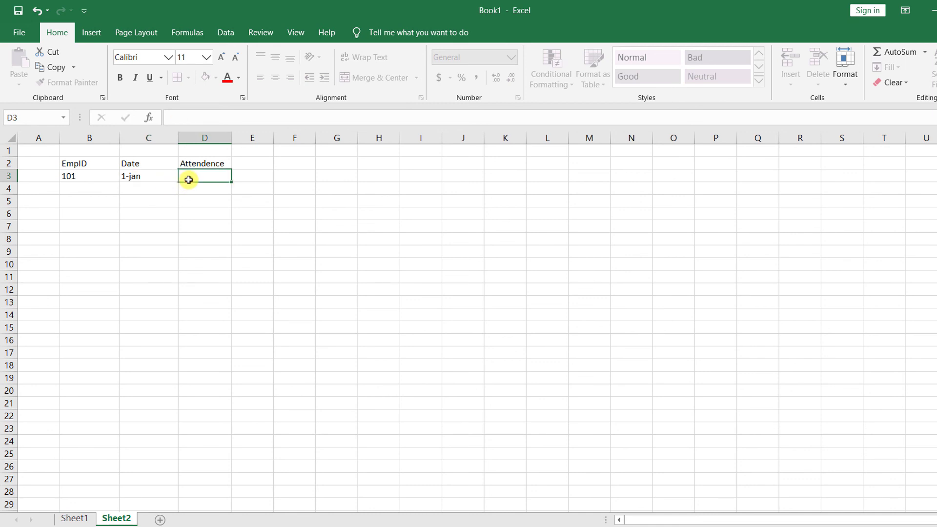
pyautogui.click(142, 179)
# Step: Enter A as the attendance value in D3 for the first employee record
pyautogui.click(190, 181)
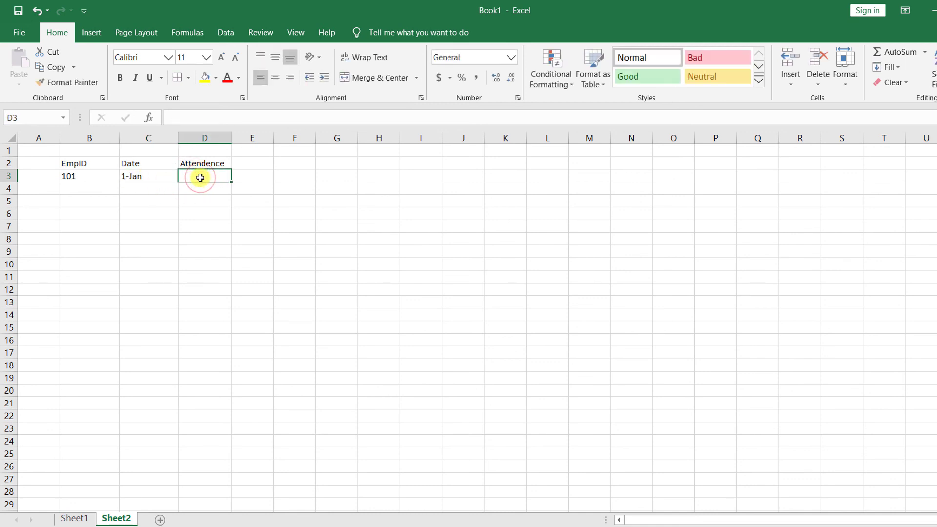
pyautogui.write('A')
pyautogui.press('Return')
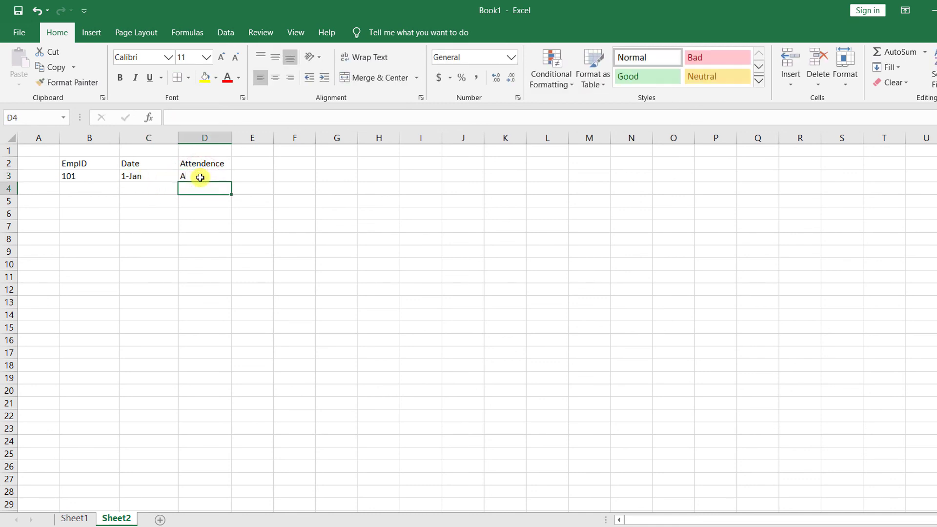
pyautogui.click(93, 189)
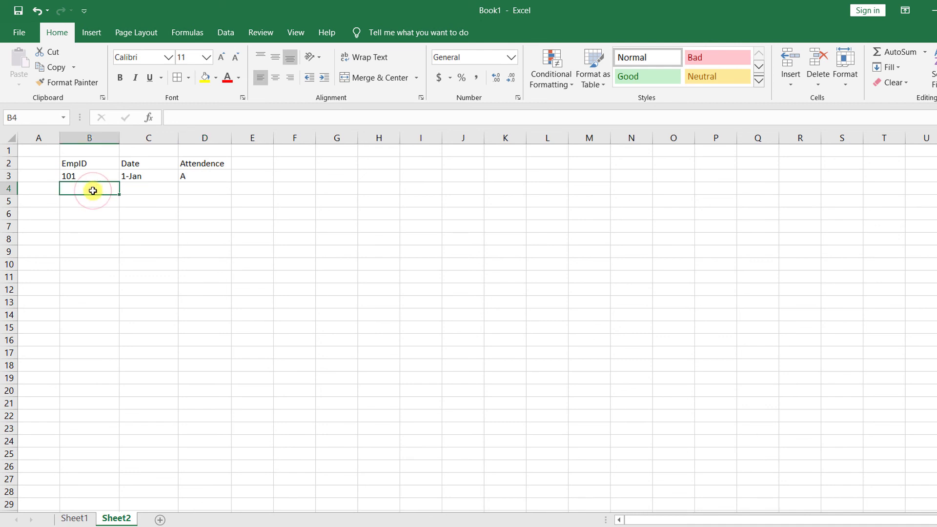
# Step: Add a second record in row 4 with the same employee ID as row 3, date 23-jan and attendance L
pyautogui.write('1')
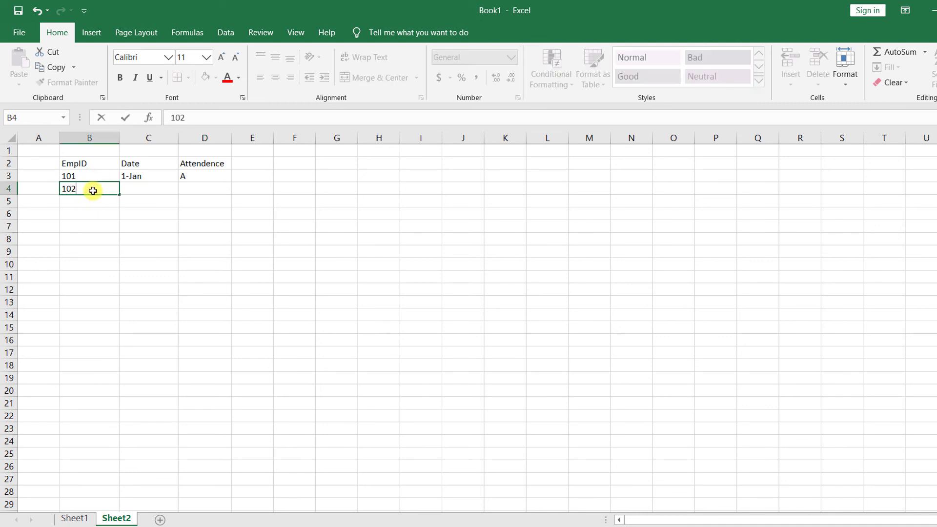
pyautogui.write('01')
pyautogui.click(138, 193)
pyautogui.write('2')
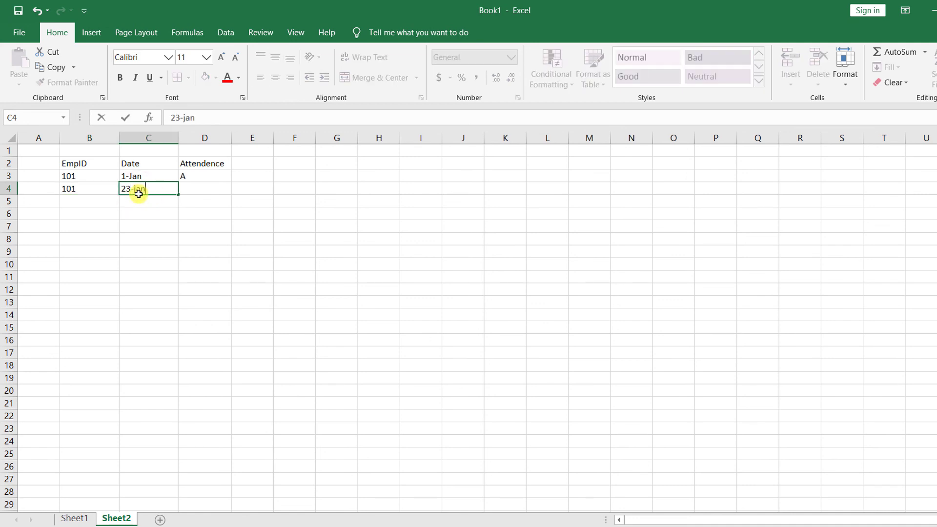
pyautogui.write('3-jan')
pyautogui.click(205, 192)
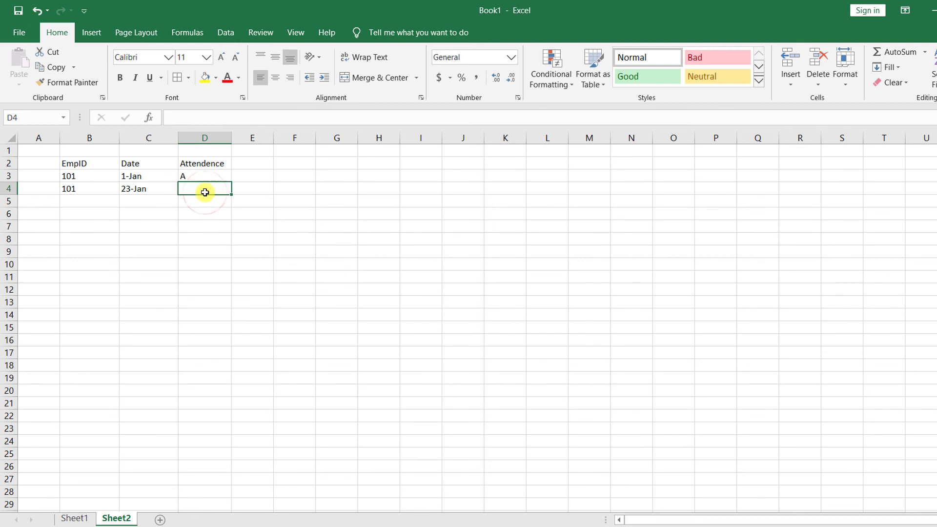
pyautogui.write('L')
pyautogui.click(77, 203)
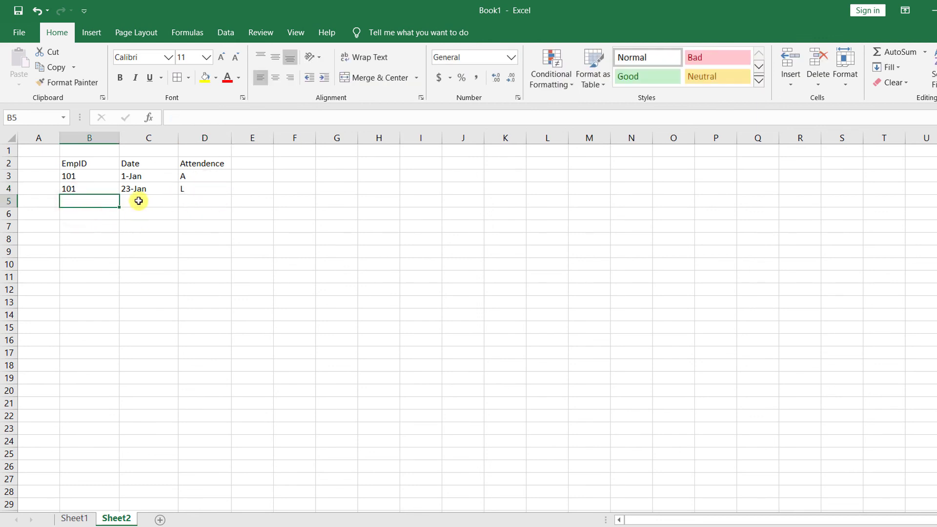
# Step: Examine the attendance records in B3:D4 on Sheet2 and compare their structure with the attendance grid on Sheet1
pyautogui.click(119, 521)
pyautogui.moveTo(82, 168); pyautogui.dragTo(203, 195)
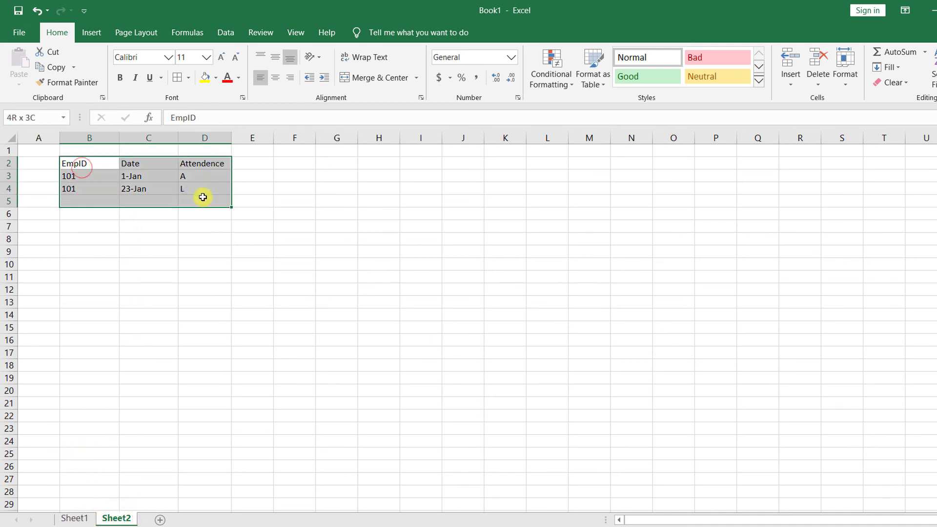
pyautogui.click(79, 175)
pyautogui.moveTo(79, 176); pyautogui.dragTo(216, 409)
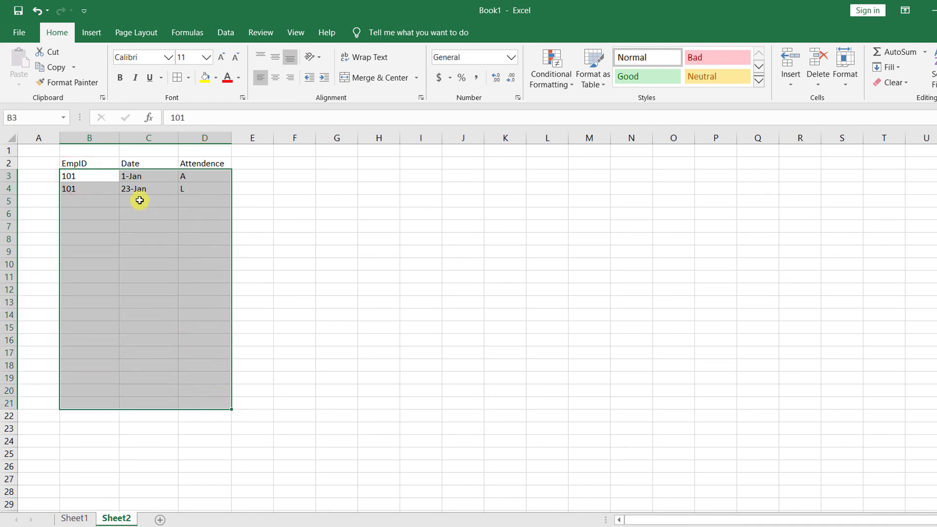
pyautogui.click(87, 201)
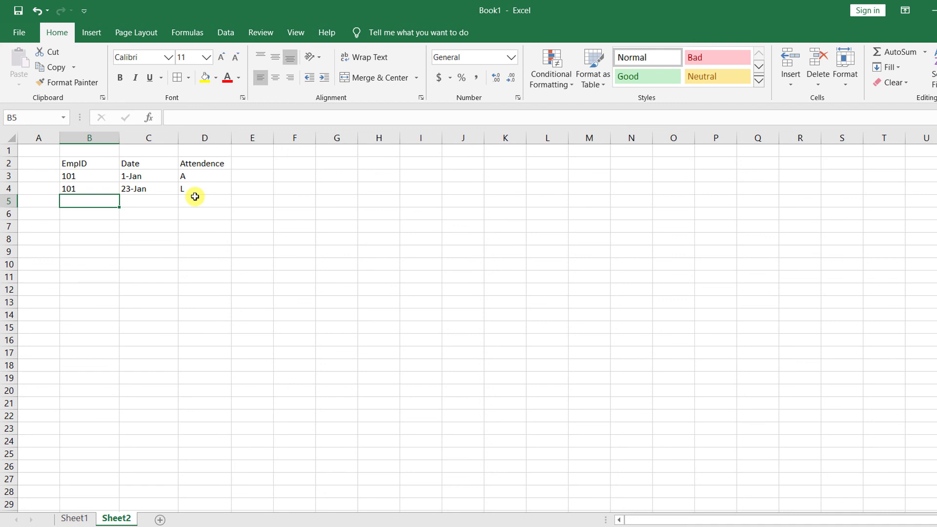
pyautogui.moveTo(79, 175); pyautogui.dragTo(205, 202)
pyautogui.moveTo(201, 269); pyautogui.dragTo(189, 413)
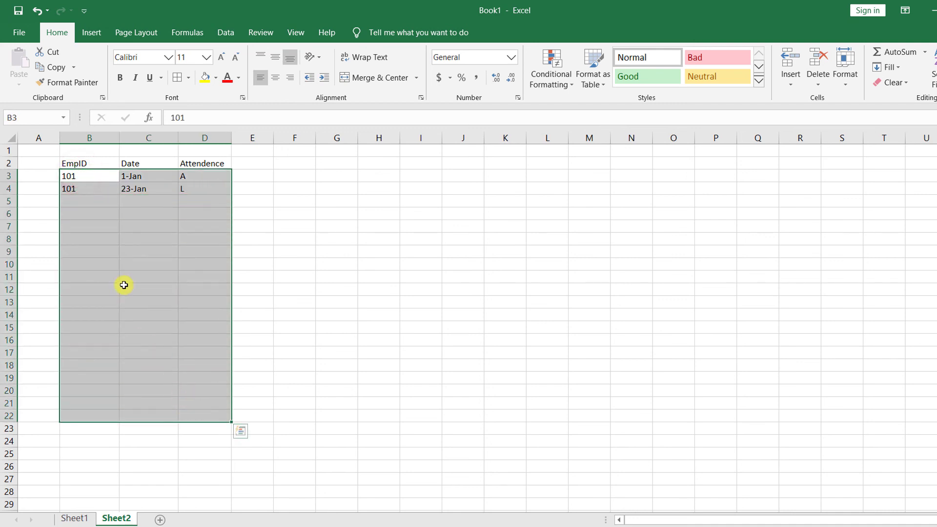
pyautogui.click(115, 190)
pyautogui.moveTo(77, 177); pyautogui.dragTo(186, 190)
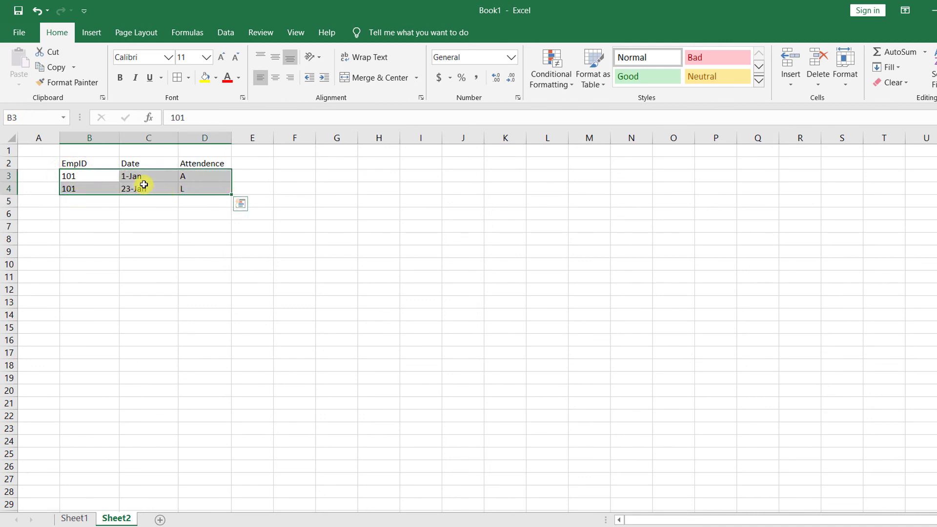
pyautogui.click(203, 177)
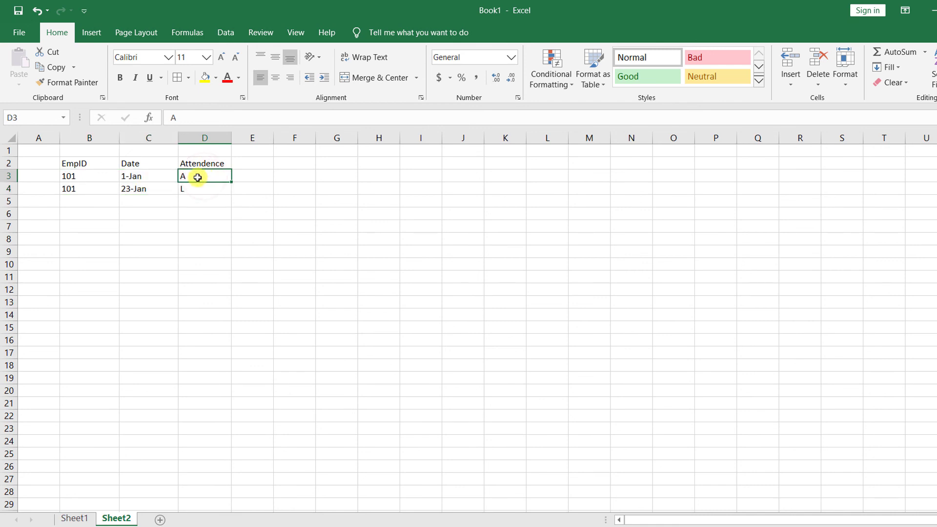
pyautogui.click(96, 190)
pyautogui.click(136, 189)
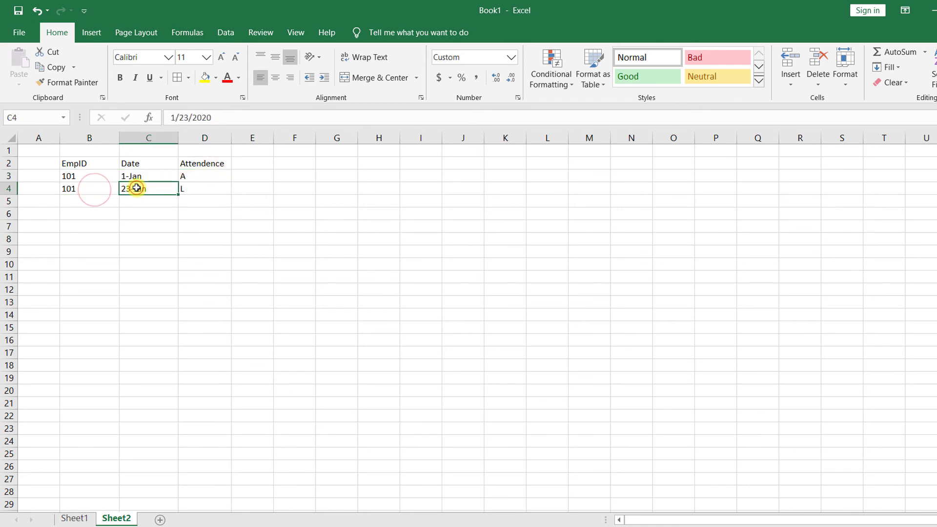
pyautogui.click(191, 190)
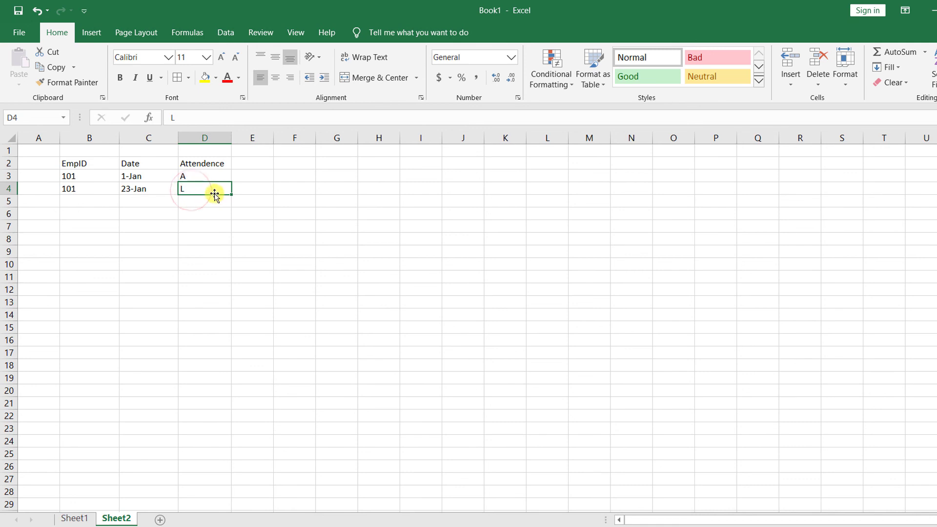
pyautogui.moveTo(86, 177); pyautogui.dragTo(202, 187)
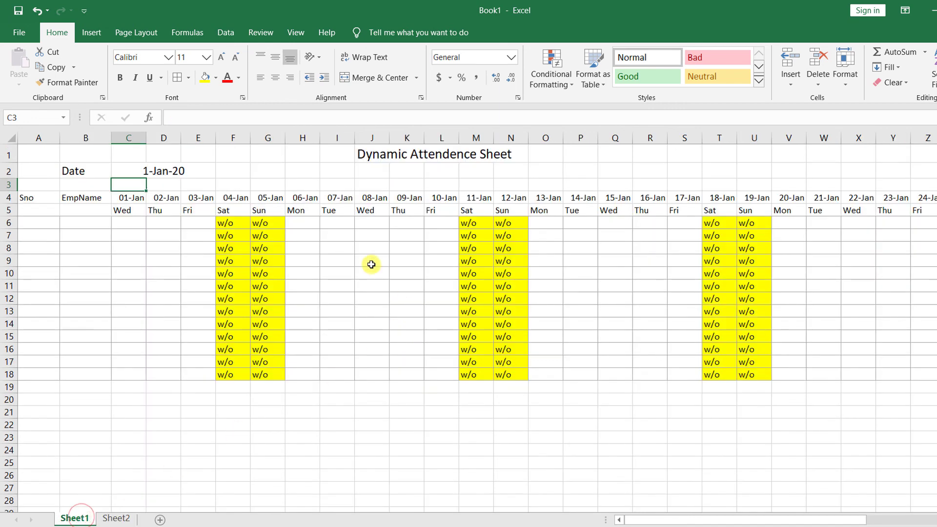
pyautogui.click(75, 518)
pyautogui.click(115, 519)
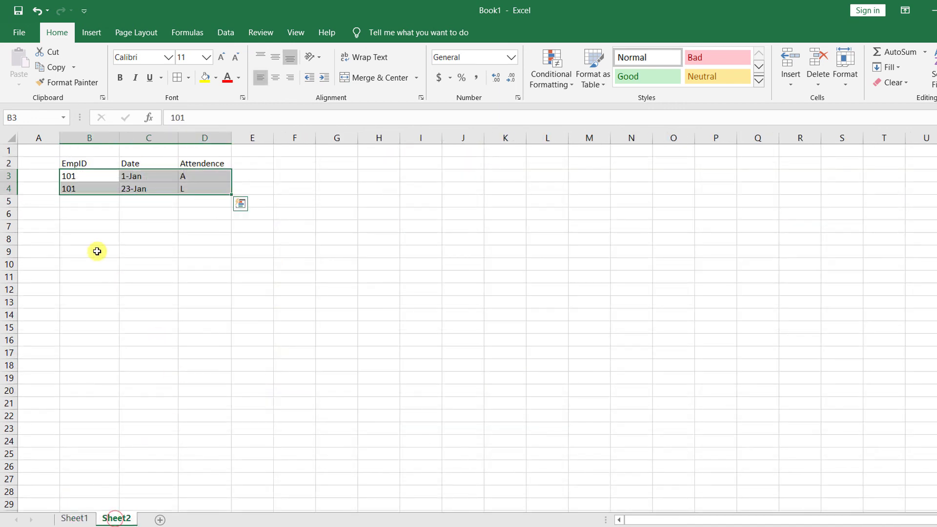
# Step: Add a record in row 5 of Sheet2 with the second employee's ID, date 3-jan and attendance L
pyautogui.click(81, 200)
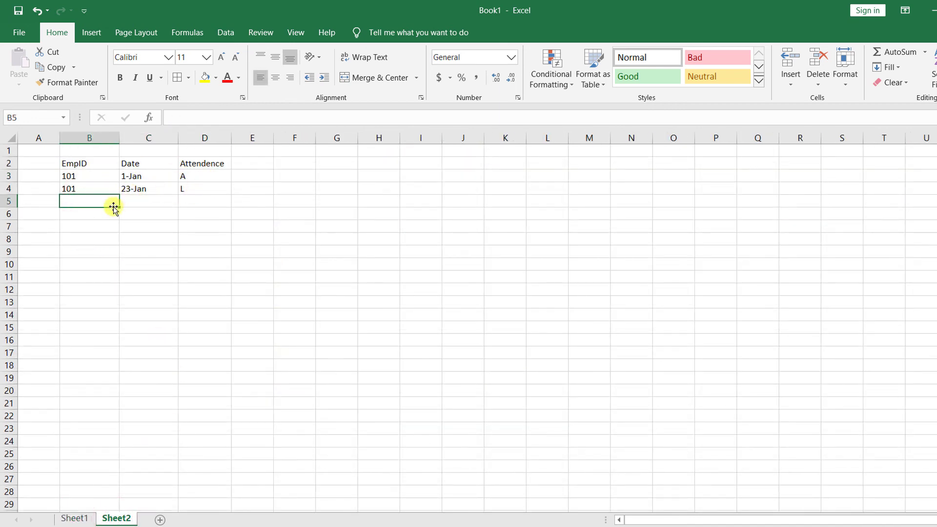
pyautogui.write('102')
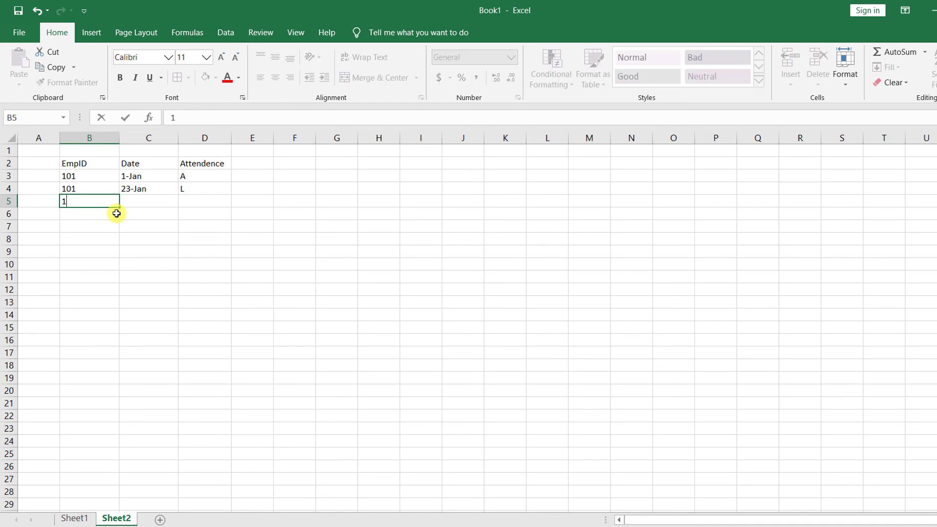
pyautogui.click(142, 201)
pyautogui.write('3-jan')
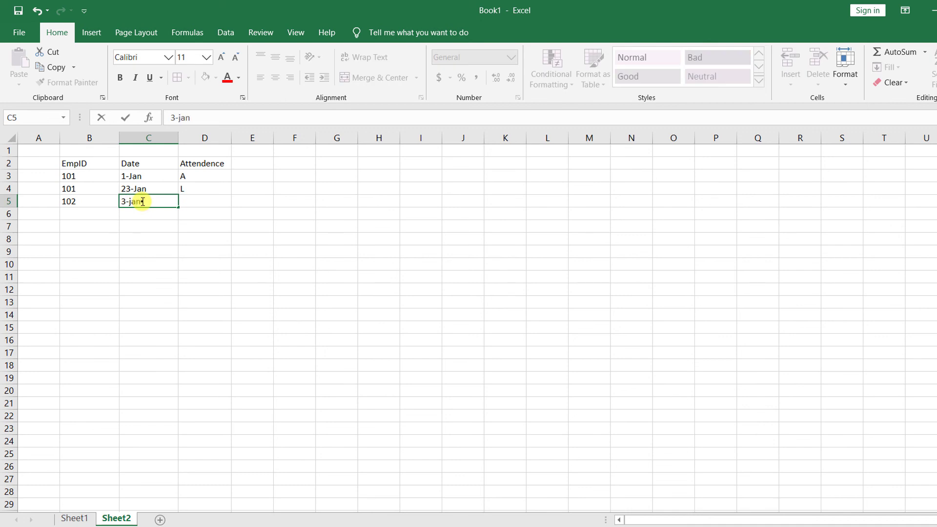
pyautogui.press('Tab')
pyautogui.write('L')
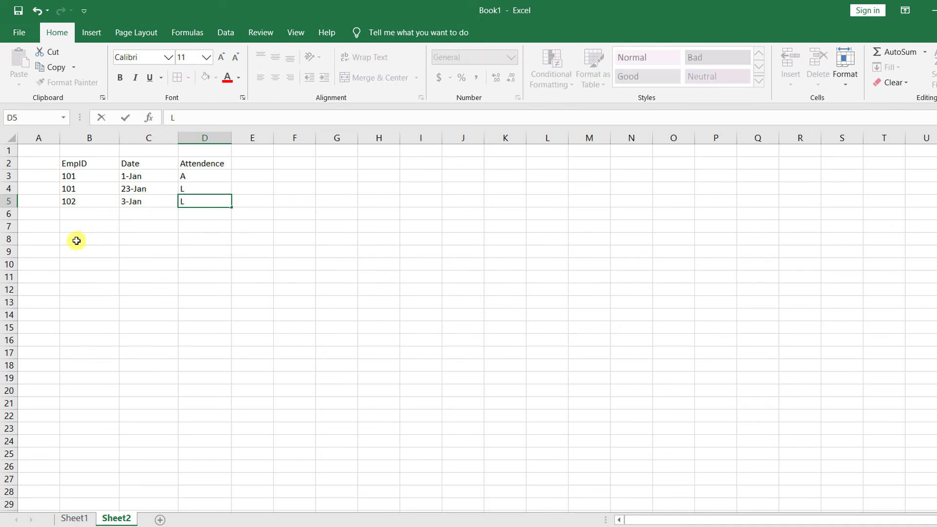
# Step: Add a record in row 6 with the same employee ID as row 5, date 27-jan and attendance A
pyautogui.click(72, 209)
pyautogui.write('102')
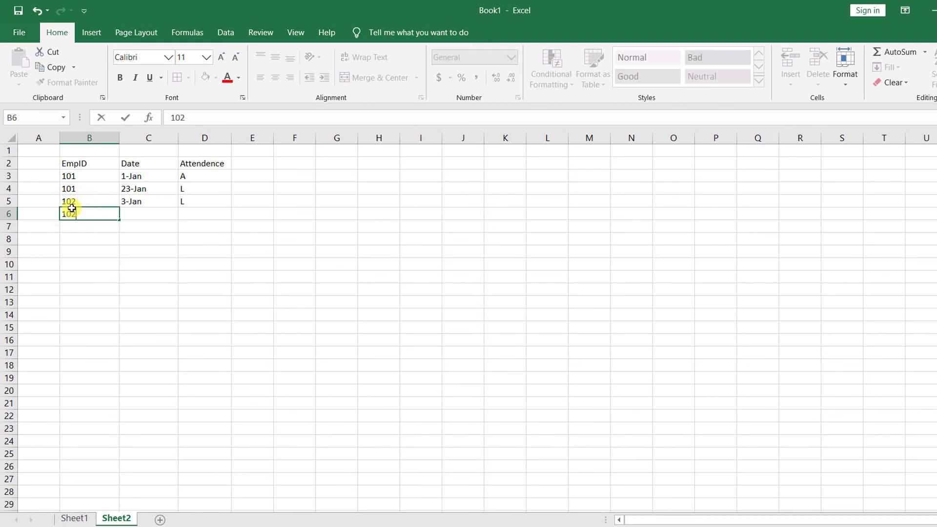
pyautogui.click(141, 210)
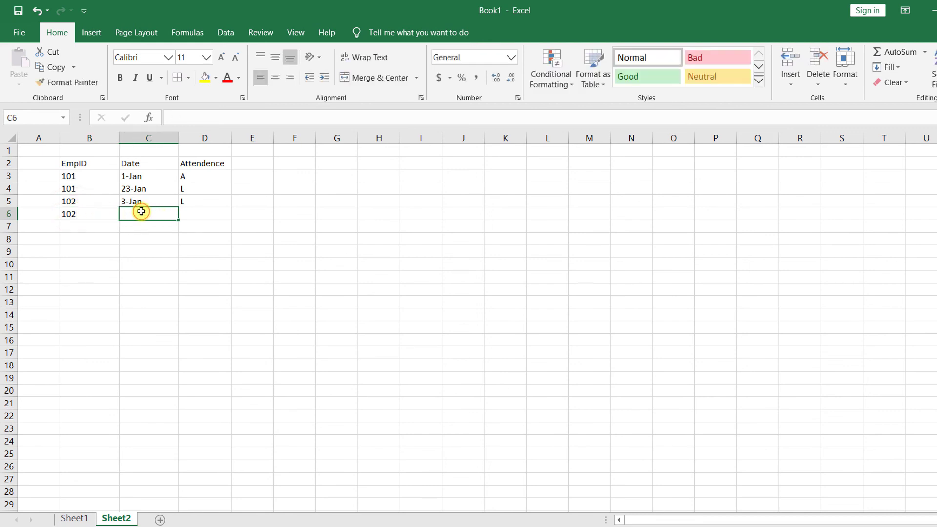
pyautogui.write('27')
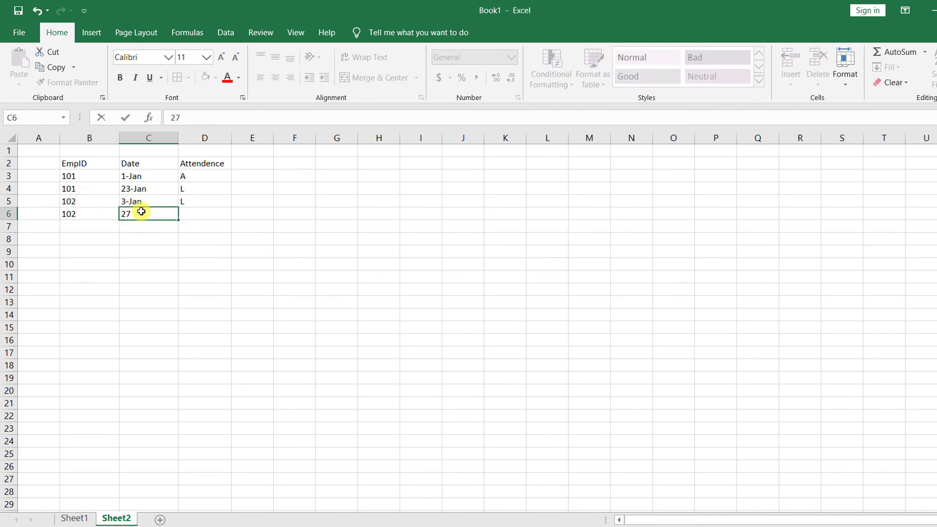
pyautogui.write('-jan')
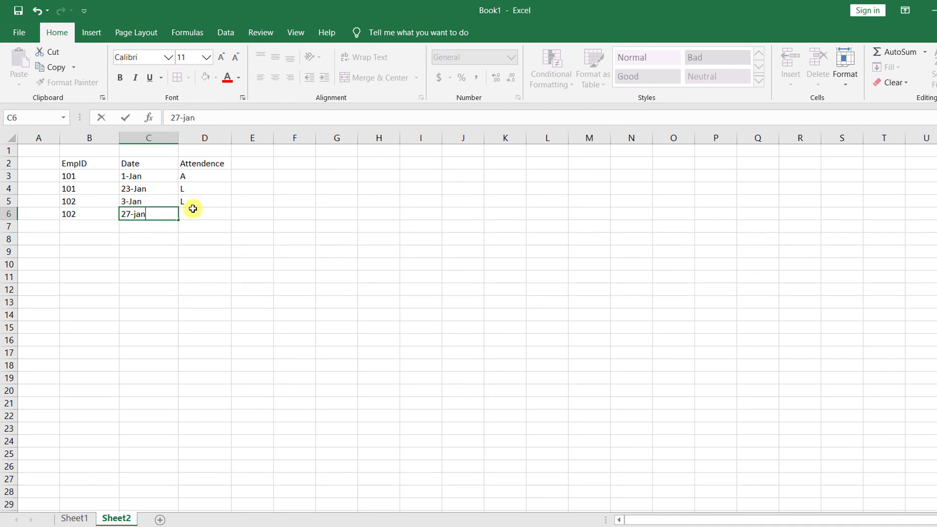
pyautogui.click(202, 214)
pyautogui.write('A')
pyautogui.click(155, 242)
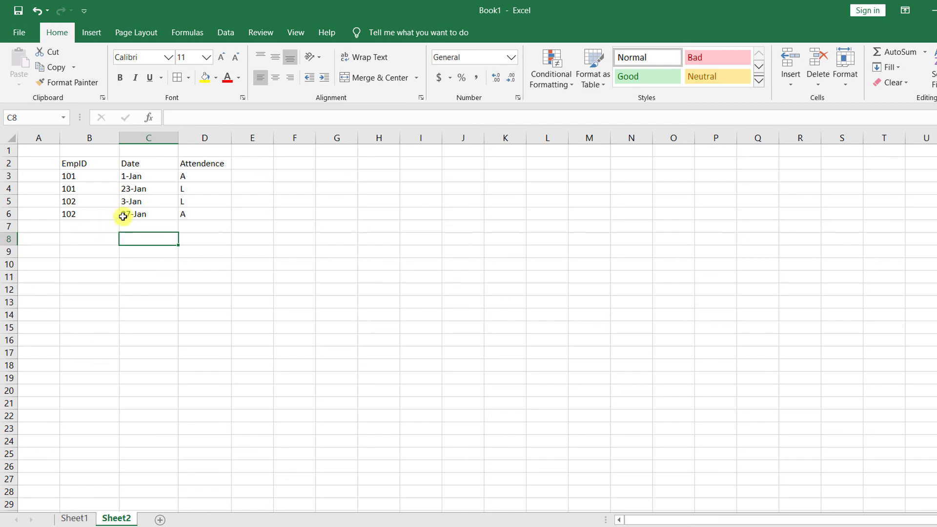
# Step: Review the records in B2:D6, and switch to Sheet1 to examine its Sno and EmpName columns
pyautogui.click(34, 198)
pyautogui.moveTo(78, 164); pyautogui.dragTo(189, 217)
pyautogui.click(80, 518)
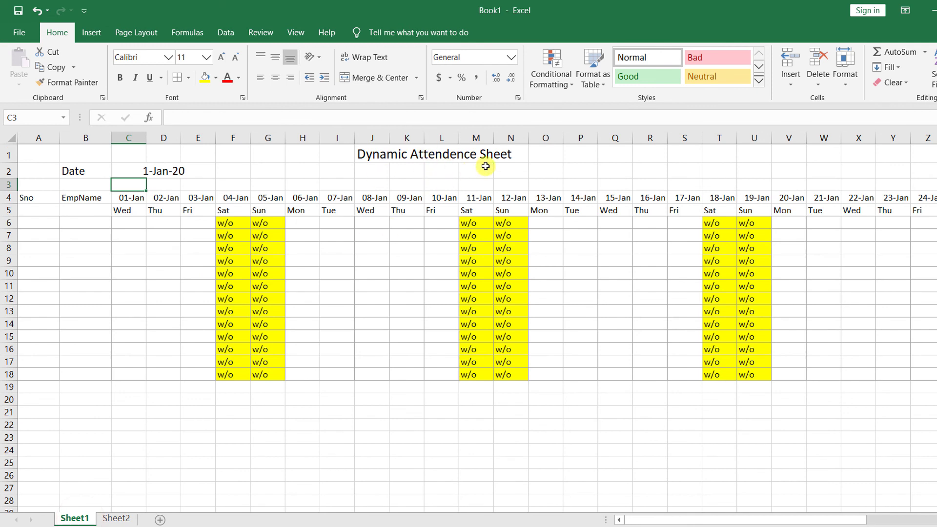
pyautogui.click(91, 221)
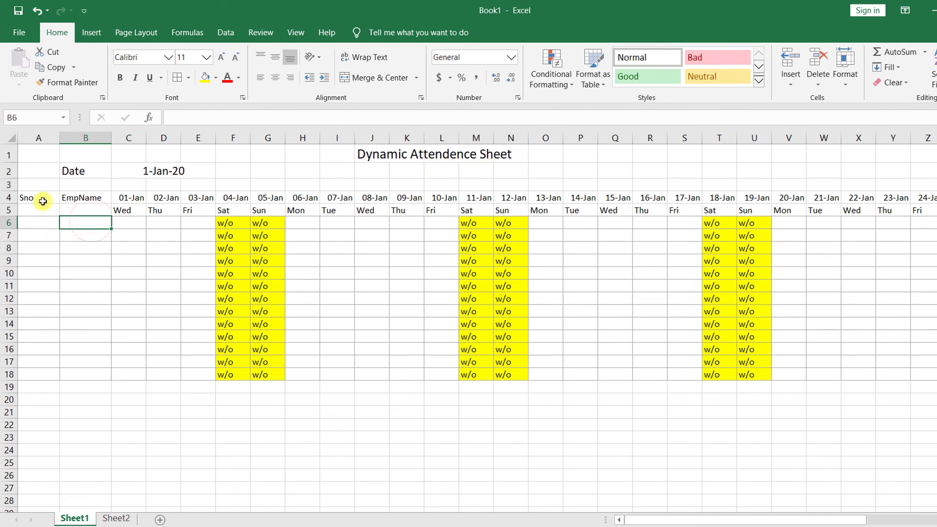
pyautogui.moveTo(41, 194); pyautogui.dragTo(39, 362)
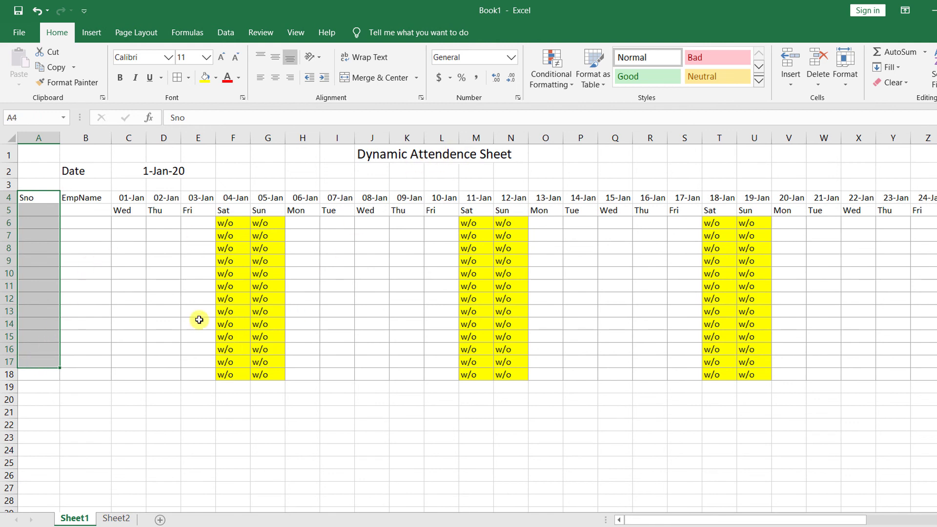
pyautogui.click(122, 249)
pyautogui.click(103, 224)
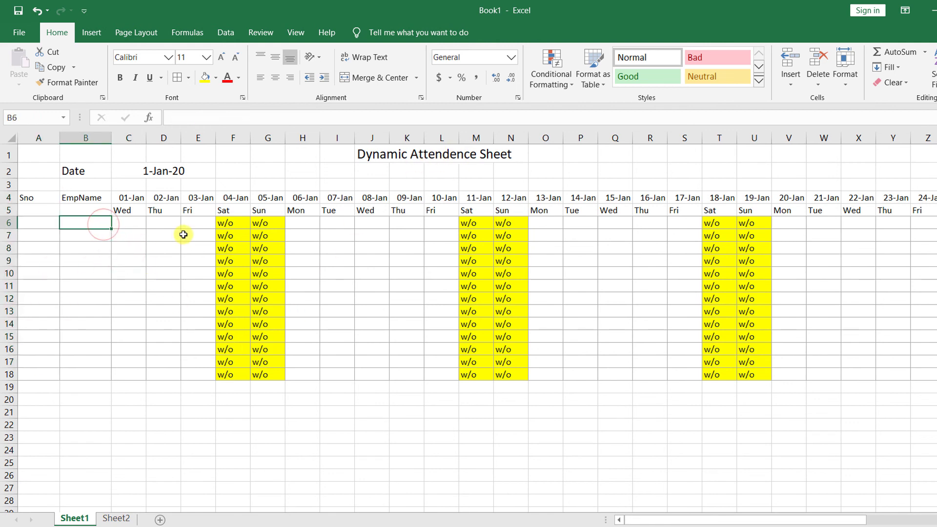
pyautogui.click(82, 138)
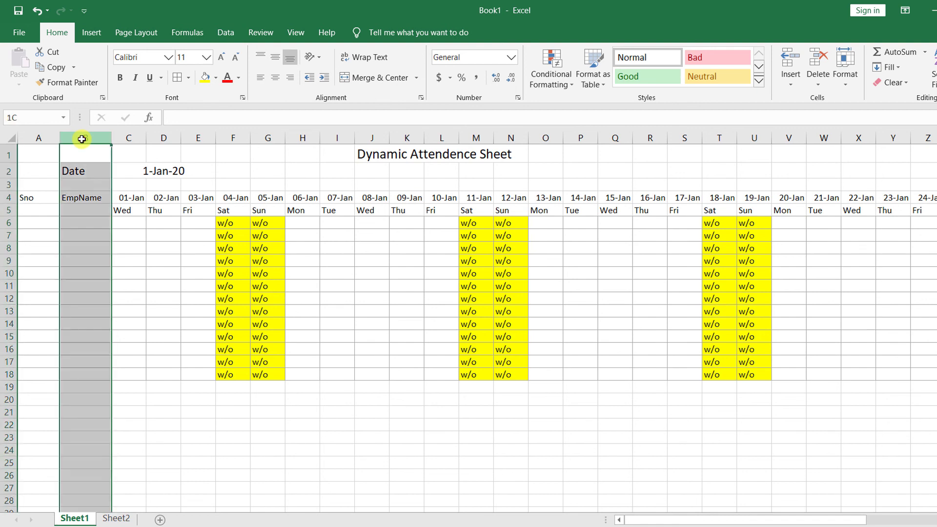
pyautogui.click(76, 218)
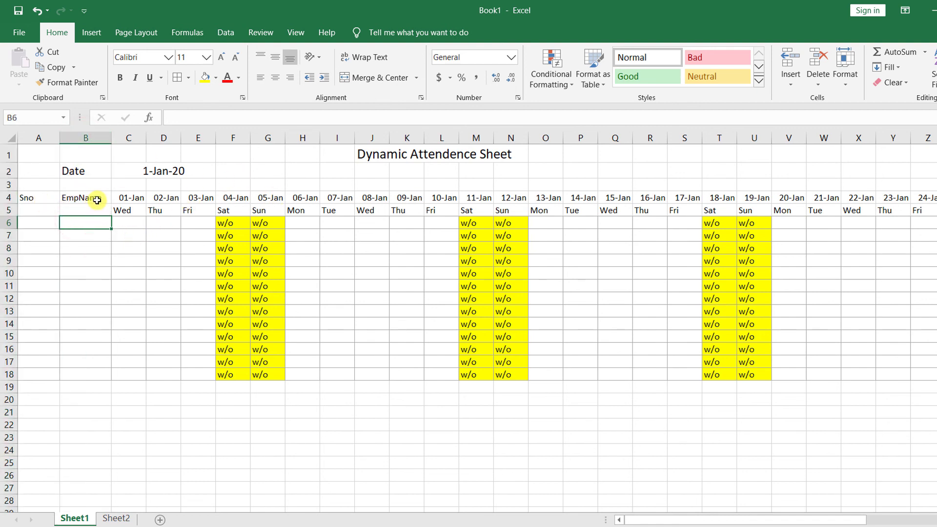
# Step: Insert a blank column between the Sno and EmpName columns on Sheet1
pyautogui.click(97, 140)
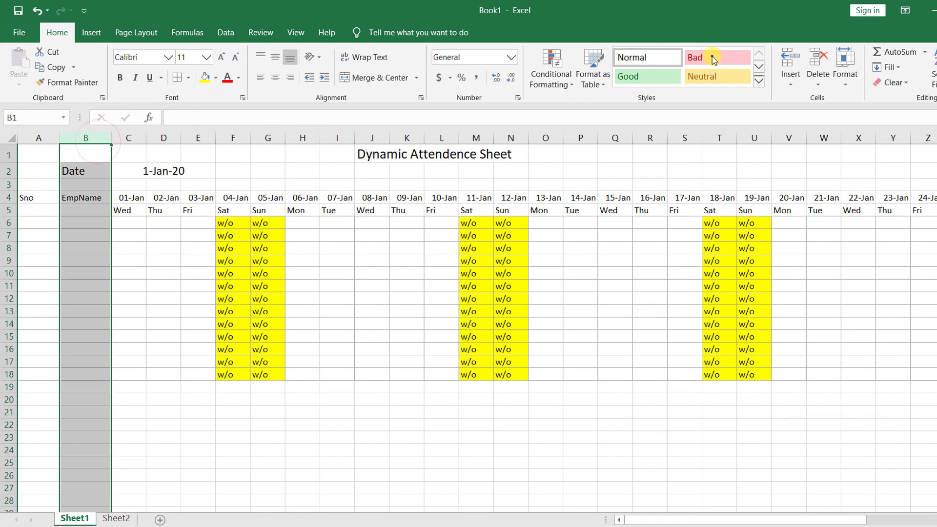
pyautogui.click(791, 63)
pyautogui.click(82, 141)
pyautogui.click(796, 61)
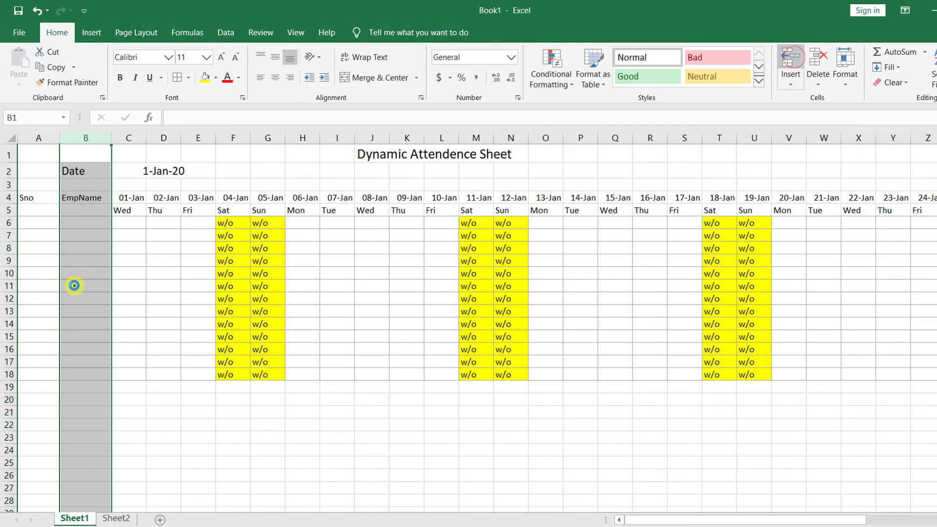
pyautogui.click(73, 212)
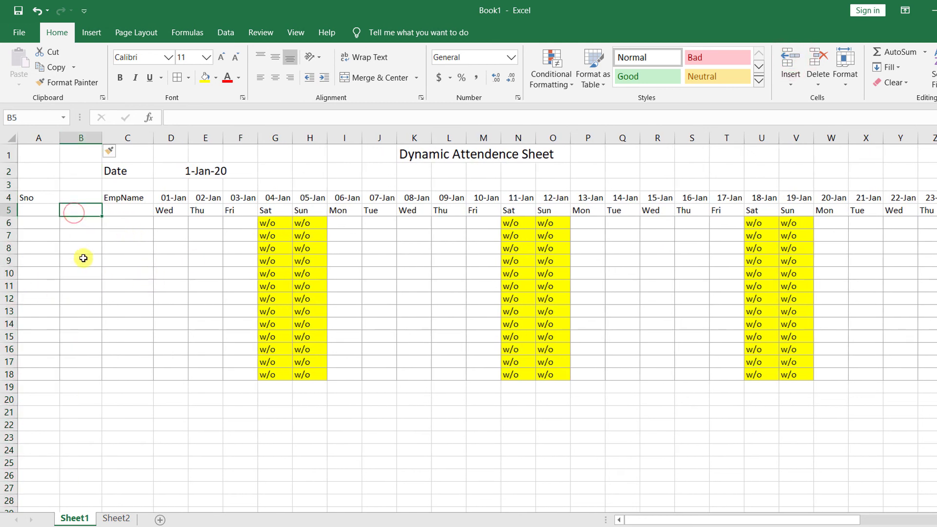
# Step: Enter the header Emp ID in B4 of the new column
pyautogui.click(81, 200)
pyautogui.write('Emp')
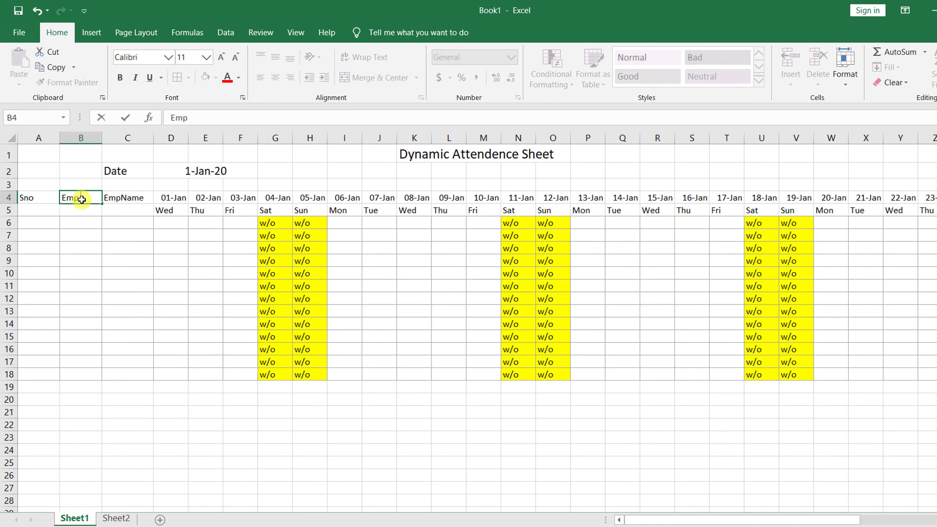
pyautogui.write(' ID')
pyautogui.click(74, 223)
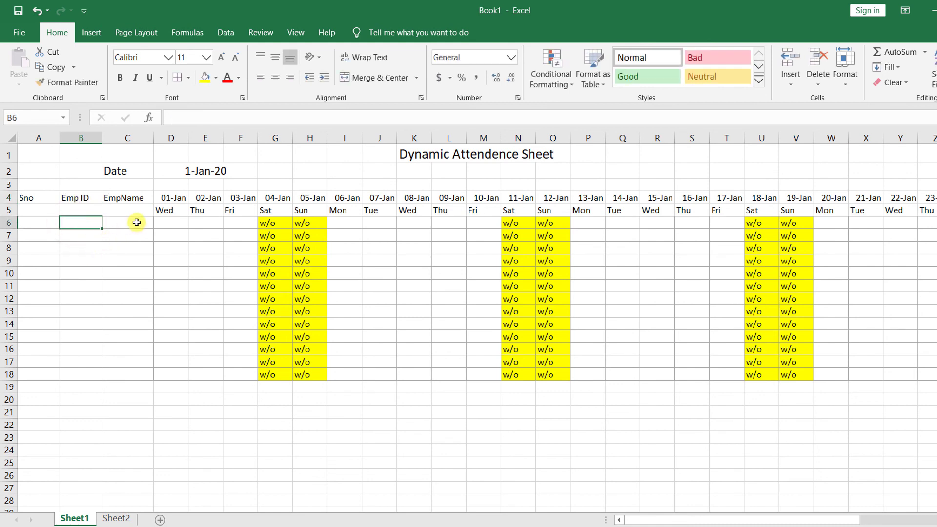
pyautogui.moveTo(176, 225); pyautogui.dragTo(227, 368)
pyautogui.click(88, 225)
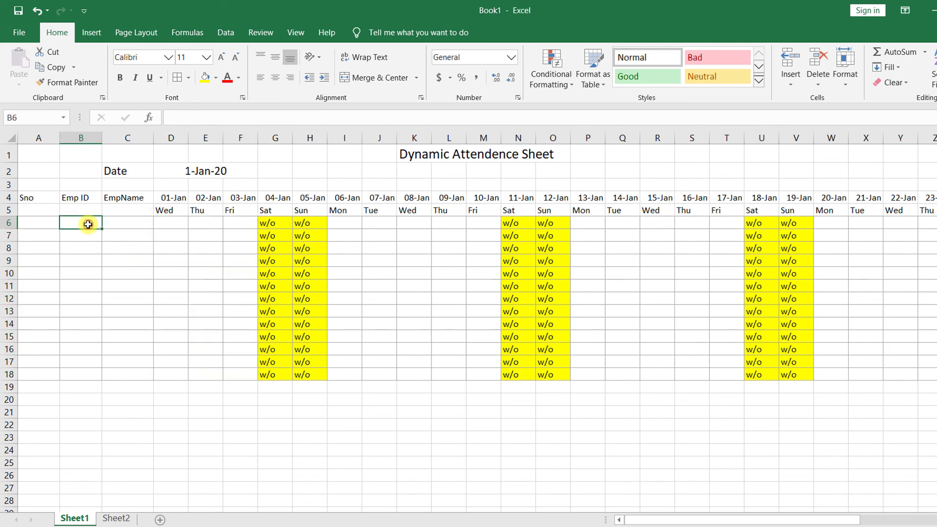
# Step: Enter the first employee ID from Sheet2 in B6 under the Emp ID header
pyautogui.write('1')
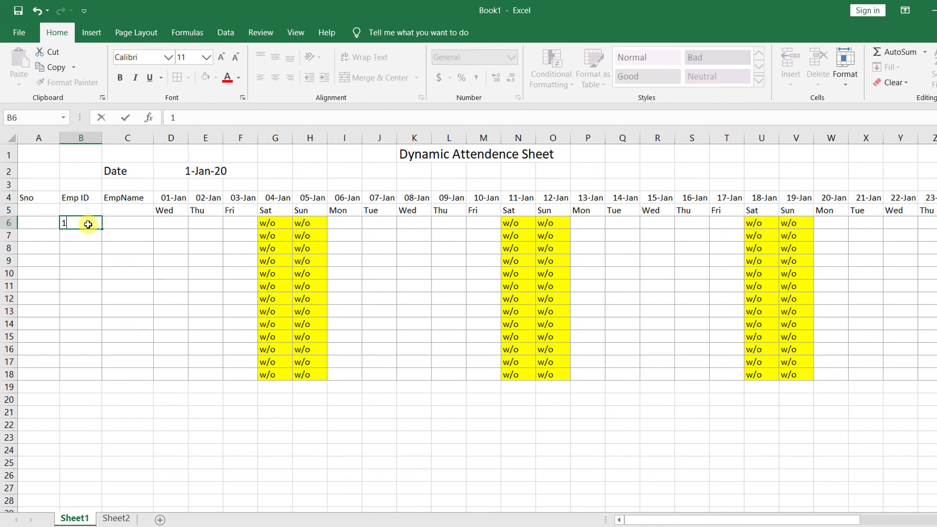
pyautogui.write('01')
pyautogui.press('Return')
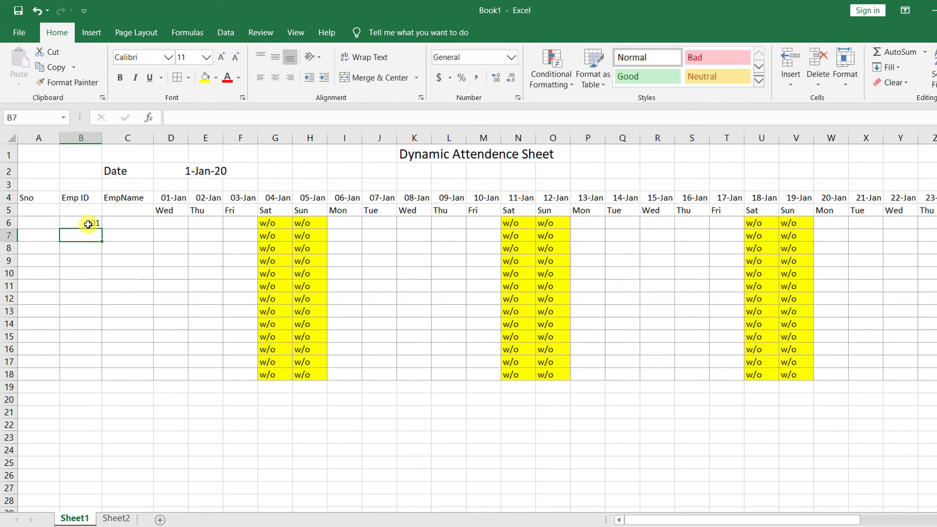
pyautogui.click(89, 225)
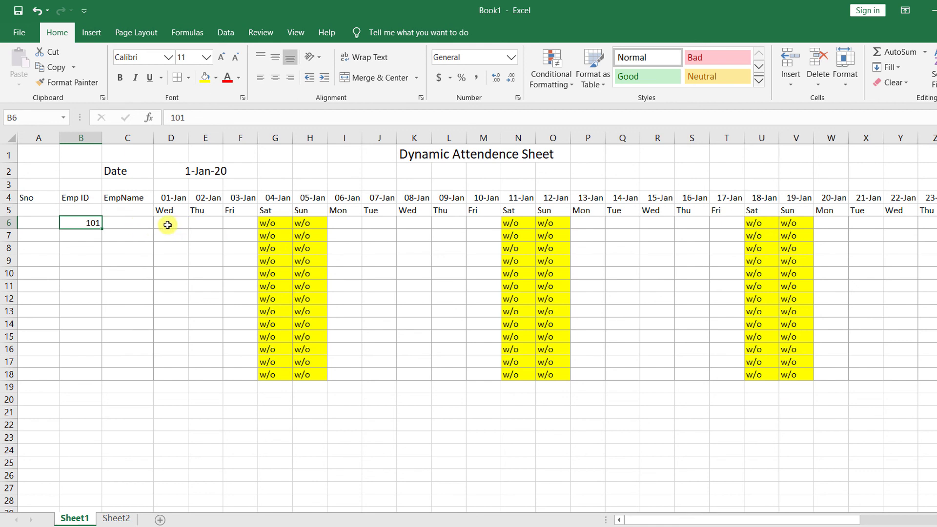
# Step: Review the day cells D6:T6, and switch to Sheet2 to examine the record in B3:D3
pyautogui.moveTo(167, 225); pyautogui.dragTo(730, 226)
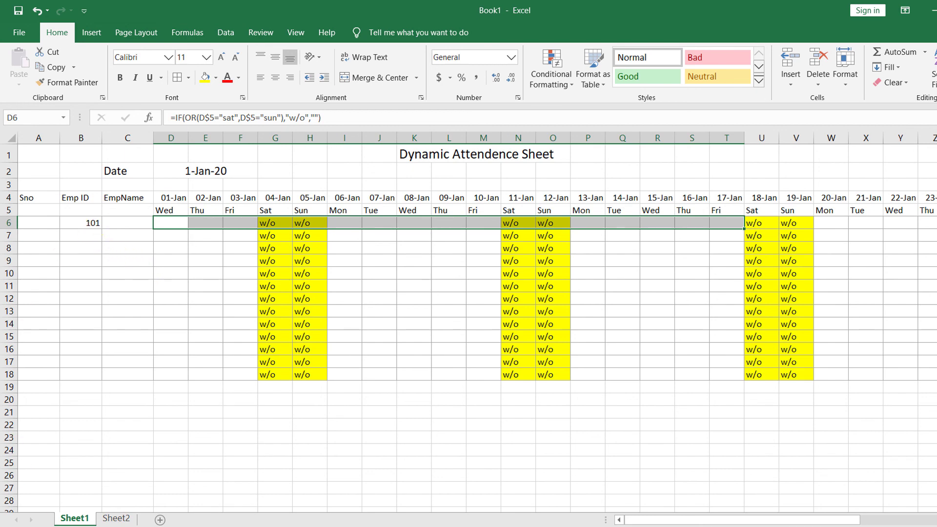
pyautogui.click(115, 518)
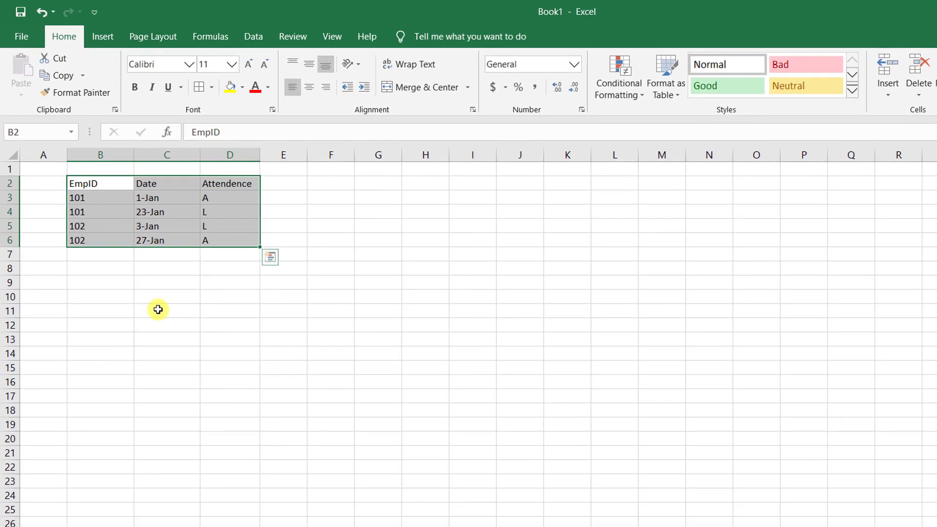
pyautogui.click(141, 253)
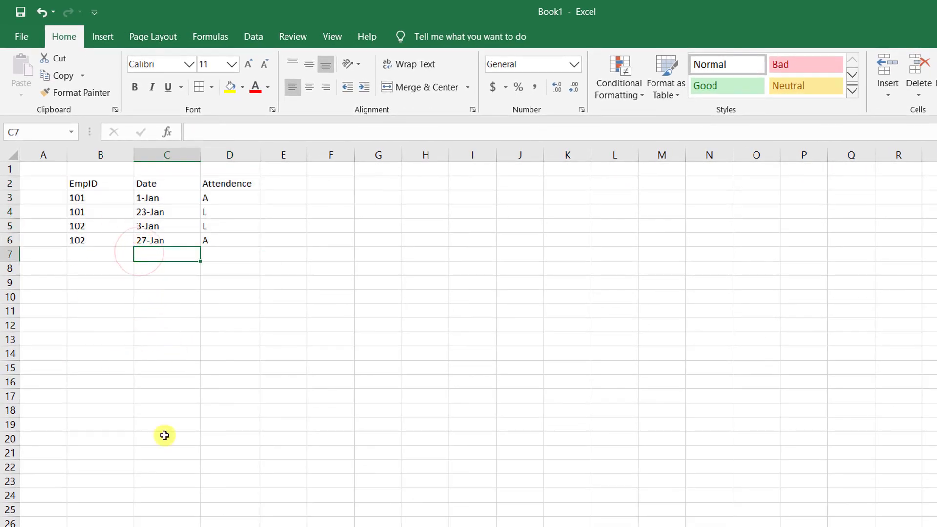
pyautogui.moveTo(79, 198); pyautogui.dragTo(235, 199)
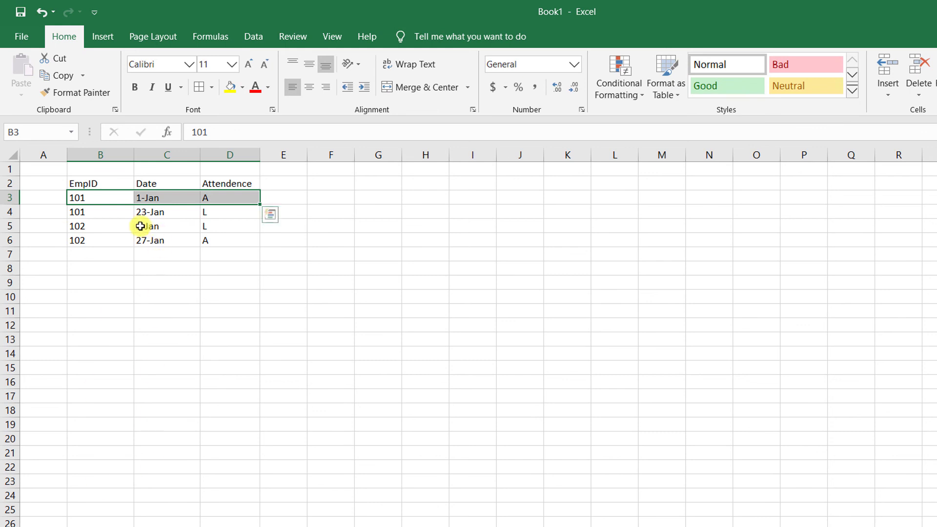
# Step: Widen column A slightly and enter the formula =B3&C3 in A3 to join the employee ID and date
pyautogui.click(29, 198)
pyautogui.moveTo(66, 157); pyautogui.dragTo(81, 158)
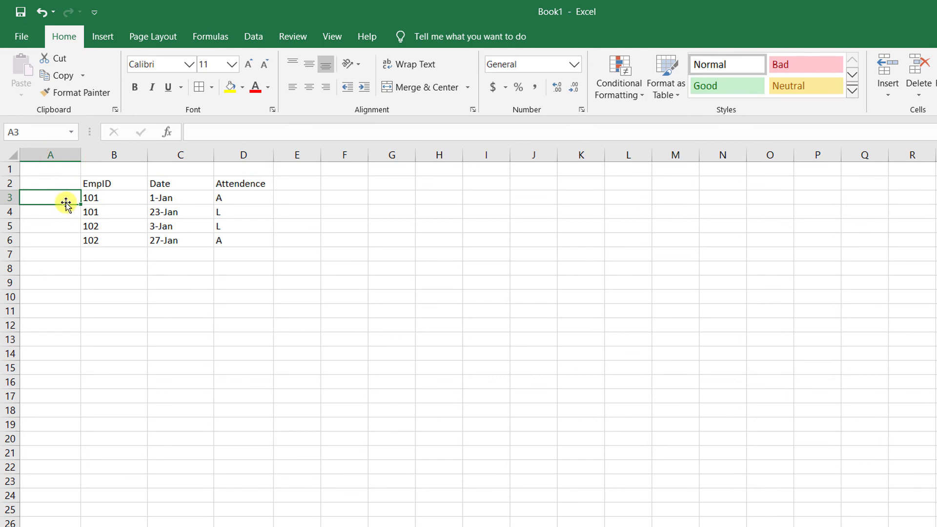
pyautogui.write('=')
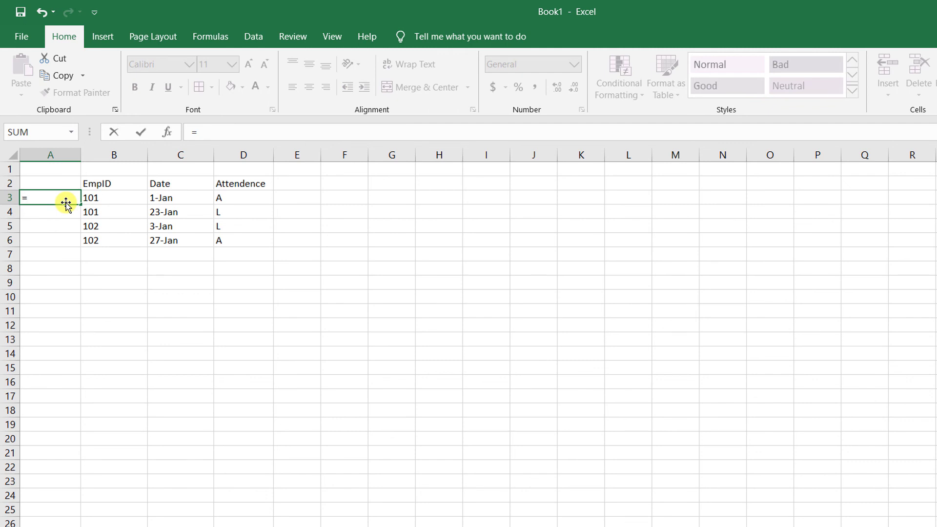
pyautogui.click(99, 199)
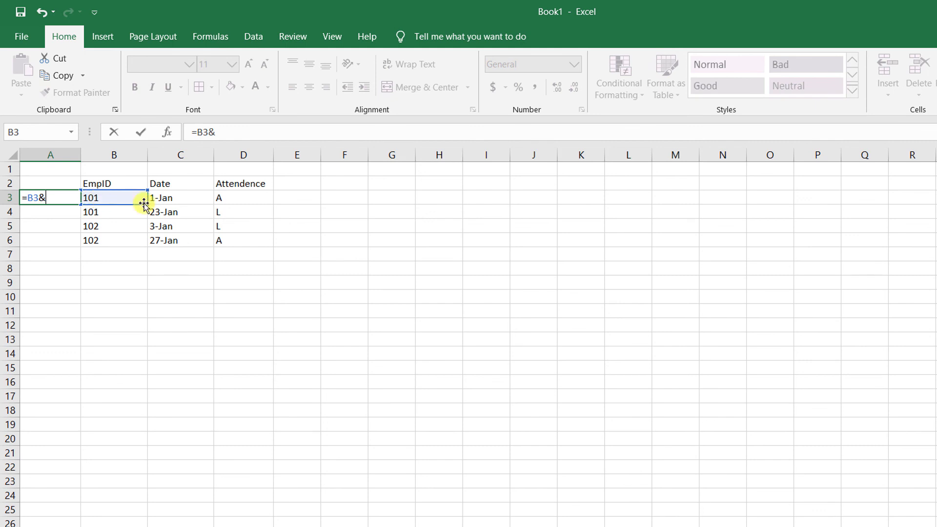
pyautogui.click(173, 196)
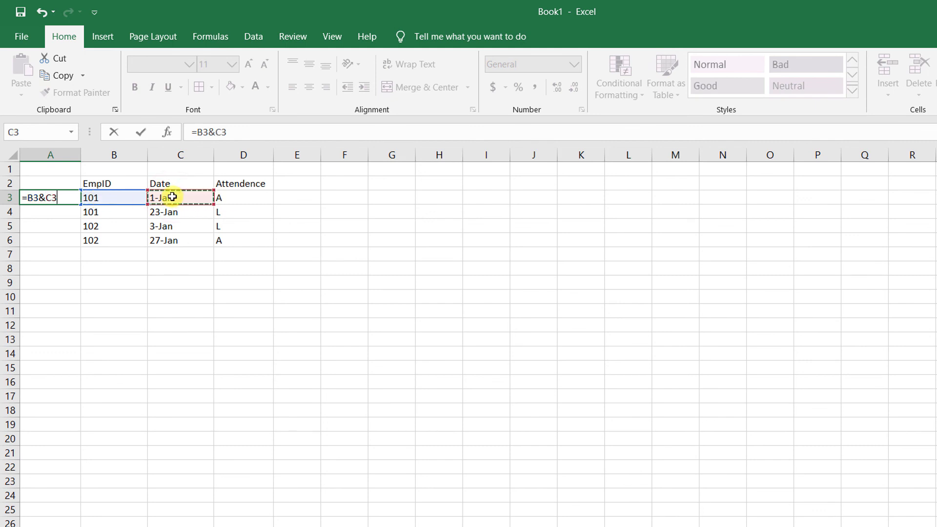
pyautogui.press('Return')
# Step: Fill the A3 formula down to A23 and review the employee ID, date and attendance cells beside it
pyautogui.click(57, 197)
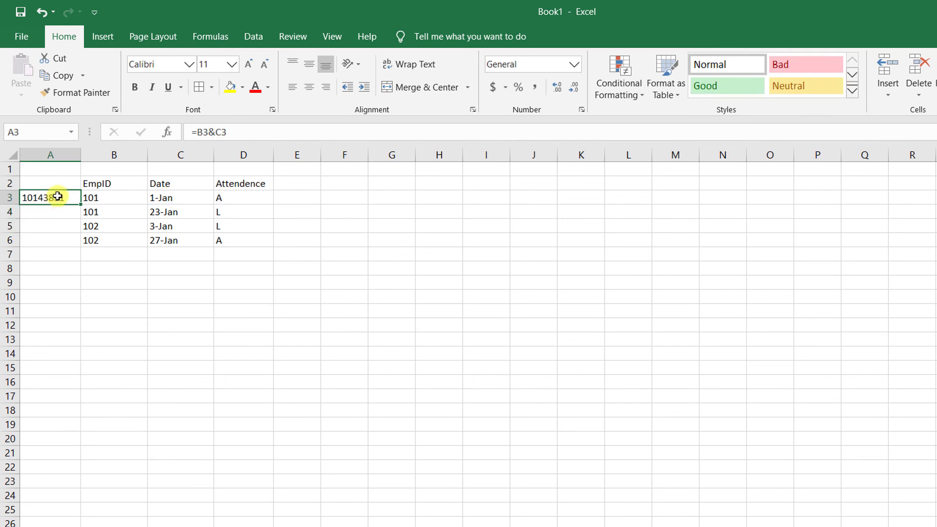
pyautogui.moveTo(80, 207); pyautogui.dragTo(83, 494)
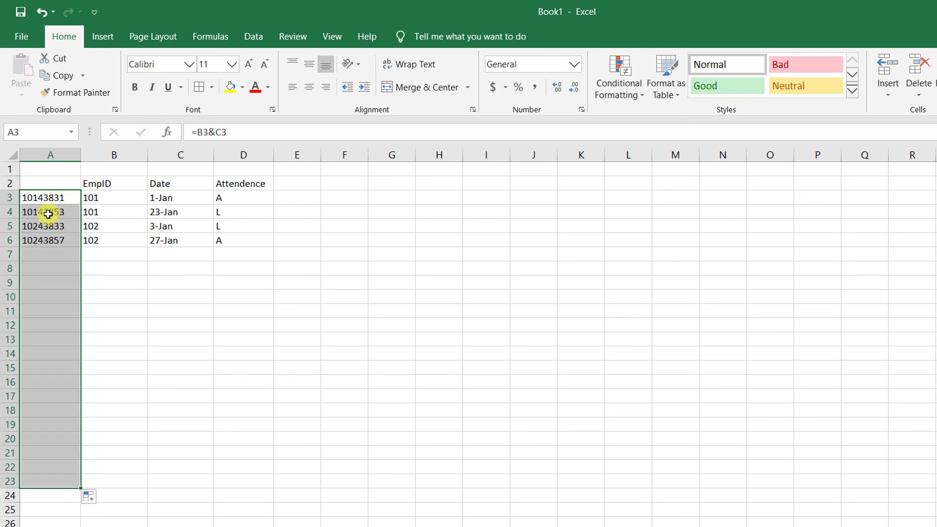
pyautogui.click(39, 199)
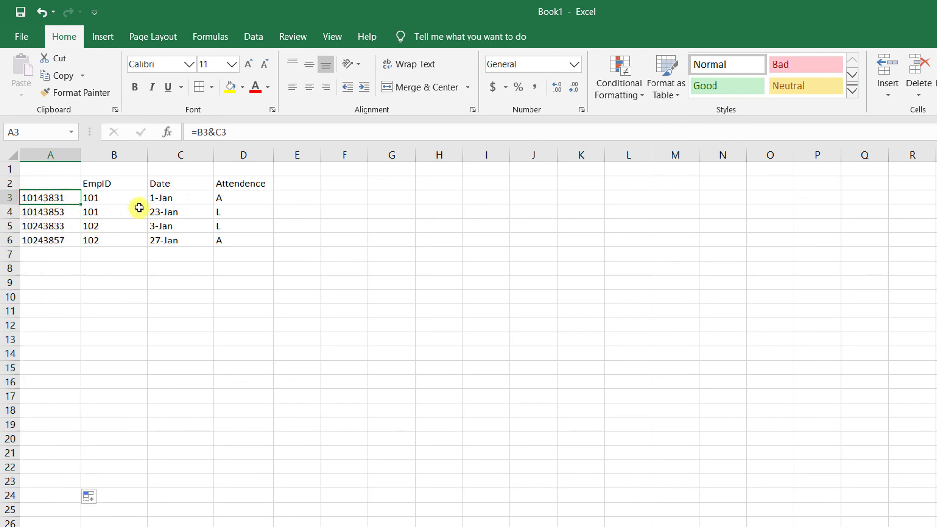
pyautogui.click(109, 204)
pyautogui.click(182, 201)
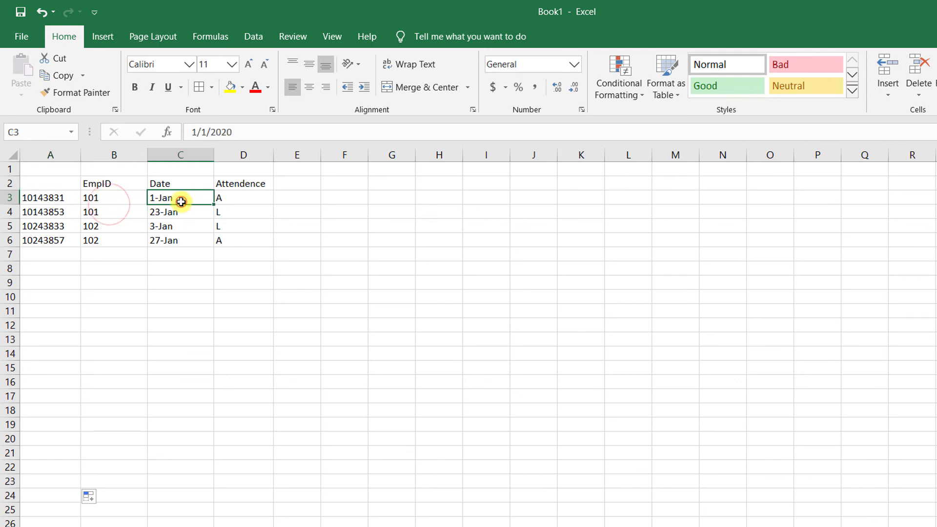
pyautogui.click(247, 208)
pyautogui.moveTo(254, 199); pyautogui.dragTo(249, 253)
# Step: Enter the header Look UP ID in A2 above the combined keys and review the records in A3:D6
pyautogui.click(61, 185)
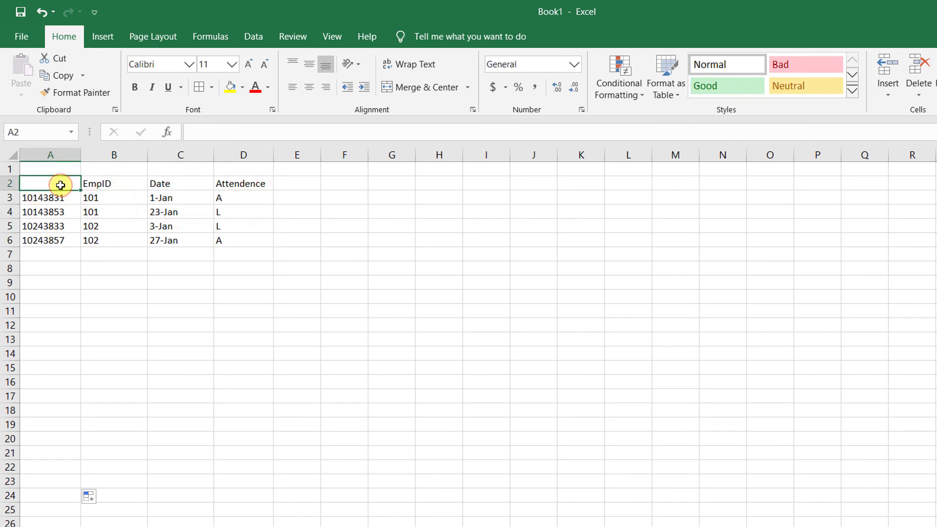
pyautogui.write('Look UP ID')
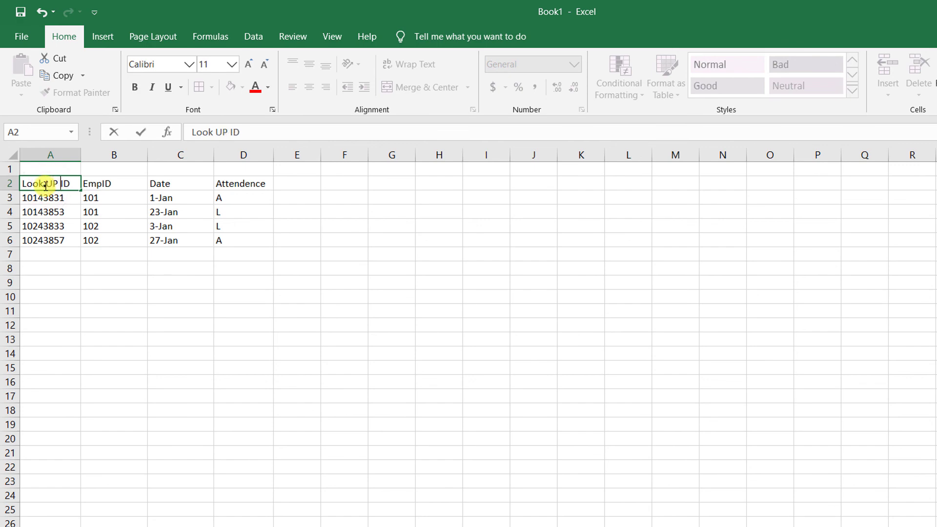
pyautogui.click(51, 226)
pyautogui.moveTo(52, 198); pyautogui.dragTo(210, 264)
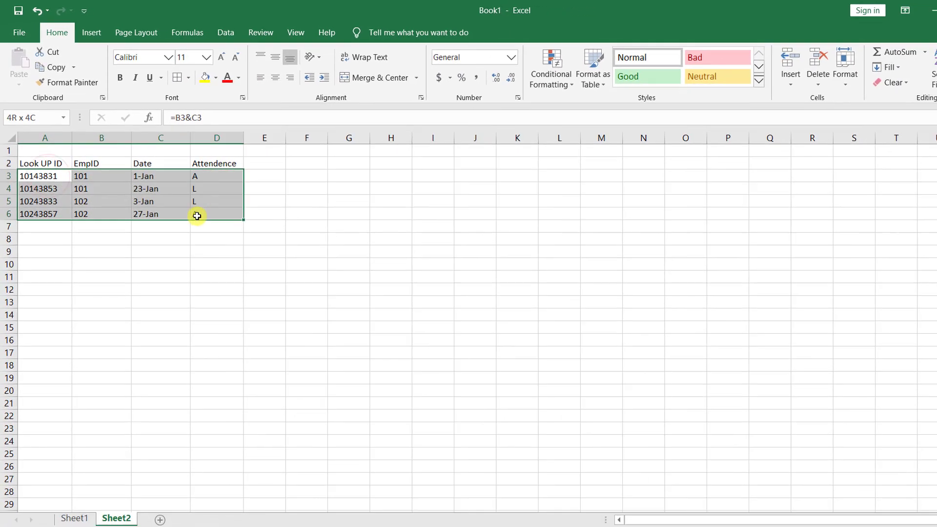
# Step: Switch to Sheet1 and clear the employee ID from B6
pyautogui.click(88, 520)
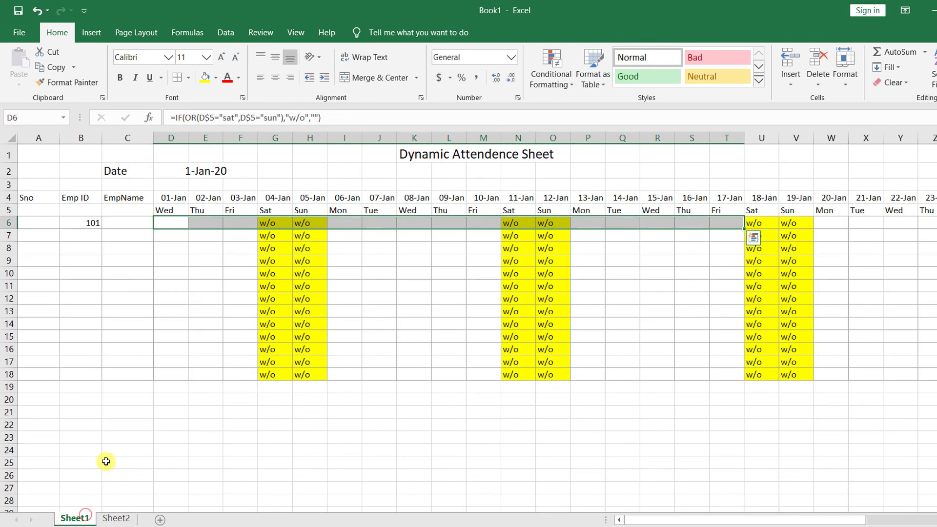
pyautogui.click(128, 236)
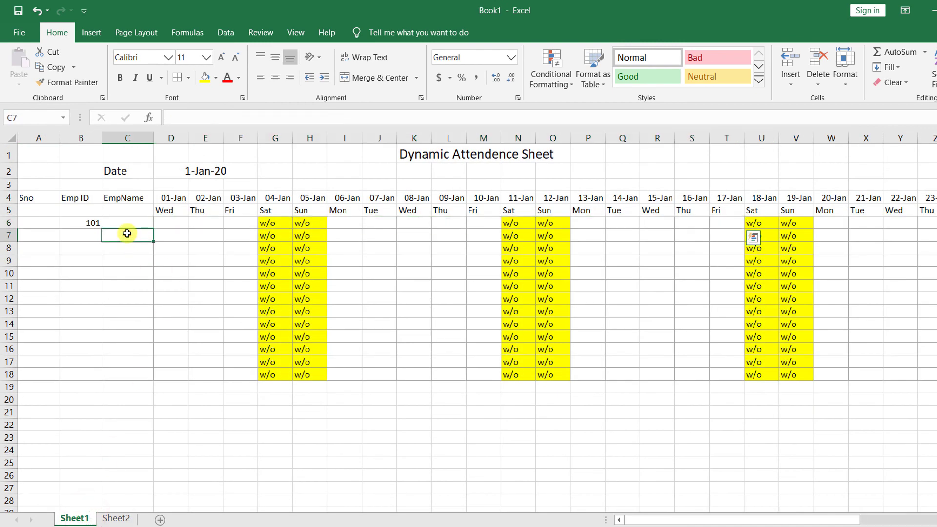
pyautogui.click(36, 221)
pyautogui.click(73, 225)
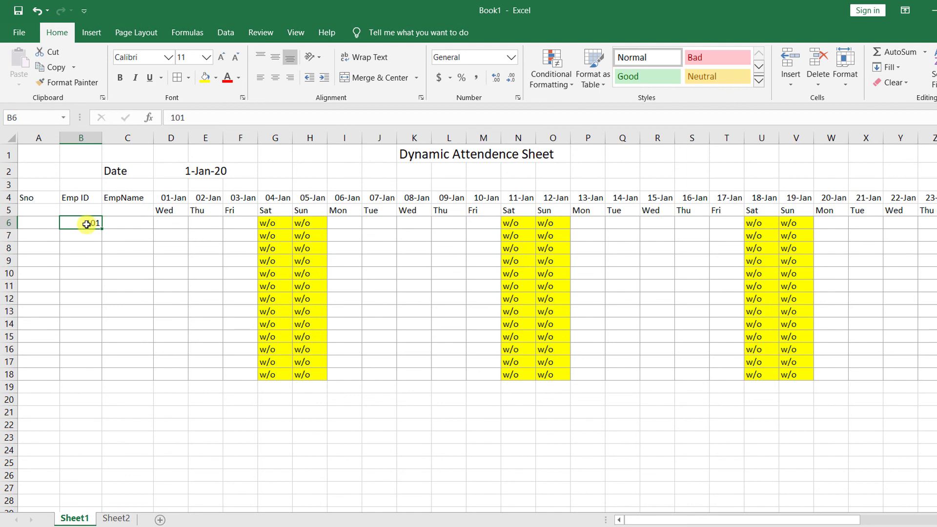
pyautogui.click(38, 222)
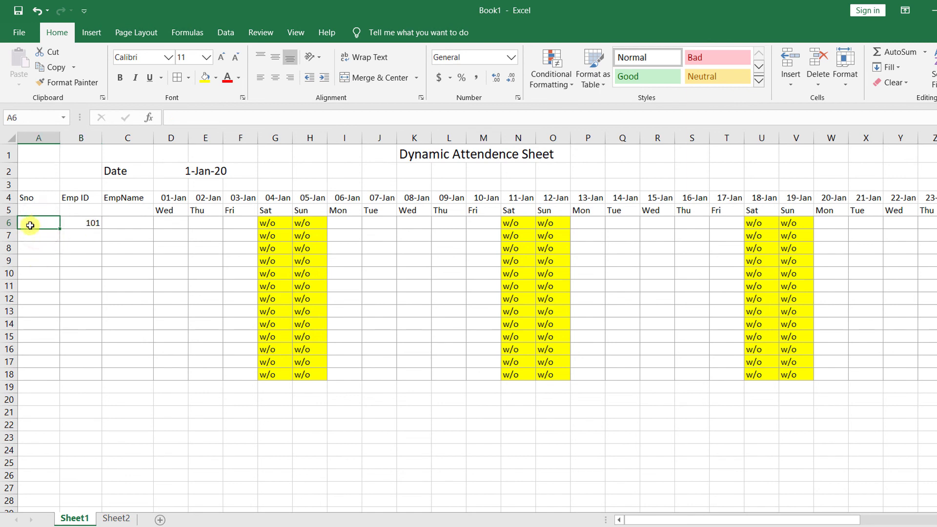
pyautogui.click(78, 224)
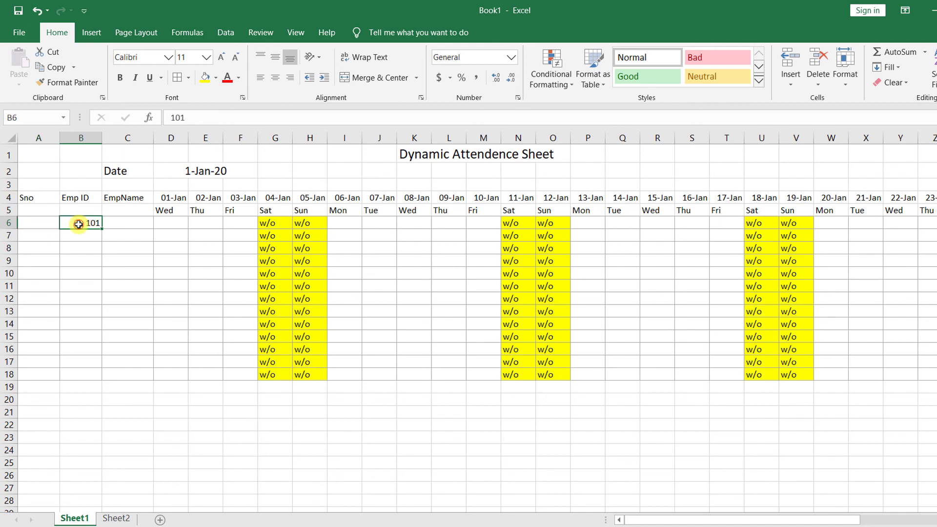
pyautogui.click(77, 259)
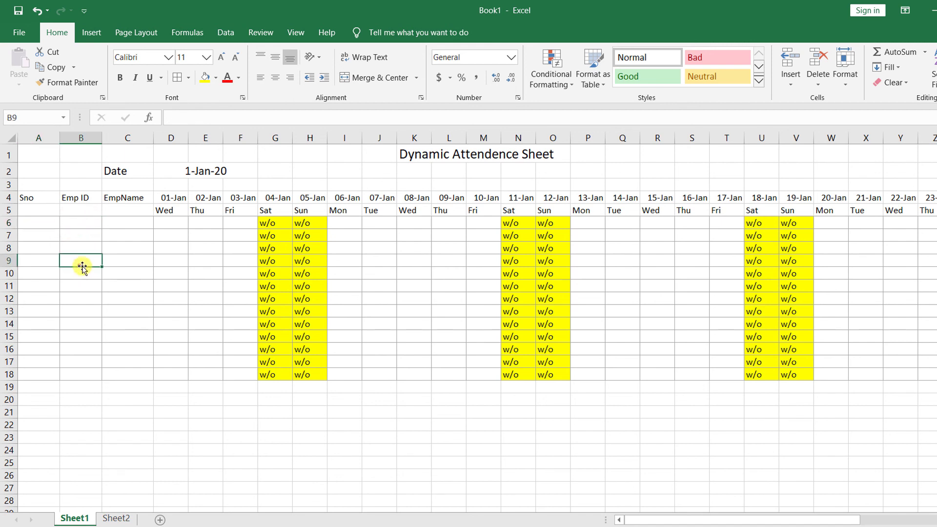
pyautogui.click(35, 223)
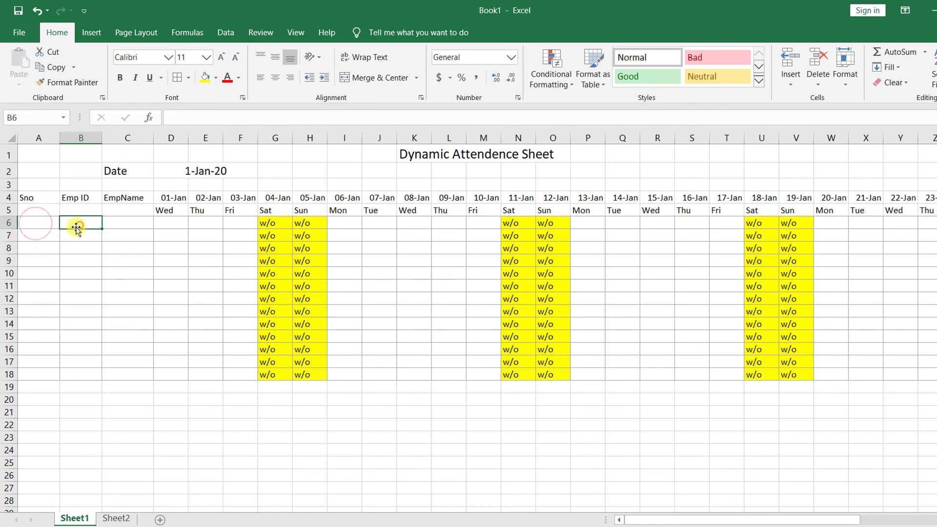
pyautogui.moveTo(39, 222); pyautogui.dragTo(37, 376)
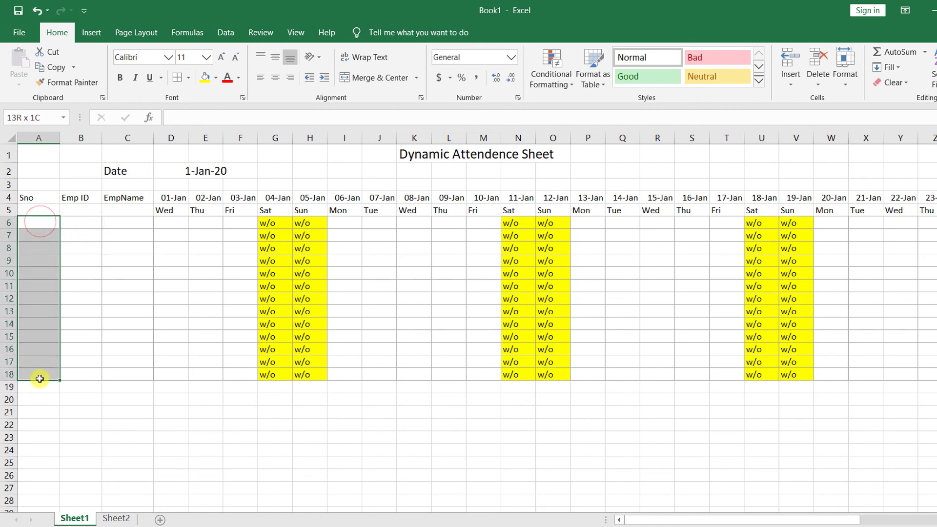
pyautogui.click(78, 231)
pyautogui.click(80, 224)
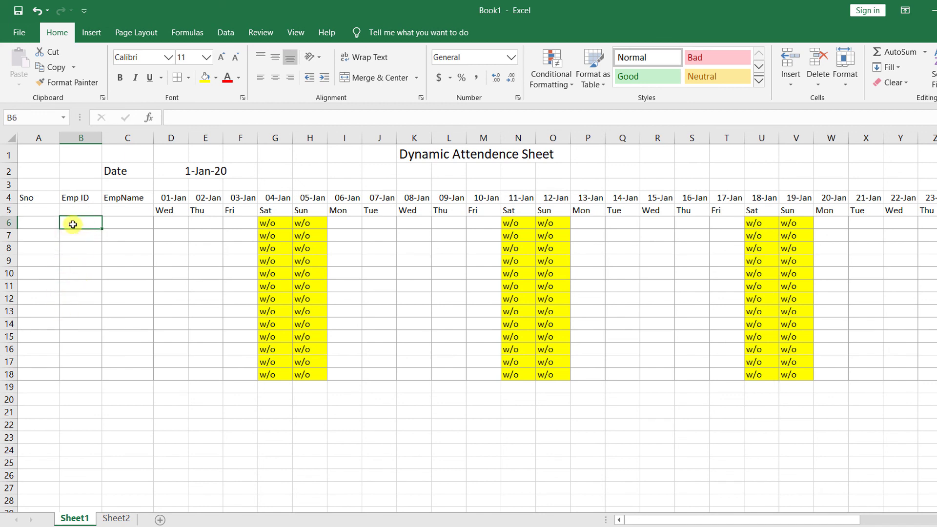
# Step: Enter the formula =IF(B6="","",ROW(A1)) in A6 to number the row only when an employee ID is present
pyautogui.click(37, 221)
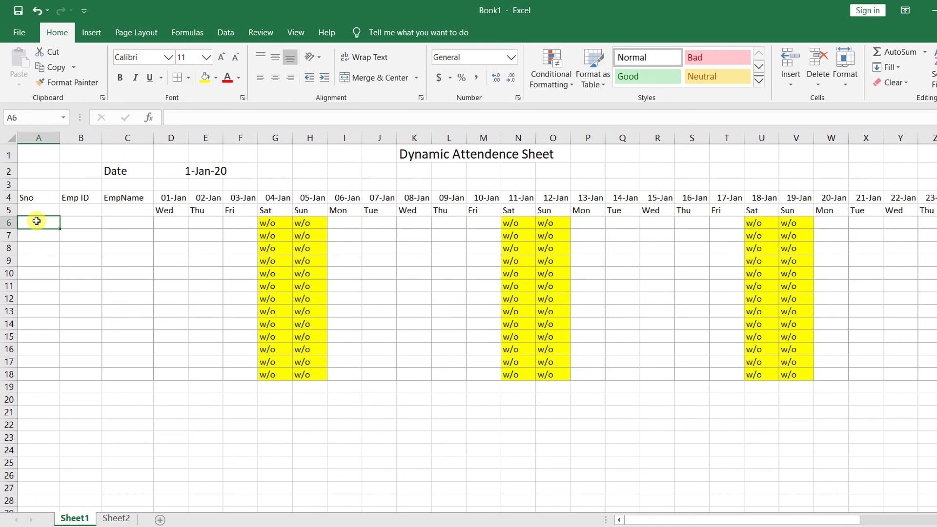
pyautogui.write('=')
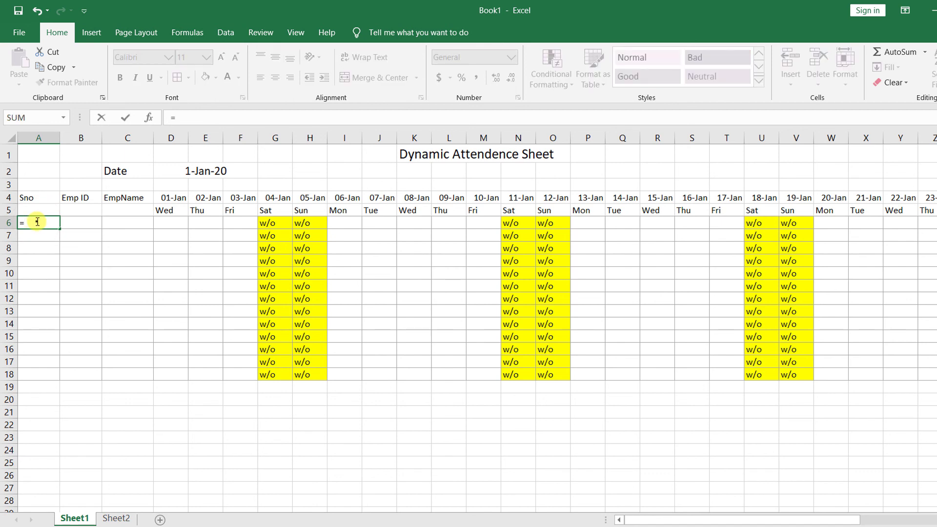
pyautogui.write('if(')
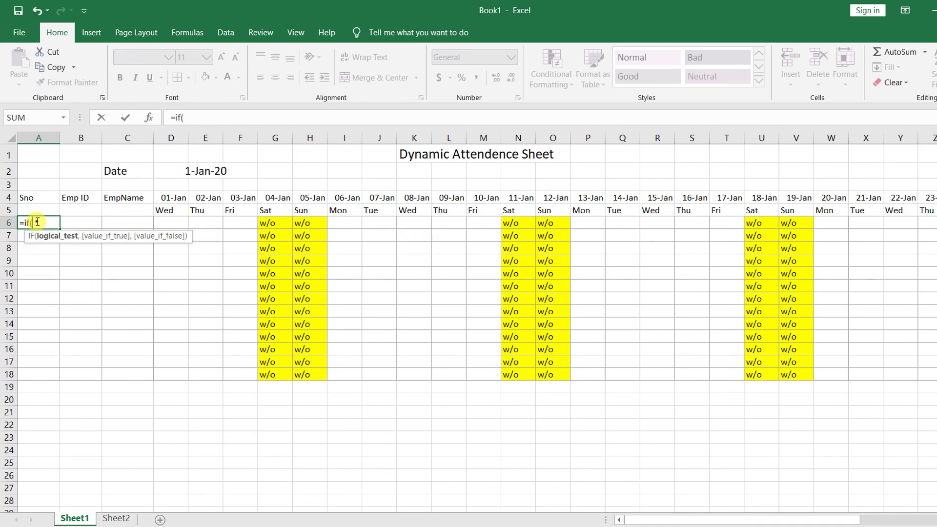
pyautogui.click(87, 219)
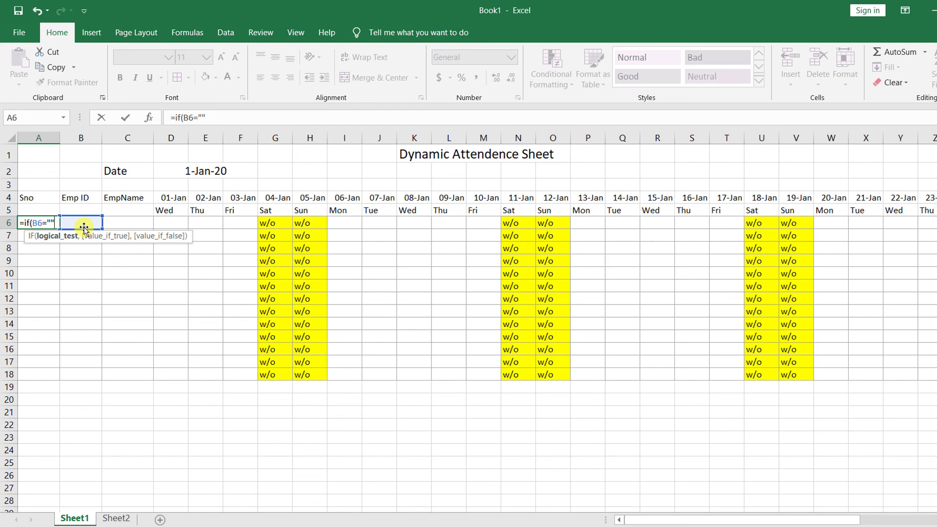
pyautogui.write(',')
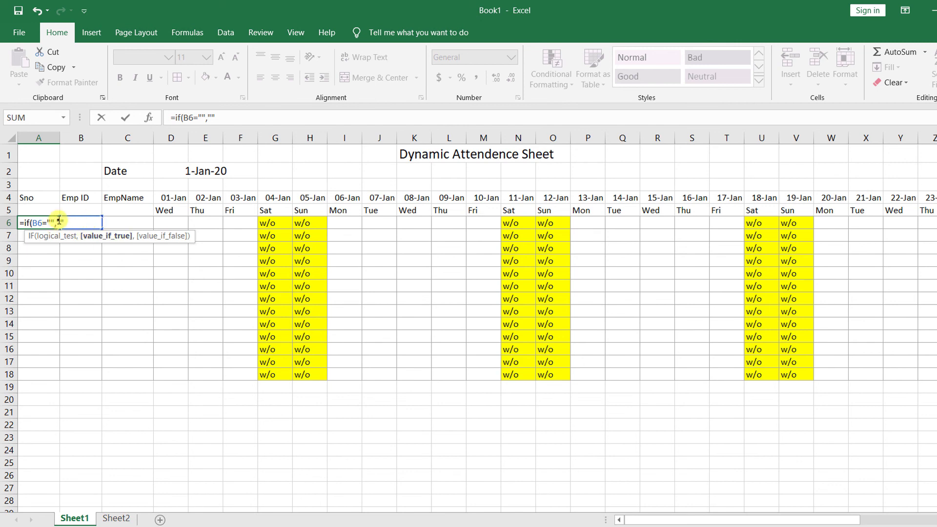
pyautogui.moveTo(54, 223); pyautogui.dragTo(33, 223)
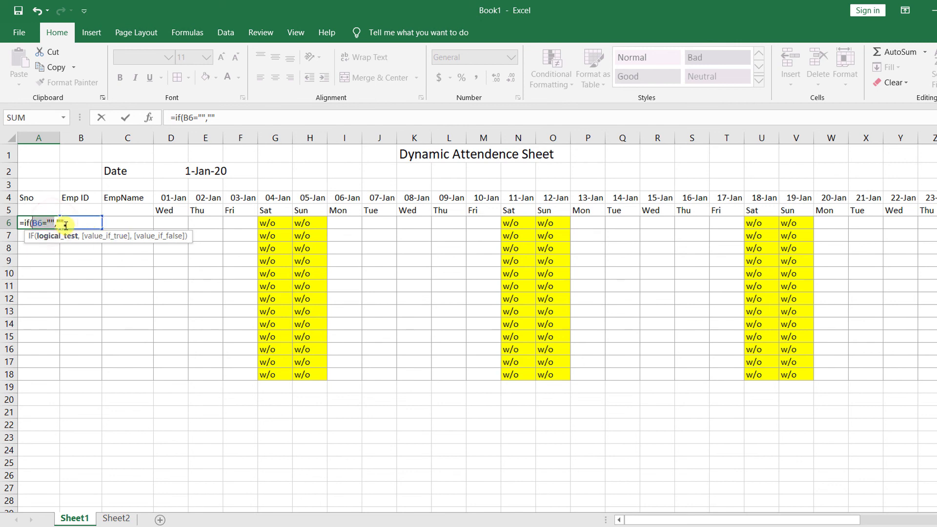
pyautogui.click(59, 222)
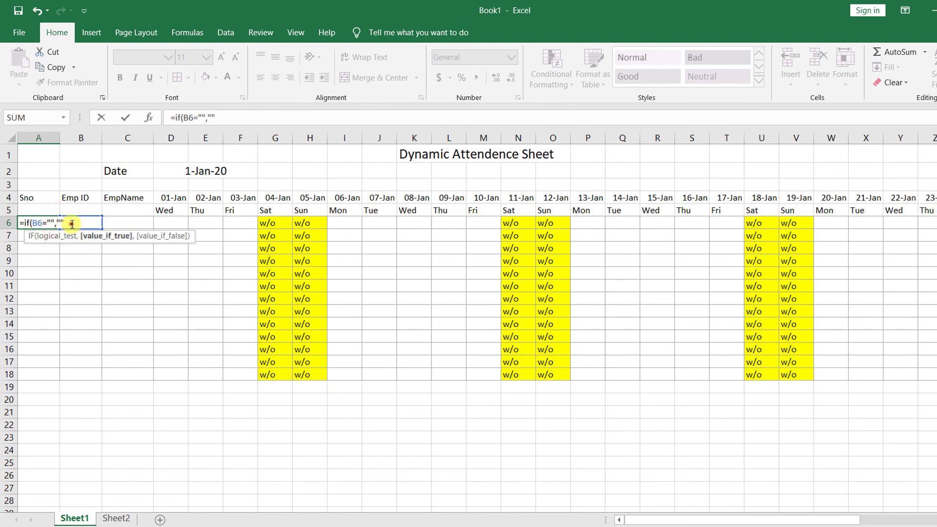
pyautogui.write('"",')
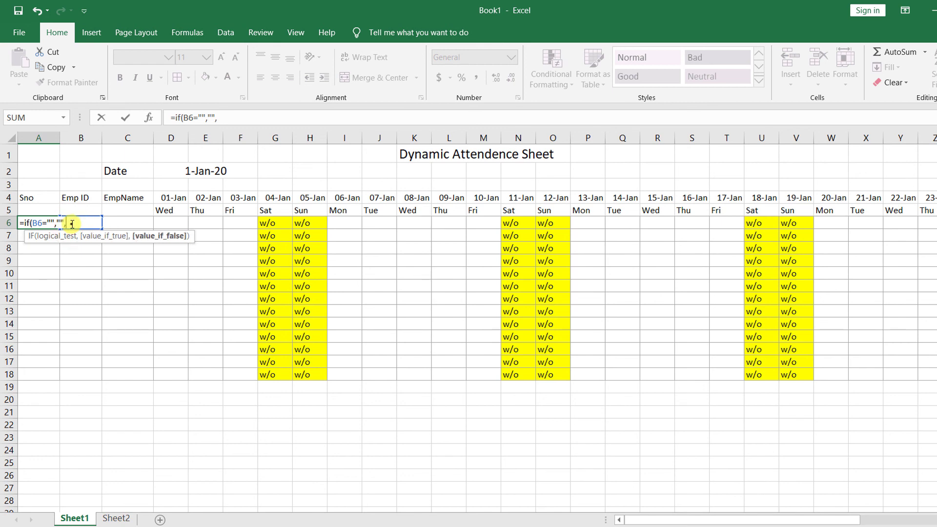
pyautogui.write('Row')
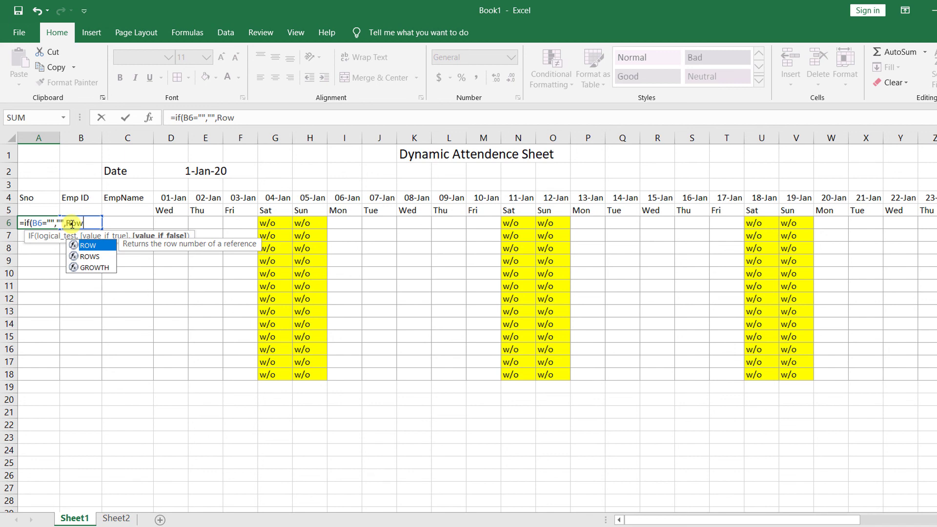
pyautogui.write('(')
pyautogui.write('a')
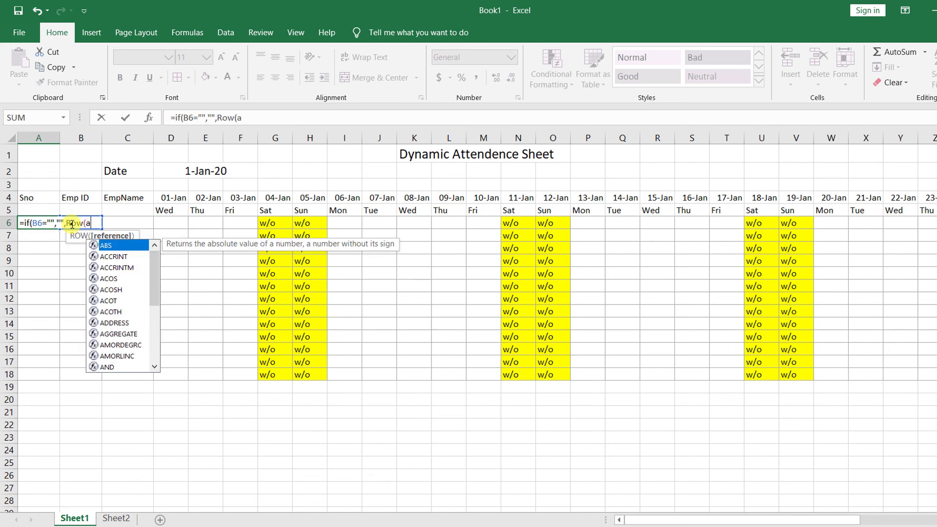
pyautogui.write('1)')
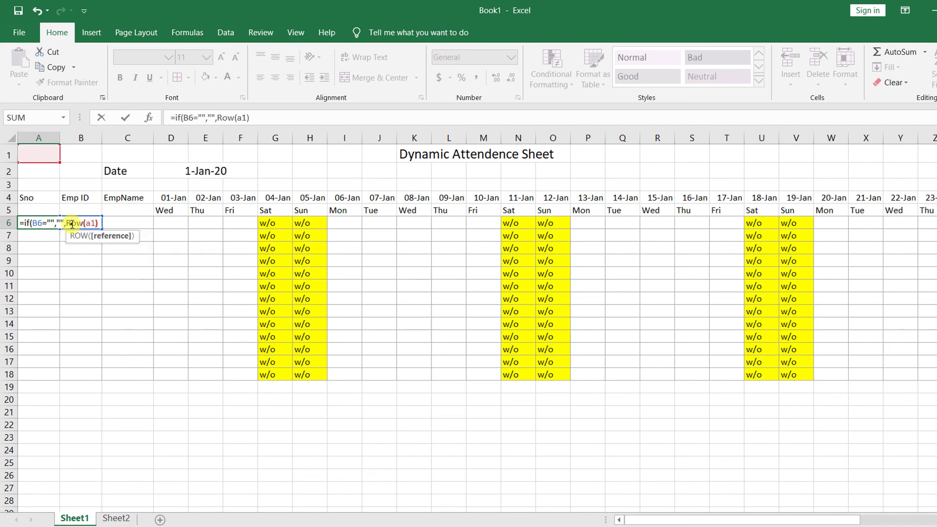
pyautogui.write(')')
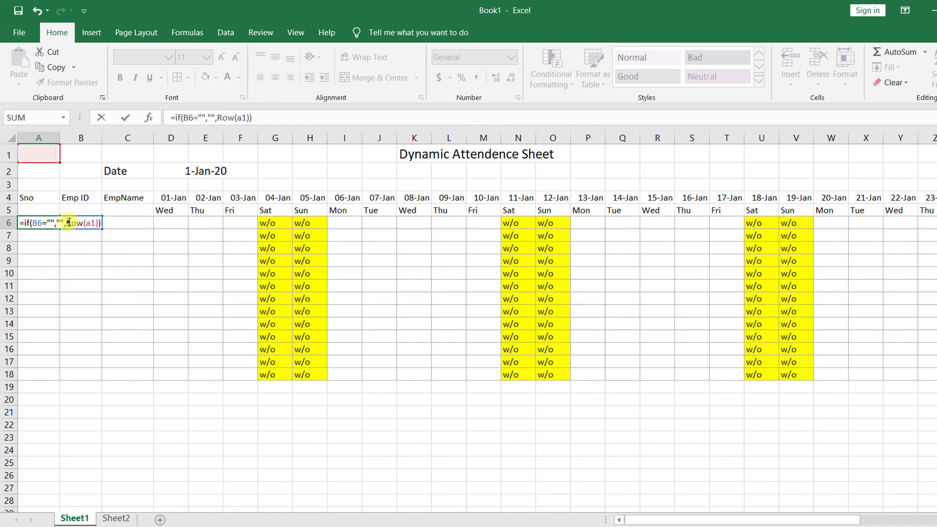
pyautogui.moveTo(68, 222); pyautogui.dragTo(99, 224)
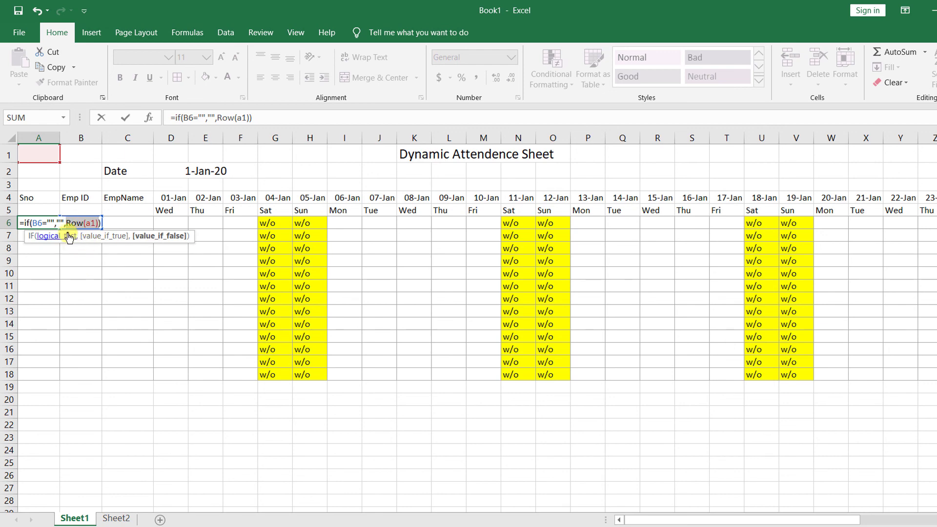
pyautogui.press('Return')
# Step: Recheck the serial number formula in A6 and fill it down the Sno column to A18
pyautogui.click(43, 223)
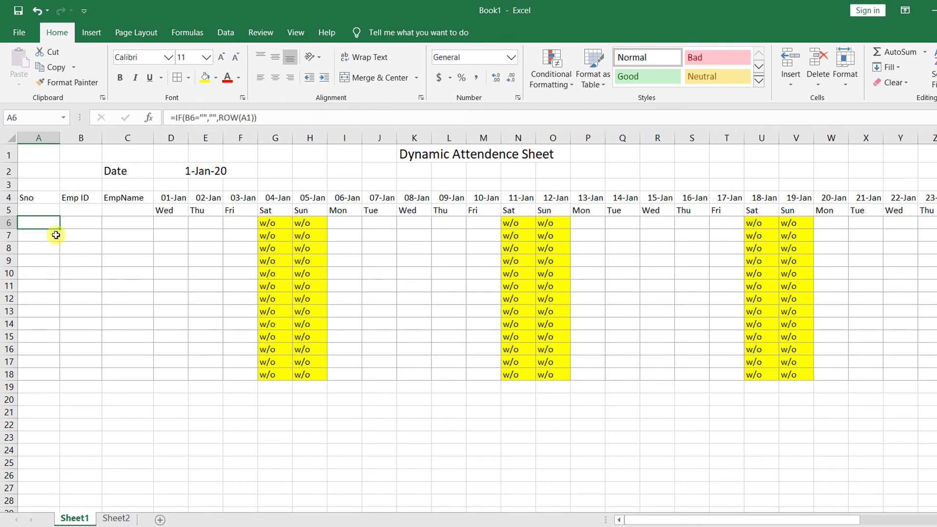
pyautogui.doubleClick(38, 224)
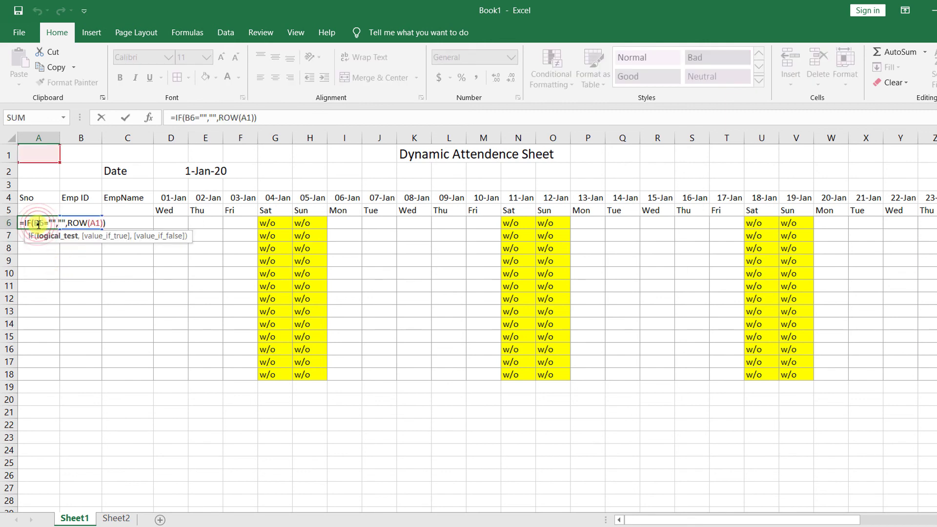
pyautogui.press('Return')
pyautogui.click(37, 224)
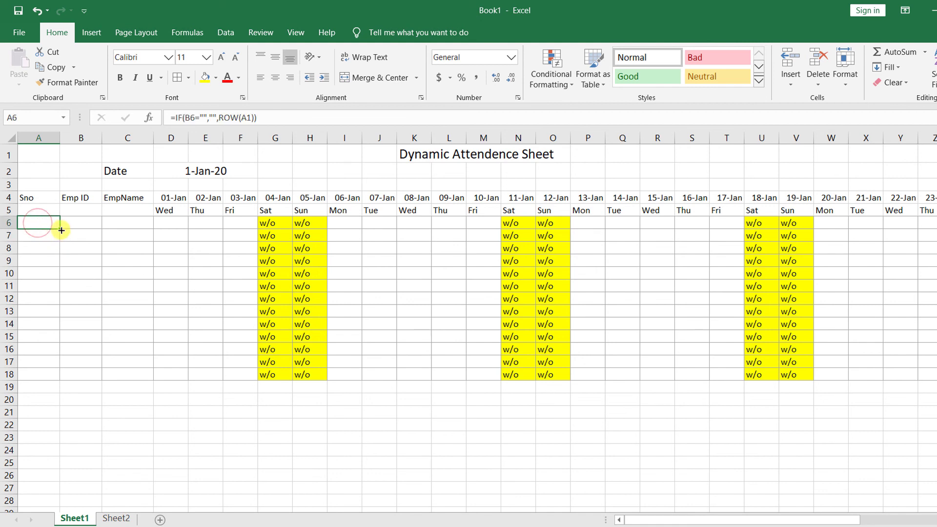
pyautogui.moveTo(61, 230); pyautogui.dragTo(57, 379)
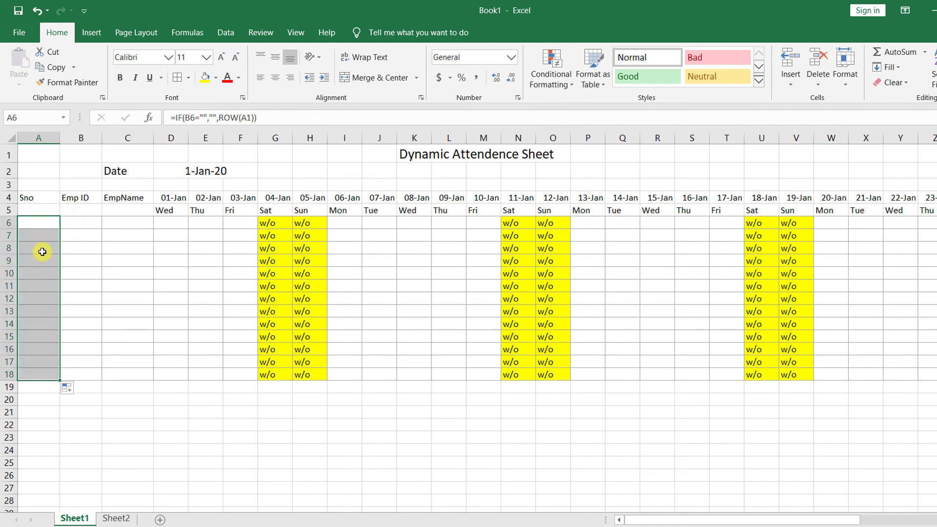
pyautogui.click(39, 259)
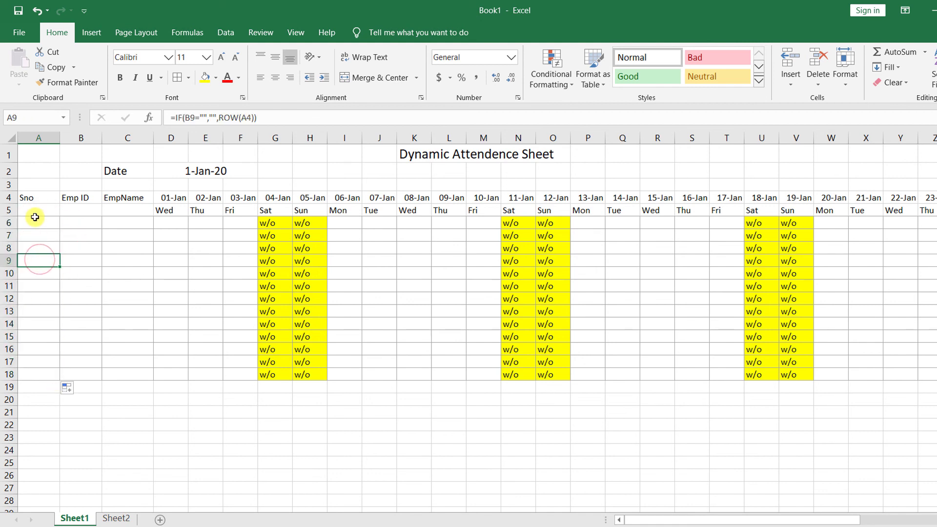
# Step: Enter the first two employee IDs in B6 and B7 and check the serial number formula in A6
pyautogui.click(74, 225)
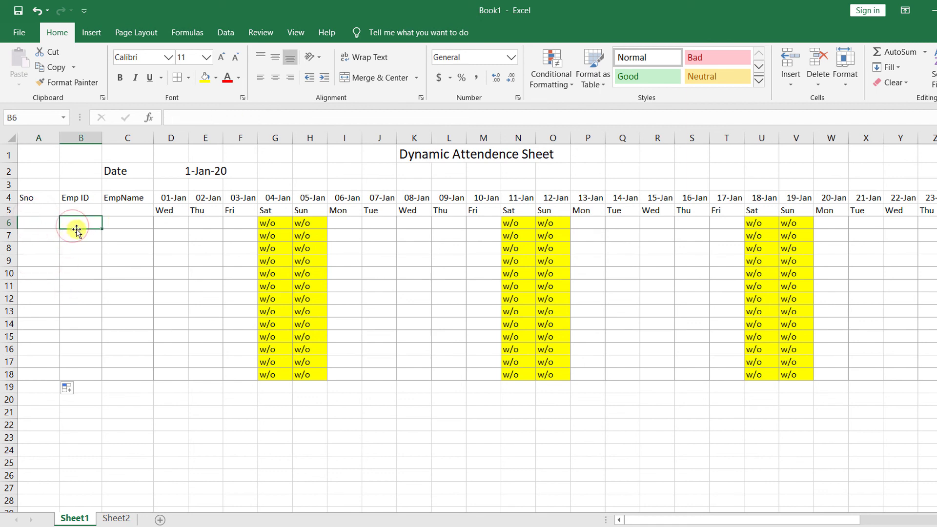
pyautogui.click(38, 224)
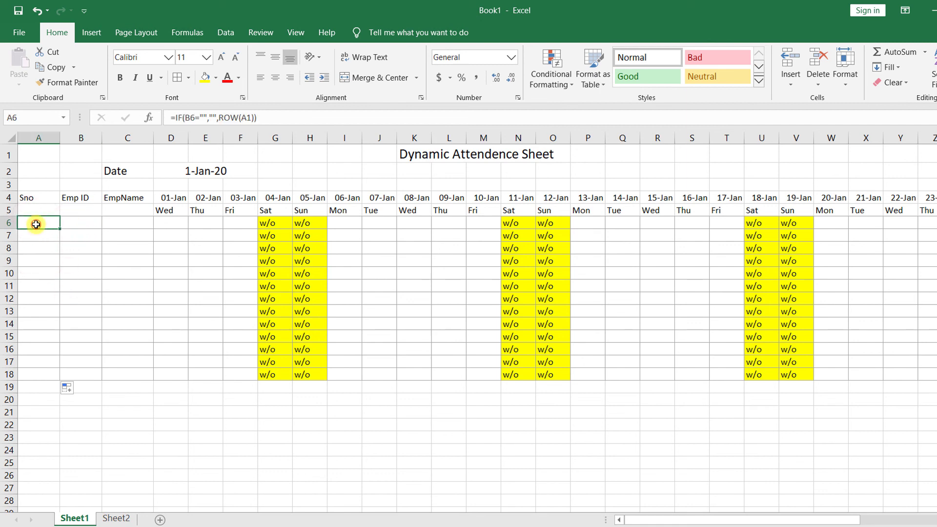
pyautogui.click(95, 225)
pyautogui.write('101')
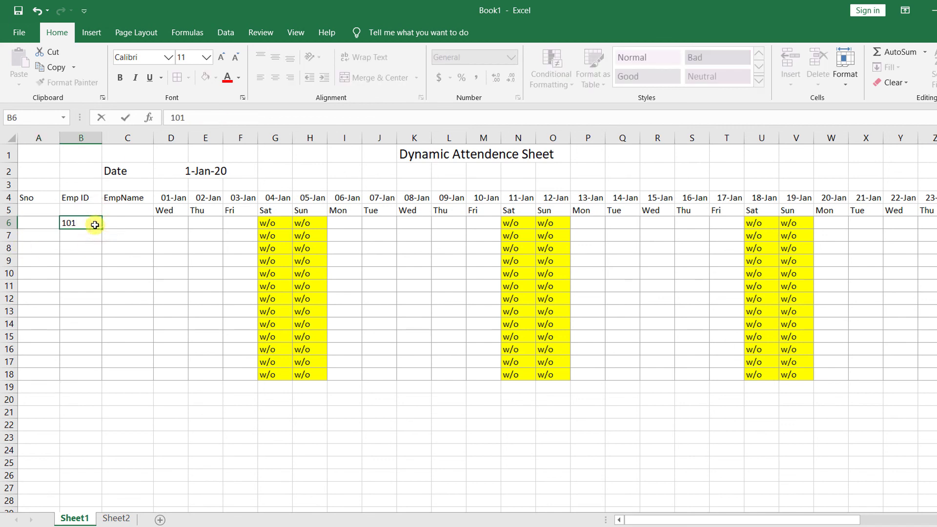
pyautogui.press('Return')
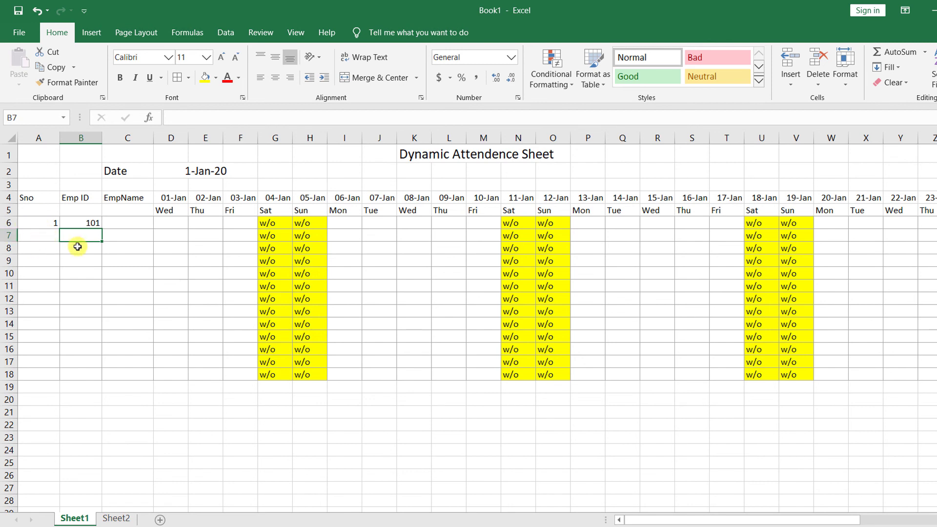
pyautogui.write('102')
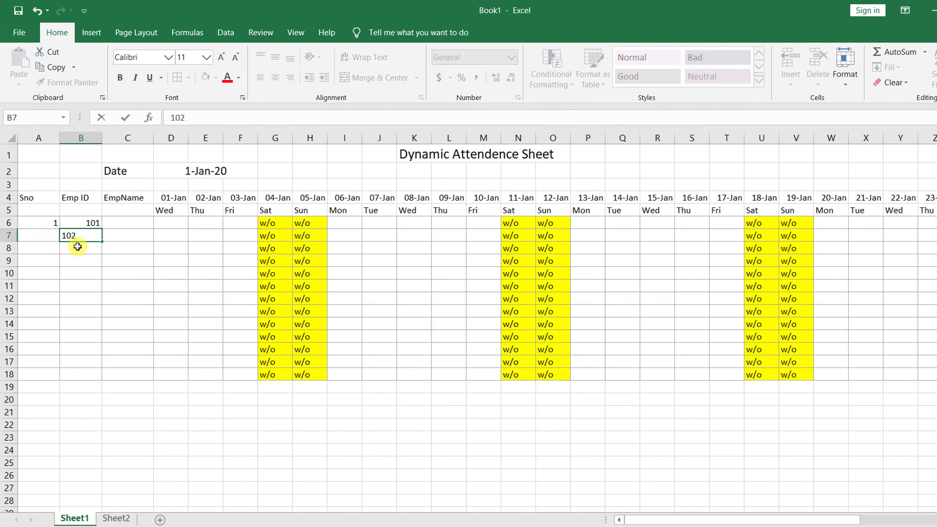
pyautogui.press('Return')
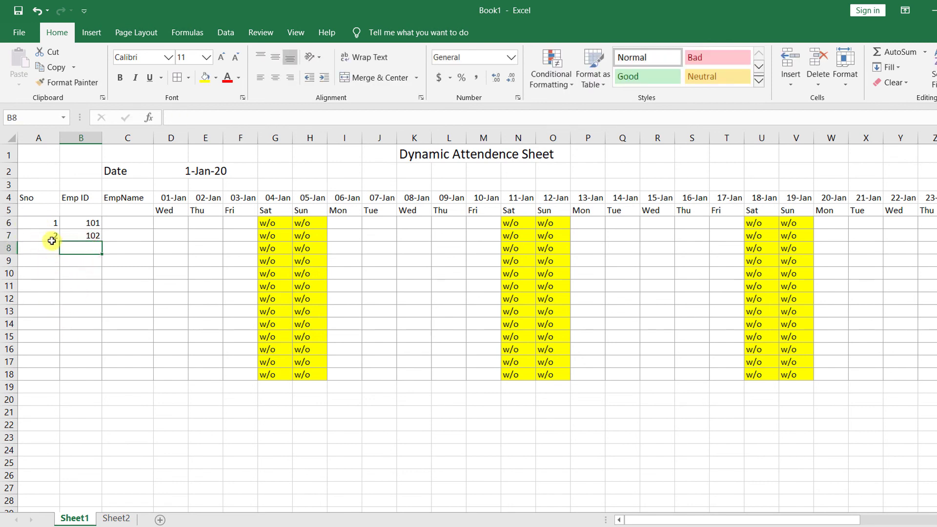
pyautogui.click(47, 222)
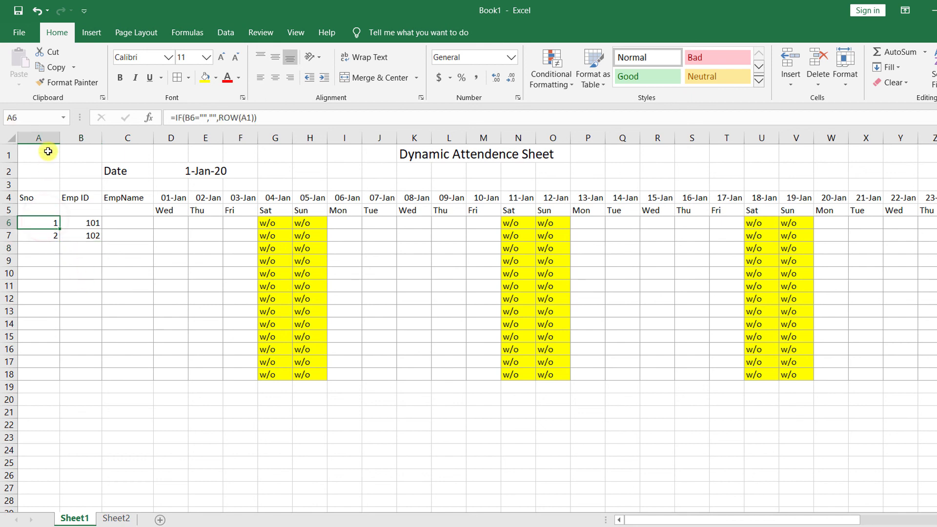
# Step: Left-align the contents of the entire sheet and clear the whole-sheet selection
pyautogui.click(10, 138)
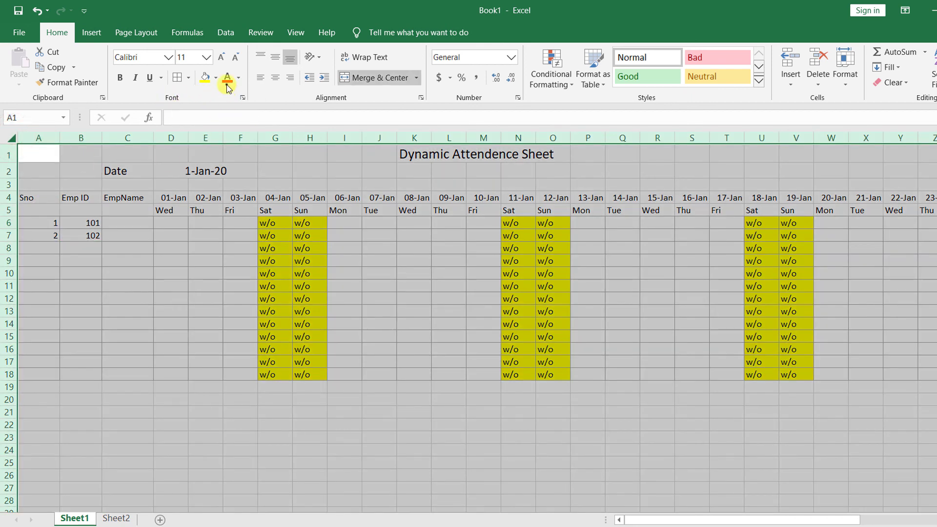
pyautogui.click(261, 78)
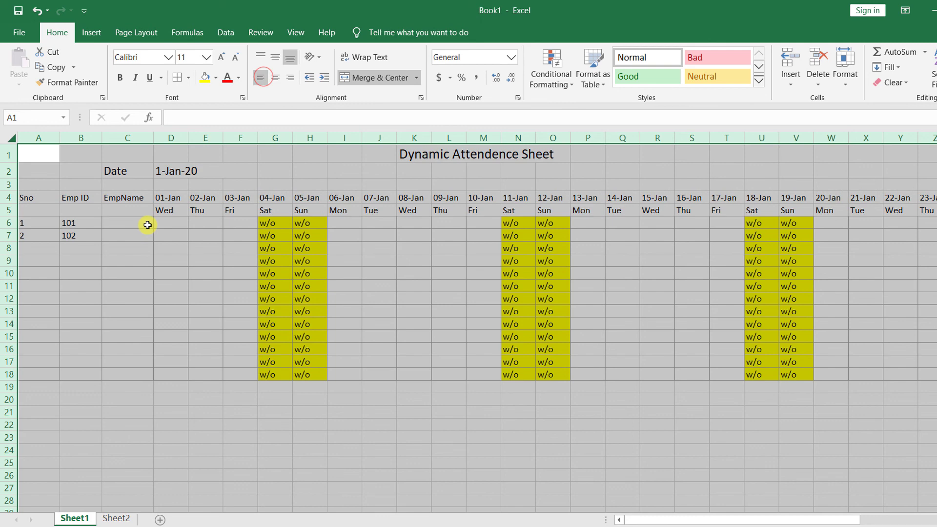
pyautogui.click(78, 235)
pyautogui.click(84, 223)
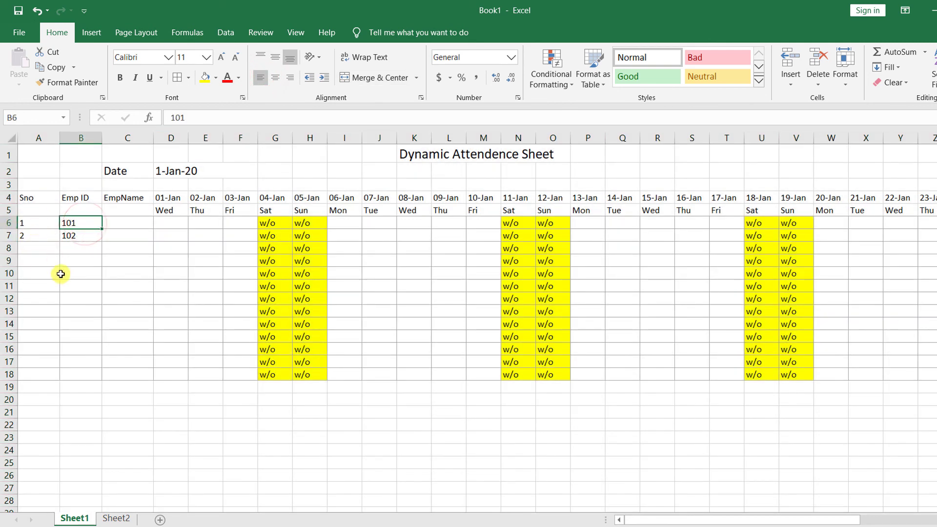
# Step: Enter the third employee ID in B8 and review the serial numbers beside the IDs in rows 6 to 9
pyautogui.click(78, 259)
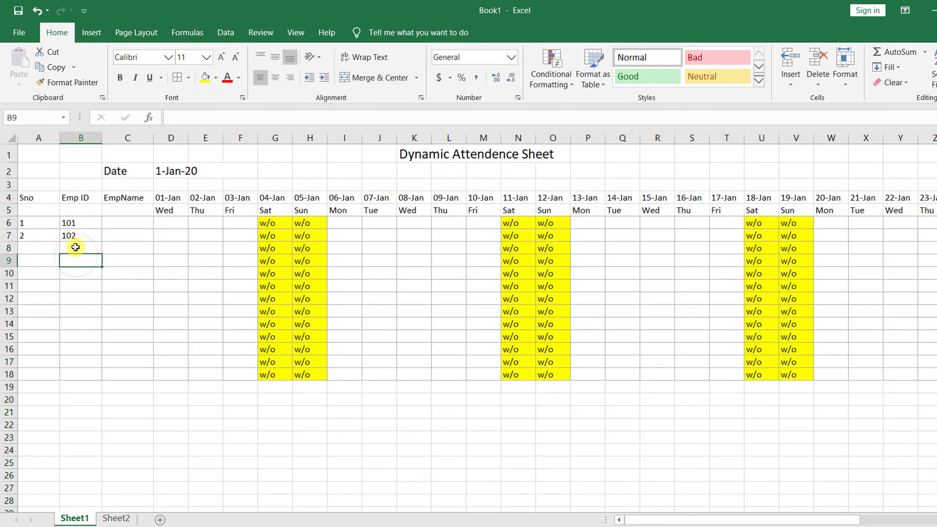
pyautogui.click(76, 248)
pyautogui.write('103')
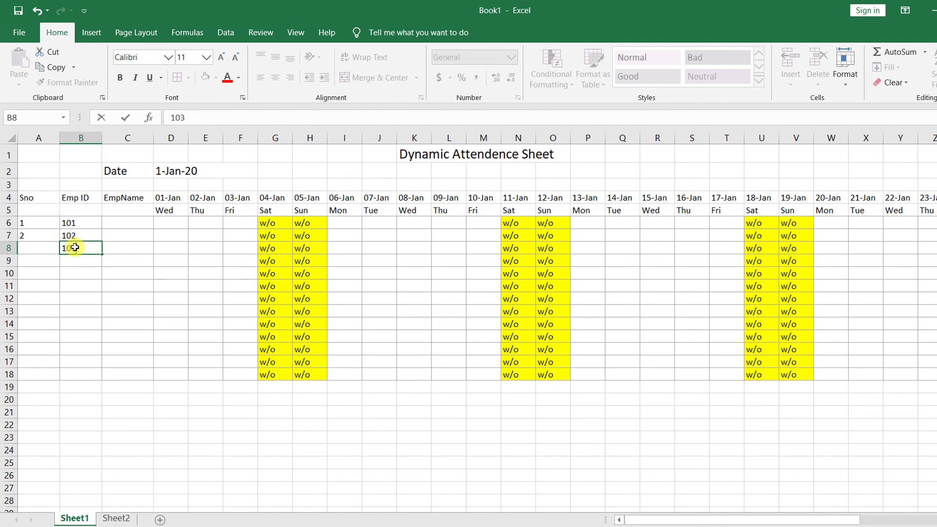
pyautogui.press('Return')
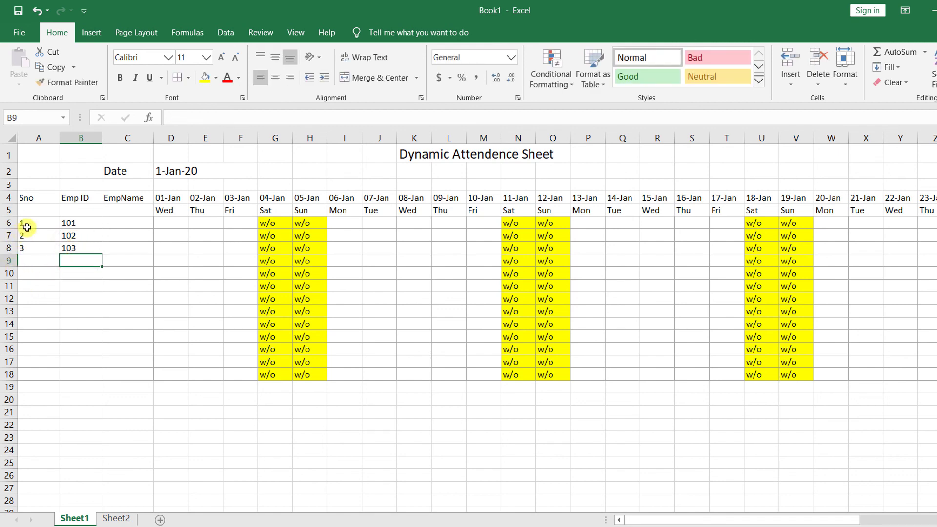
pyautogui.moveTo(27, 225); pyautogui.dragTo(28, 257)
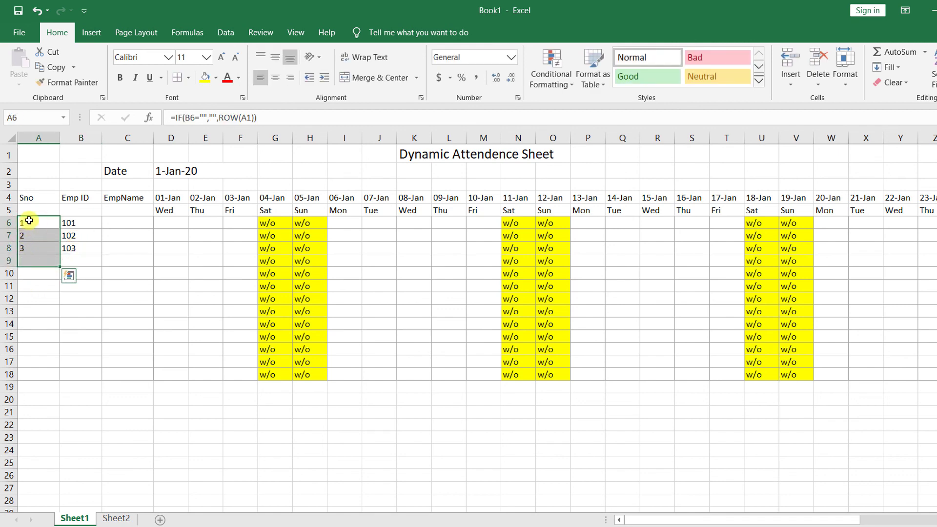
pyautogui.moveTo(69, 224); pyautogui.dragTo(79, 263)
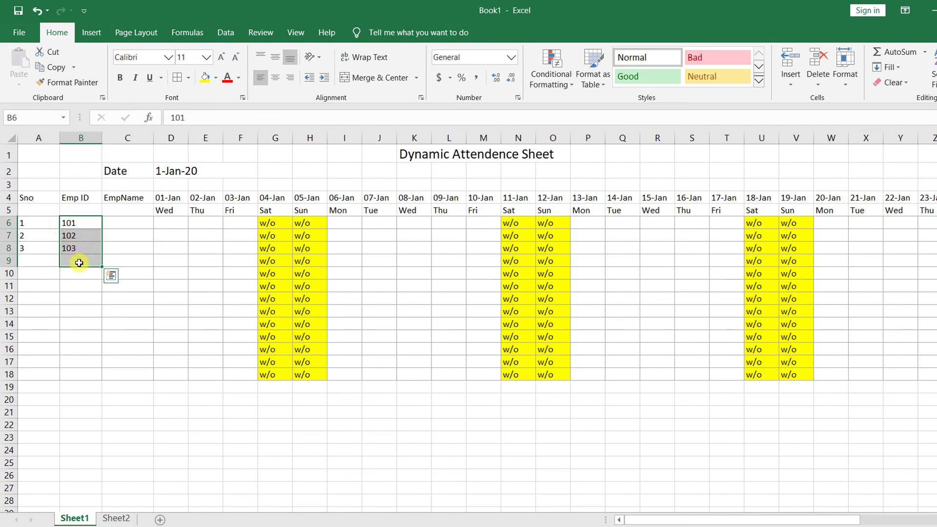
# Step: Clear the employee IDs in B6:B9 and enter 101 as the first Emp ID in B6
pyautogui.press('Delete')
pyautogui.click(40, 228)
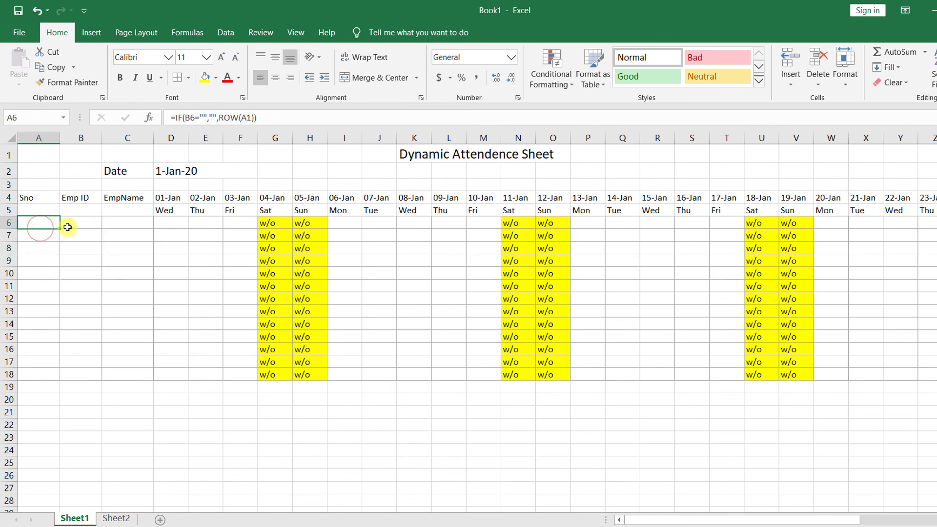
pyautogui.click(67, 227)
pyautogui.write('10')
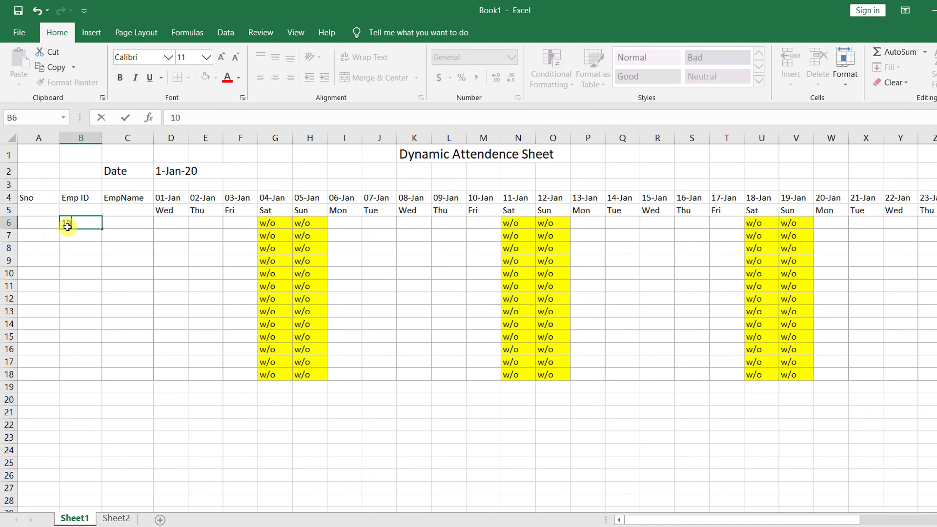
pyautogui.write('1')
pyautogui.click(79, 274)
pyautogui.click(105, 236)
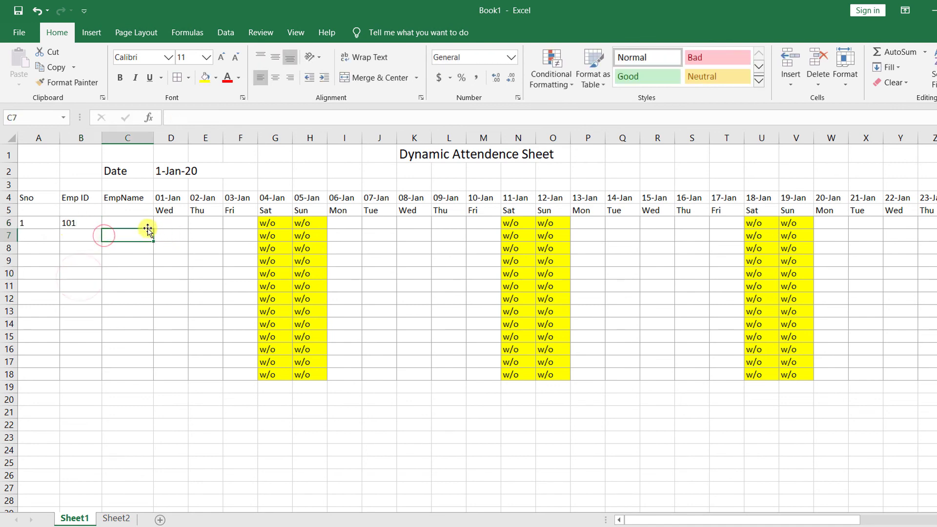
pyautogui.moveTo(136, 224); pyautogui.dragTo(391, 223)
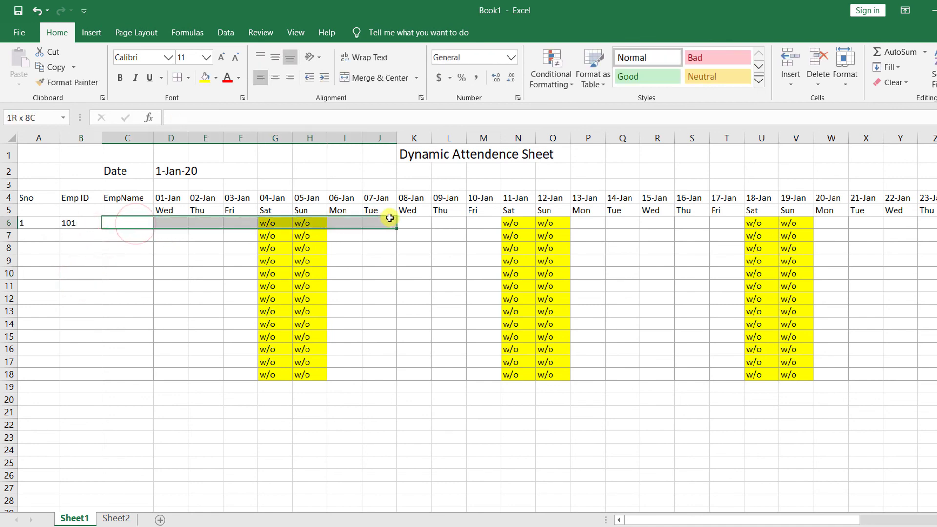
pyautogui.click(175, 224)
pyautogui.click(205, 425)
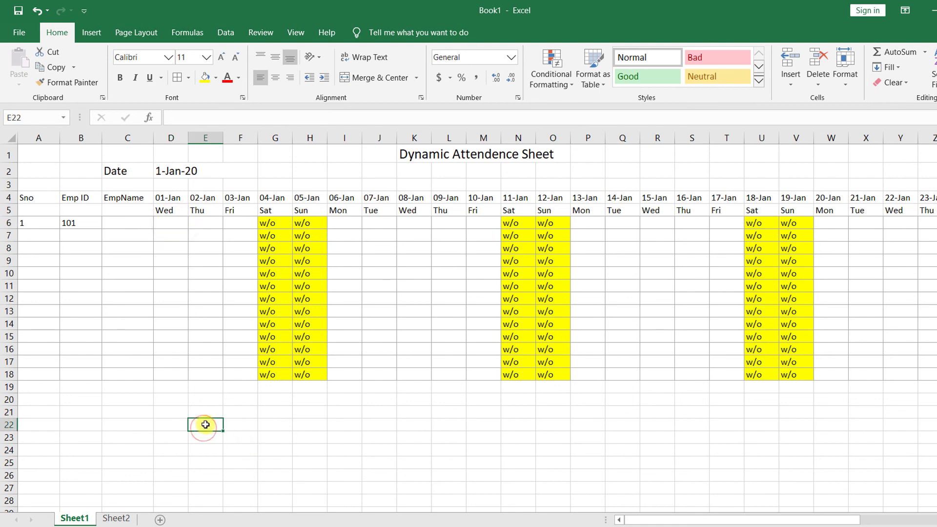
# Step: Format the empty range C21:W26 below the attendance grid as bold italic text at size 12
pyautogui.moveTo(121, 411); pyautogui.dragTo(829, 476)
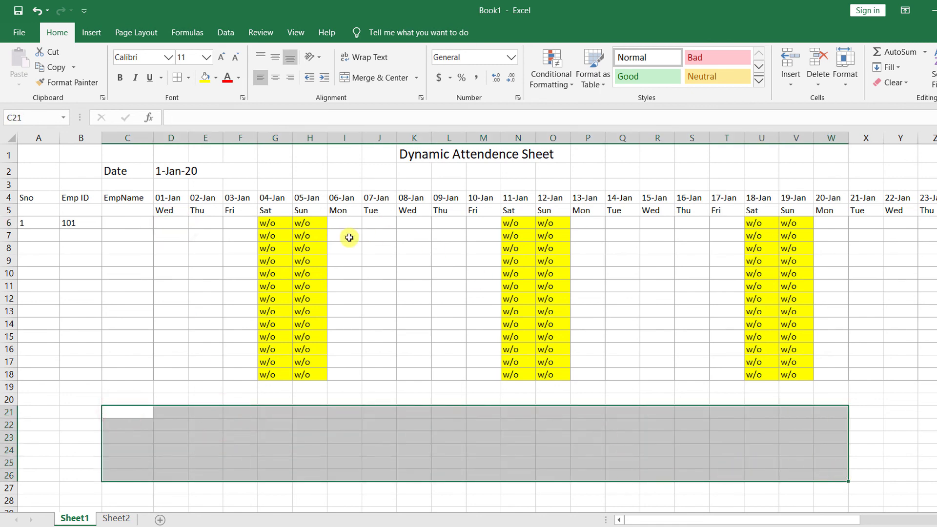
pyautogui.click(125, 80)
pyautogui.click(221, 58)
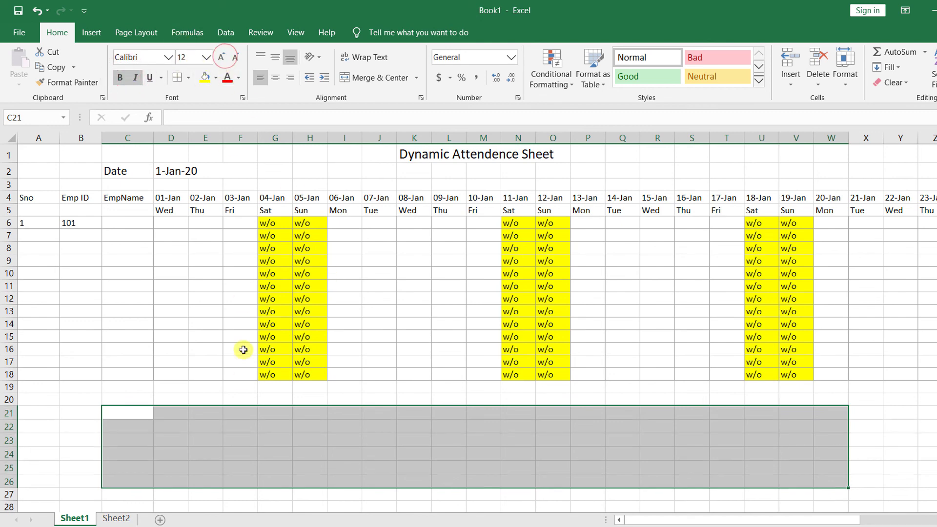
# Step: List the function names Match, Eomonth, Vlookup and And in cells F22 to F25
pyautogui.click(244, 426)
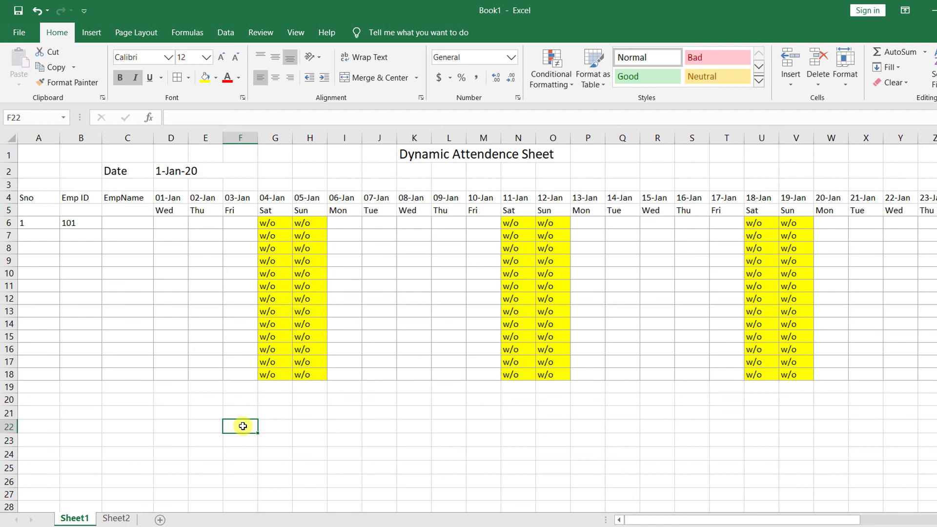
pyautogui.write('Month')
pyautogui.press('Return')
pyautogui.write('E')
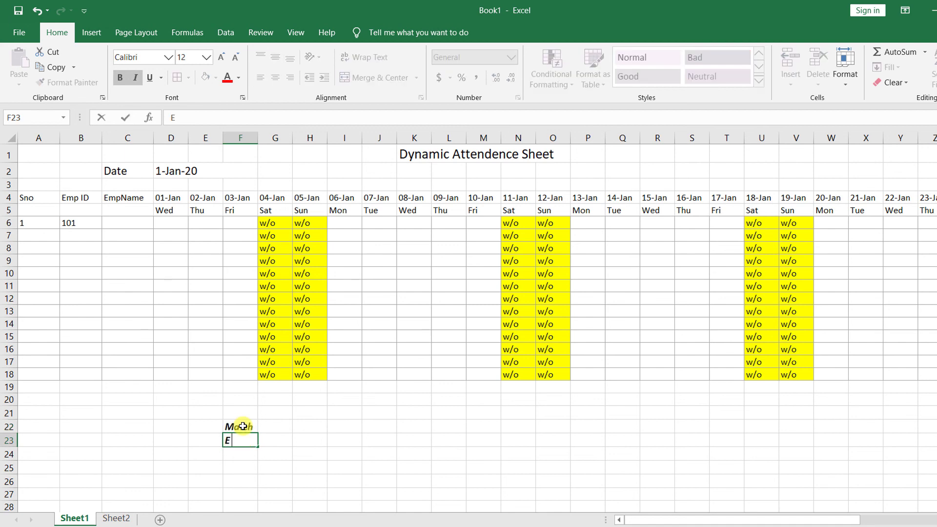
pyautogui.write('omonth')
pyautogui.press('Return')
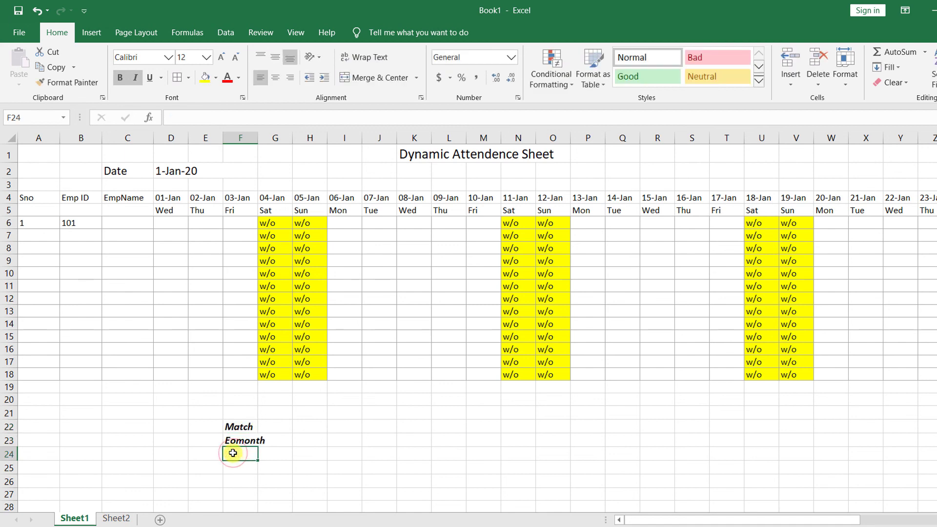
pyautogui.write('Vlookup')
pyautogui.press('Return')
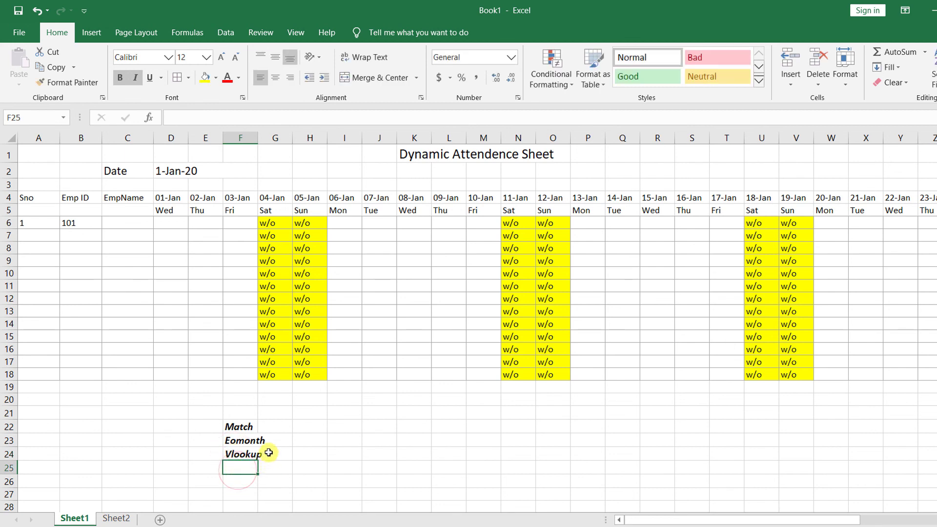
pyautogui.moveTo(234, 427); pyautogui.dragTo(262, 455)
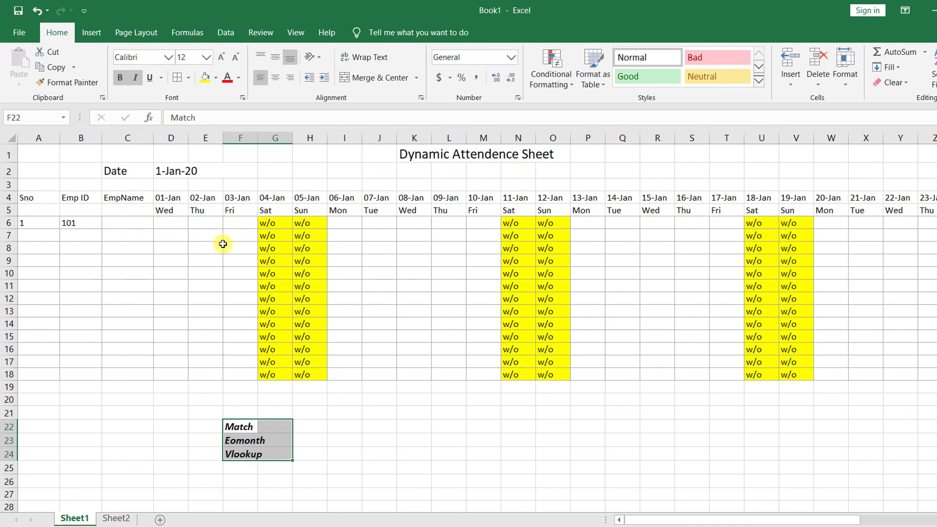
pyautogui.click(235, 465)
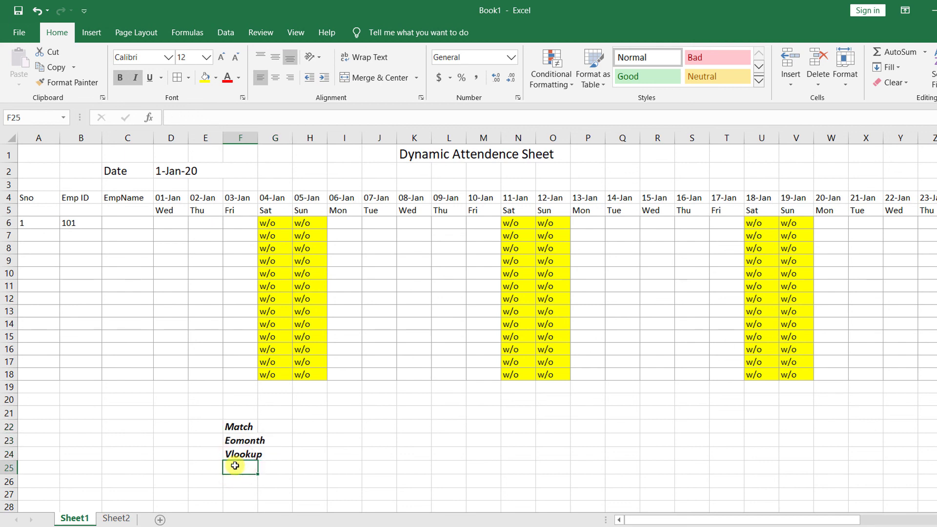
pyautogui.write('And')
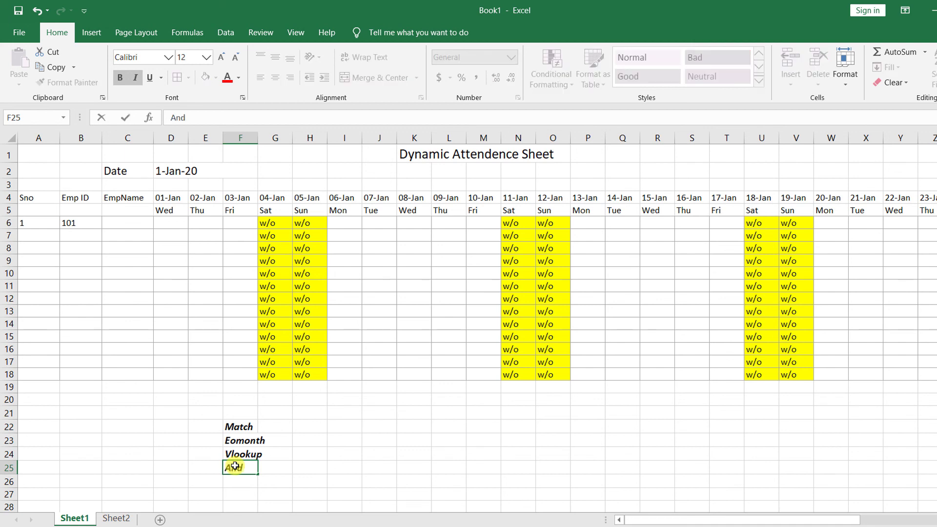
pyautogui.click(305, 432)
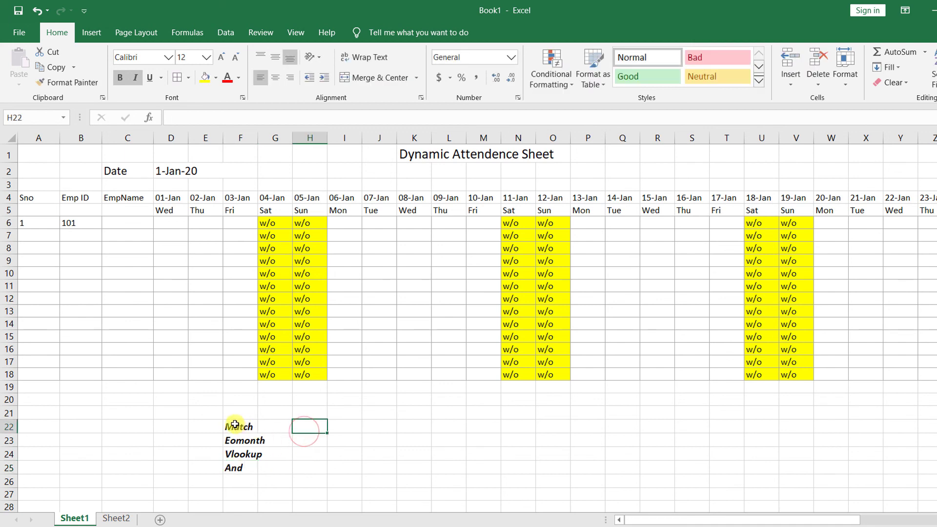
# Step: Go over the function names listed in F22:F25 one by one
pyautogui.moveTo(235, 426); pyautogui.dragTo(287, 465)
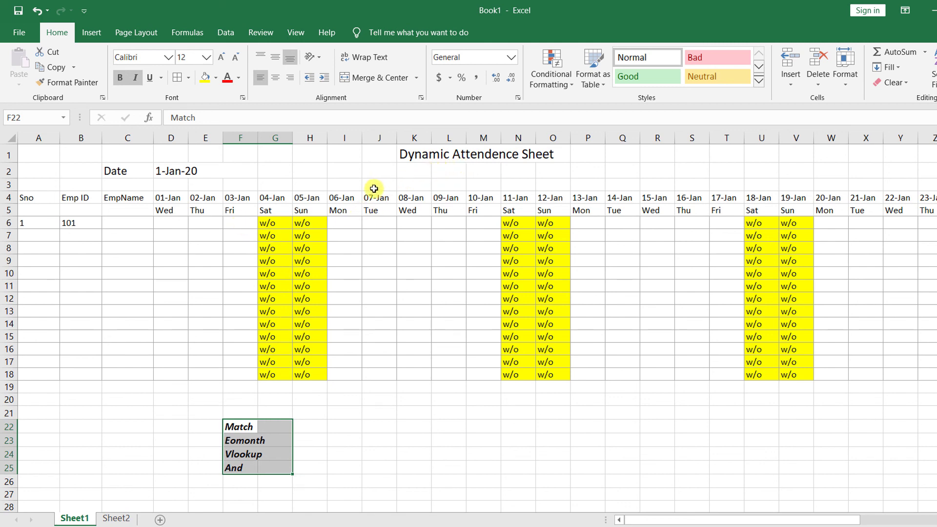
pyautogui.click(313, 428)
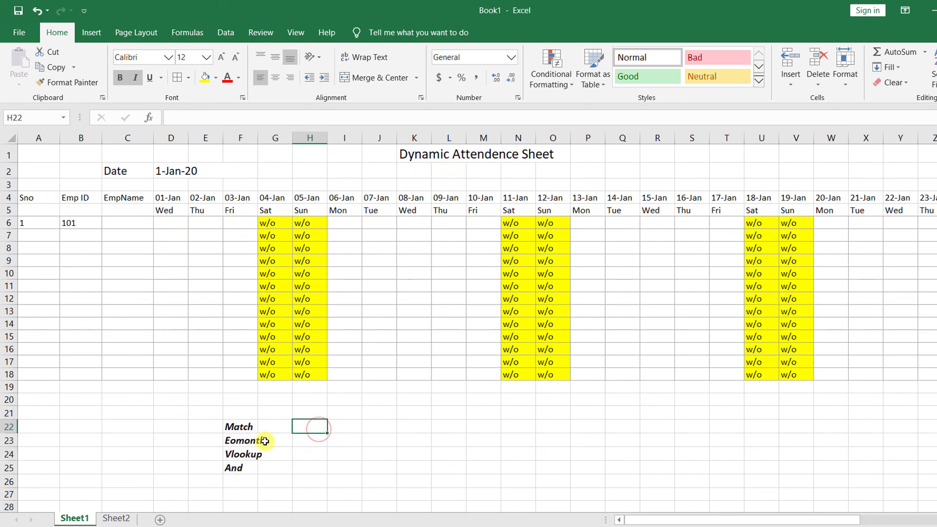
pyautogui.click(242, 427)
pyautogui.click(238, 456)
pyautogui.click(236, 441)
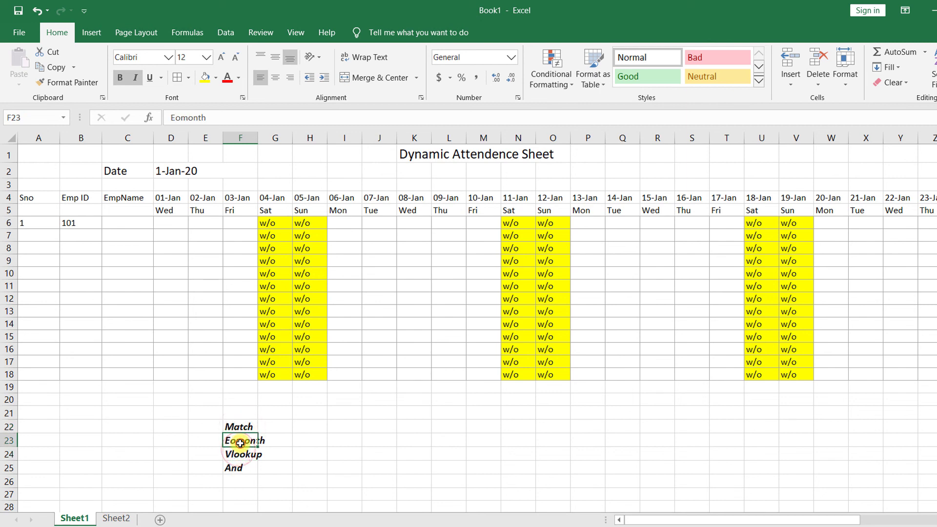
pyautogui.click(237, 455)
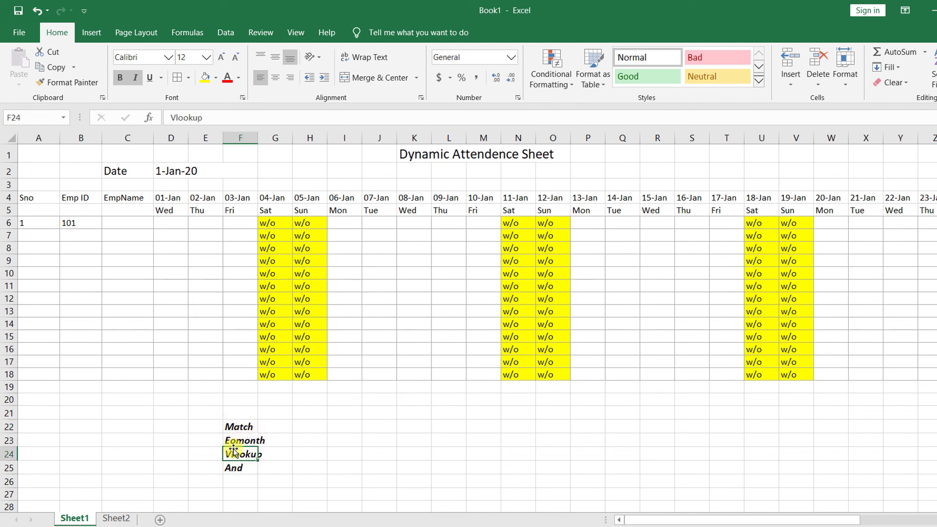
pyautogui.click(237, 470)
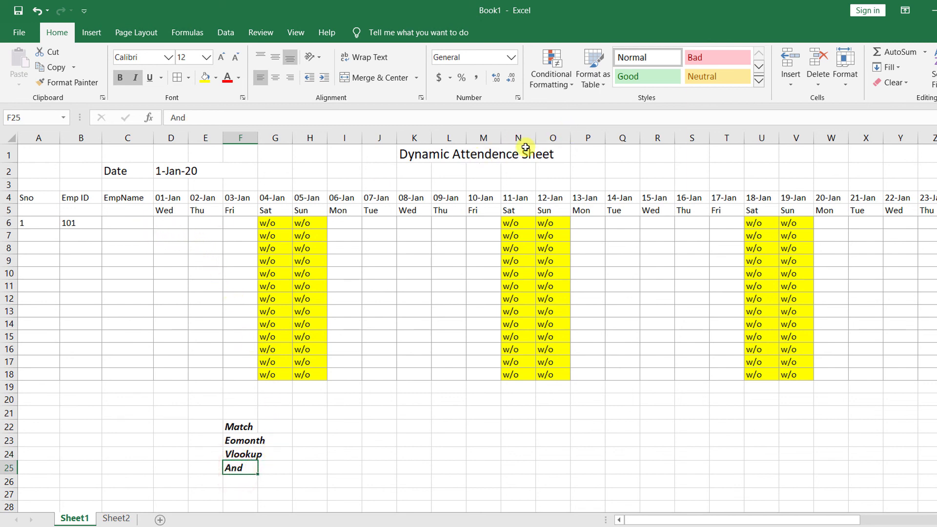
# Step: Examine the weekly-off formula in the attendance cells and the range of dates it covers
pyautogui.click(131, 231)
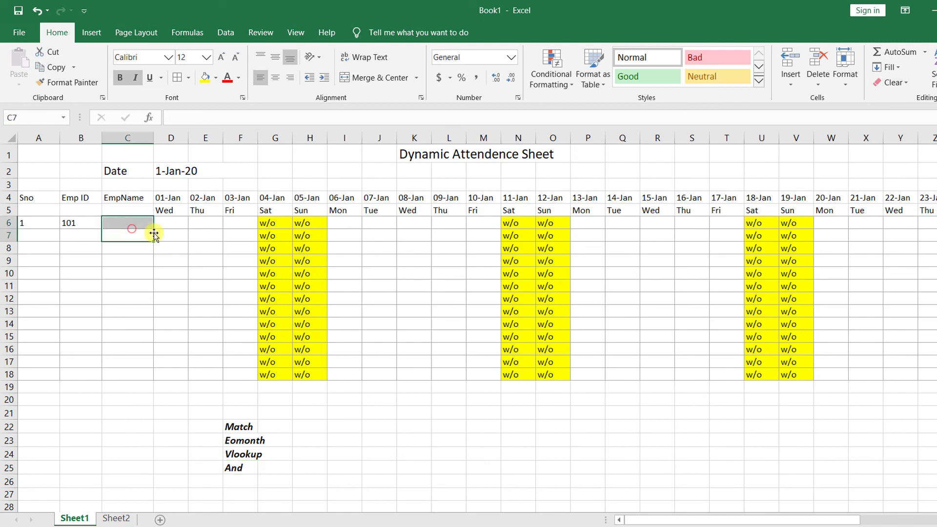
pyautogui.click(172, 226)
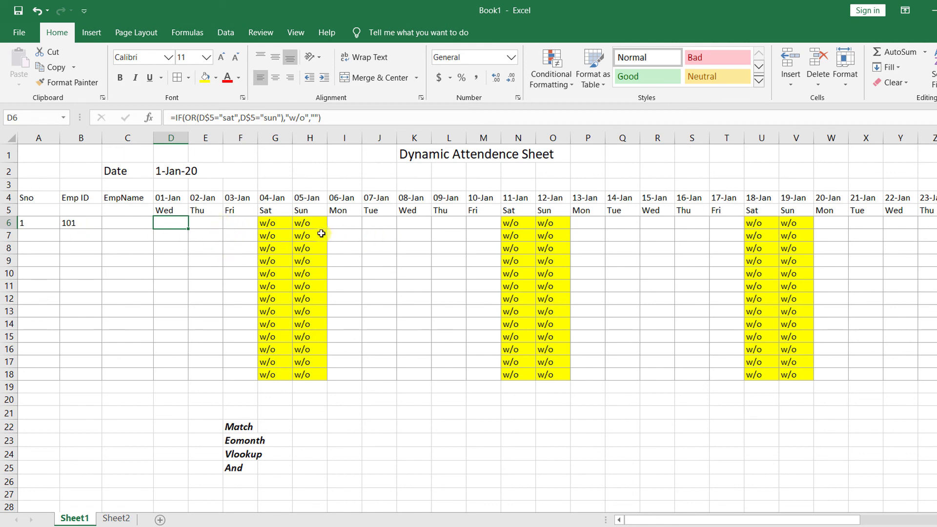
pyautogui.click(167, 221)
pyautogui.moveTo(166, 224)
pyautogui.mouseDown()
pyautogui.moveTo(607, 354)
pyautogui.moveTo(688, 360)
pyautogui.mouseUp()
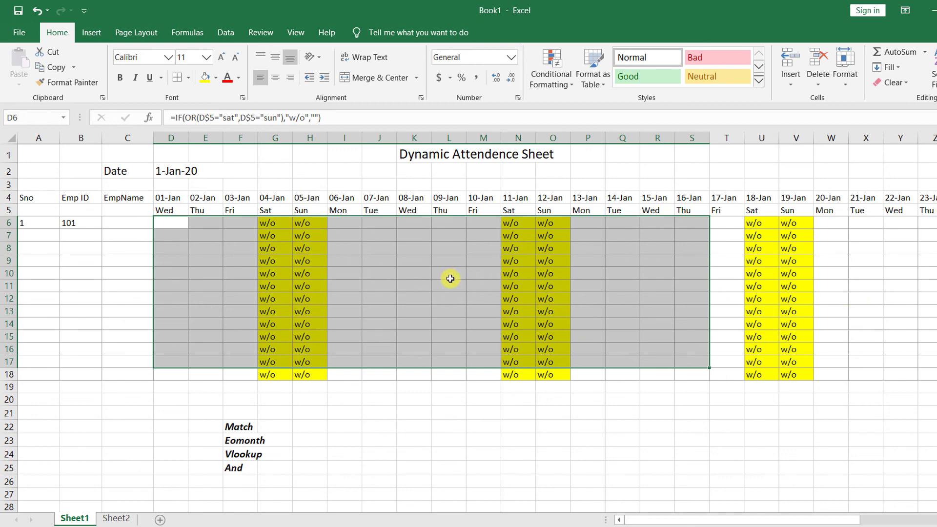
pyautogui.click(173, 236)
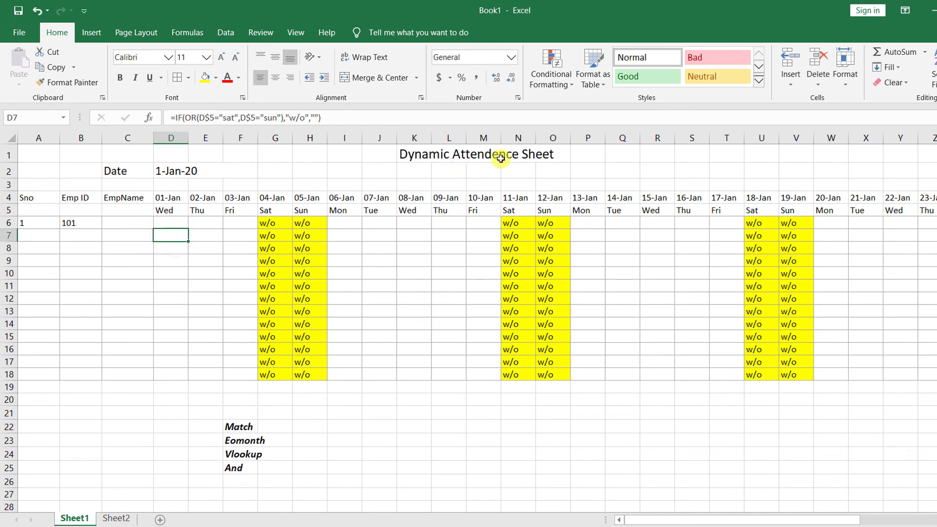
pyautogui.moveTo(165, 223)
pyautogui.mouseDown()
pyautogui.moveTo(396, 324)
pyautogui.moveTo(669, 383)
pyautogui.moveTo(751, 384)
pyautogui.mouseUp()
pyautogui.click(331, 337)
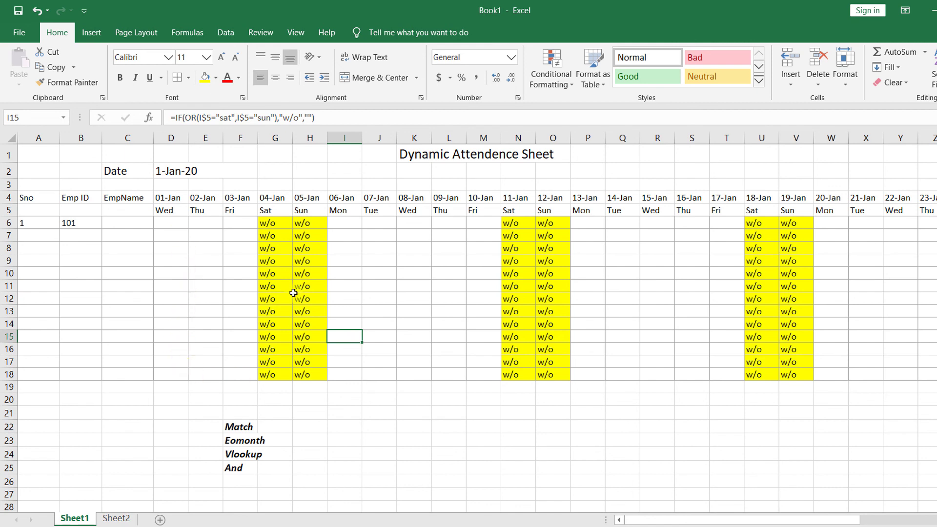
pyautogui.moveTo(273, 228)
pyautogui.mouseDown()
pyautogui.moveTo(352, 305)
pyautogui.moveTo(636, 364)
pyautogui.moveTo(813, 375)
pyautogui.mouseUp()
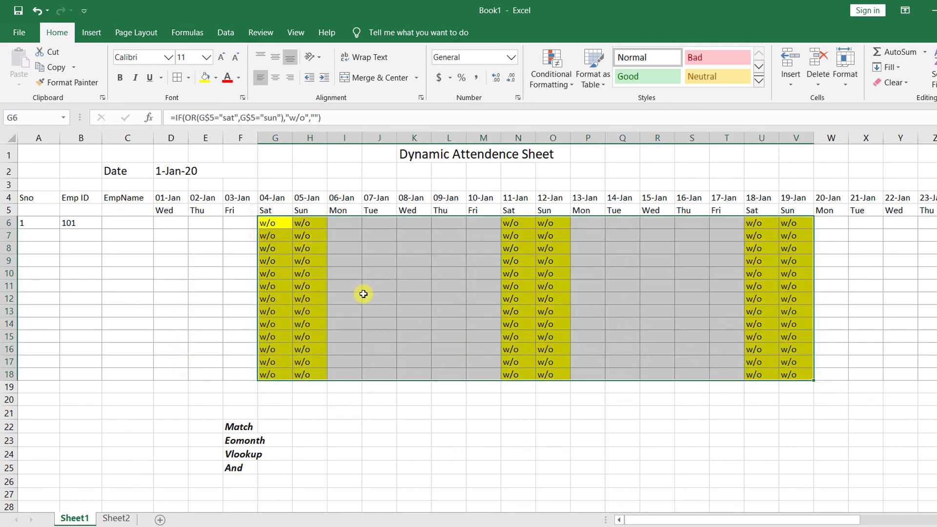
# Step: Clear the weekly-off formulas from the attendance grid starting at D6, rows 6 to 18 under all the January dates
pyautogui.moveTo(171, 222); pyautogui.dragTo(934, 375)
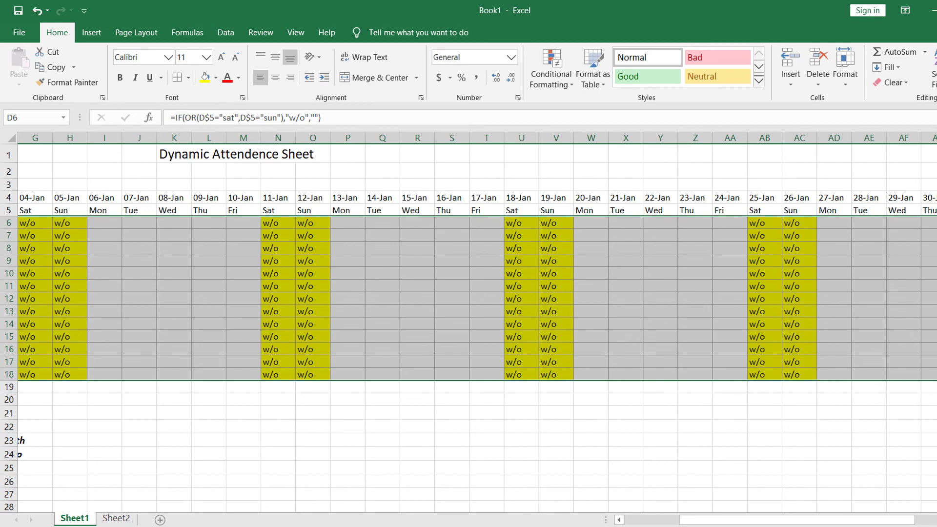
pyautogui.moveTo(935, 375); pyautogui.dragTo(935, 375)
pyautogui.press('Delete')
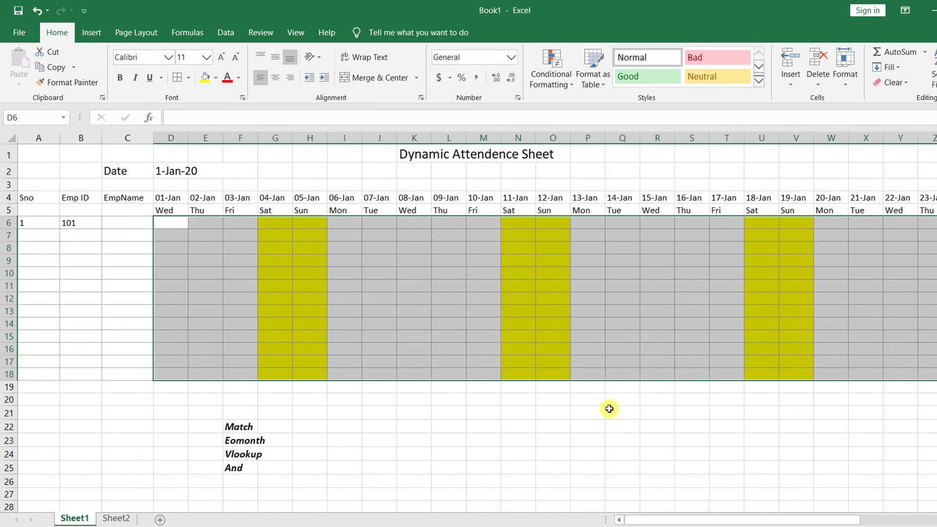
pyautogui.click(211, 250)
pyautogui.click(162, 222)
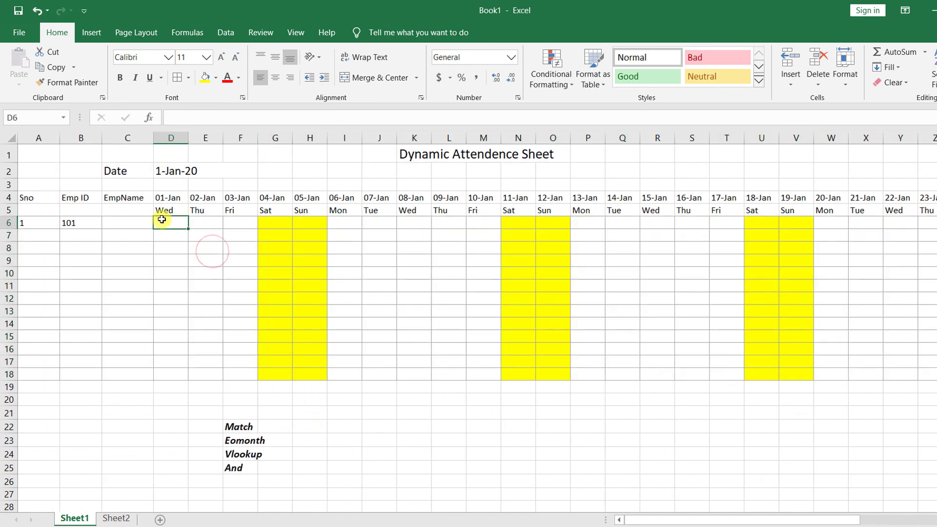
# Step: Check the lookup table of employee IDs, dates and attendance on Sheet2, and return to the attendance grid on Sheet1
pyautogui.click(81, 226)
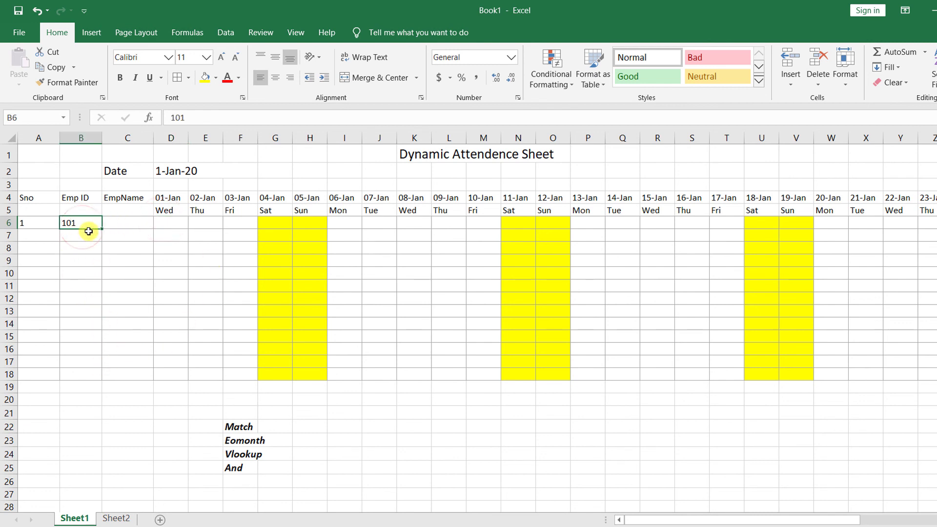
pyautogui.click(117, 518)
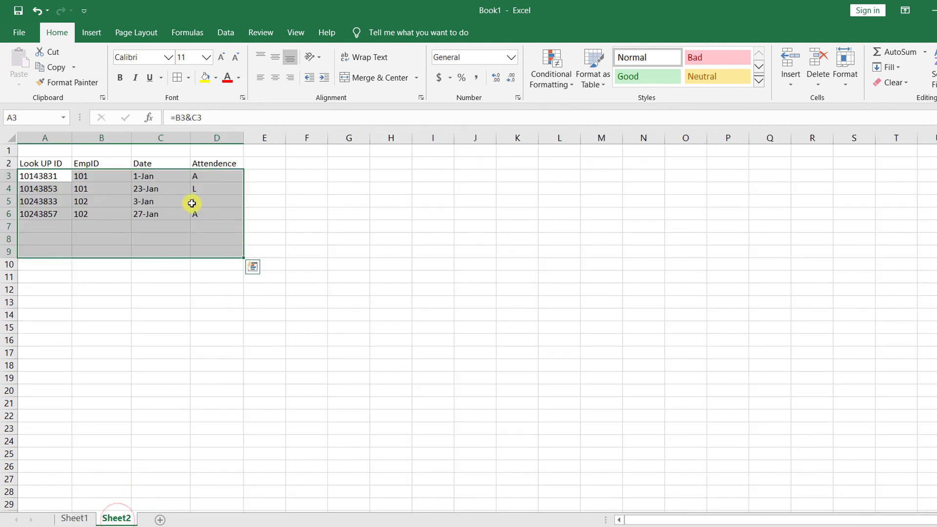
pyautogui.click(80, 519)
pyautogui.moveTo(166, 226); pyautogui.dragTo(690, 217)
# Step: Start a VLOOKUP formula in D6 of Sheet1 with $B6&D$4 as the lookup value, combining employee ID and date
pyautogui.click(183, 224)
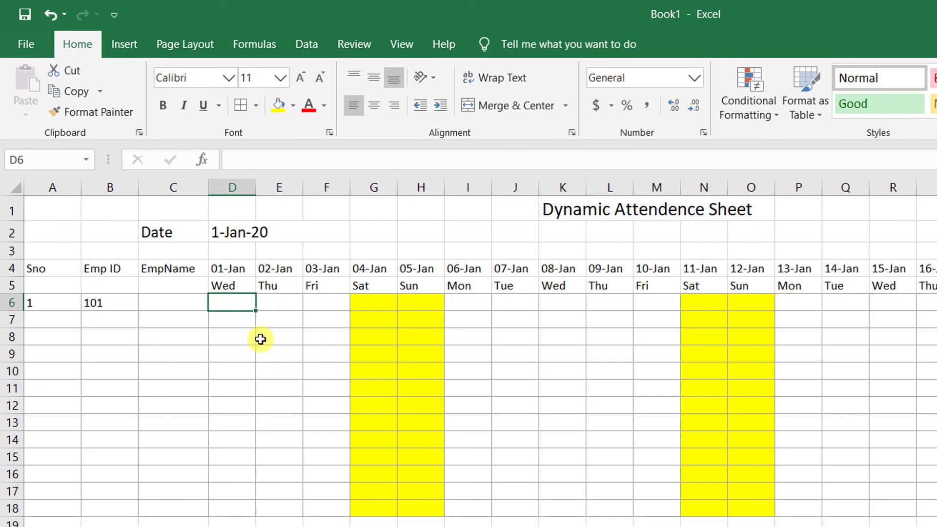
pyautogui.write('=')
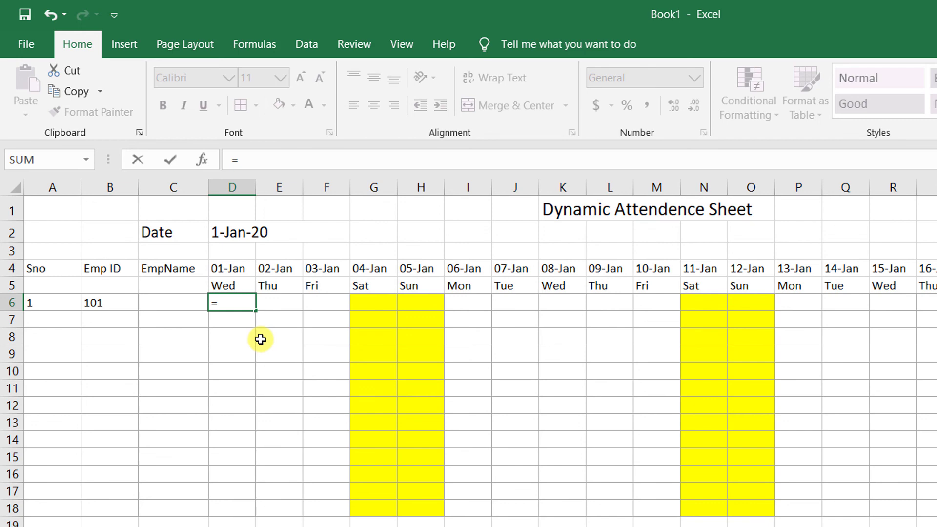
pyautogui.write('vloo')
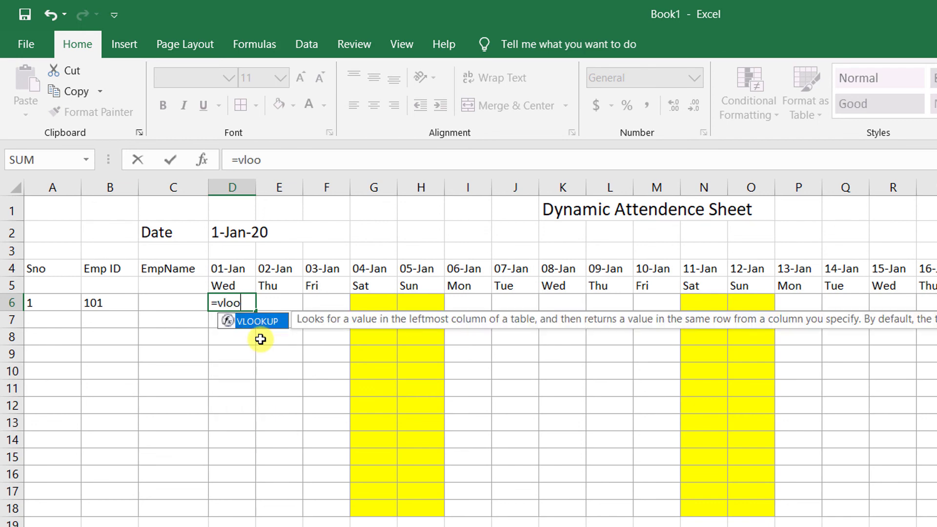
pyautogui.write('kup(')
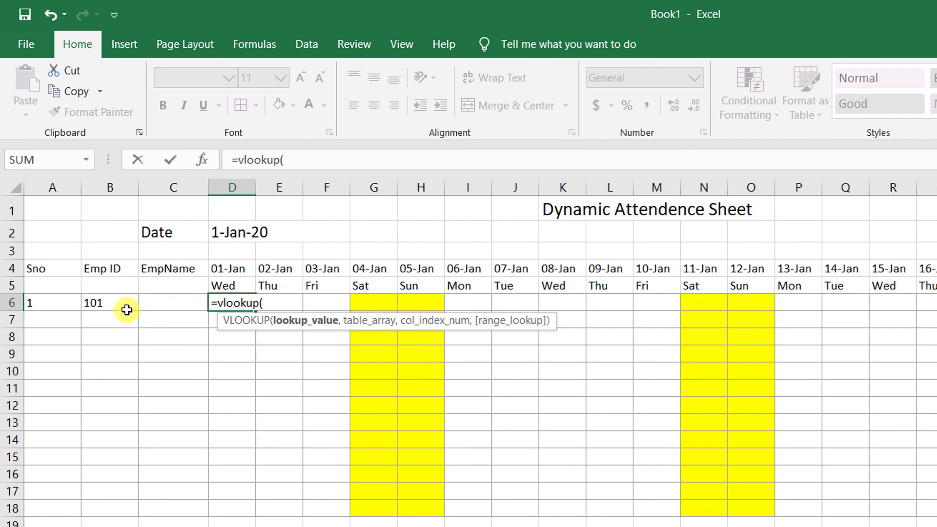
pyautogui.click(101, 311)
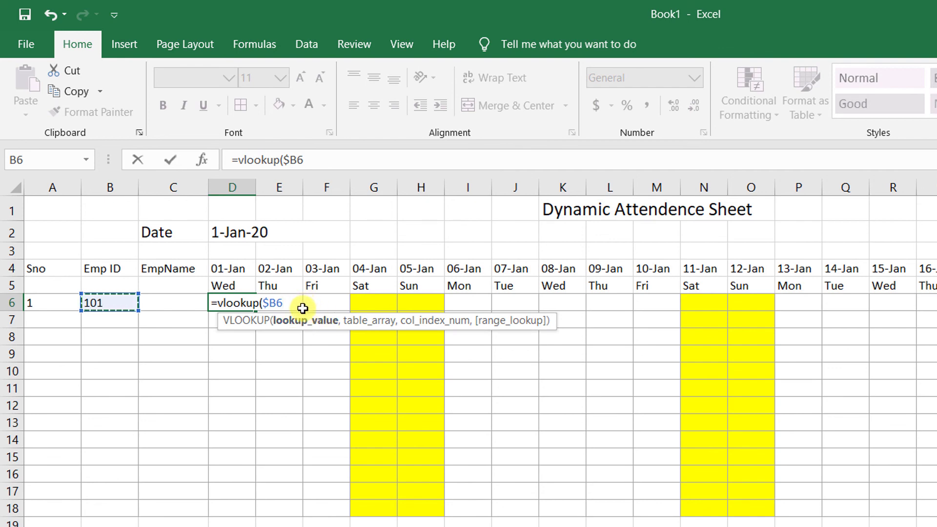
pyautogui.write('&')
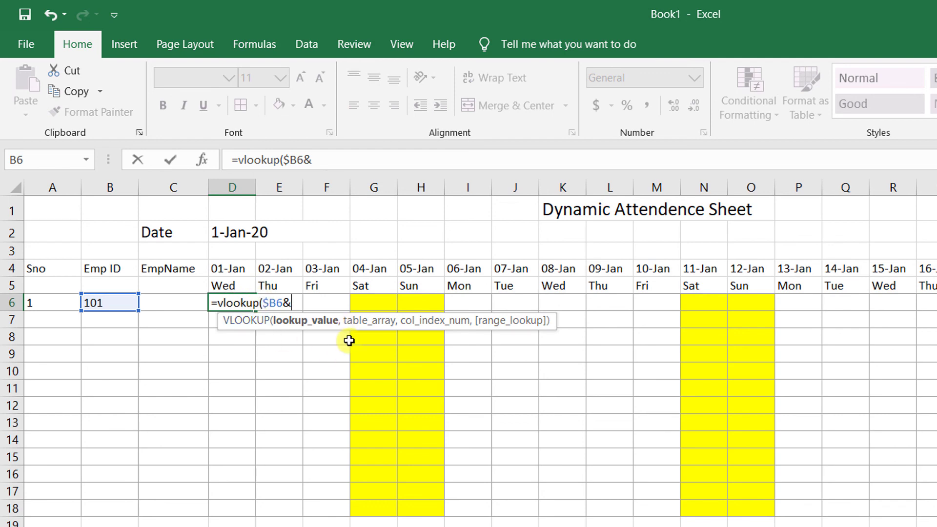
pyautogui.click(234, 268)
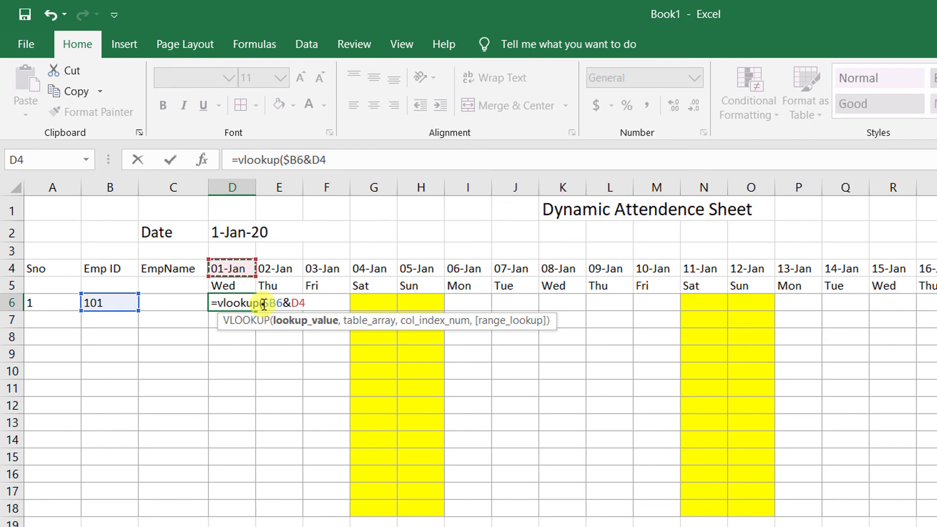
pyautogui.press('F4')
pyautogui.write(',')
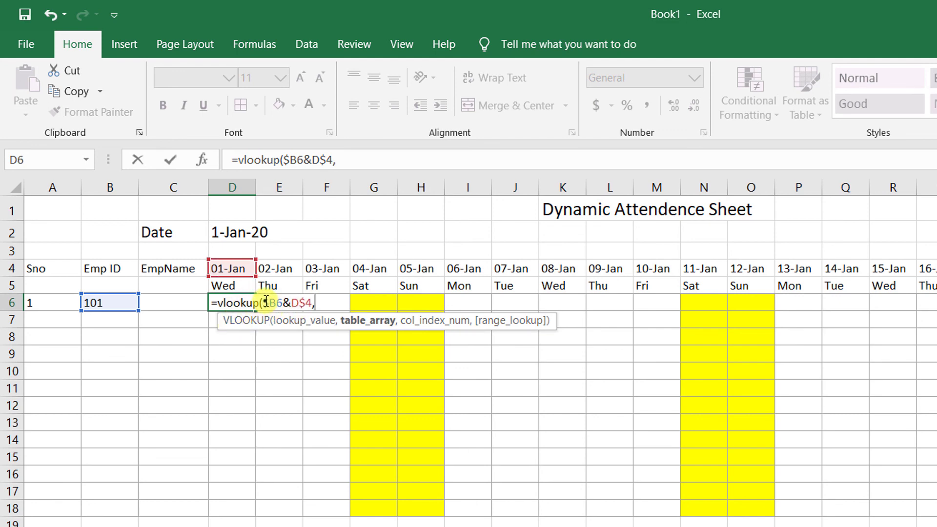
pyautogui.moveTo(263, 306); pyautogui.dragTo(307, 293)
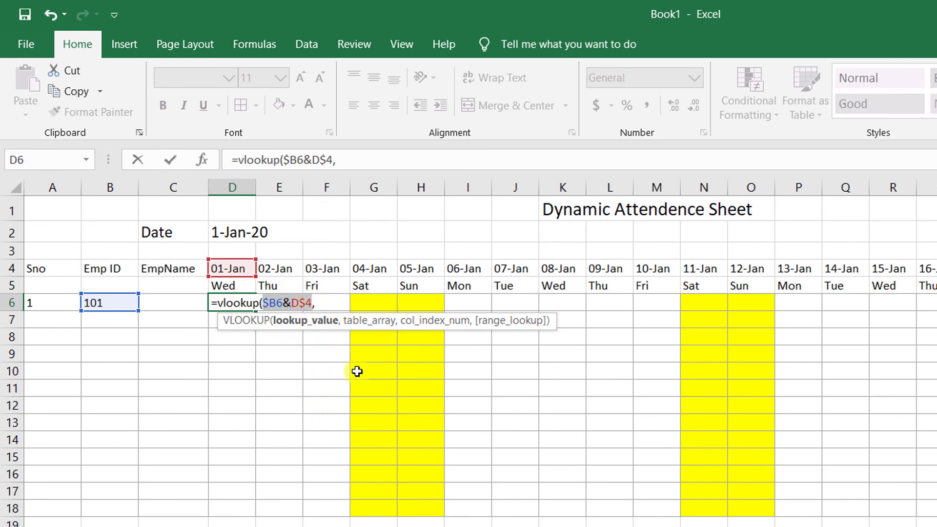
pyautogui.click(327, 300)
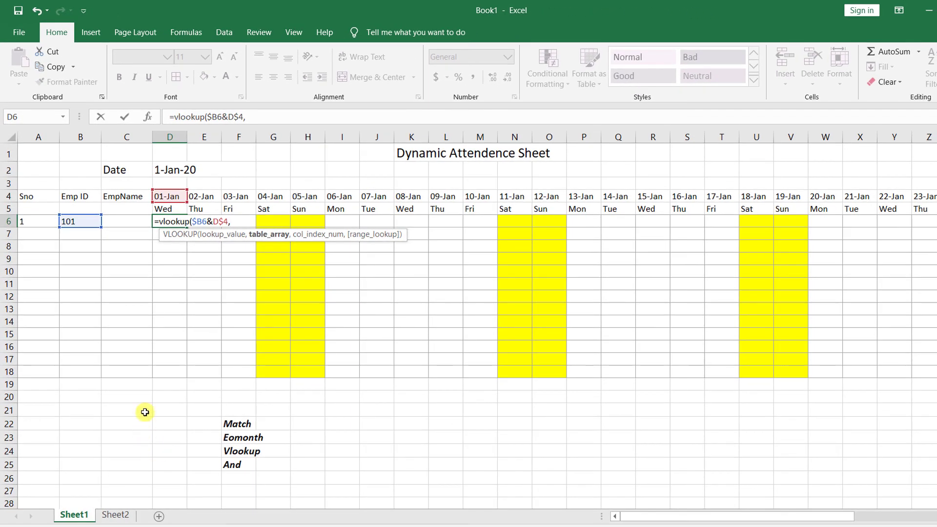
# Step: Set the VLOOKUP's table array to the absolute range Sheet2!$A$2:$D$27
pyautogui.click(116, 516)
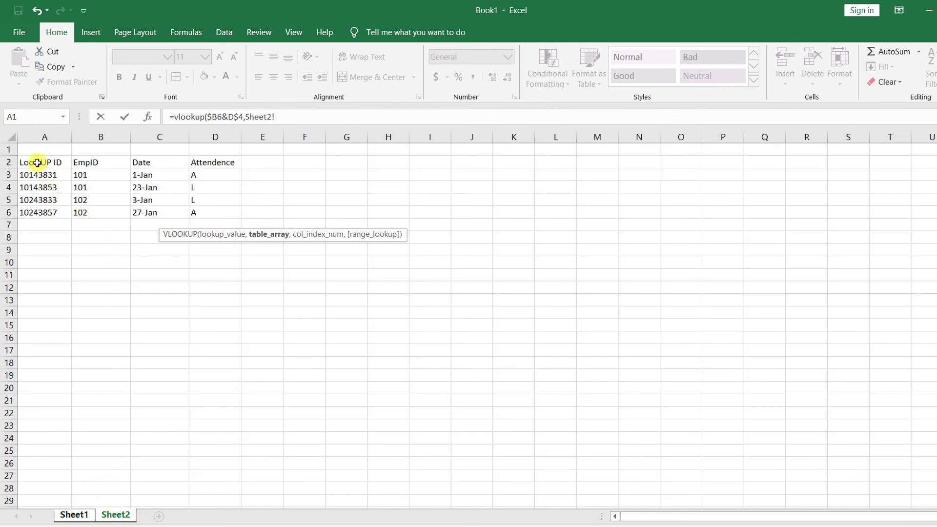
pyautogui.moveTo(37, 163); pyautogui.dragTo(217, 373)
pyautogui.moveTo(217, 373); pyautogui.dragTo(216, 424)
pyautogui.moveTo(36, 162); pyautogui.dragTo(171, 239)
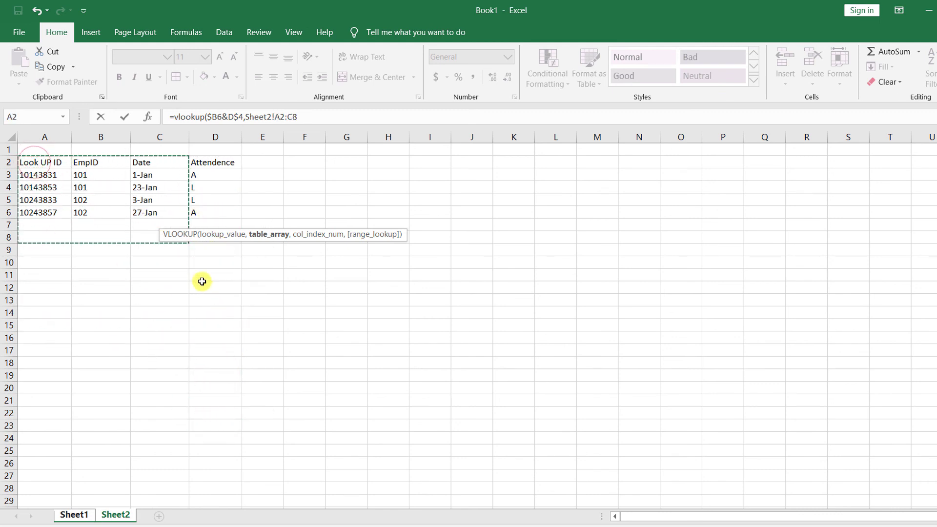
pyautogui.click(214, 312)
pyautogui.moveTo(36, 162); pyautogui.dragTo(191, 246)
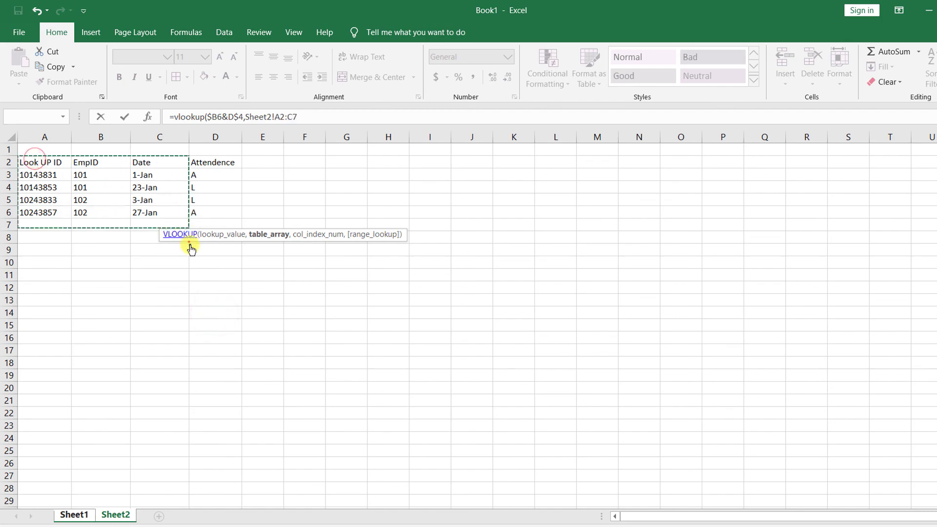
pyautogui.click(216, 309)
pyautogui.moveTo(36, 162); pyautogui.dragTo(204, 204)
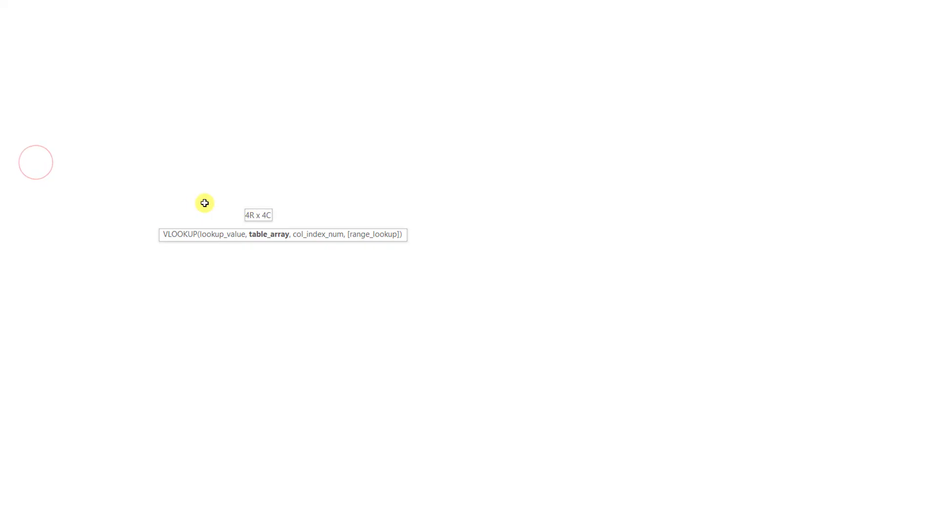
pyautogui.hotkey('alt', 'Tab')
pyautogui.moveTo(36, 161); pyautogui.dragTo(218, 313)
pyautogui.click(218, 353)
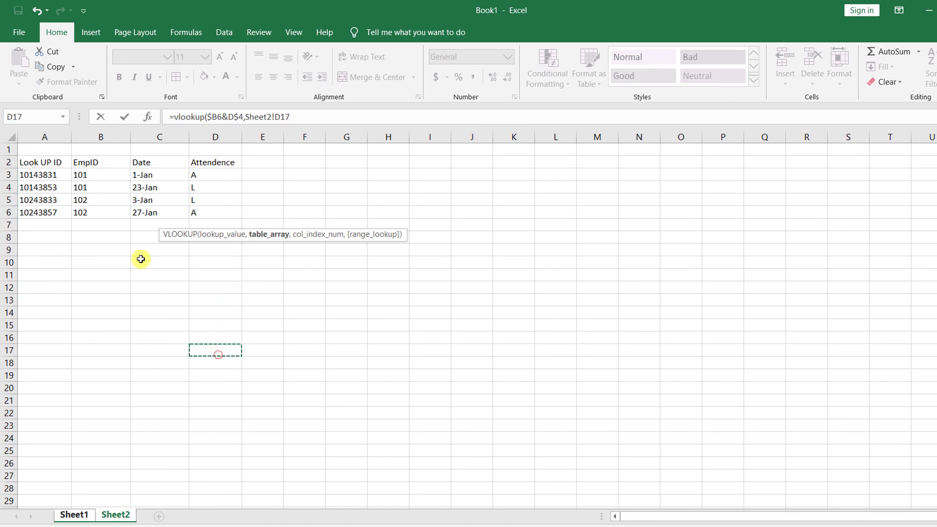
pyautogui.moveTo(33, 160); pyautogui.dragTo(215, 213)
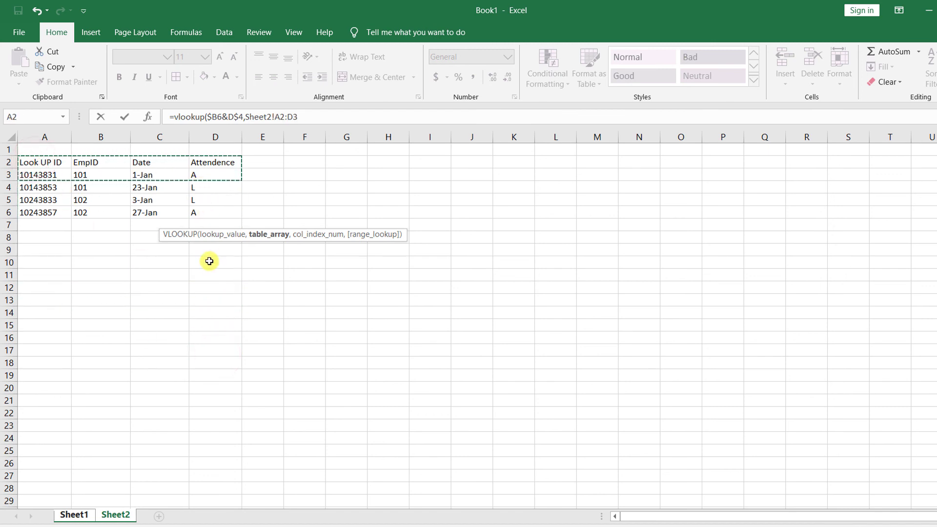
pyautogui.click(210, 264)
pyautogui.moveTo(39, 162); pyautogui.dragTo(214, 456)
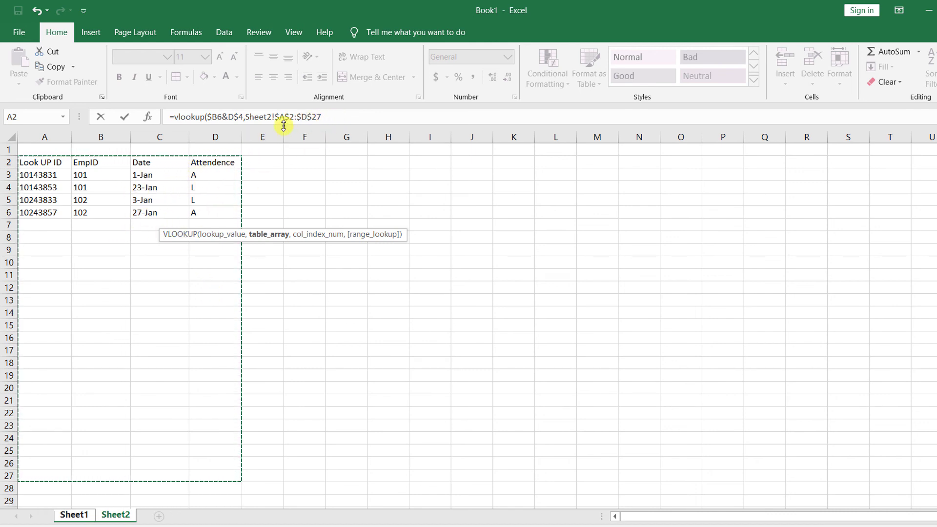
pyautogui.moveTo(335, 116); pyautogui.dragTo(247, 116)
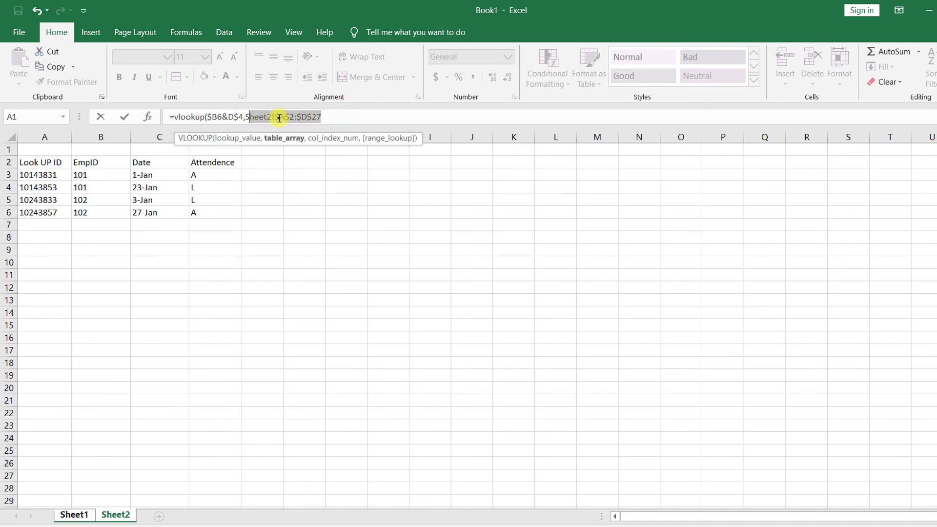
pyautogui.click(333, 117)
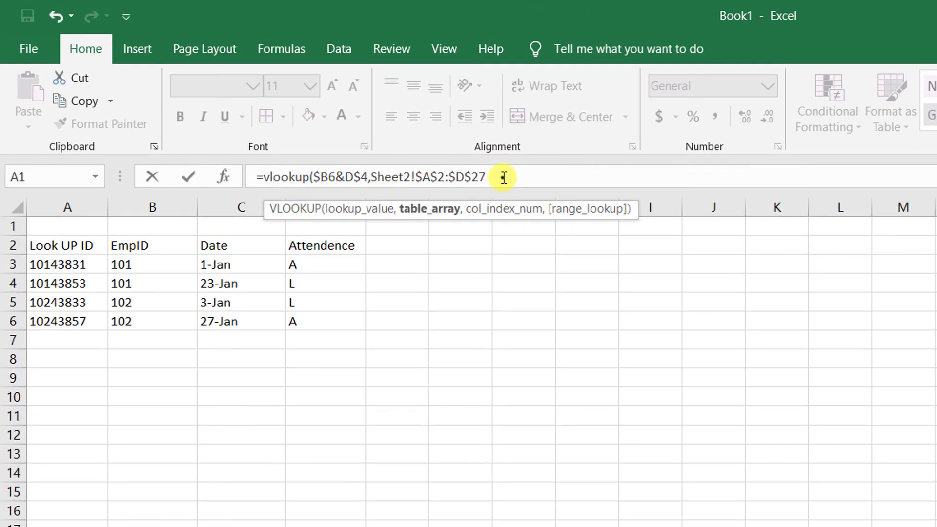
# Step: Complete the VLOOKUP with column index 4 and exact match 0, and enter the formula in D6
pyautogui.write(',')
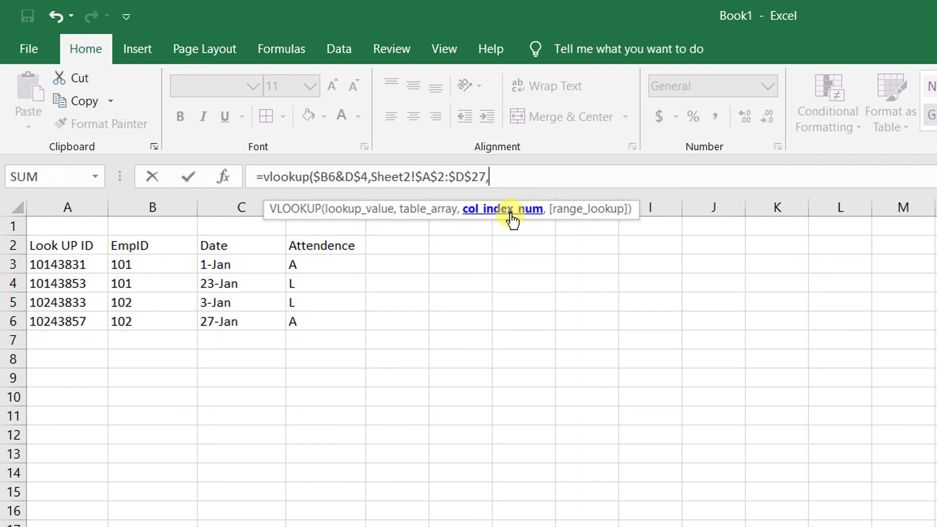
pyautogui.write('4')
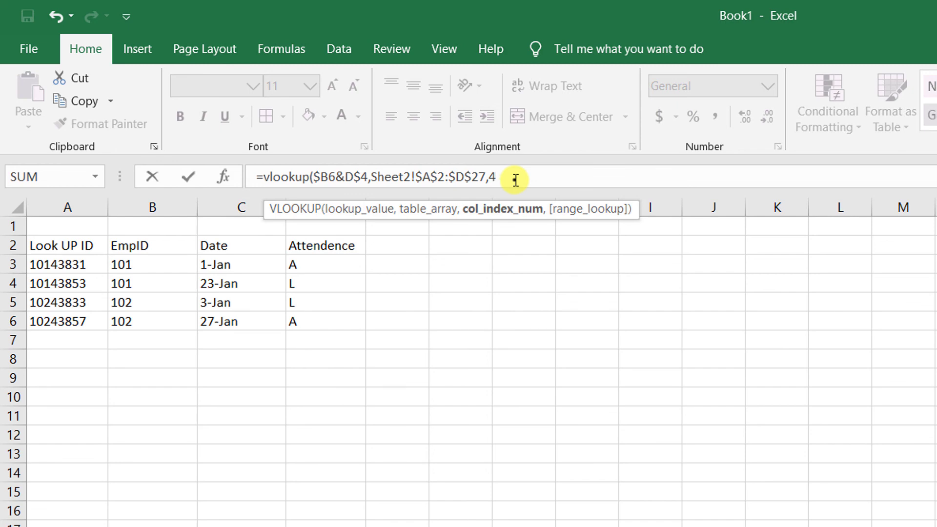
pyautogui.write(',0')
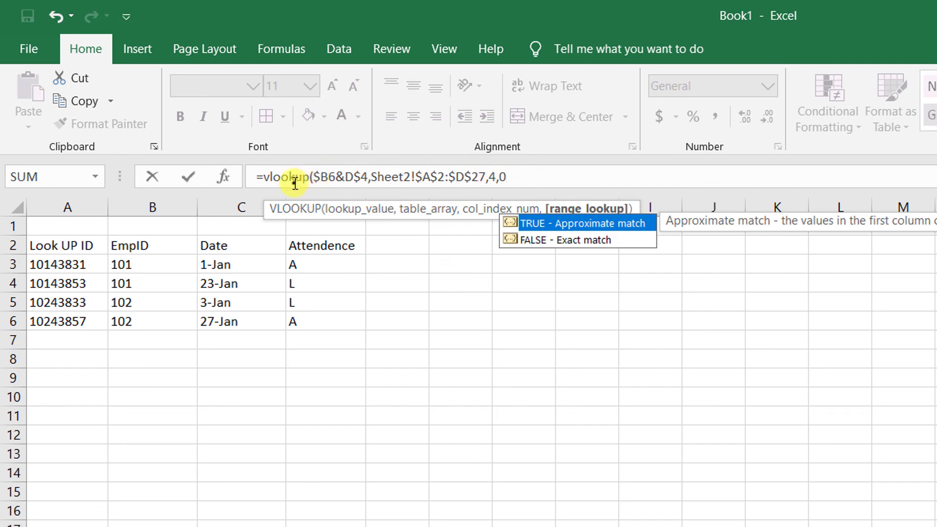
pyautogui.click(520, 175)
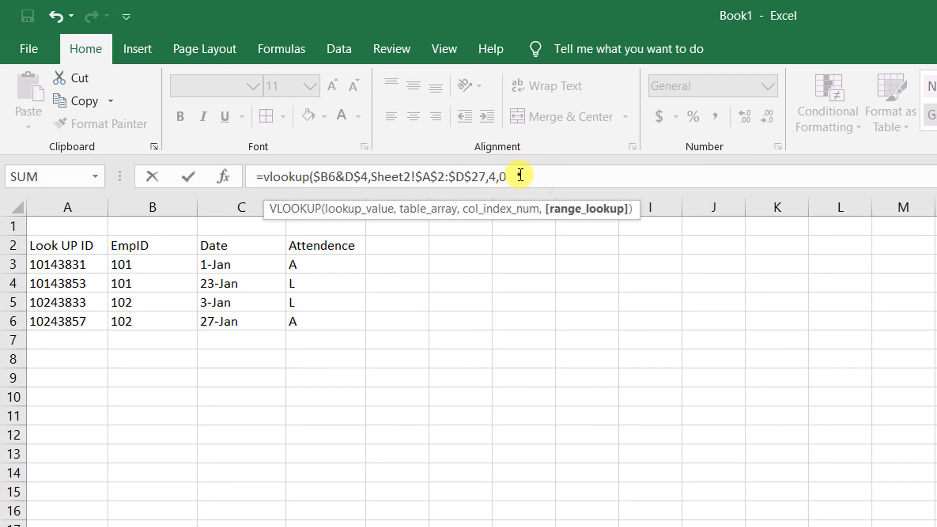
pyautogui.write(')')
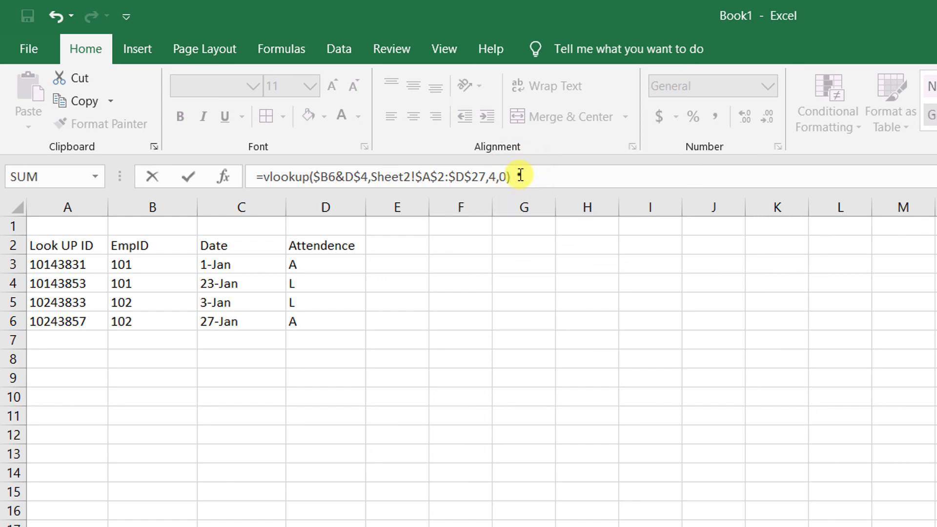
pyautogui.press('Return')
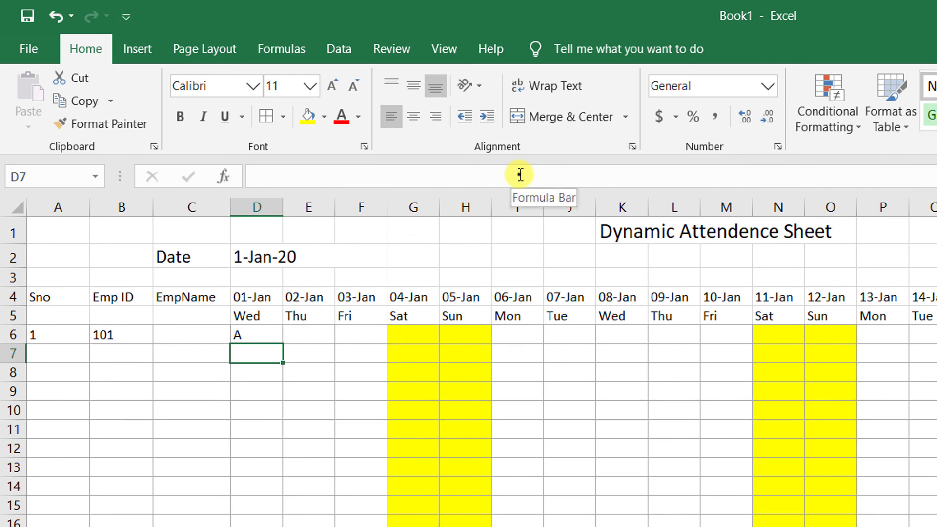
# Step: Fill the VLOOKUP formula from D6 across row 6 under the January dates
pyautogui.click(266, 346)
pyautogui.click(264, 299)
pyautogui.click(251, 336)
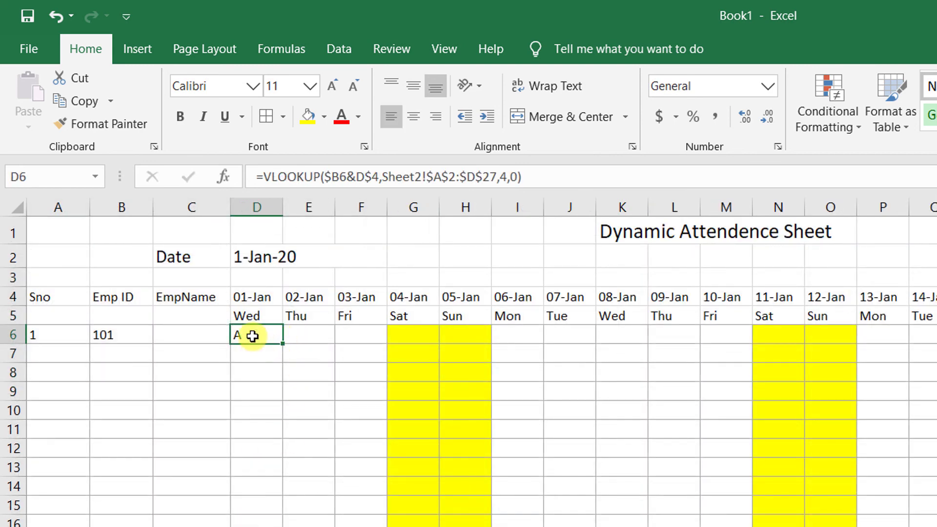
pyautogui.moveTo(283, 346); pyautogui.dragTo(935, 337)
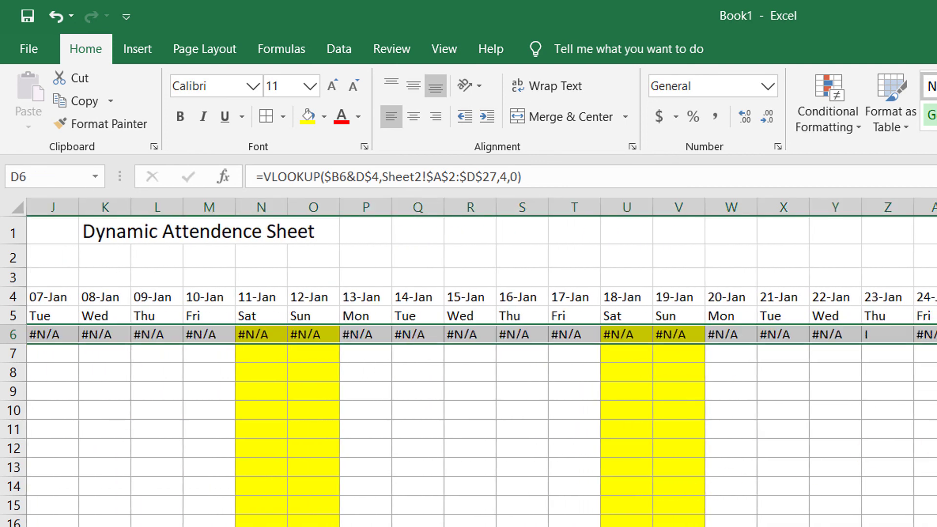
pyautogui.hscroll(-3, 481, 371)
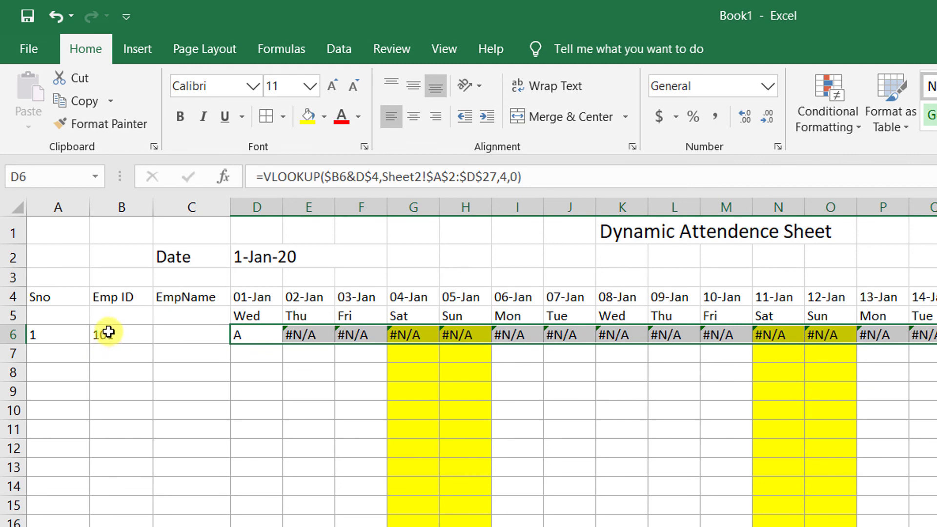
# Step: Compare the attendance in D6 and Z6 with the Sheet2 records, and examine the first empty row of that table
pyautogui.click(248, 335)
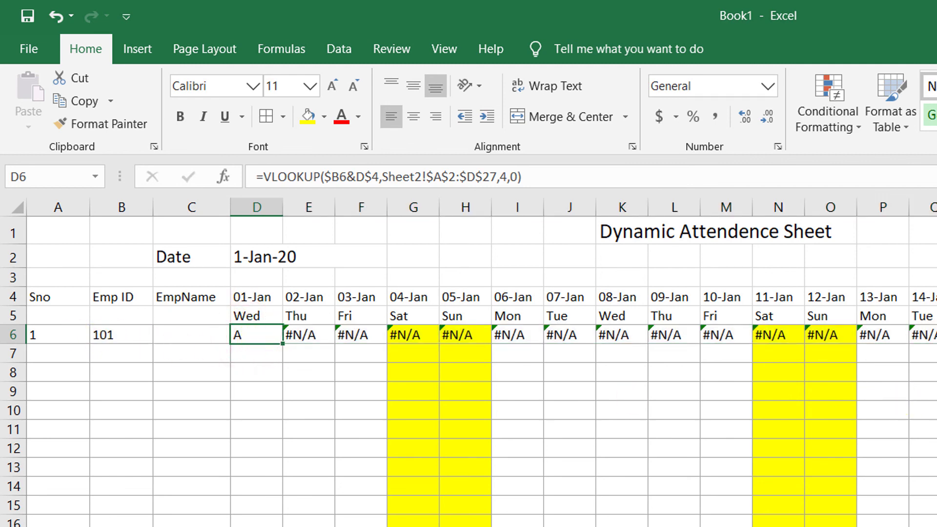
pyautogui.click(936, 335)
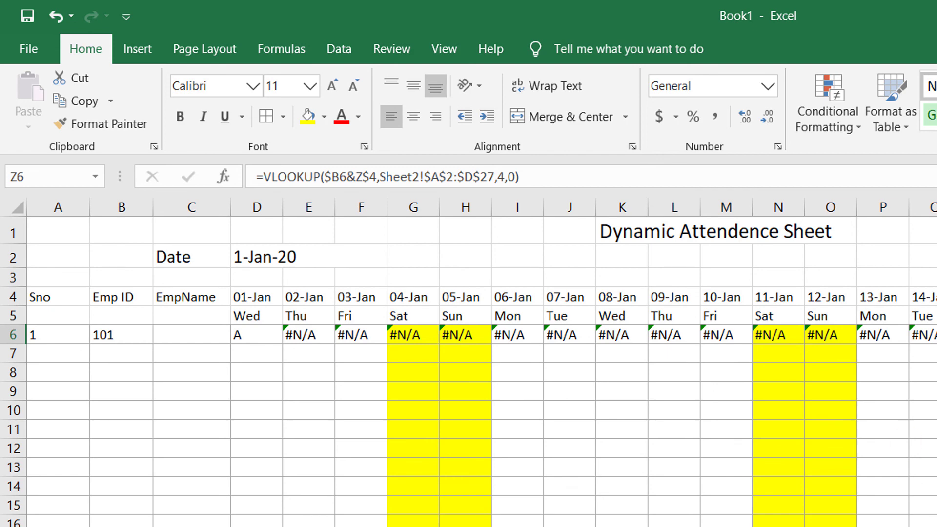
pyautogui.hotkey('ctrl', 'pagedown')
pyautogui.click(69, 341)
pyautogui.click(143, 341)
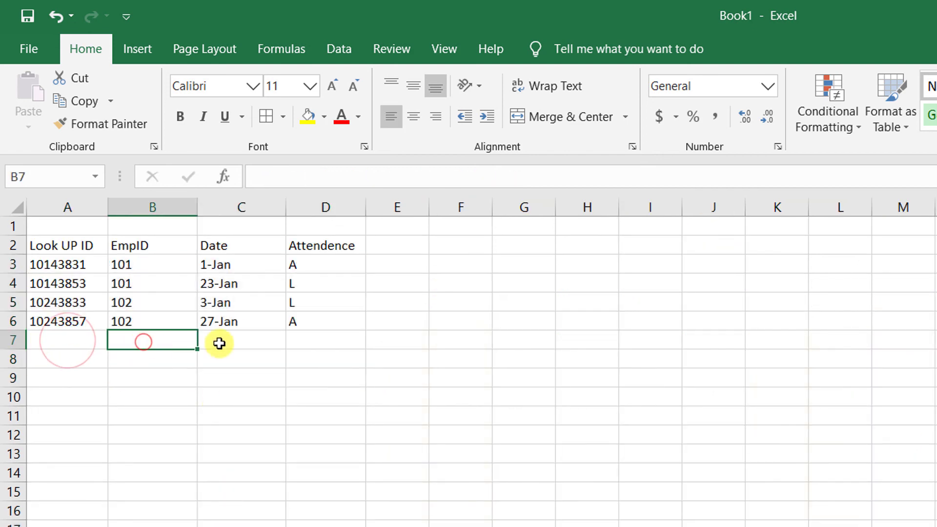
pyautogui.click(243, 337)
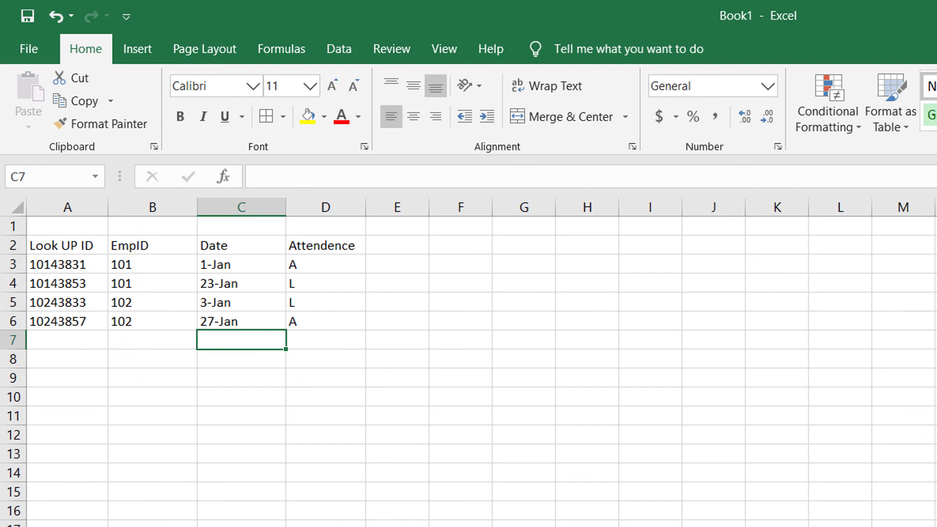
pyautogui.hotkey('ctrl', 'pageup')
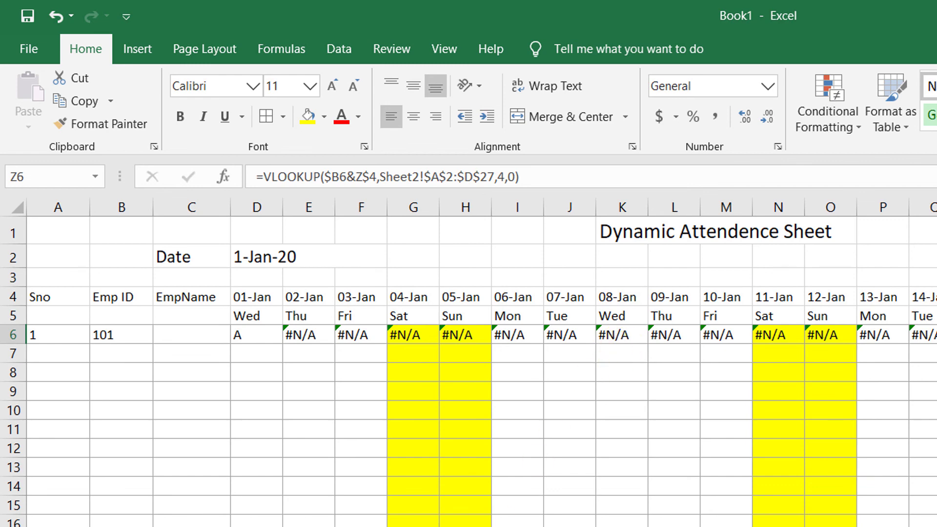
# Step: Add a record in row 7 of Sheet2 with EmpID 101, date 8-jan and attendance A, and check K6 on Sheet1
pyautogui.click(171, 526)
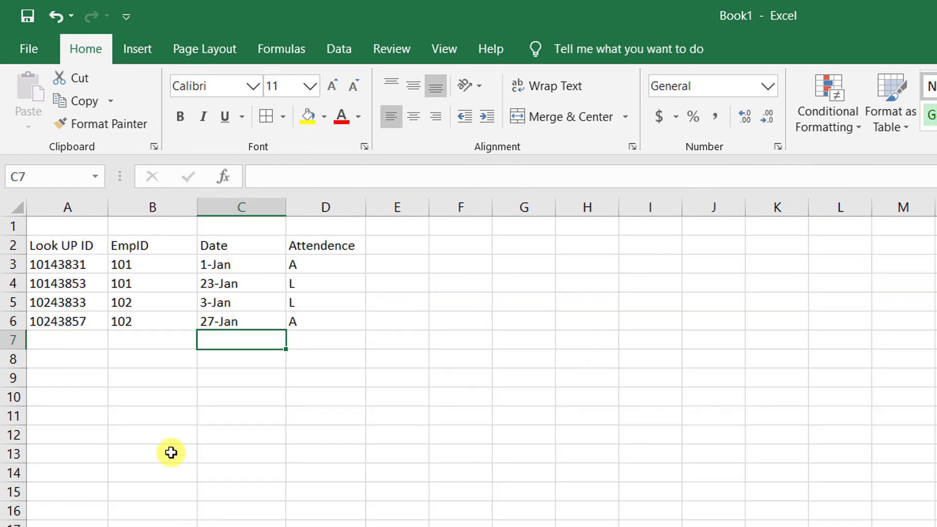
pyautogui.click(129, 347)
pyautogui.write('10')
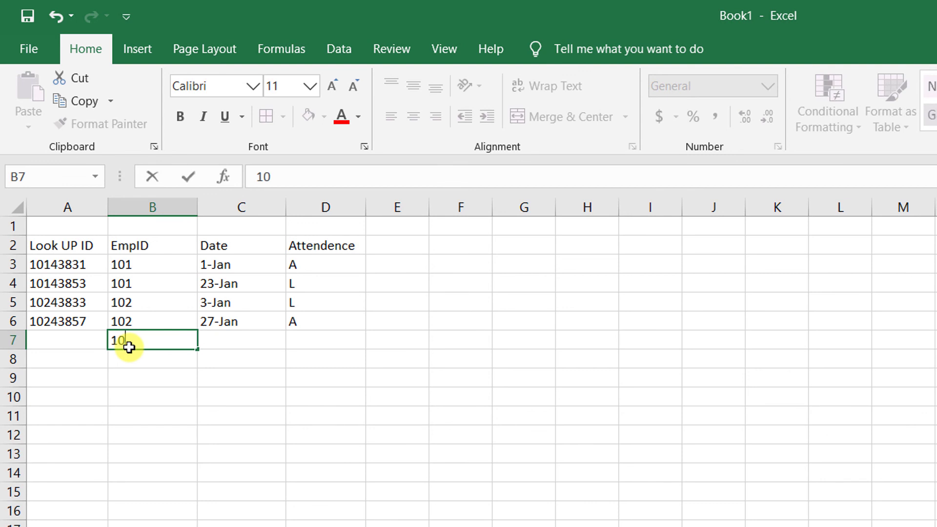
pyautogui.write('1')
pyautogui.click(236, 337)
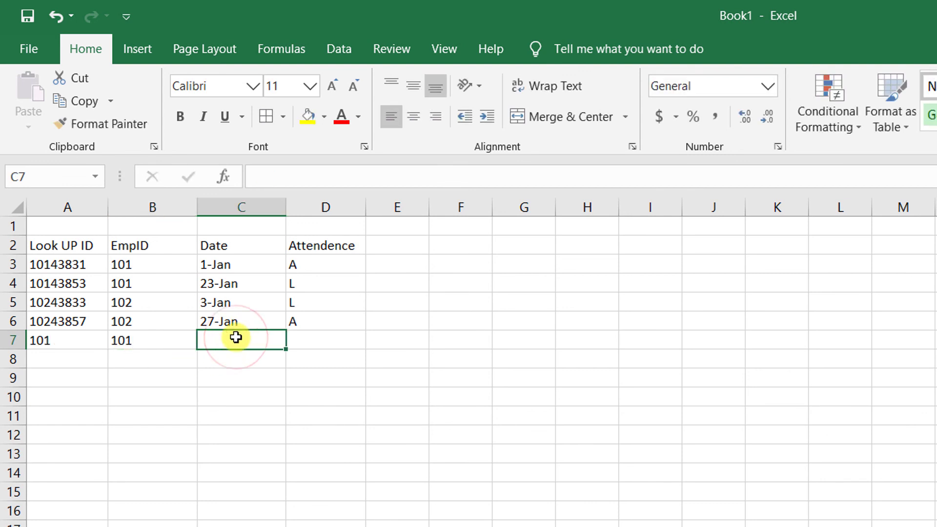
pyautogui.write('8')
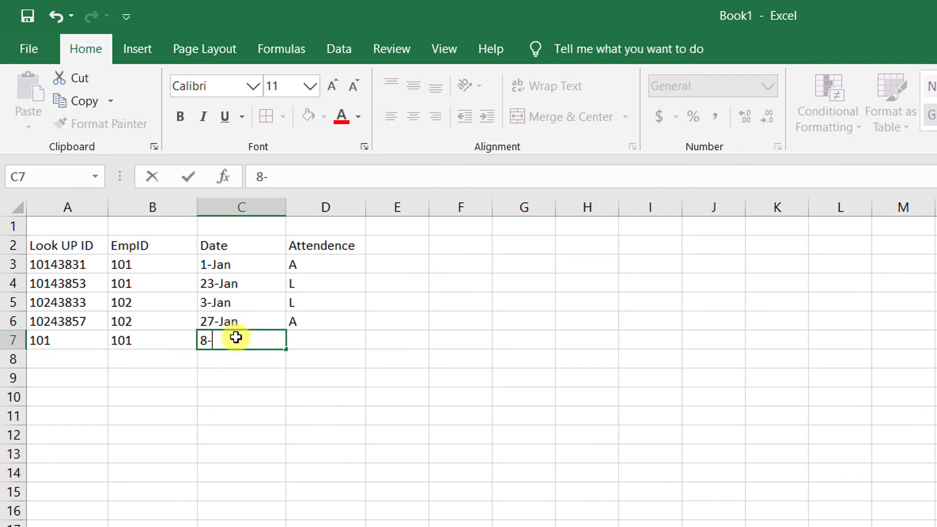
pyautogui.write('-jan')
pyautogui.click(305, 342)
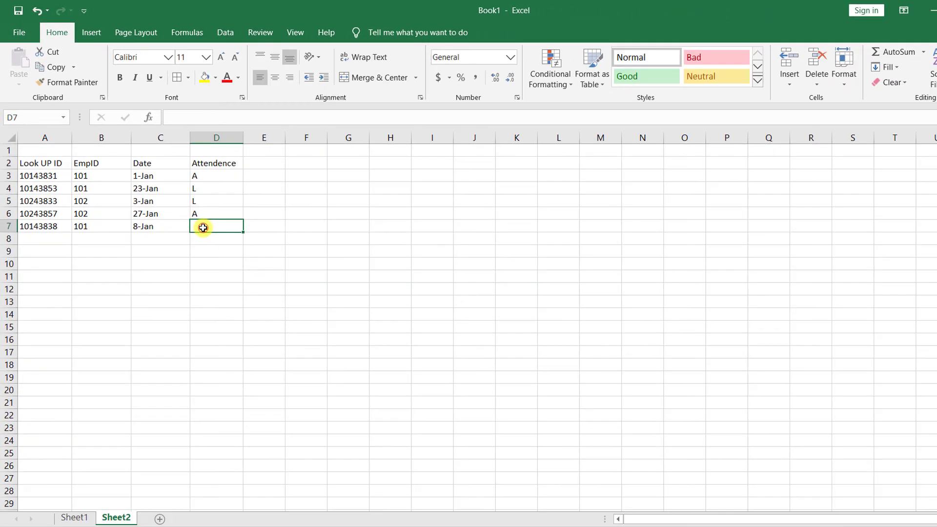
pyautogui.write('A')
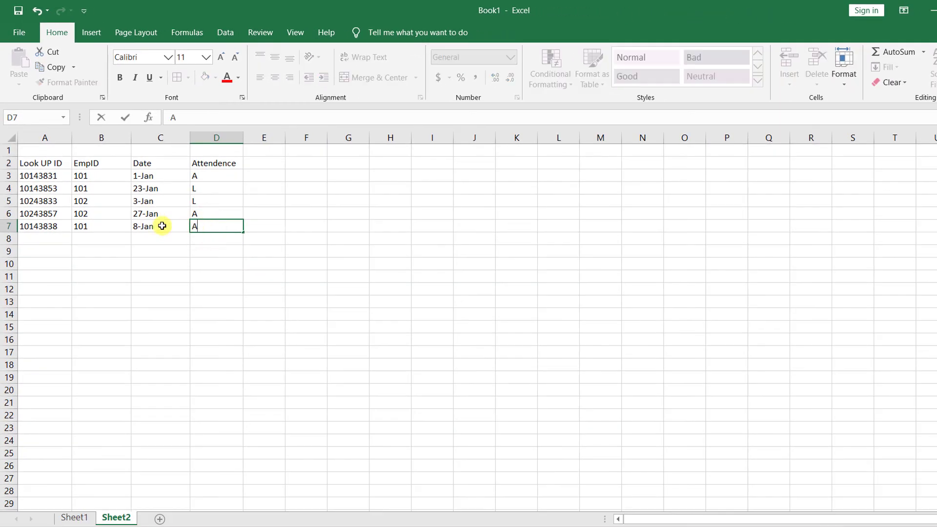
pyautogui.click(161, 226)
pyautogui.click(74, 519)
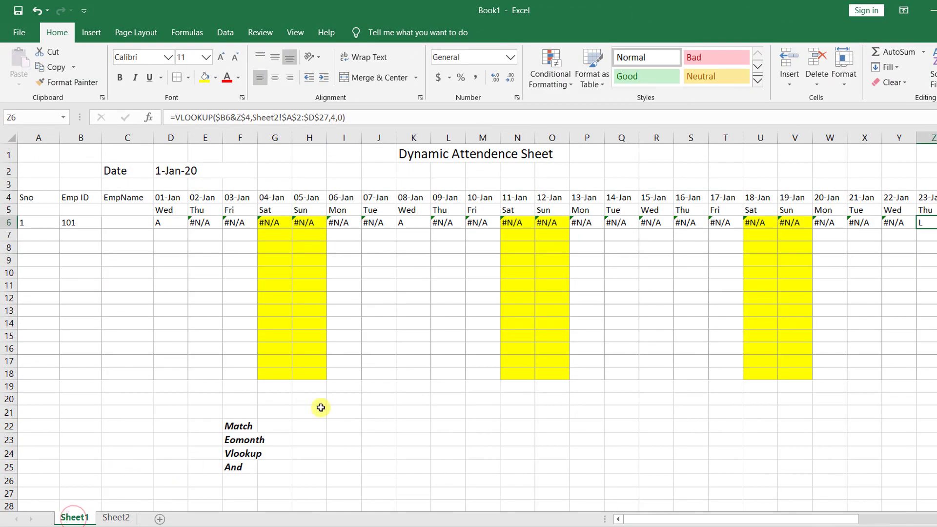
pyautogui.click(411, 225)
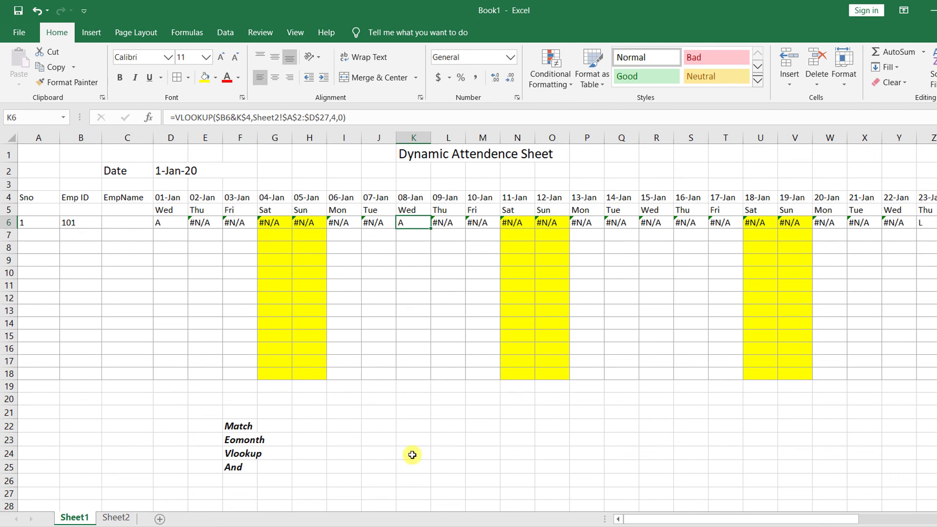
# Step: Enter the note Step-1 in K22 and place a text copy of D6's VLOOKUP formula beside it in L22
pyautogui.click(420, 427)
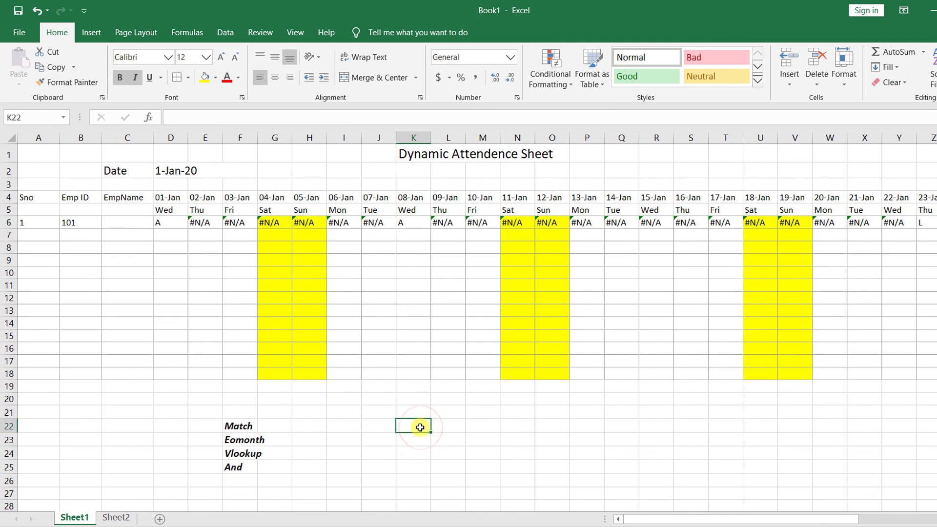
pyautogui.write('Step-1')
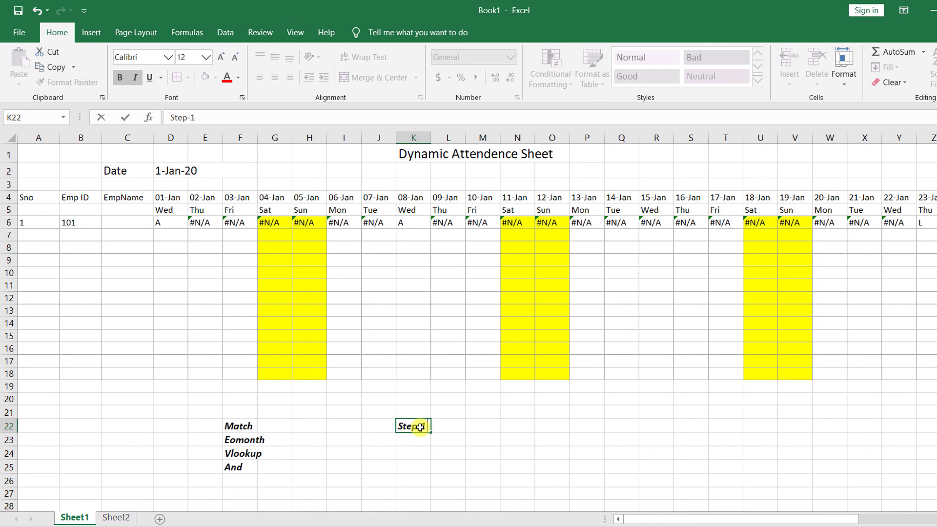
pyautogui.click(448, 440)
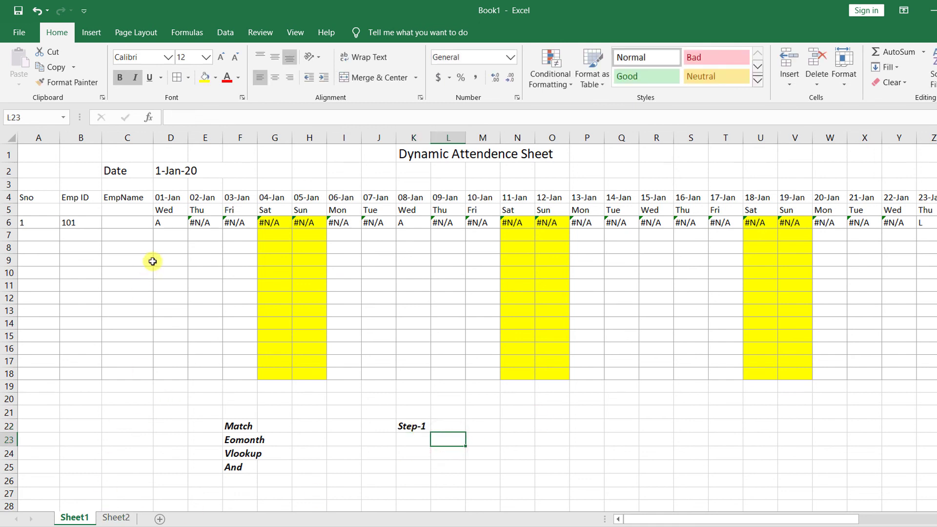
pyautogui.click(169, 222)
pyautogui.moveTo(358, 118); pyautogui.dragTo(175, 117)
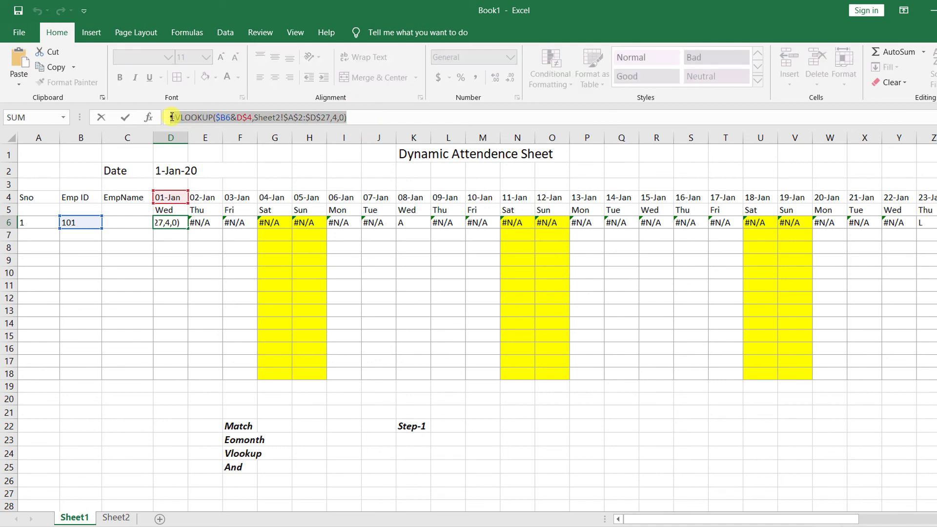
pyautogui.press('Return')
# Step: Increase the font size of the notes in rows 20 to 26 to 16
pyautogui.moveTo(373, 425); pyautogui.dragTo(666, 483)
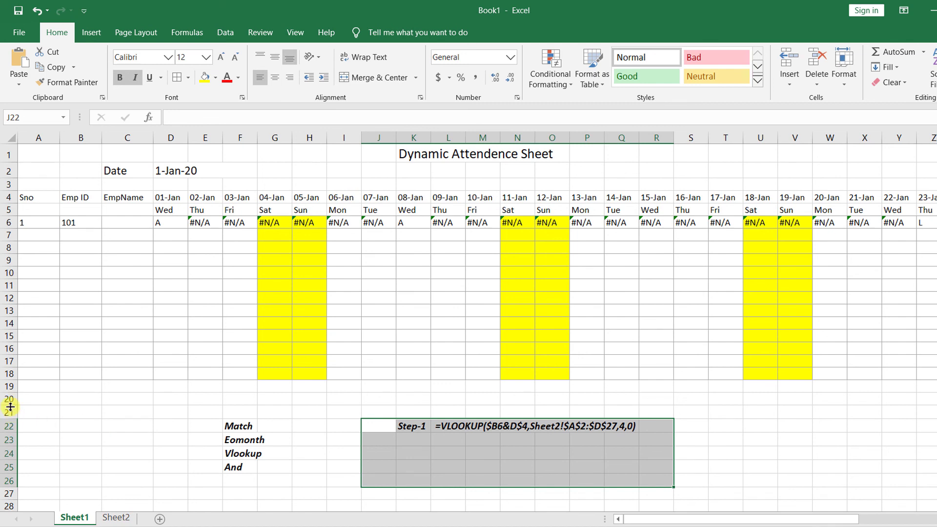
pyautogui.moveTo(7, 399); pyautogui.dragTo(7, 481)
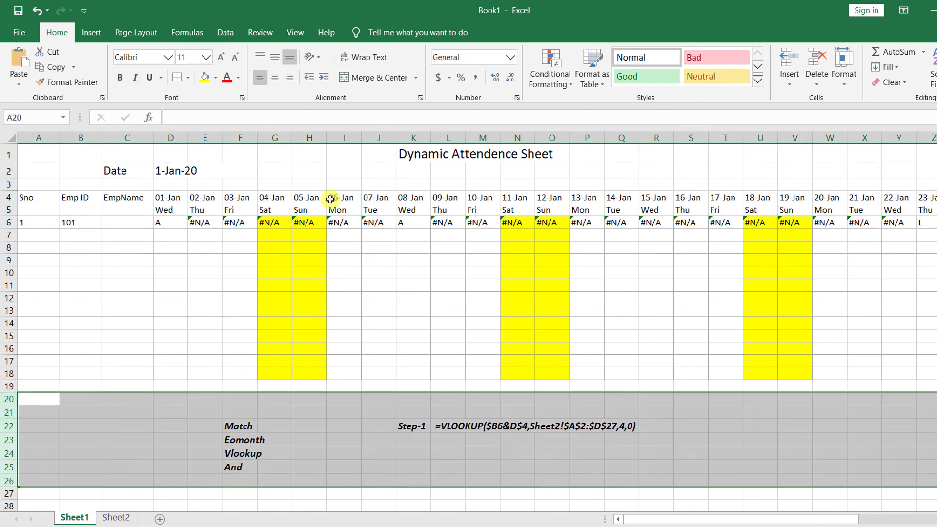
pyautogui.click(220, 59)
pyautogui.click(220, 58)
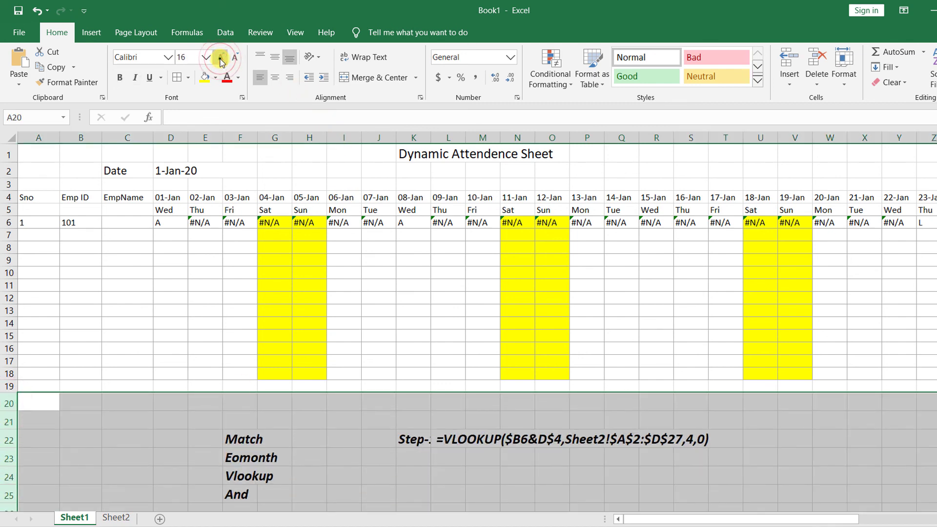
# Step: Merge and center the Step-1 label across J22:K22
pyautogui.click(428, 435)
pyautogui.click(405, 452)
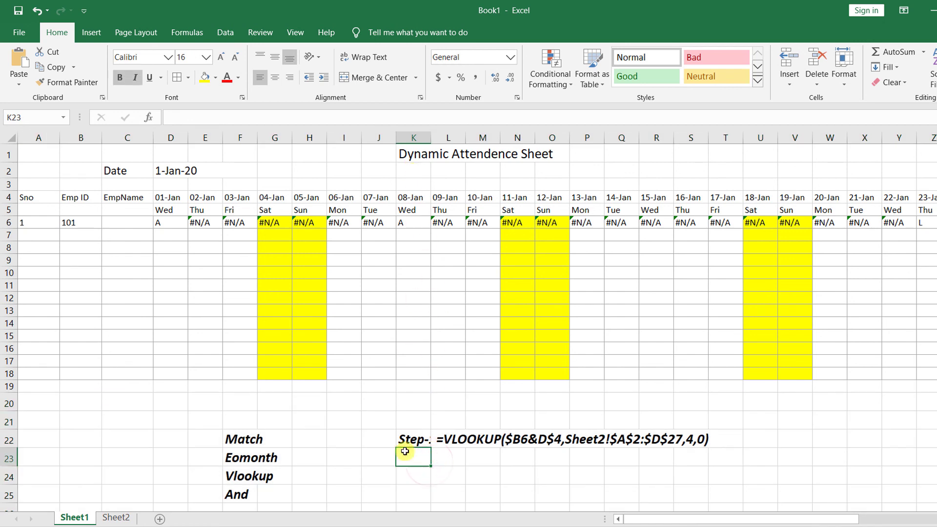
pyautogui.moveTo(375, 438); pyautogui.dragTo(404, 438)
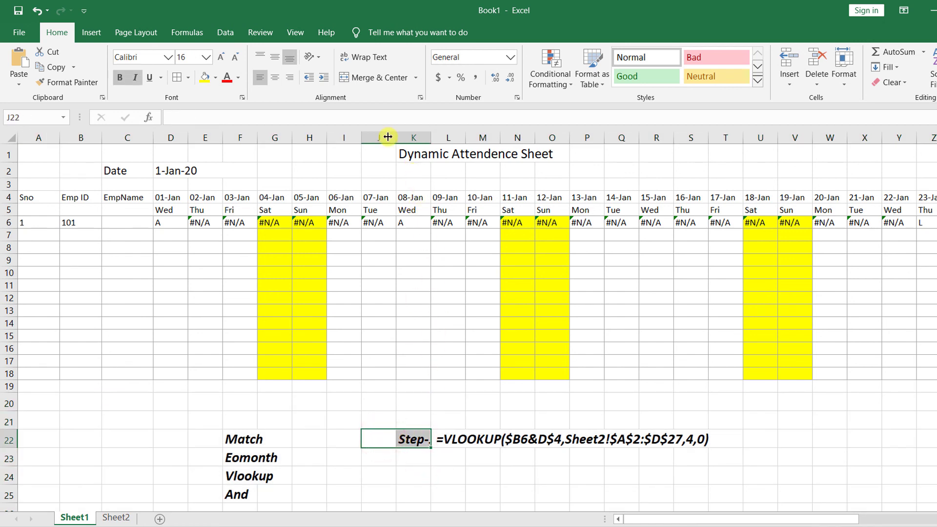
pyautogui.click(349, 78)
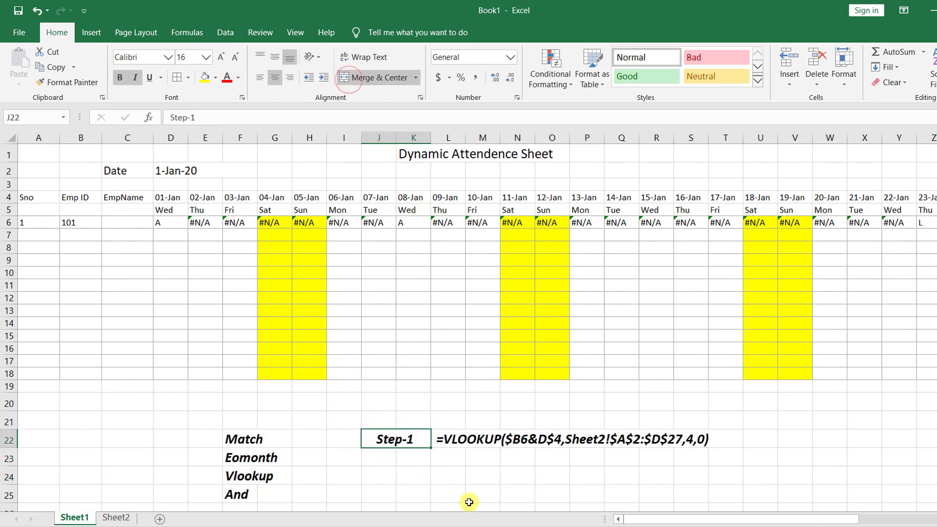
pyautogui.click(510, 490)
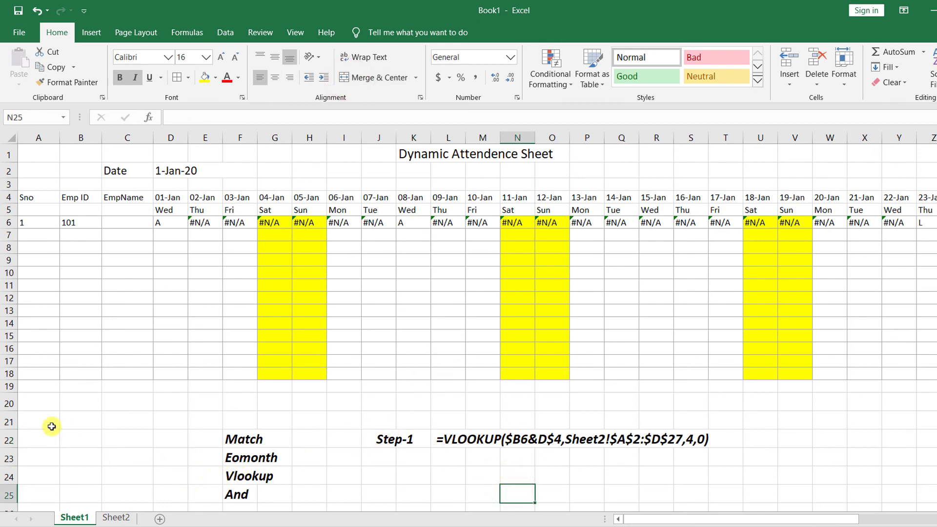
# Step: Remove the bold and italic formatting from the notes in rows 20 to 25
pyautogui.moveTo(10, 404); pyautogui.dragTo(28, 489)
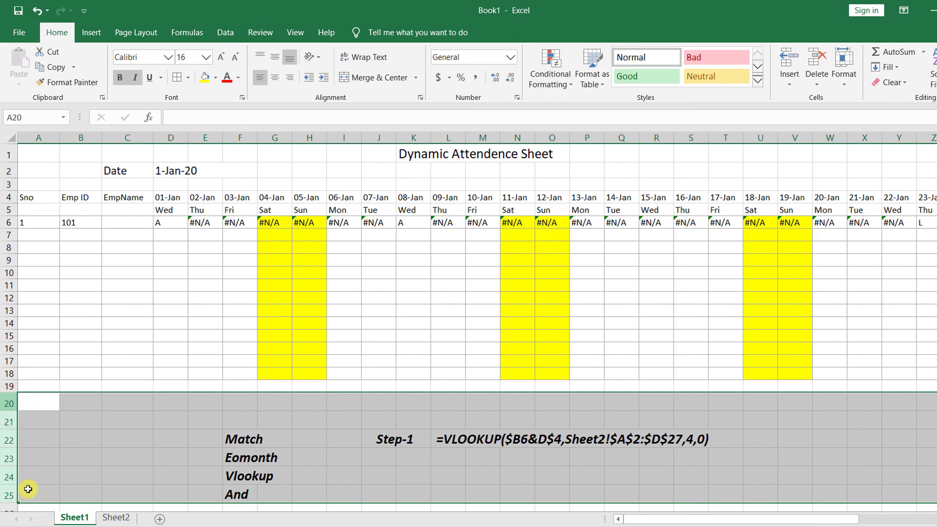
pyautogui.click(122, 78)
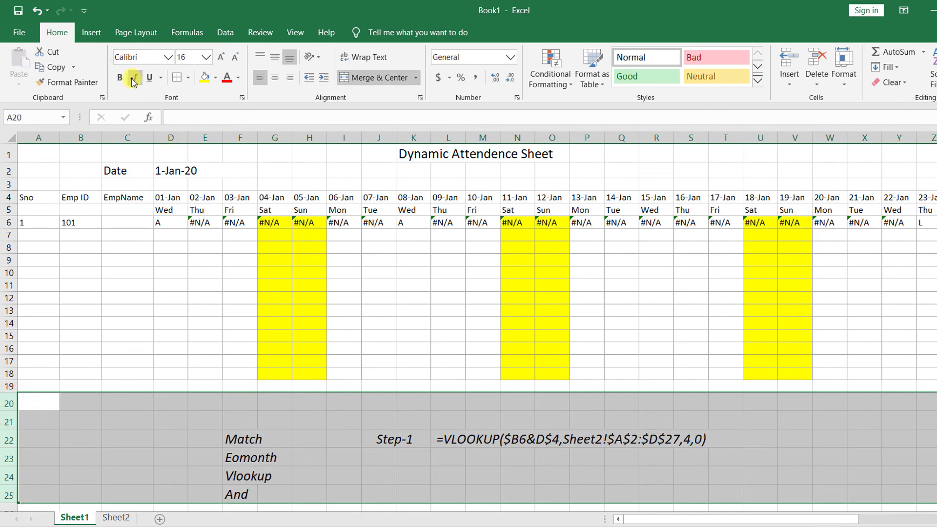
pyautogui.click(136, 78)
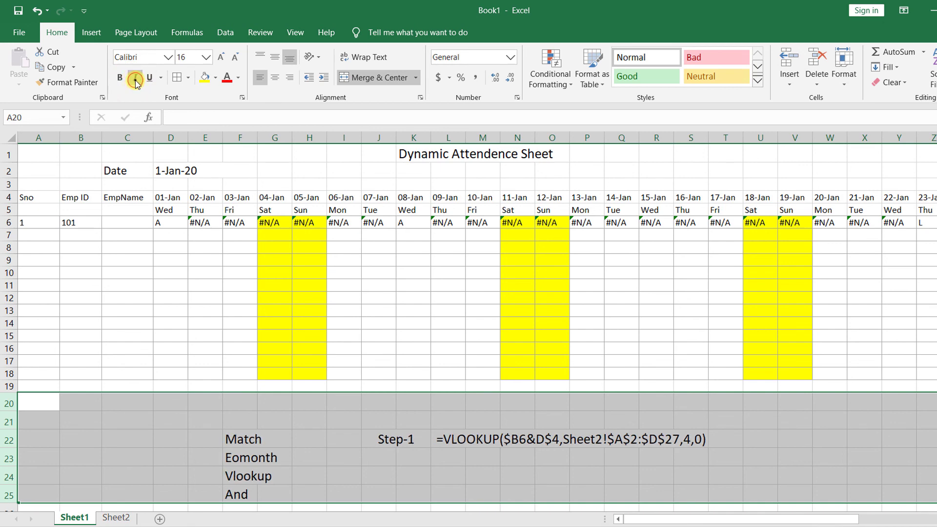
pyautogui.click(354, 460)
# Step: Enter the label Step-2 in J24 and left-align the Step-1 label in J22
pyautogui.click(168, 222)
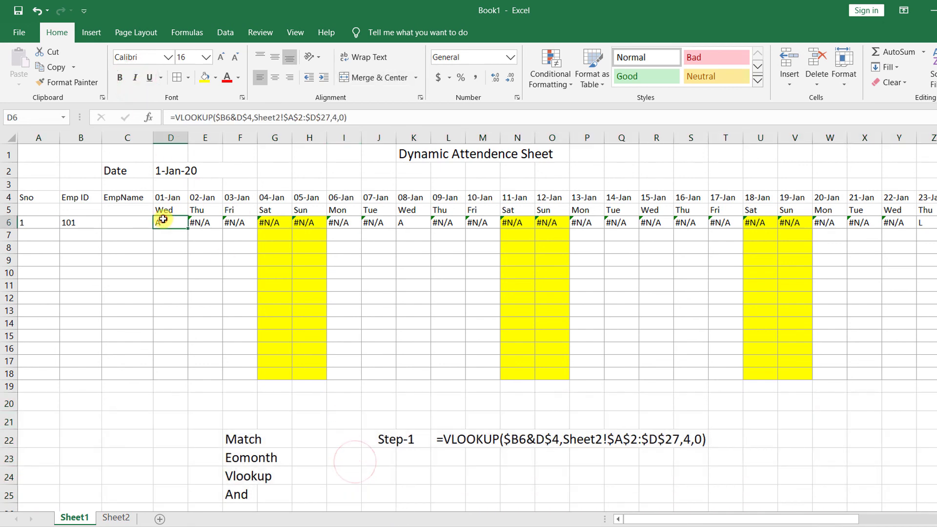
pyautogui.click(385, 478)
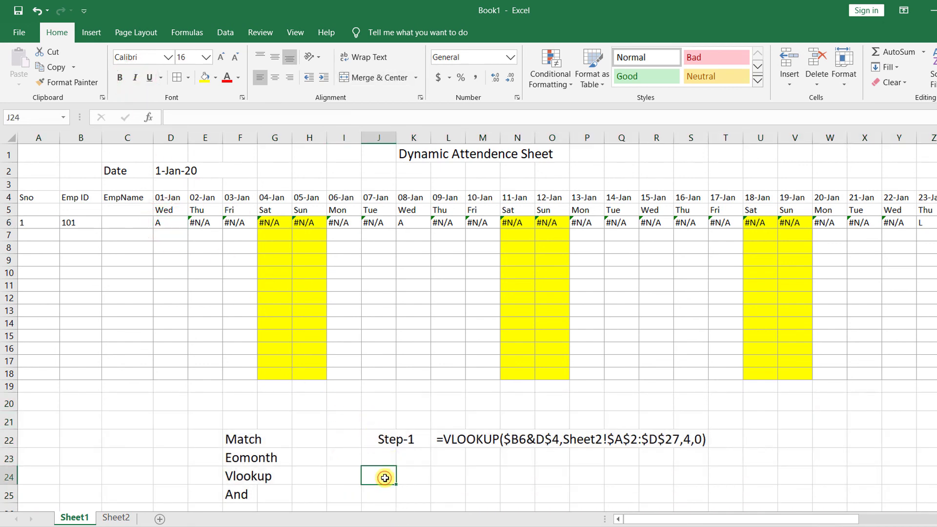
pyautogui.write('Step-2')
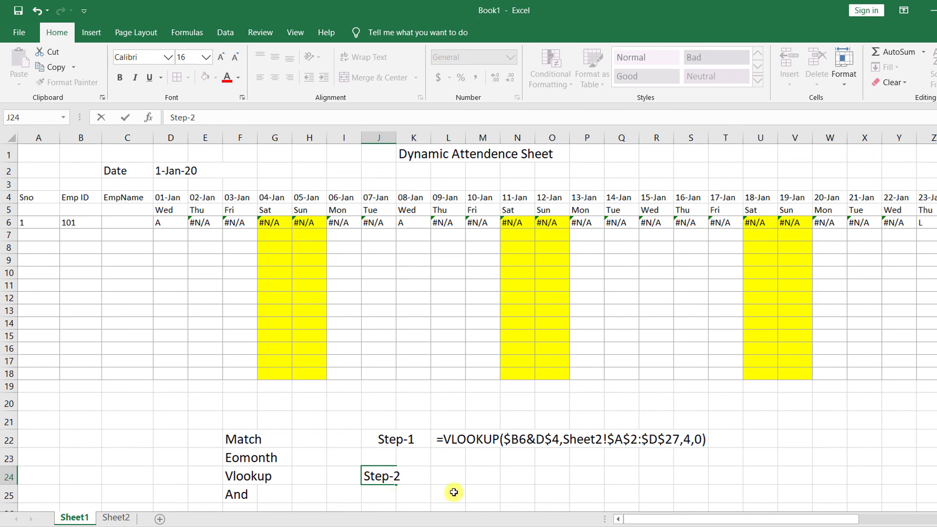
pyautogui.click(448, 476)
pyautogui.click(382, 441)
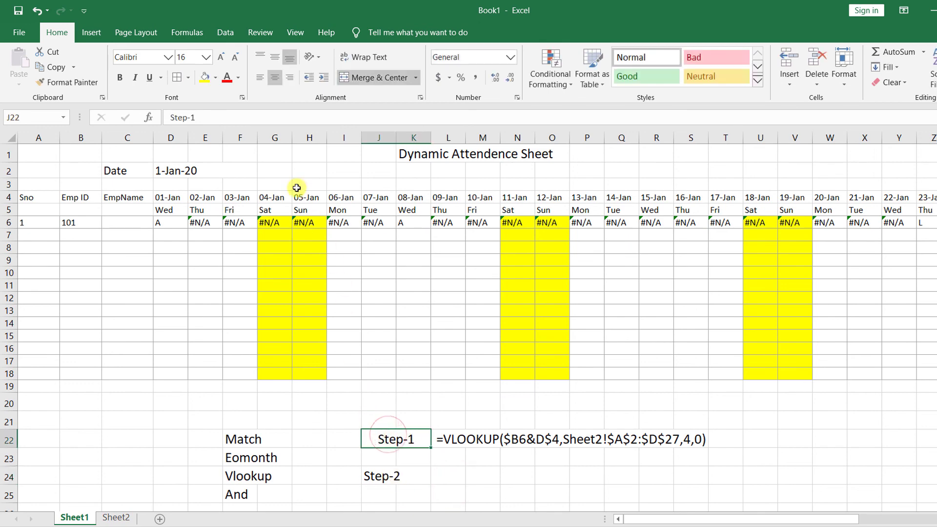
pyautogui.click(260, 77)
pyautogui.click(157, 237)
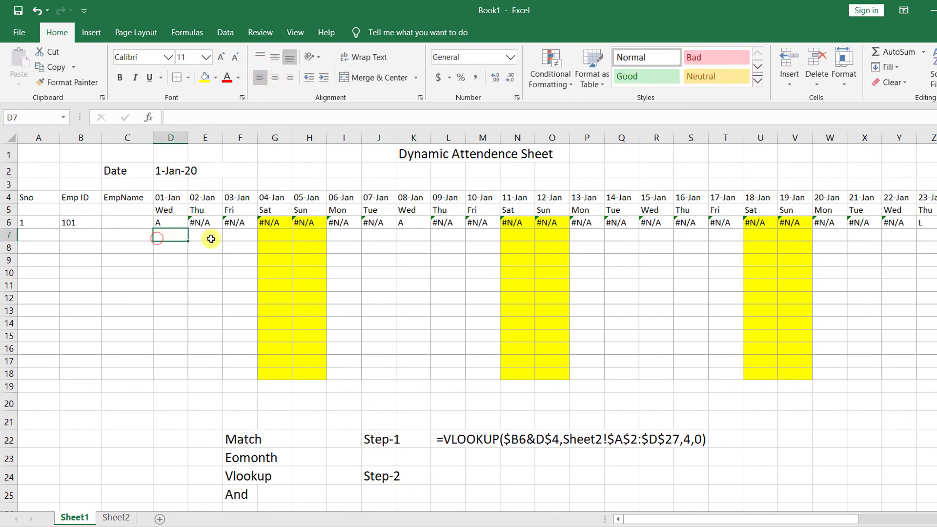
pyautogui.click(207, 224)
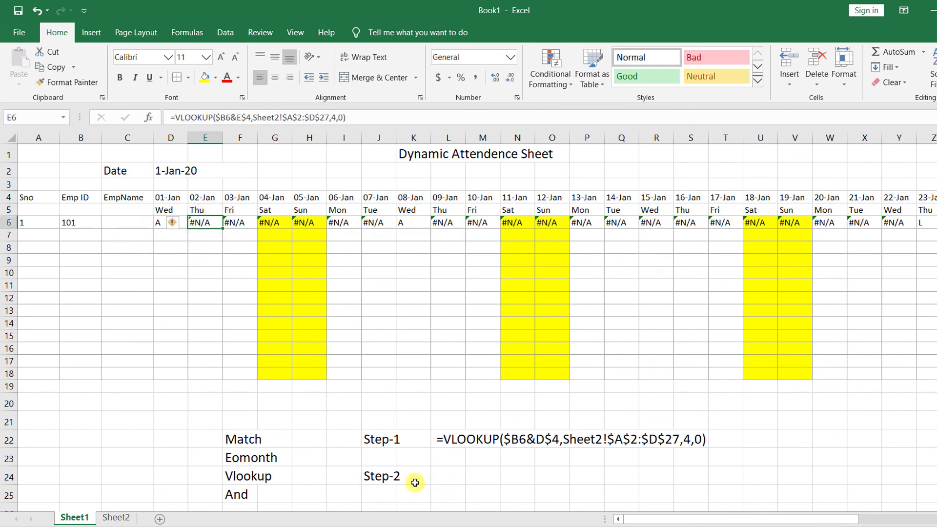
pyautogui.click(383, 476)
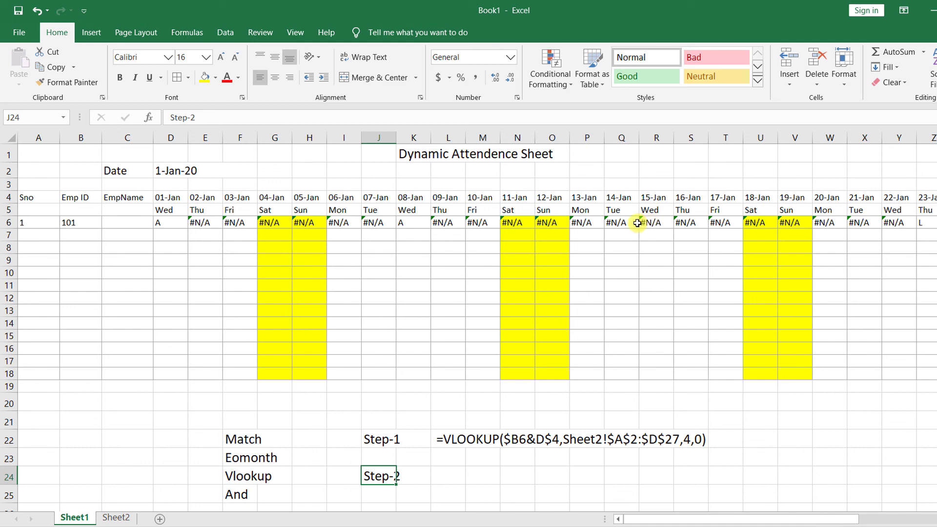
# Step: Wrap the VLOOKUP formula in D6 in IFERROR with "P" as the fallback value for missing records
pyautogui.click(176, 222)
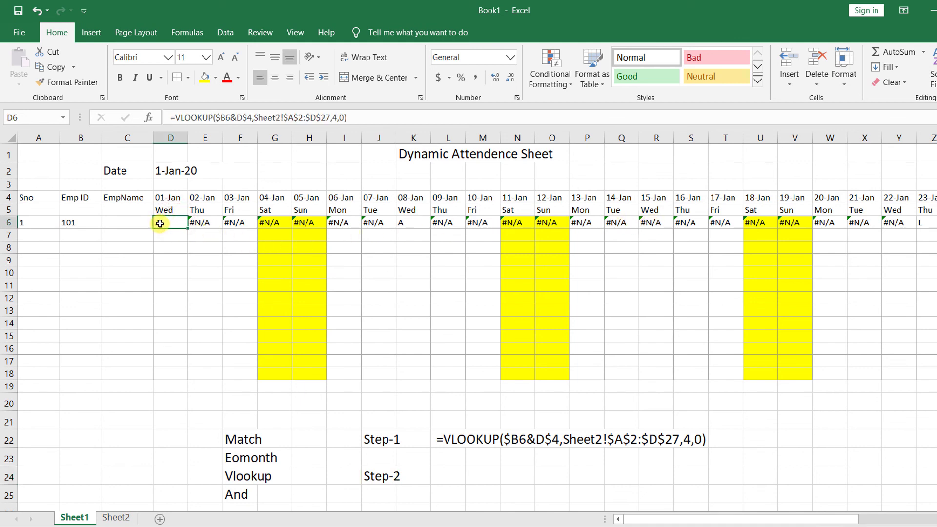
pyautogui.doubleClick(166, 223)
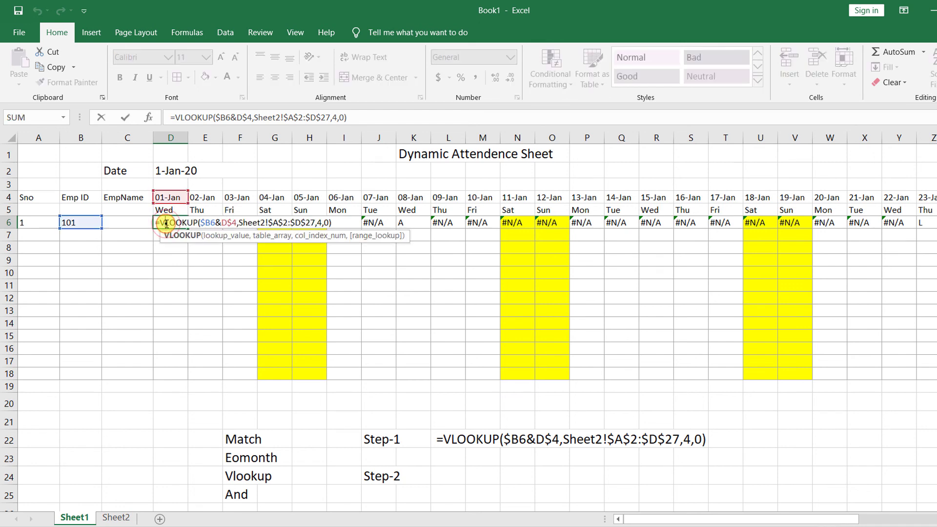
pyautogui.click(161, 223)
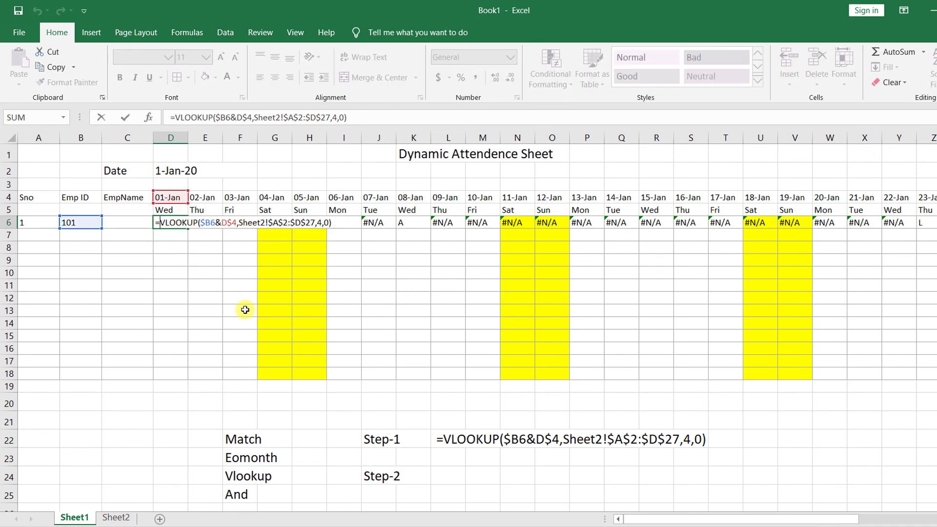
pyautogui.write('iferr')
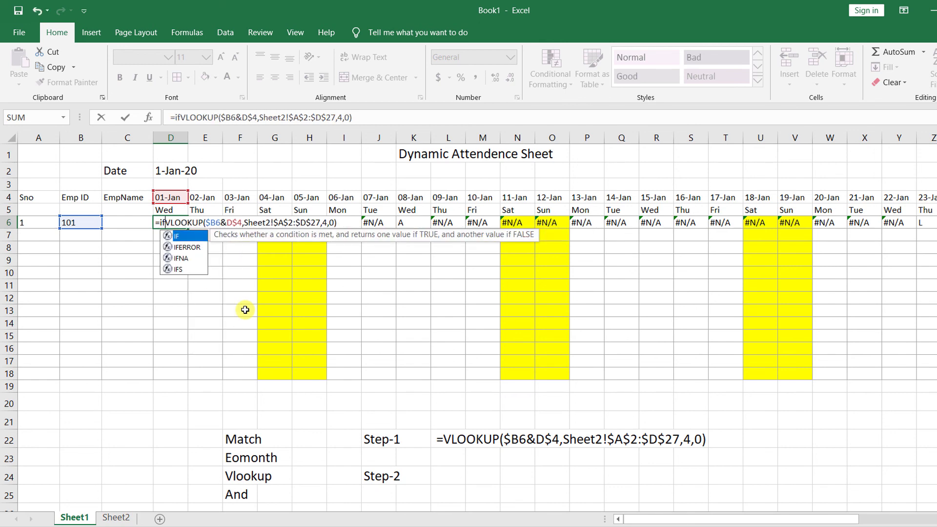
pyautogui.write('or')
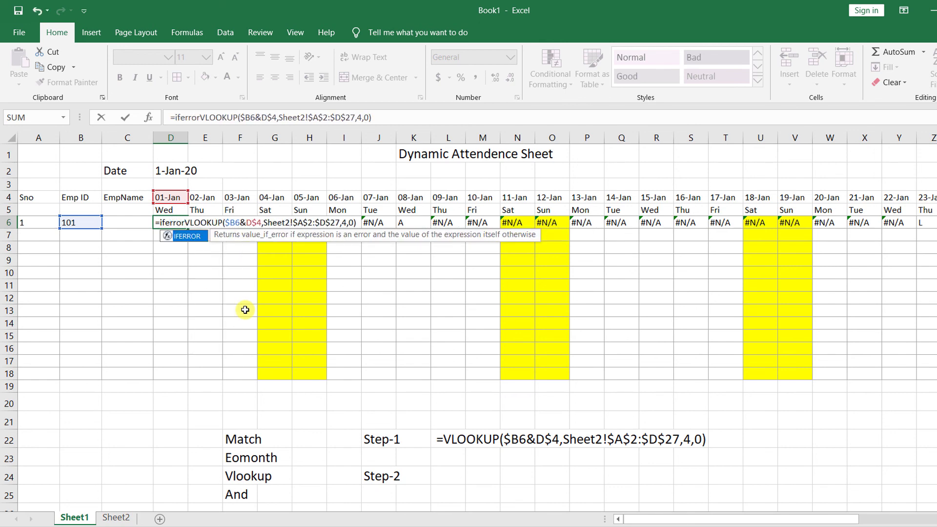
pyautogui.write('(')
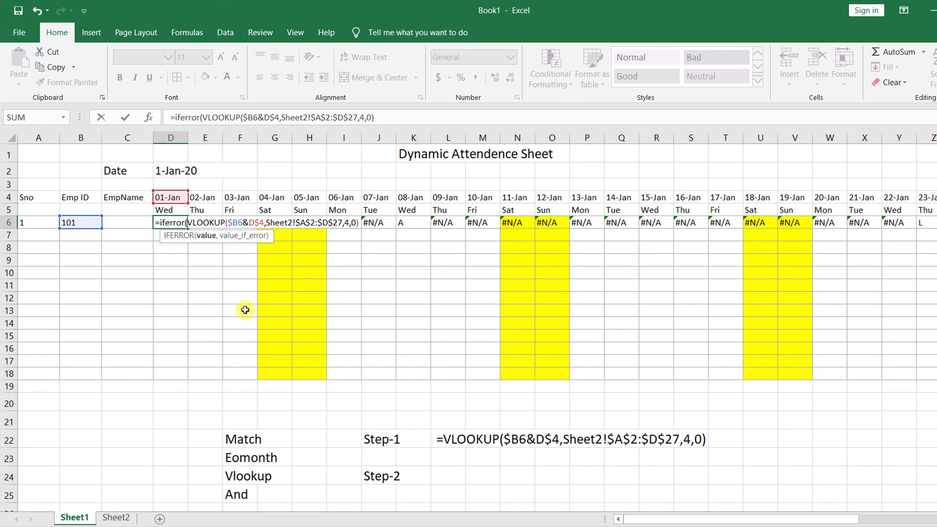
pyautogui.click(204, 117)
pyautogui.click(382, 117)
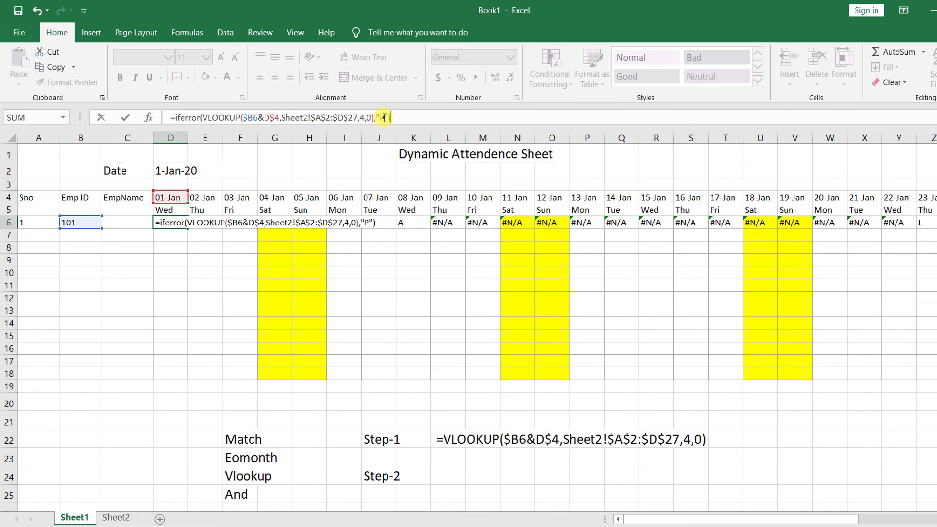
pyautogui.press('Return')
# Step: Fill the IFERROR formula from D6 across row 6 through the 31-Jan column
pyautogui.click(172, 222)
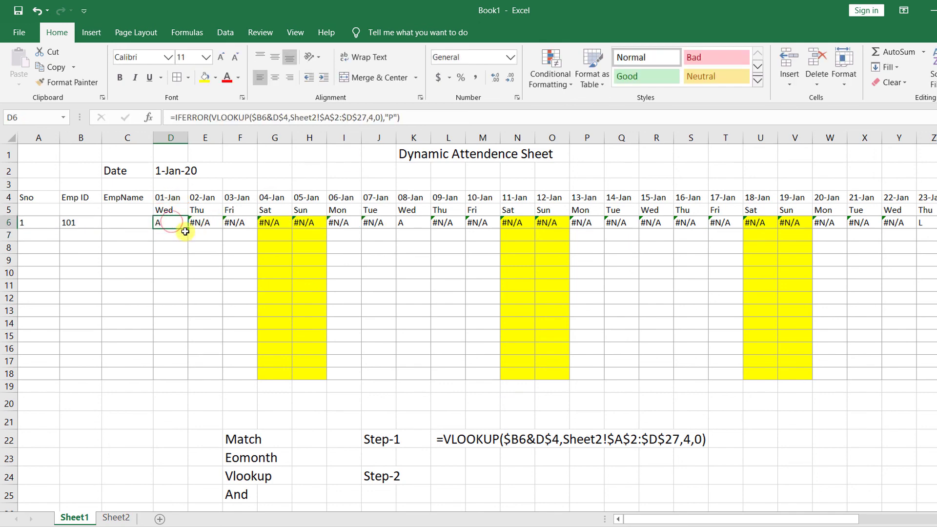
pyautogui.moveTo(193, 228); pyautogui.dragTo(913, 223)
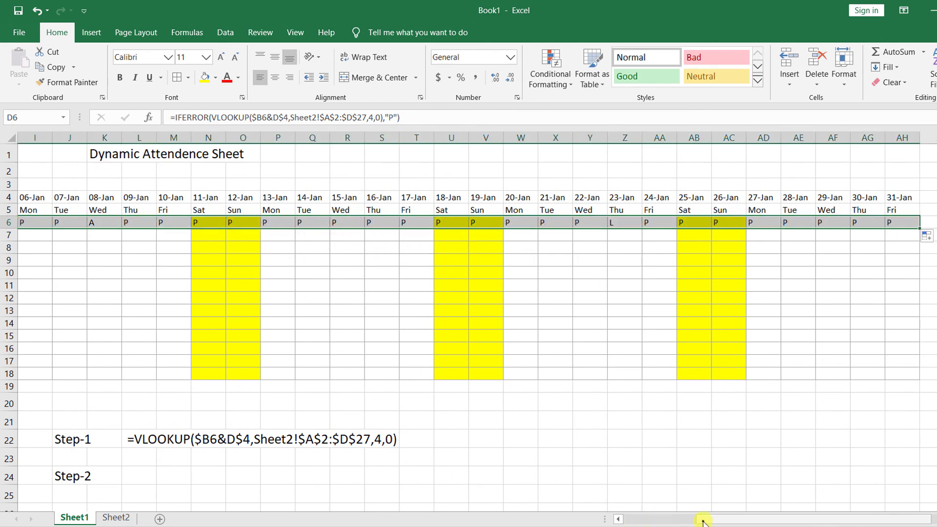
pyautogui.moveTo(705, 519); pyautogui.dragTo(635, 518)
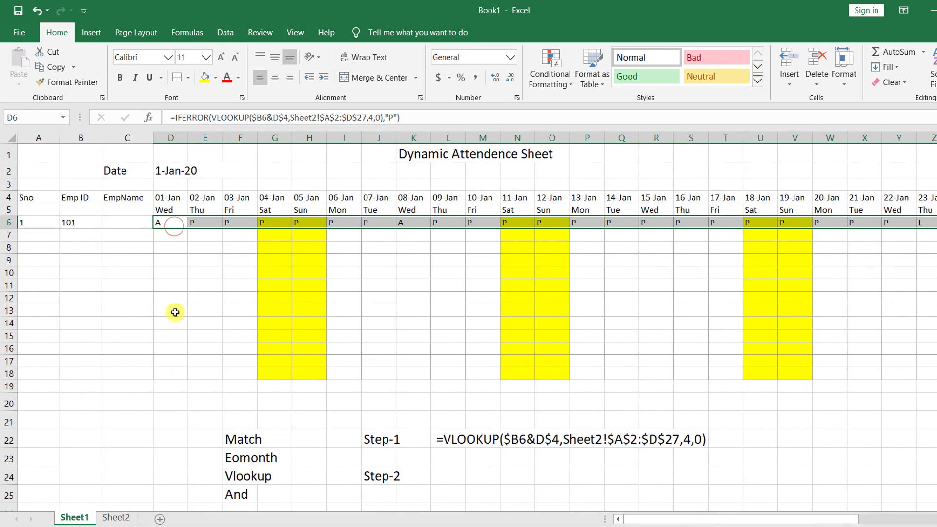
# Step: Check the attendance results in row 6 against the dates 01-Jan, 08-Jan and 23-Jan
pyautogui.click(166, 224)
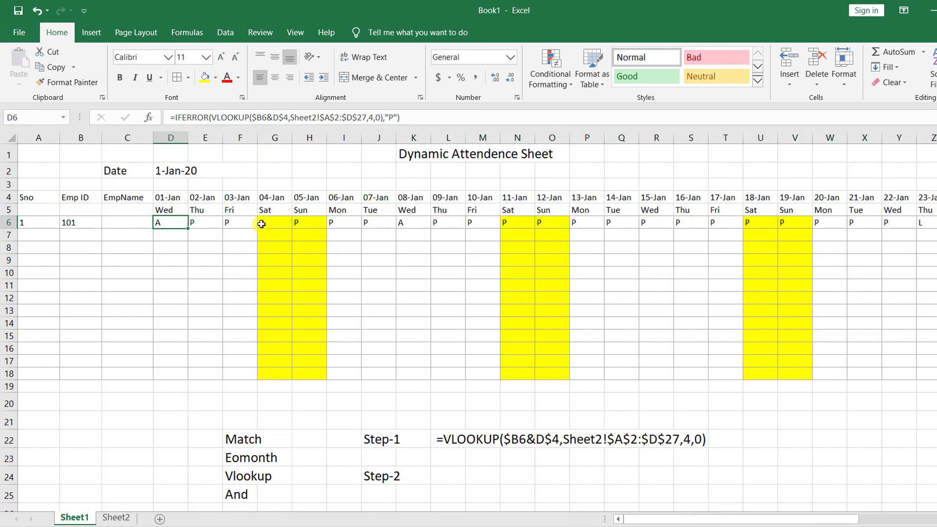
pyautogui.click(168, 195)
pyautogui.click(167, 229)
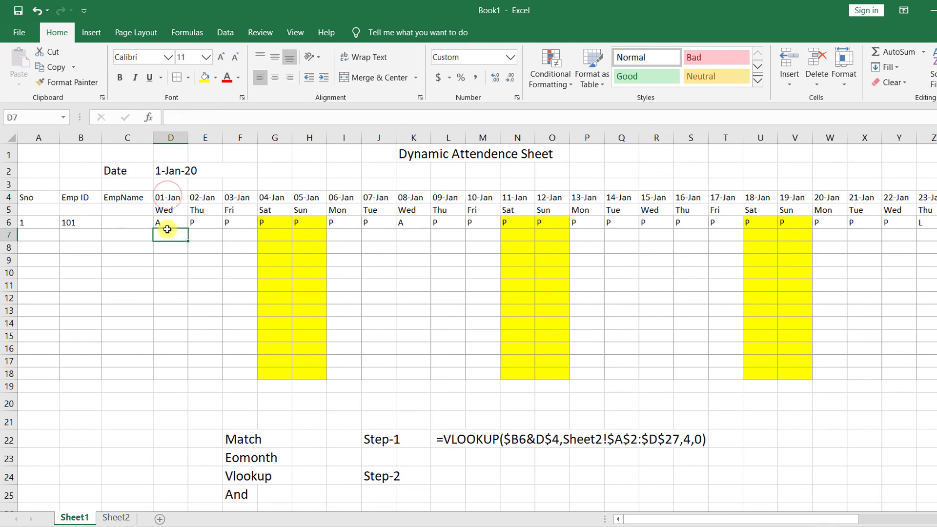
pyautogui.click(164, 224)
pyautogui.click(409, 196)
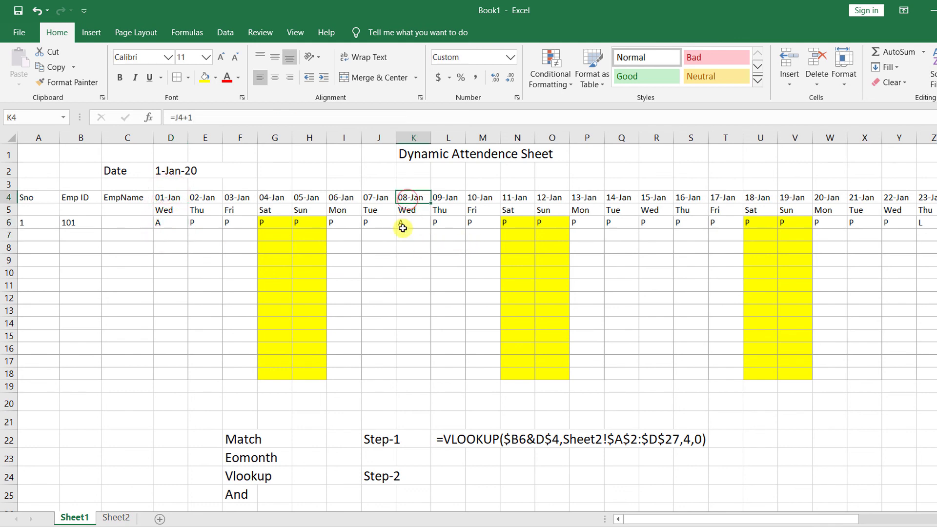
pyautogui.click(403, 228)
pyautogui.click(926, 195)
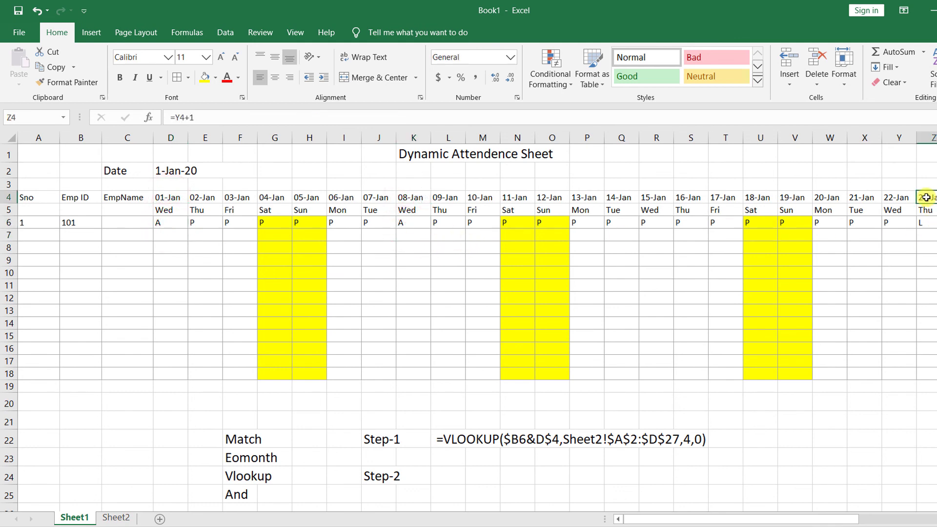
pyautogui.click(929, 225)
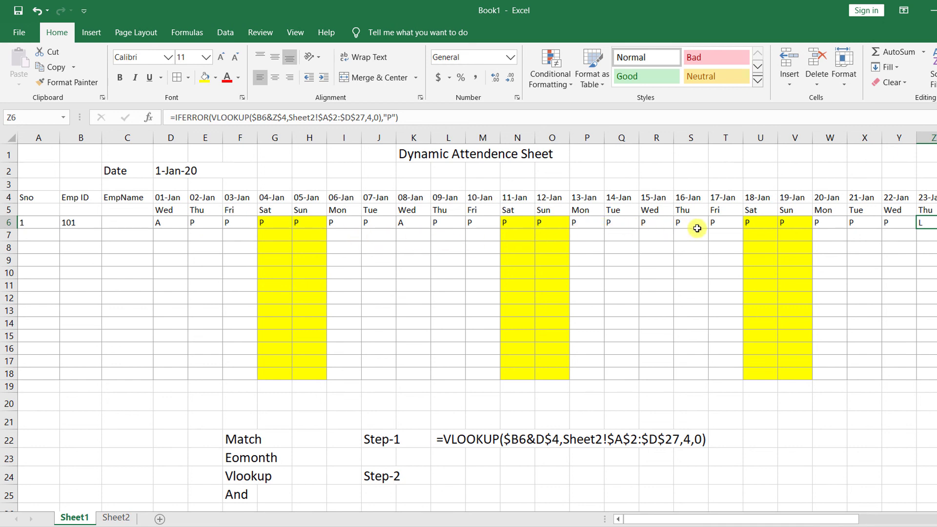
# Step: Enter the Step-2 formula note =IFEOOR( Step-1 ,"P") in L24
pyautogui.click(376, 482)
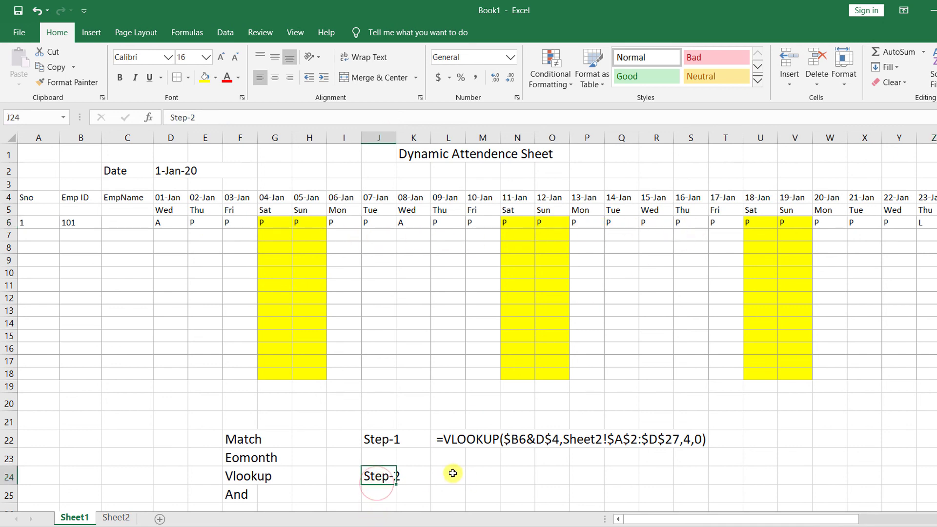
pyautogui.click(445, 438)
pyautogui.doubleClick(445, 438)
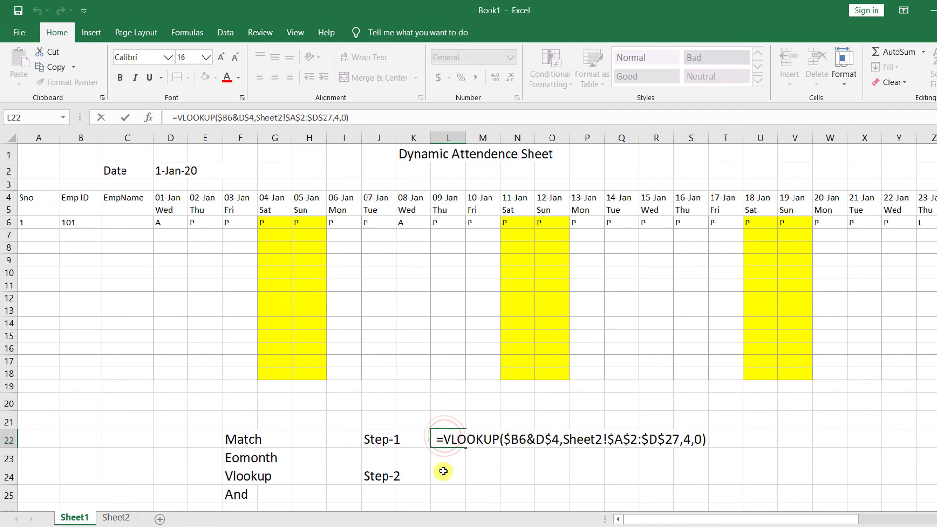
pyautogui.click(443, 471)
pyautogui.doubleClick(443, 472)
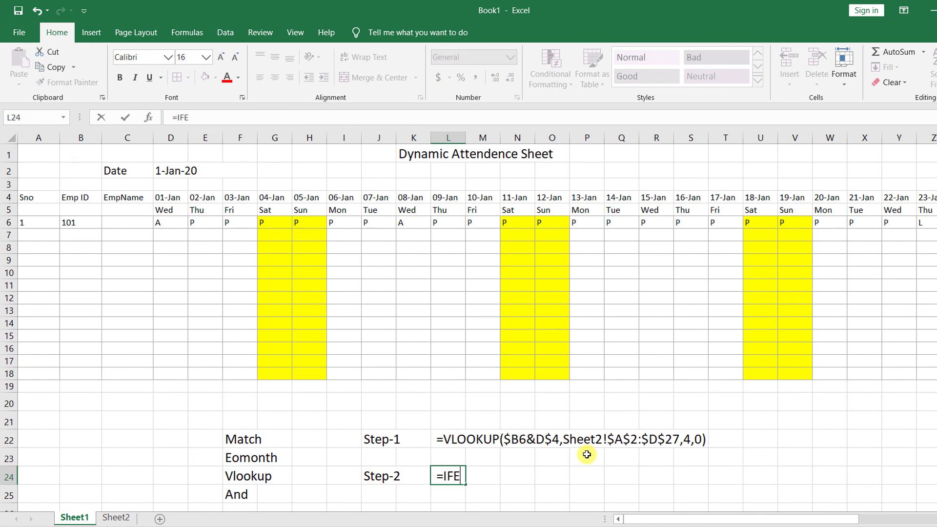
pyautogui.write('OO')
pyautogui.write('R( Step-1 ,"P')
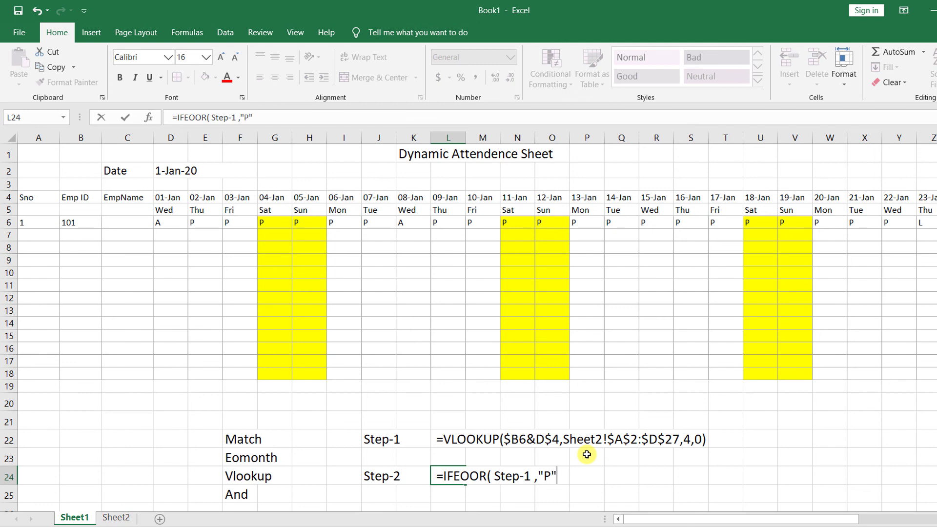
pyautogui.click(630, 477)
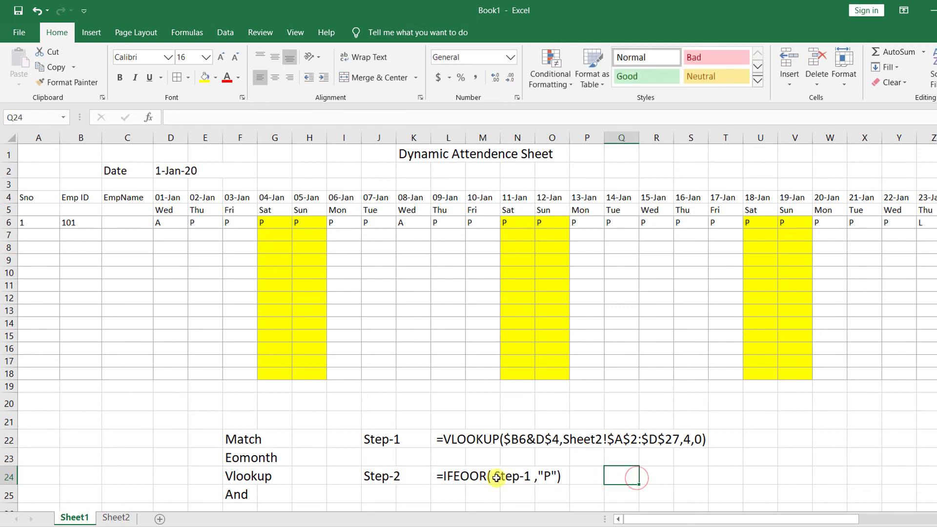
# Step: Compare the VLOOKUP expression in the Step-1 note with the Step-1 placeholder inside the Step-2 formula note
pyautogui.doubleClick(443, 441)
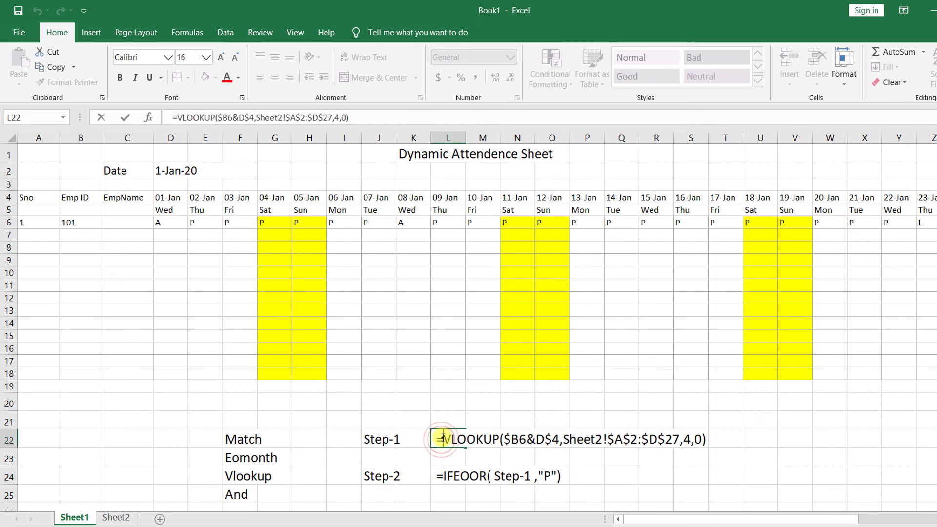
pyautogui.moveTo(443, 439); pyautogui.dragTo(746, 436)
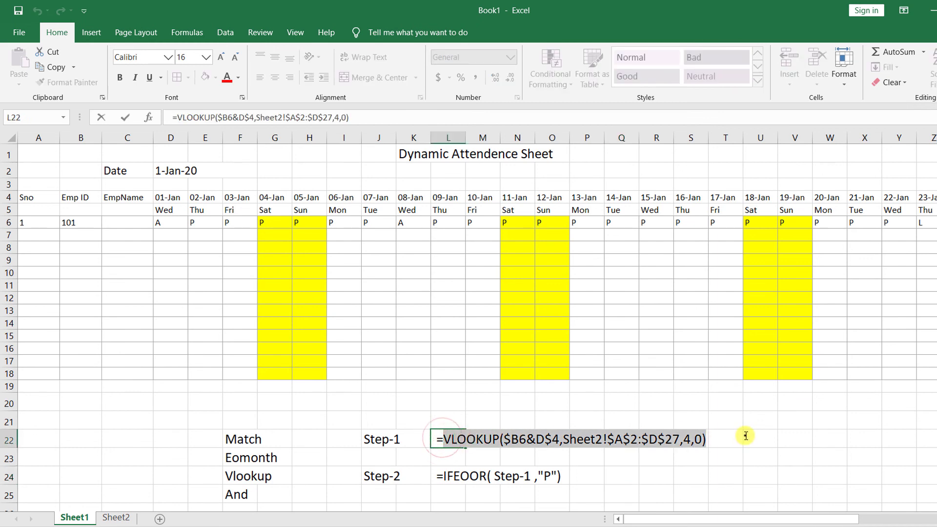
pyautogui.click(446, 476)
pyautogui.doubleClick(446, 476)
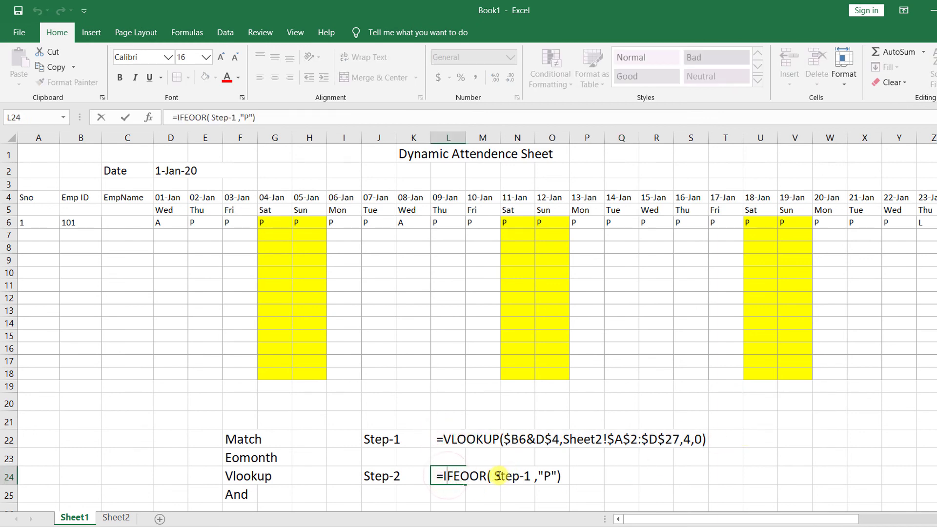
pyautogui.moveTo(497, 476); pyautogui.dragTo(529, 477)
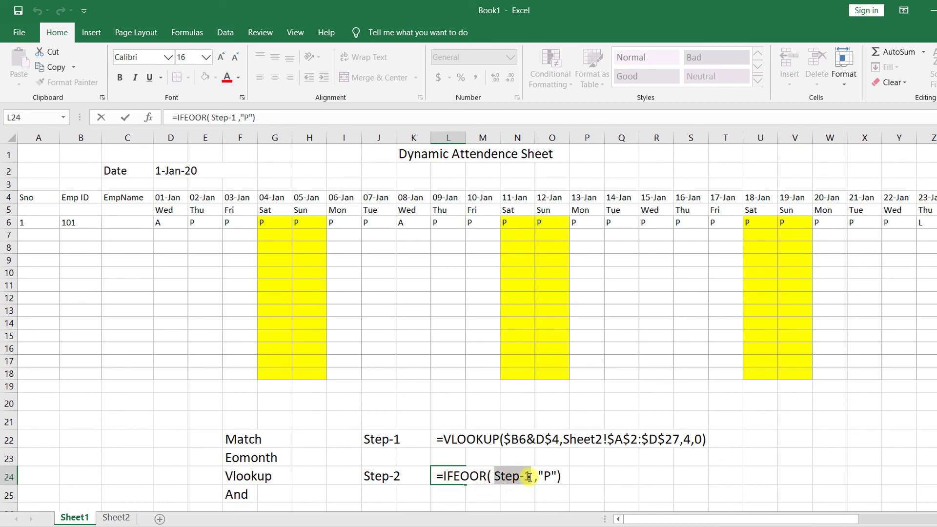
pyautogui.click(574, 482)
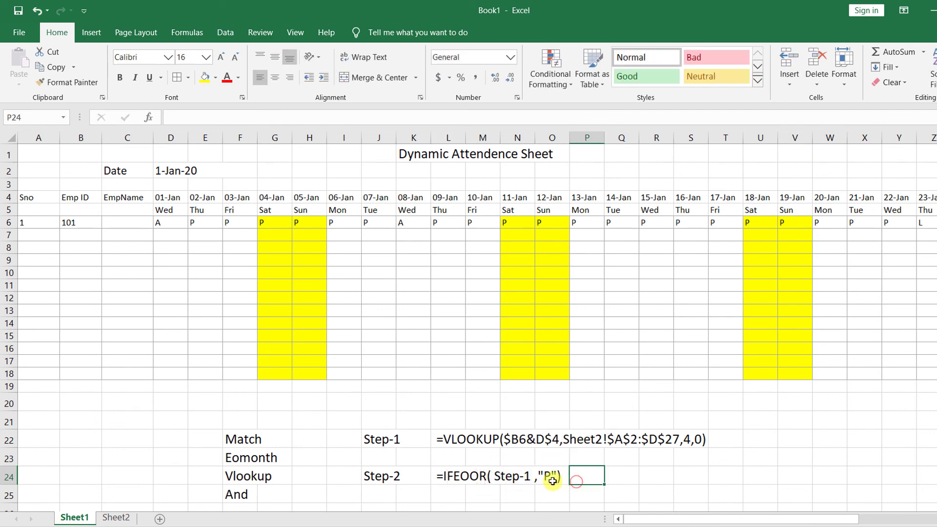
# Step: Move the Step-2 label and its formula note up to row 23 and enter the label Step-3 in J24
pyautogui.click(398, 487)
pyautogui.click(381, 477)
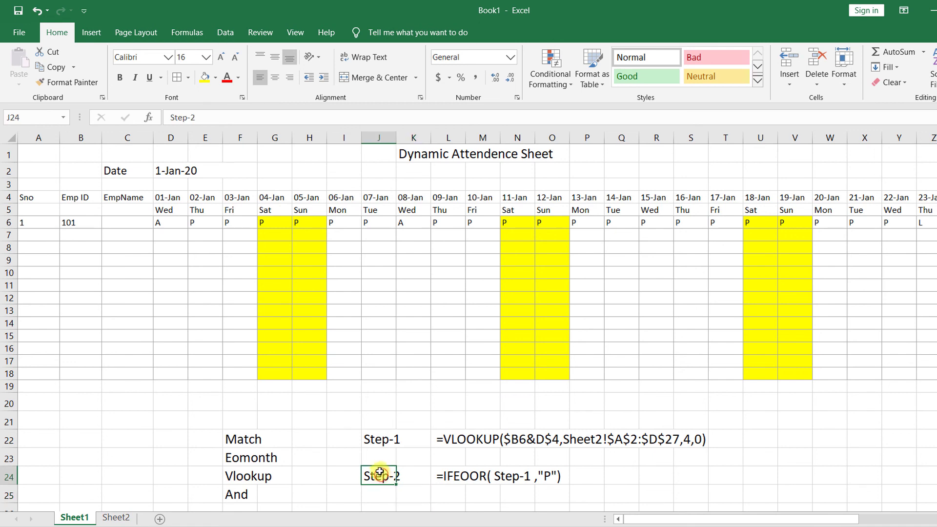
pyautogui.moveTo(379, 467); pyautogui.dragTo(379, 449)
pyautogui.click(375, 489)
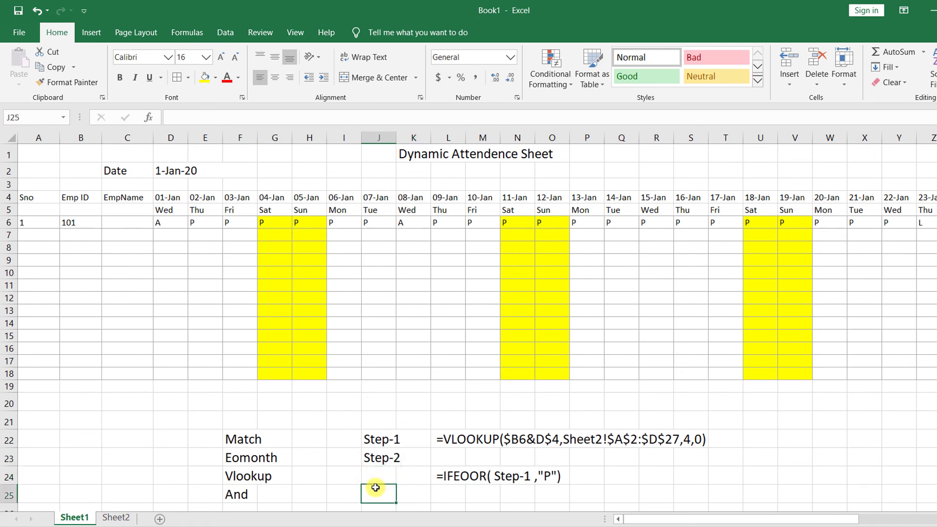
pyautogui.click(446, 476)
pyautogui.moveTo(432, 469); pyautogui.dragTo(434, 452)
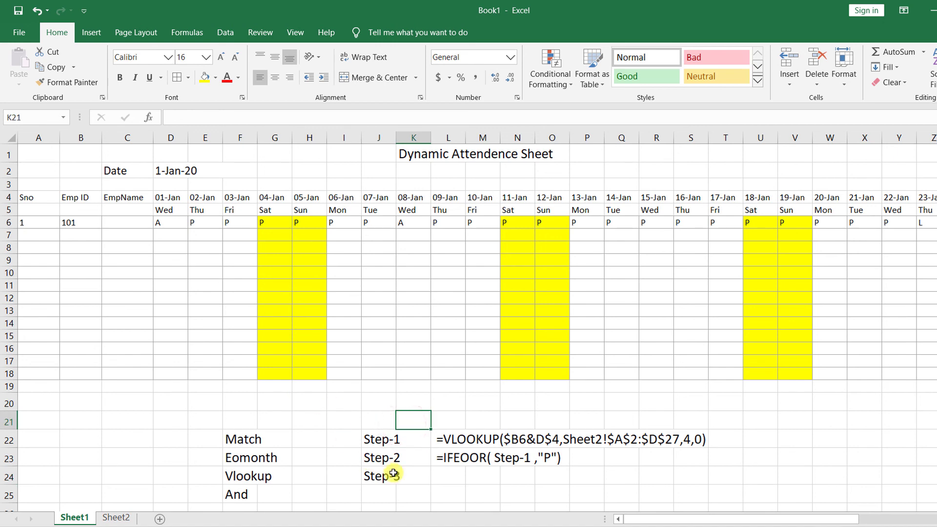
pyautogui.click(391, 475)
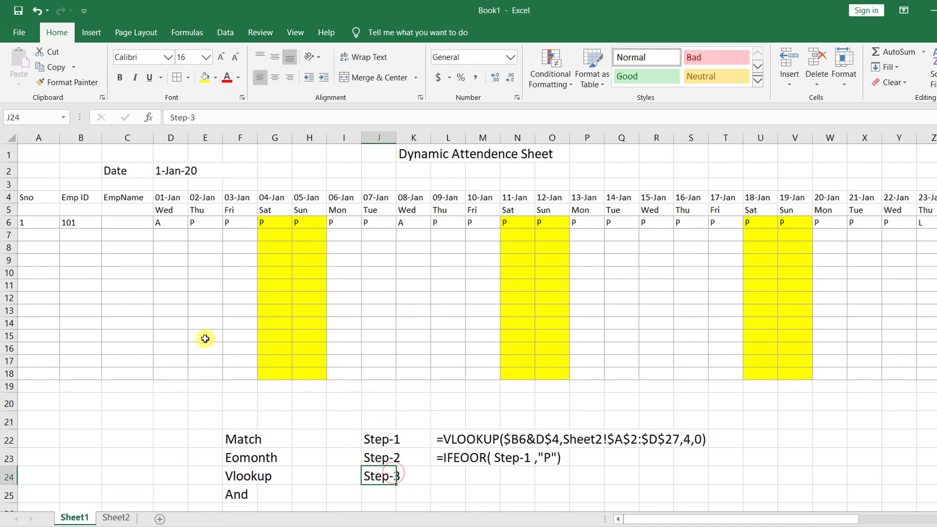
# Step: Examine the attendance formula in D6 and in the highlighted Saturday and Sunday cells of columns G and H
pyautogui.click(165, 223)
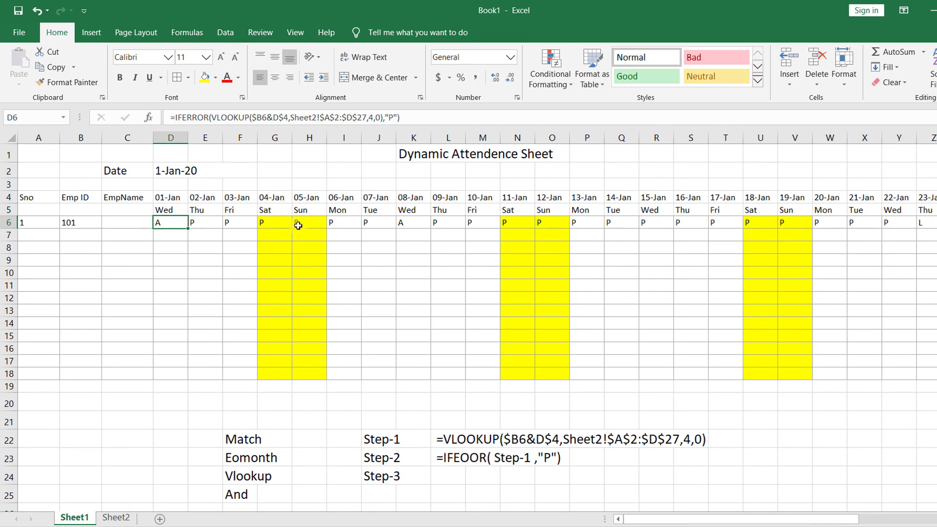
pyautogui.moveTo(272, 224); pyautogui.dragTo(301, 363)
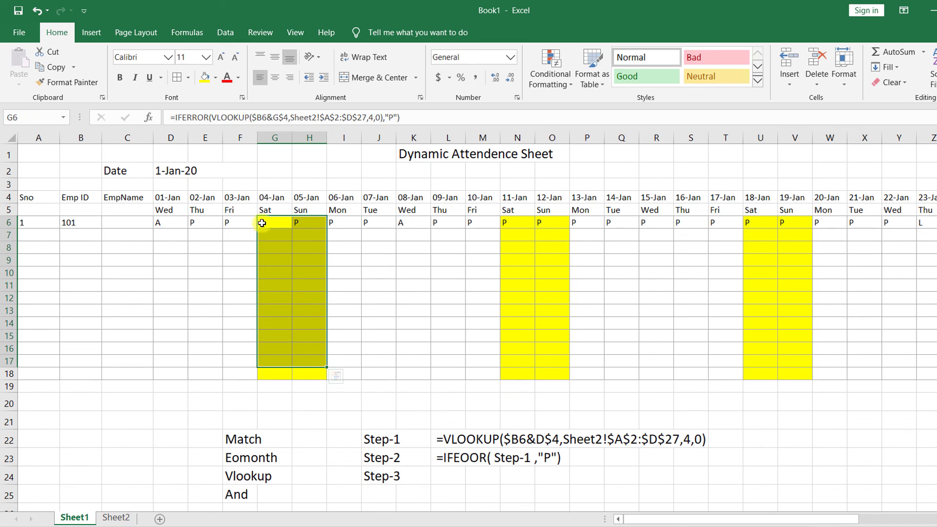
pyautogui.click(268, 226)
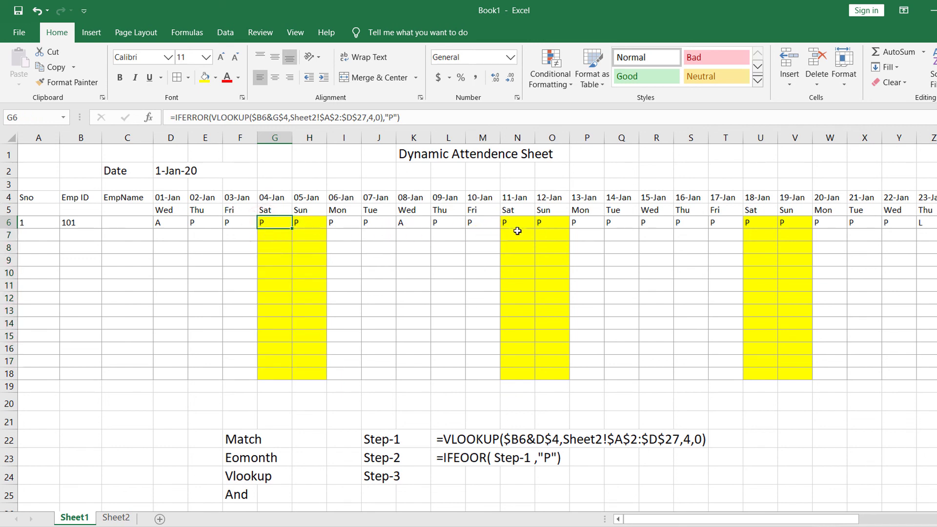
# Step: Examine the employee ID, the 04-Jan date and the attendance formulas in the Saturday and Sunday cells of row 6
pyautogui.click(79, 222)
pyautogui.click(271, 224)
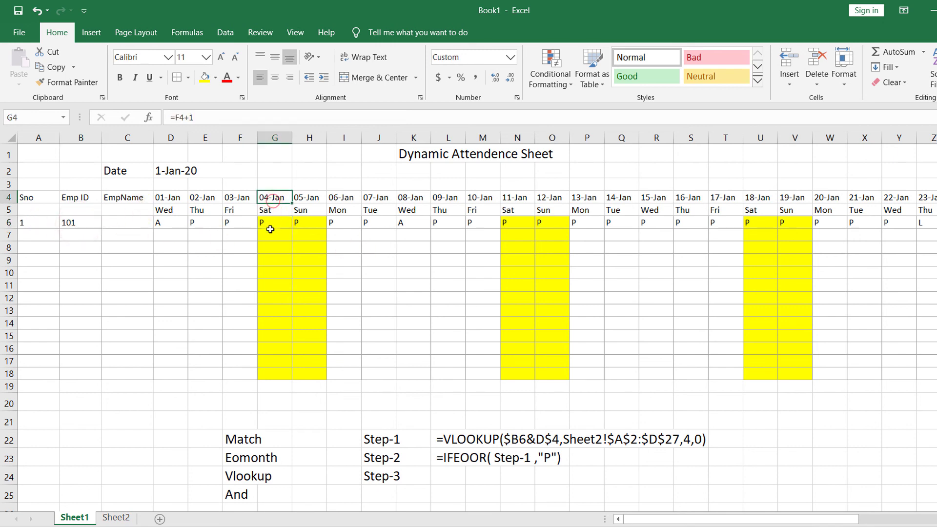
pyautogui.click(298, 227)
pyautogui.click(274, 223)
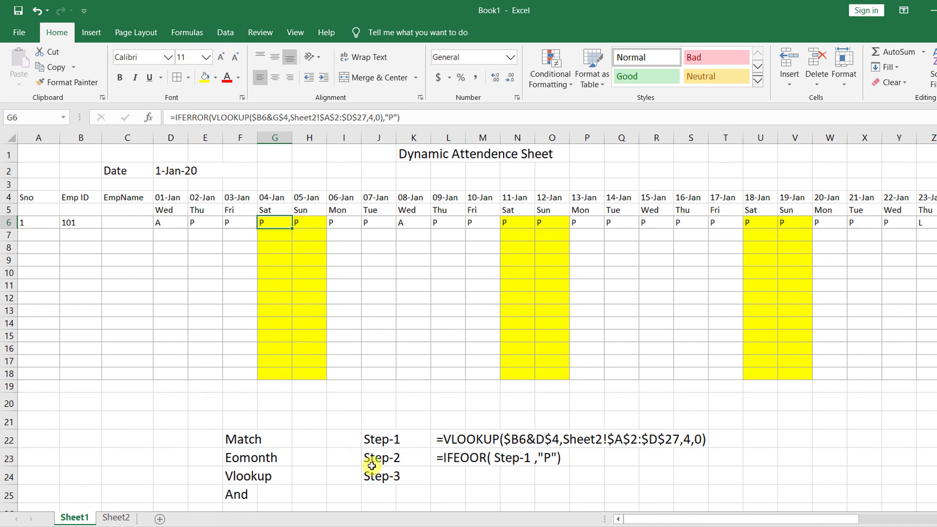
# Step: Insert a nested IF(OR( opening before IFERROR in the attendance formula of D6
pyautogui.click(177, 225)
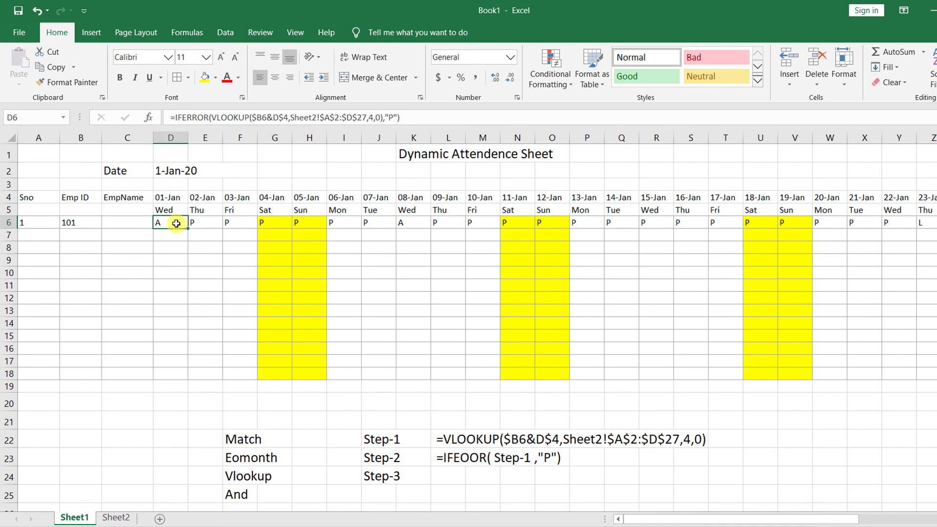
pyautogui.doubleClick(176, 224)
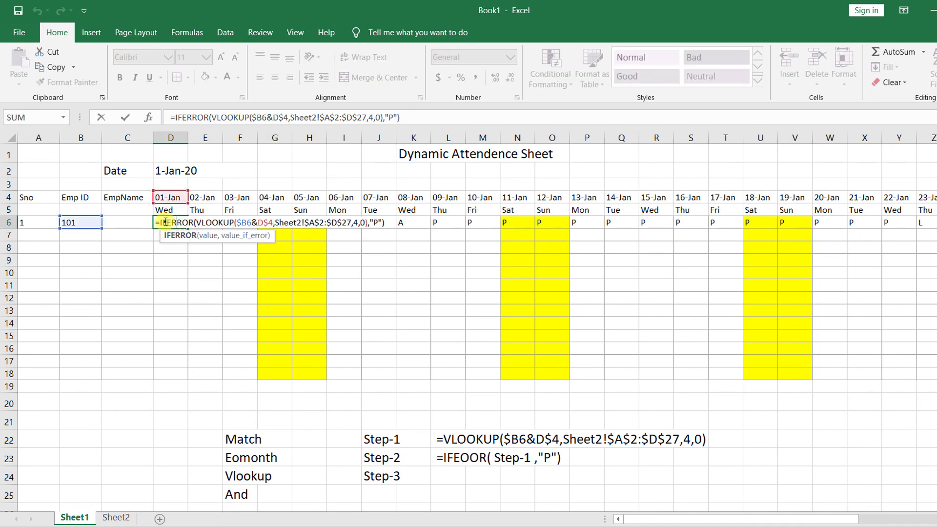
pyautogui.click(160, 223)
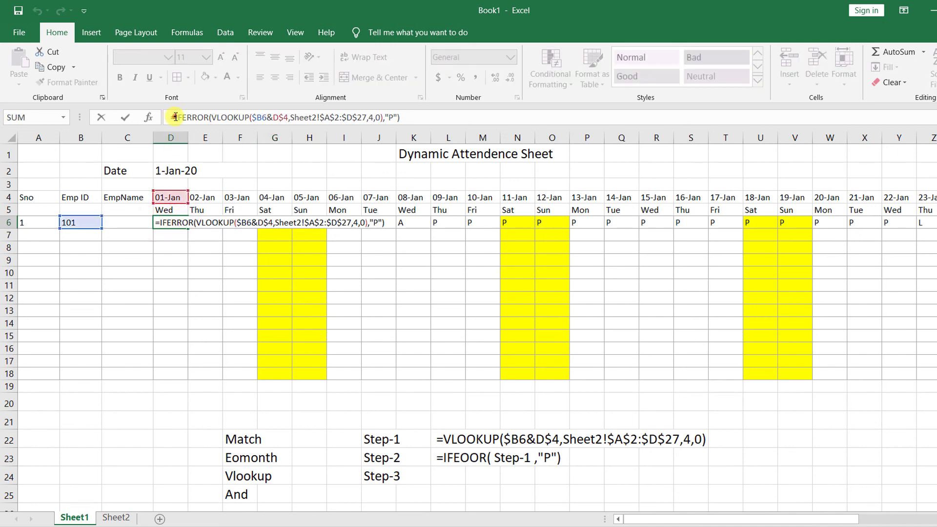
pyautogui.click(179, 119)
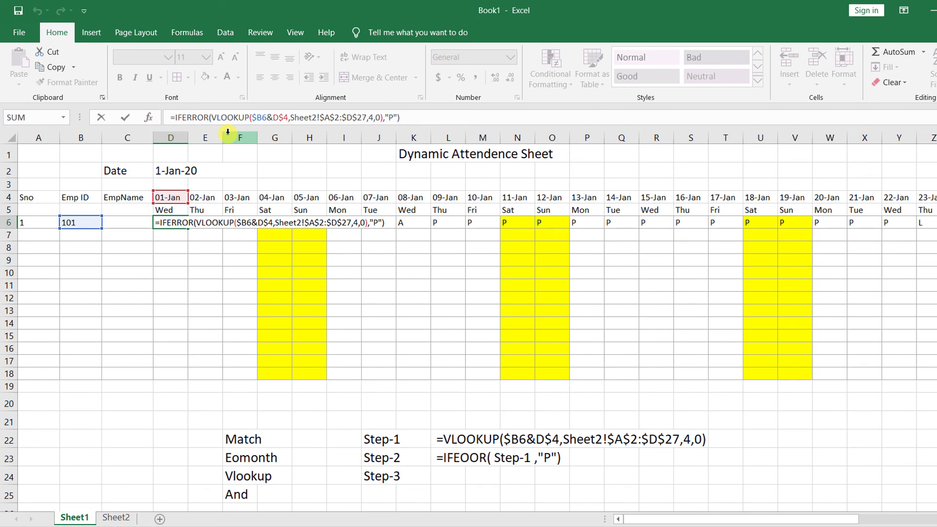
pyautogui.write('if')
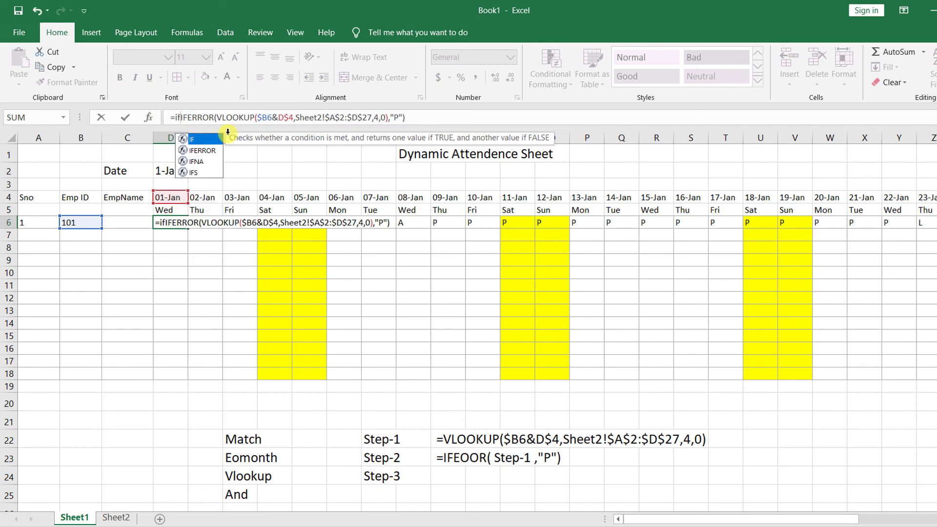
pyautogui.write('(')
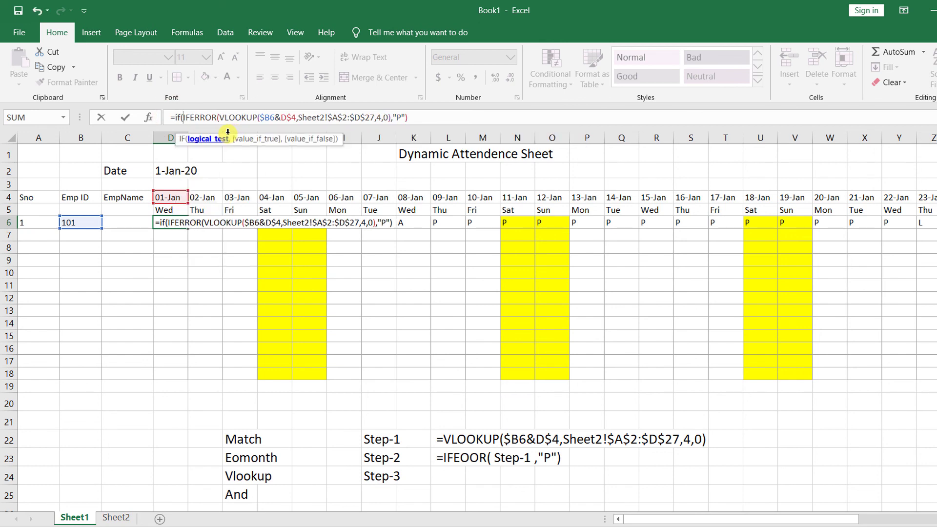
pyautogui.write('or(')
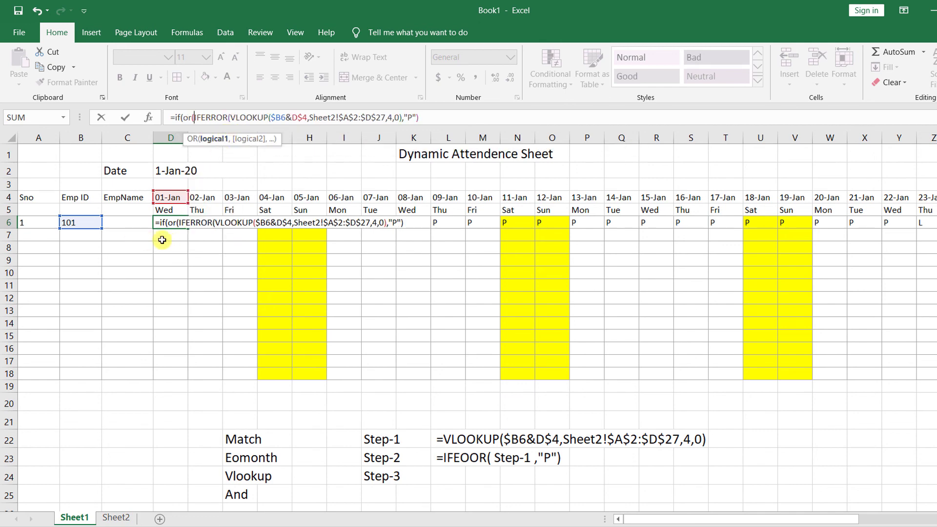
# Step: Add D$5="sat" as the first OR condition in D6, locking only the row of the weekday reference
pyautogui.click(194, 117)
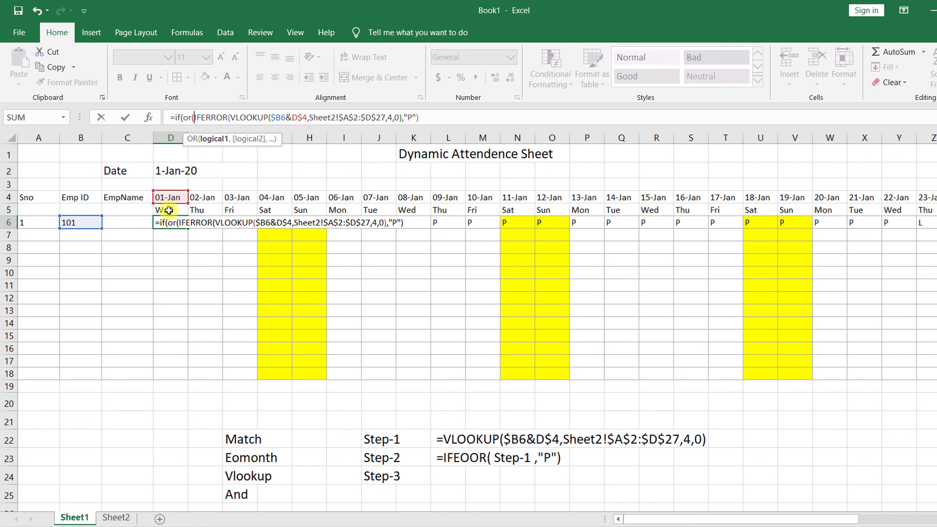
pyautogui.click(169, 210)
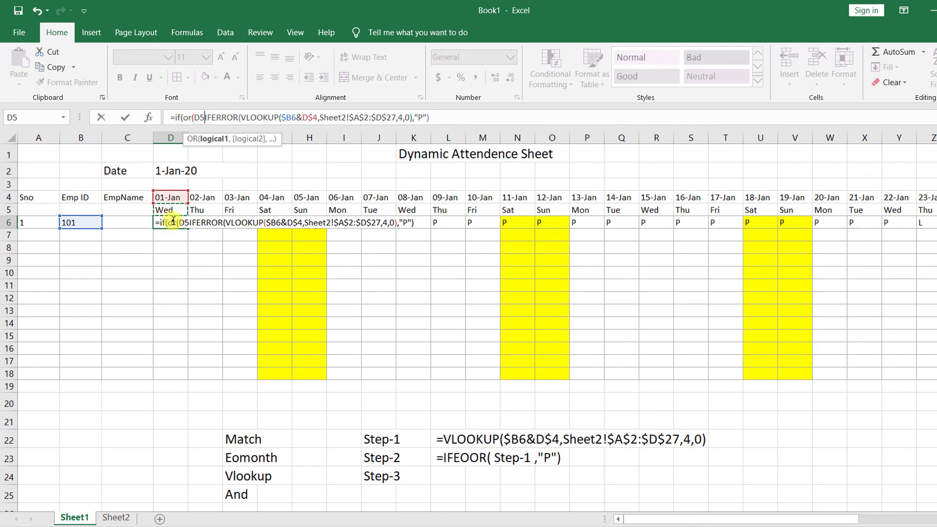
pyautogui.press('F4')
pyautogui.press('F4')
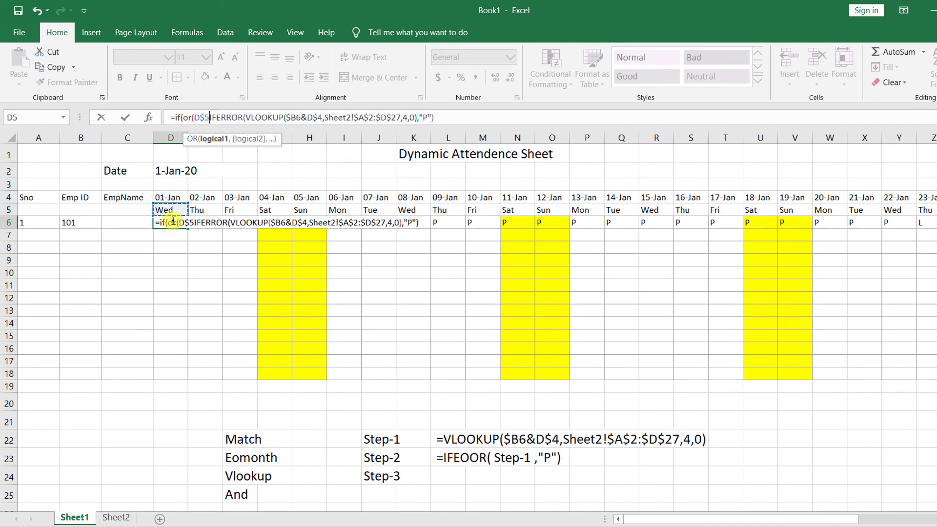
pyautogui.write('=')
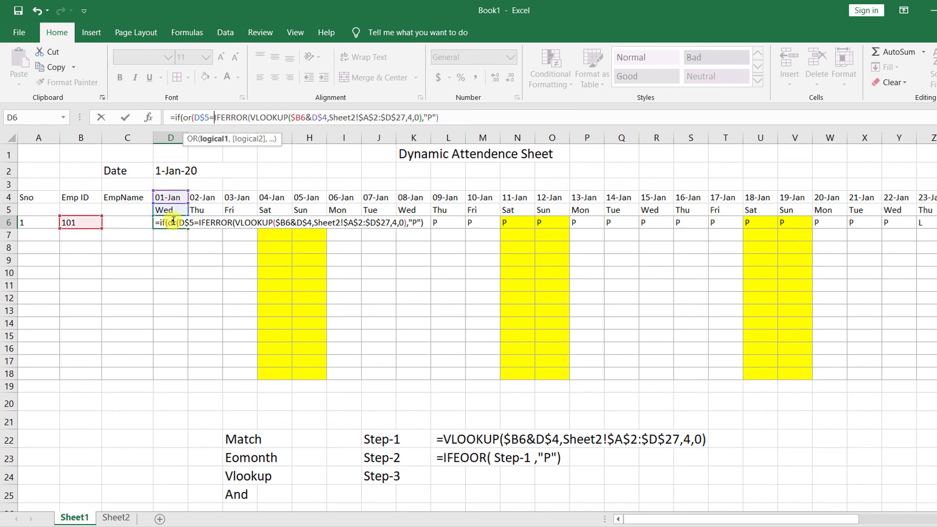
pyautogui.write('"sat')
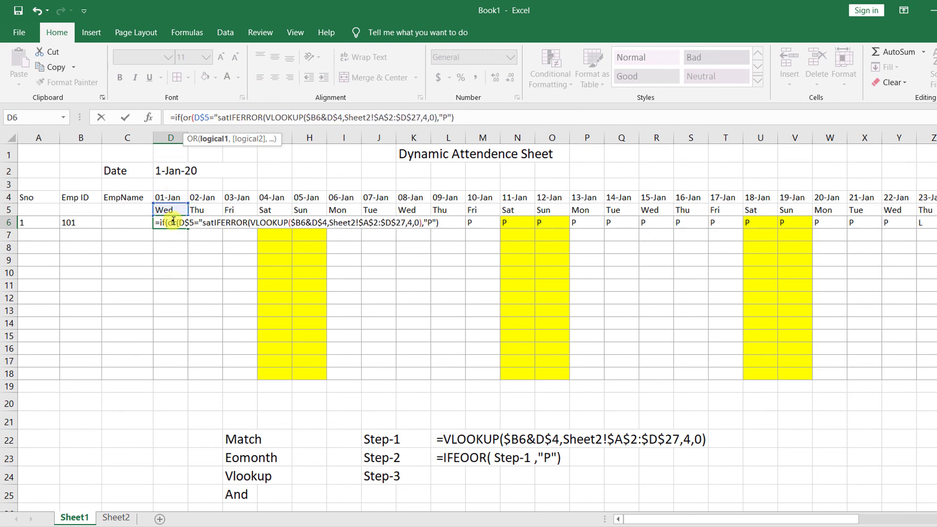
pyautogui.write('",')
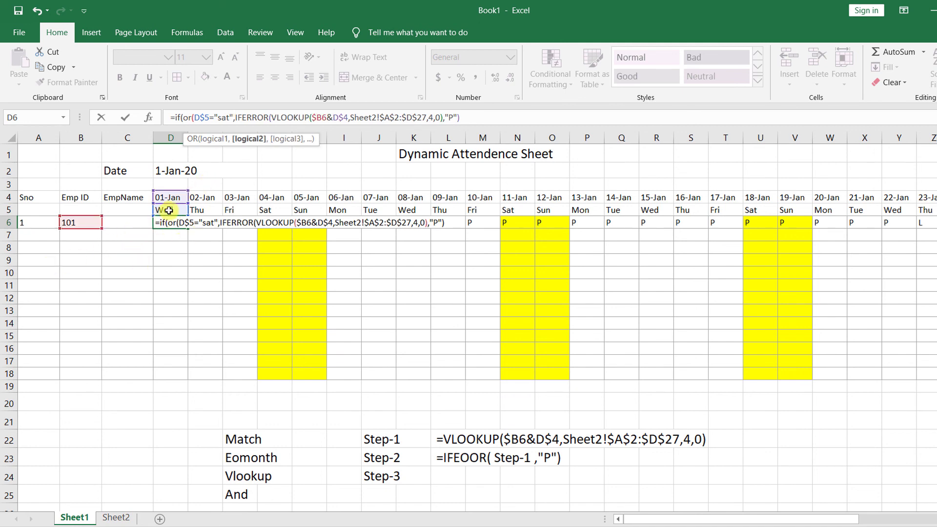
# Step: Add D$5="sun" as the second OR condition in D6 and close the OR function
pyautogui.click(169, 210)
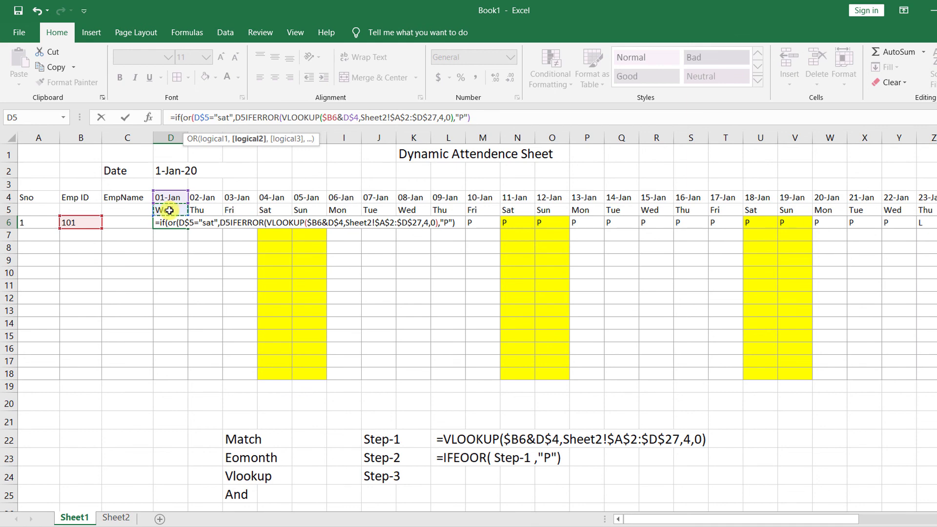
pyautogui.press('F4')
pyautogui.press('F4')
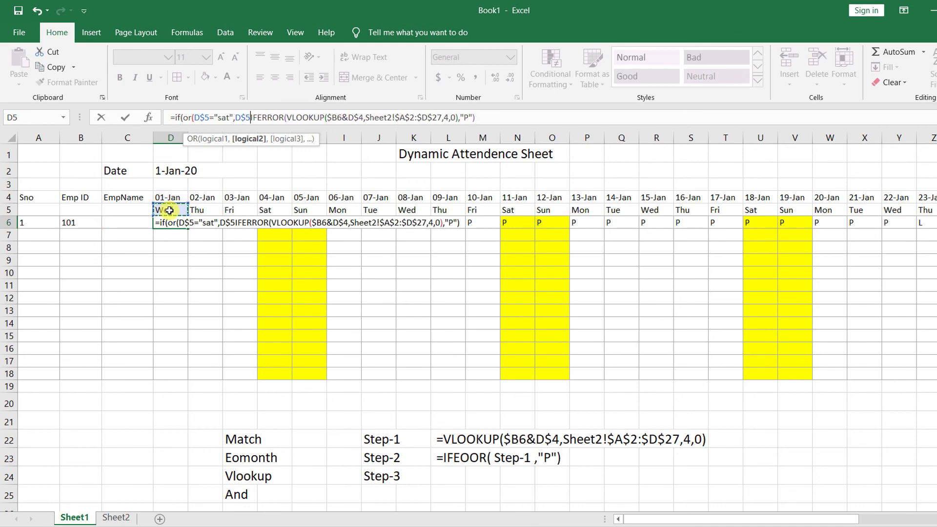
pyautogui.write('=')
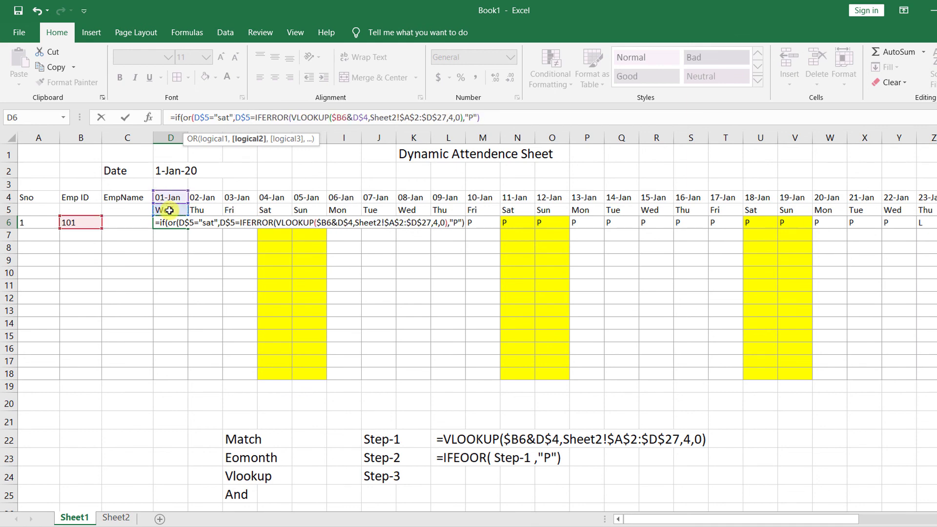
pyautogui.write('"sun')
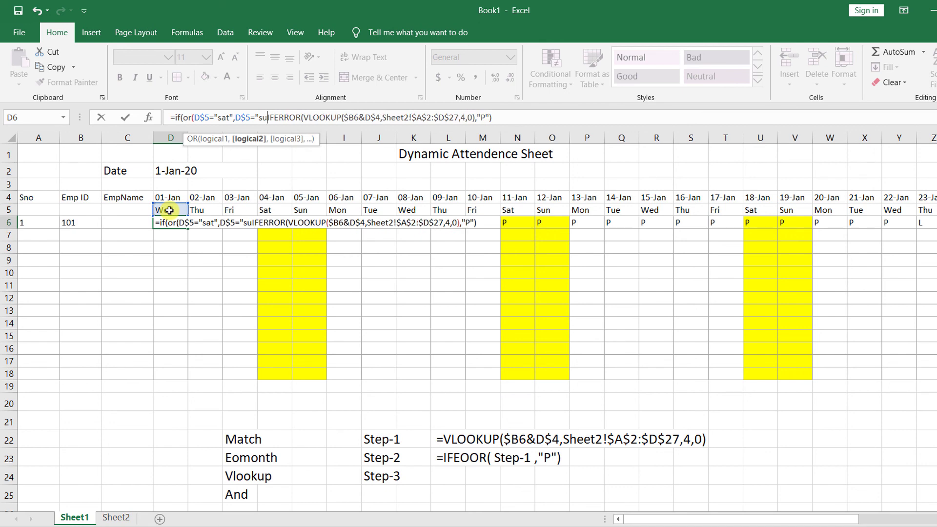
pyautogui.write('"')
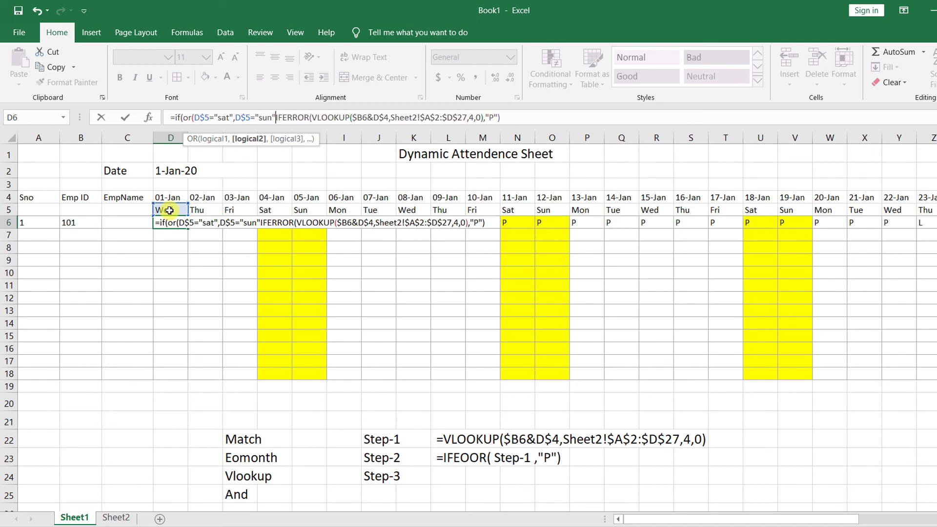
pyautogui.write(')')
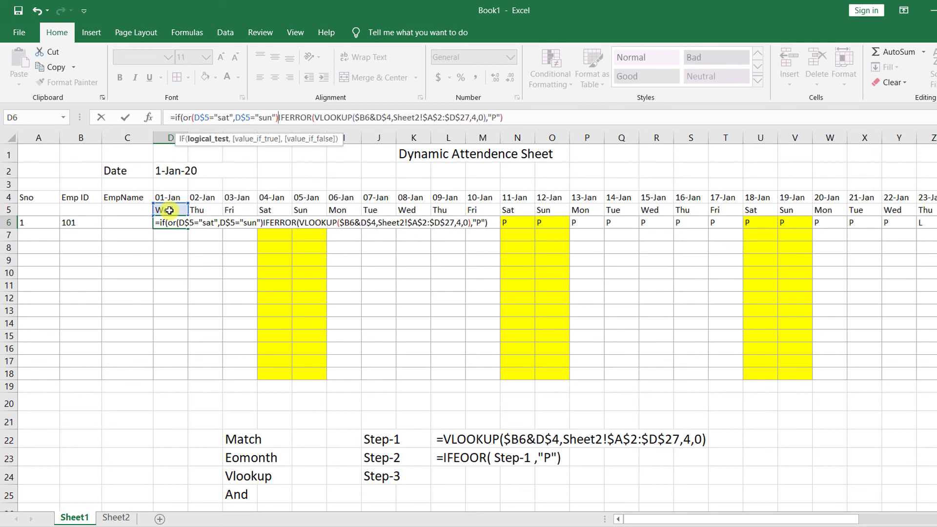
# Step: Return "w/o" when the weekend test is true, keep the IFERROR lookup as the false result, and complete the D6 formula
pyautogui.write(',')
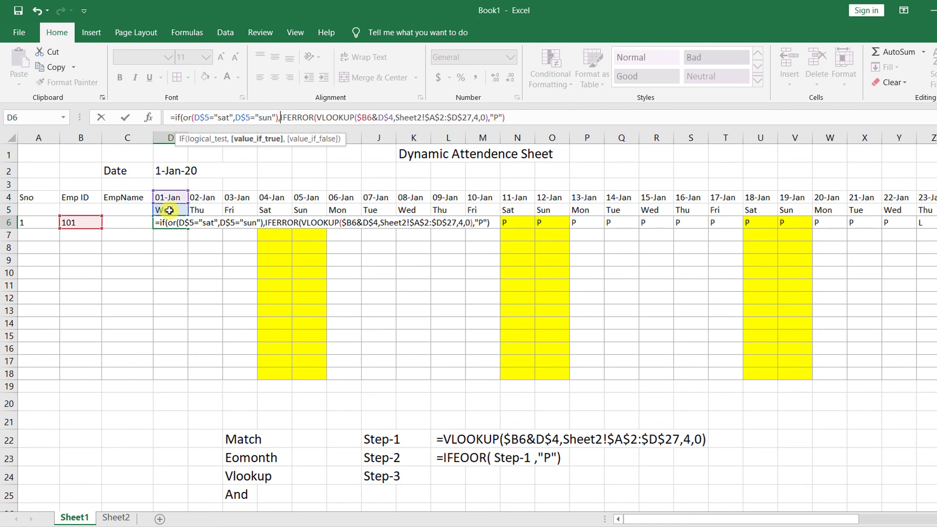
pyautogui.moveTo(191, 118); pyautogui.dragTo(245, 118)
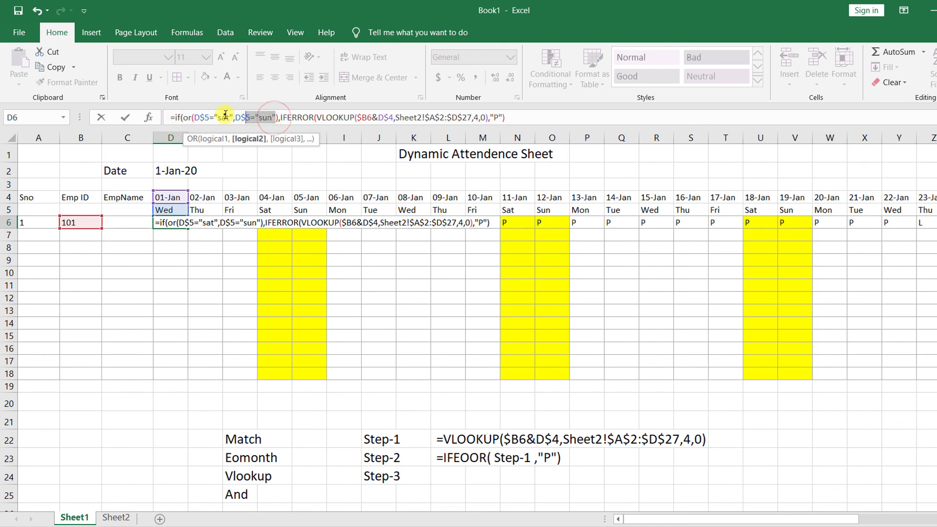
pyautogui.click(282, 118)
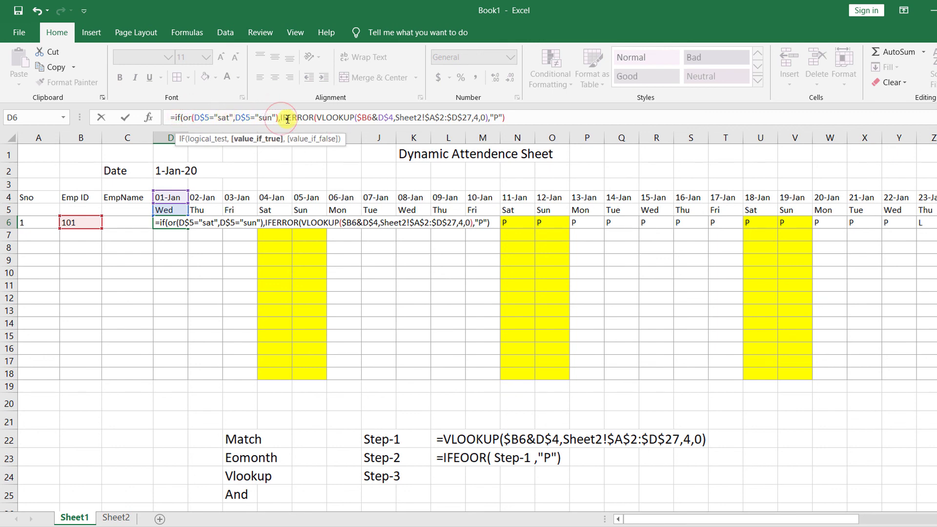
pyautogui.write('"')
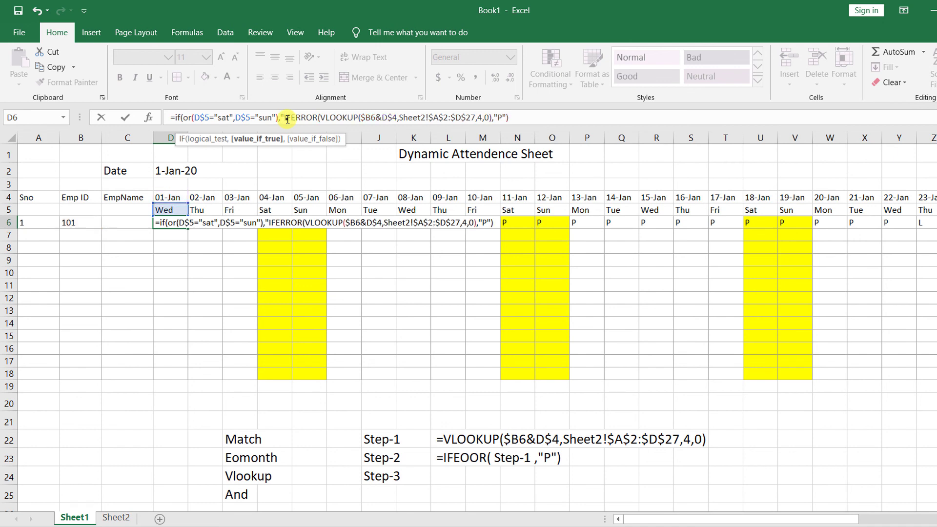
pyautogui.write('w/')
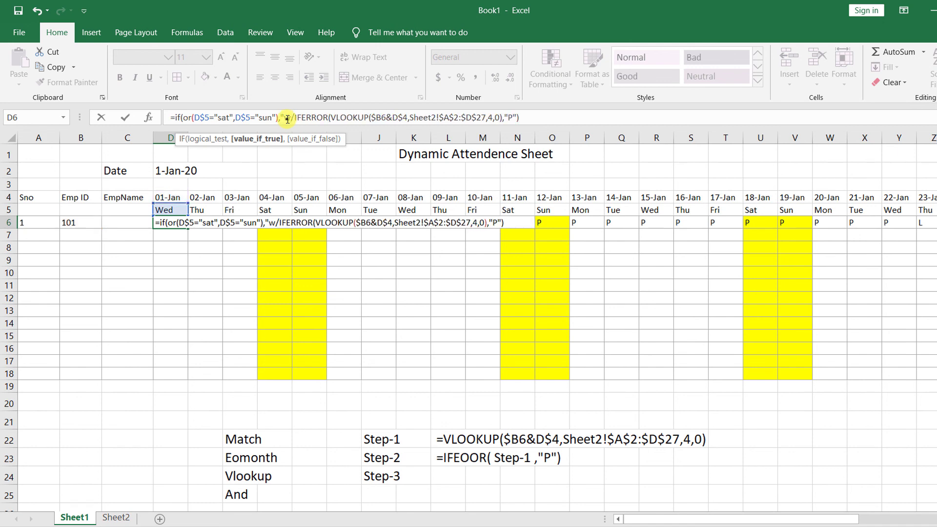
pyautogui.write('o"')
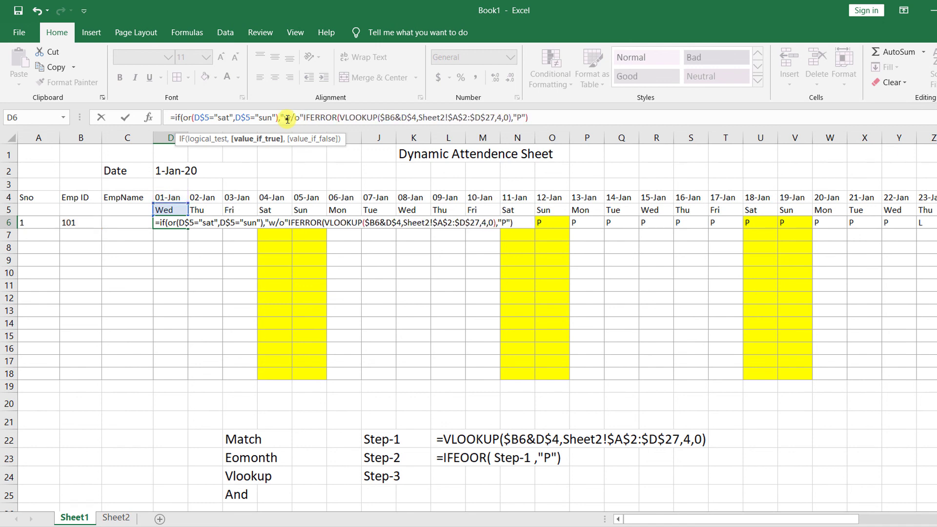
pyautogui.write(',')
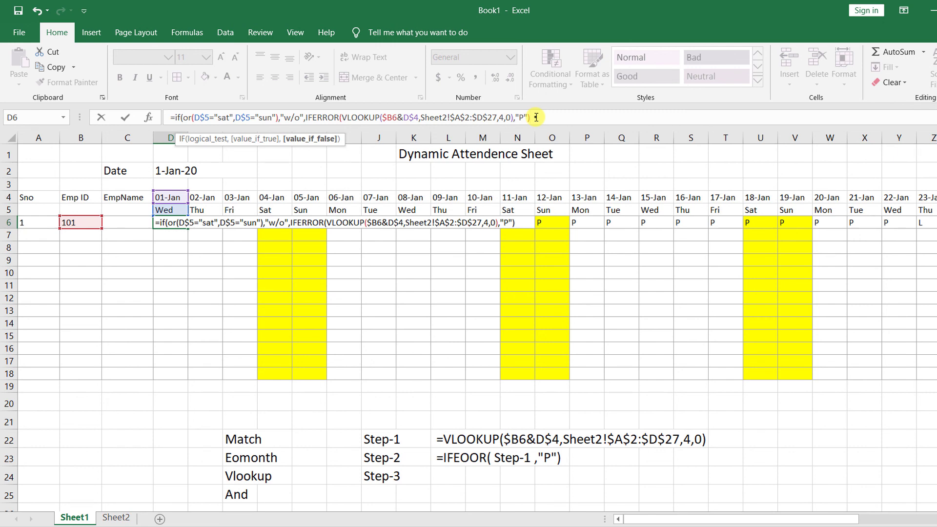
pyautogui.write(')')
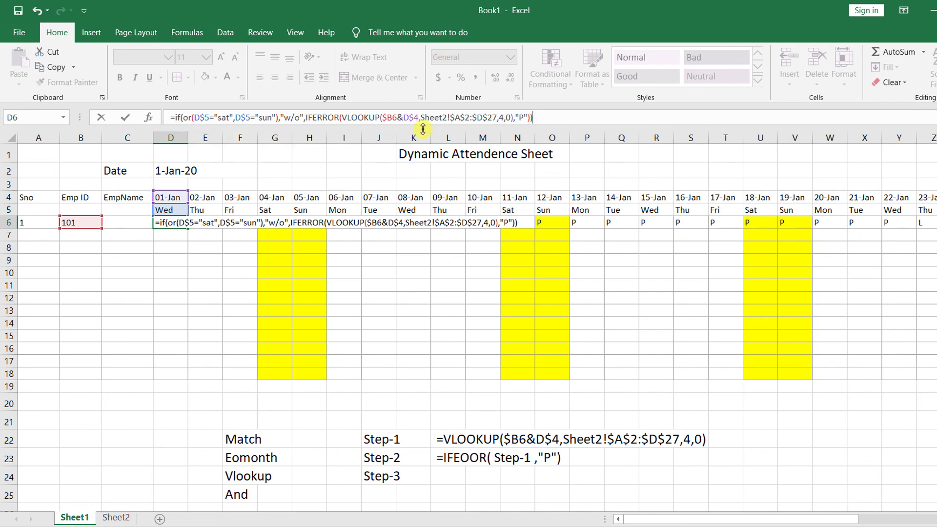
pyautogui.press('Return')
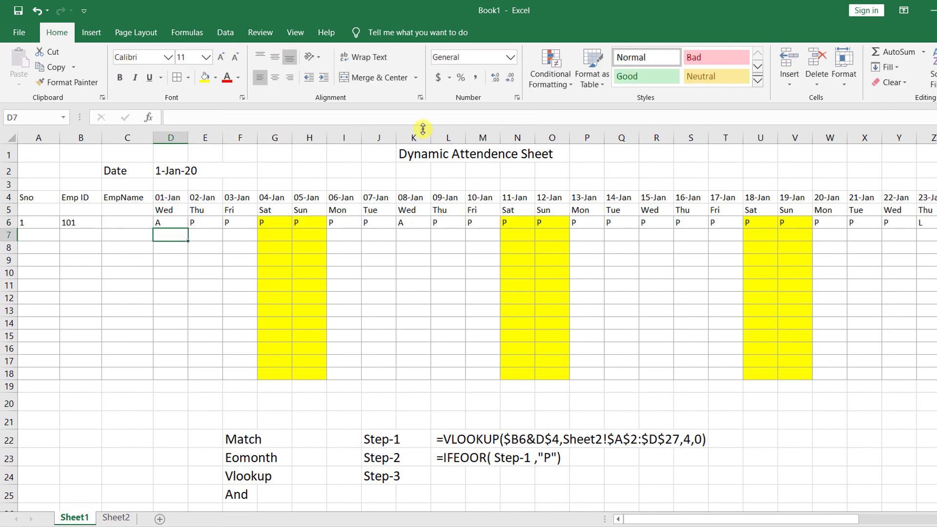
# Step: Fill the updated weekend formula from D6 across the row to the 31-Jan column, AH6
pyautogui.click(171, 222)
pyautogui.moveTo(188, 228); pyautogui.dragTo(879, 233)
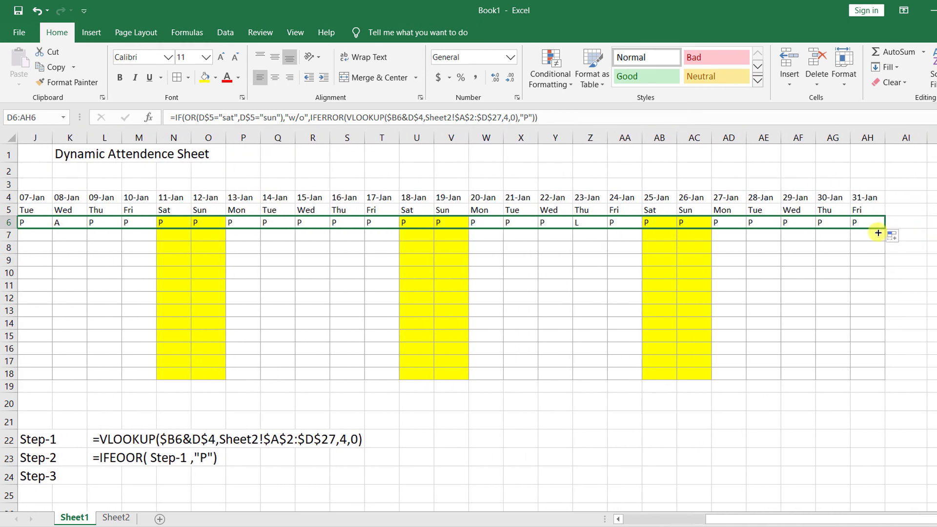
pyautogui.moveTo(772, 521); pyautogui.dragTo(708, 522)
pyautogui.click(163, 256)
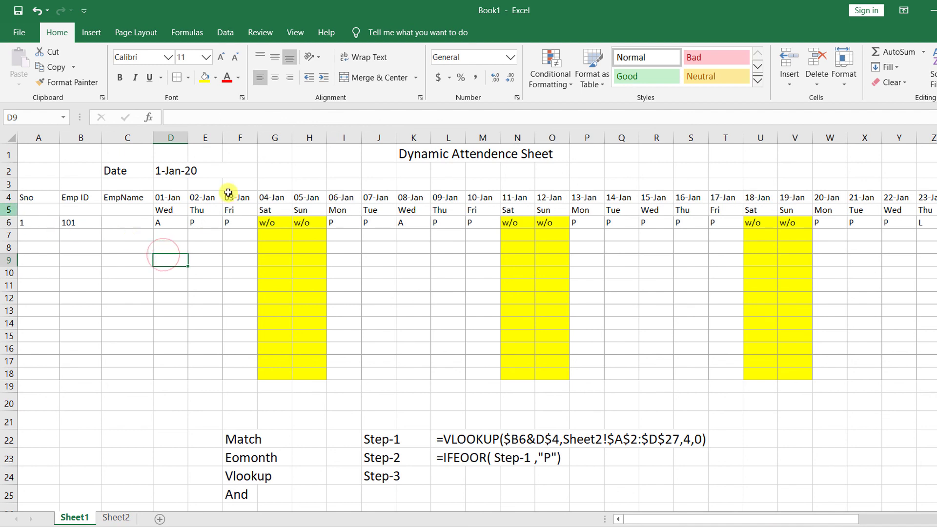
# Step: Check the Saturday weekday cell G5 and the attendance results in G6 and H6
pyautogui.click(275, 211)
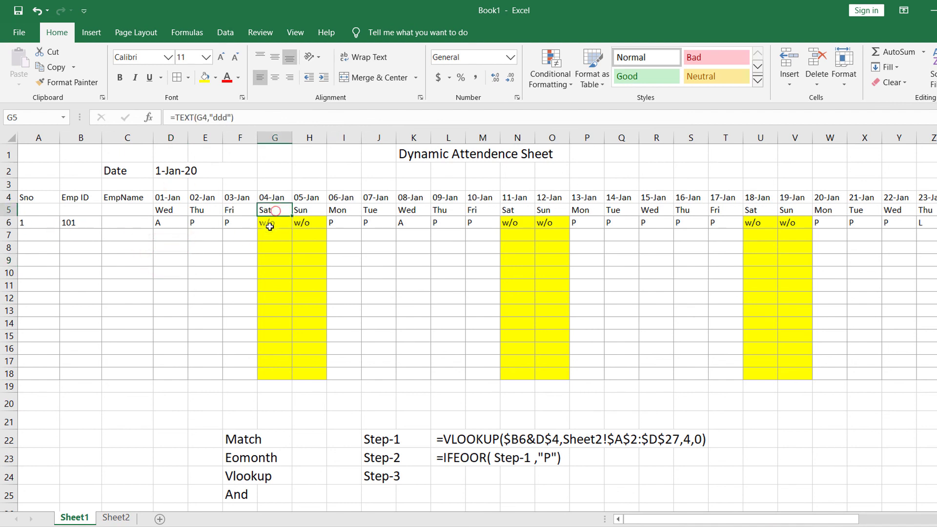
pyautogui.click(271, 224)
pyautogui.click(309, 224)
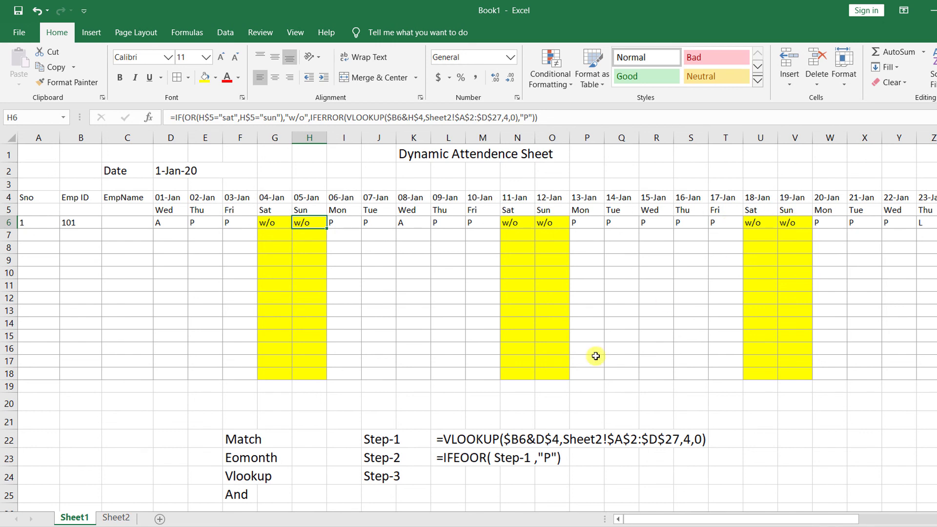
# Step: Start the Step-3 note in L24 with "=" and the IF(OR(D$5="sat",D$5="sun"),"w/o", part copied from the D6 formula
pyautogui.click(441, 472)
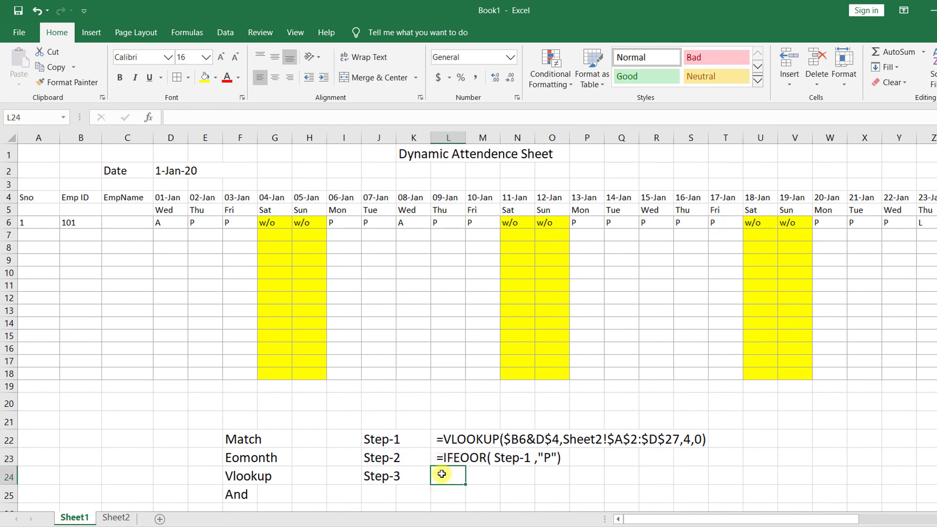
pyautogui.doubleClick(442, 474)
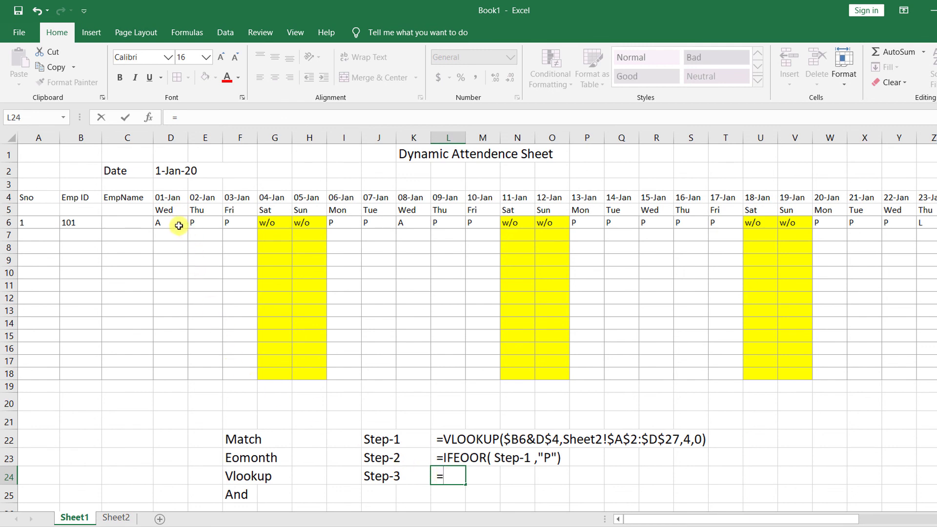
pyautogui.click(304, 437)
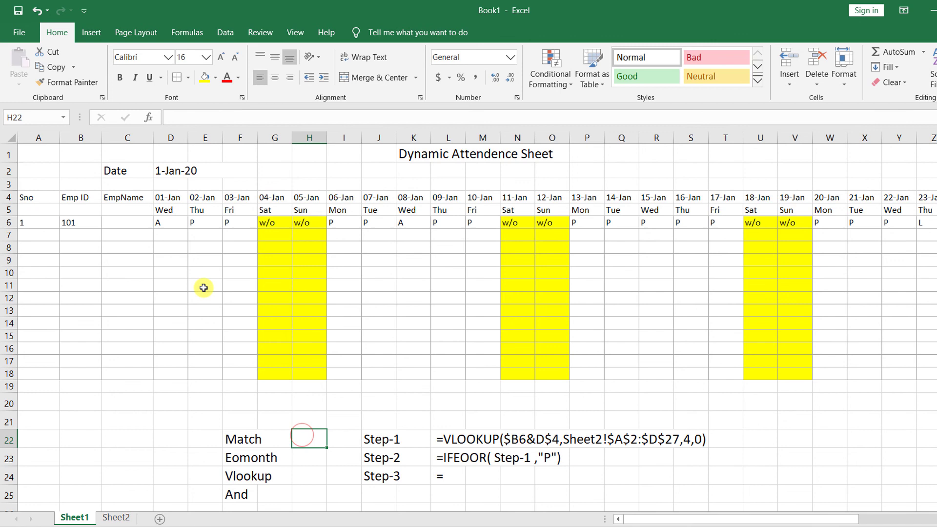
pyautogui.doubleClick(168, 223)
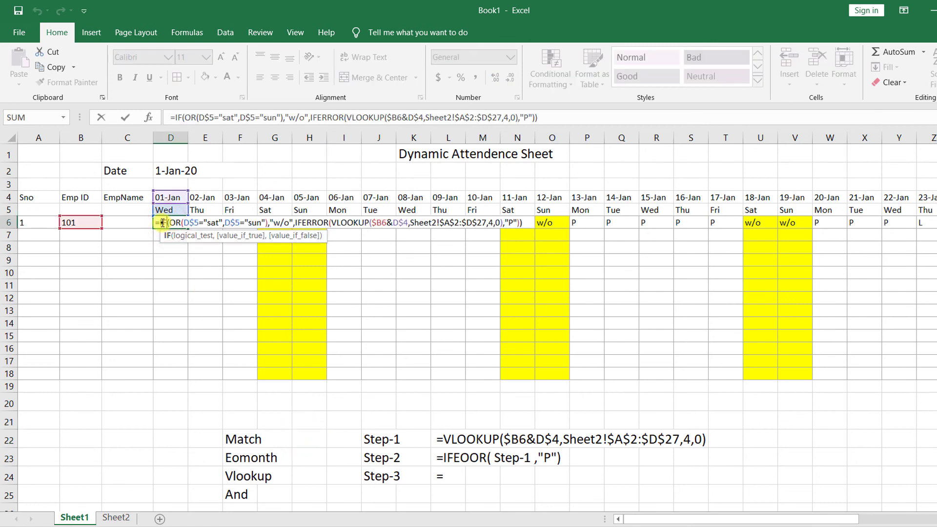
pyautogui.moveTo(164, 222); pyautogui.dragTo(294, 224)
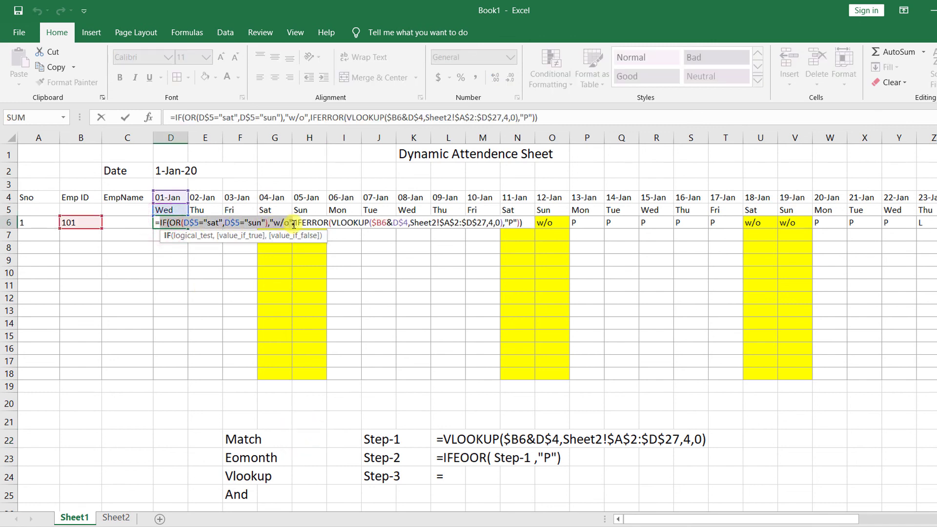
pyautogui.hotkey('ctrl', 'c')
pyautogui.hotkey('ctrl', 'v')
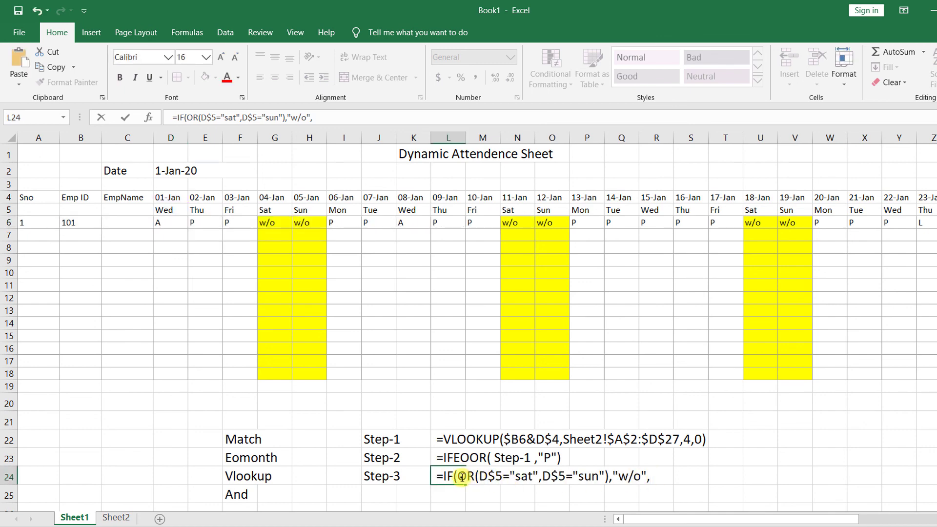
# Step: Complete the Step-3 note in L24 with Step-2) as the IF function's false result
pyautogui.click(653, 478)
pyautogui.write('step-2')
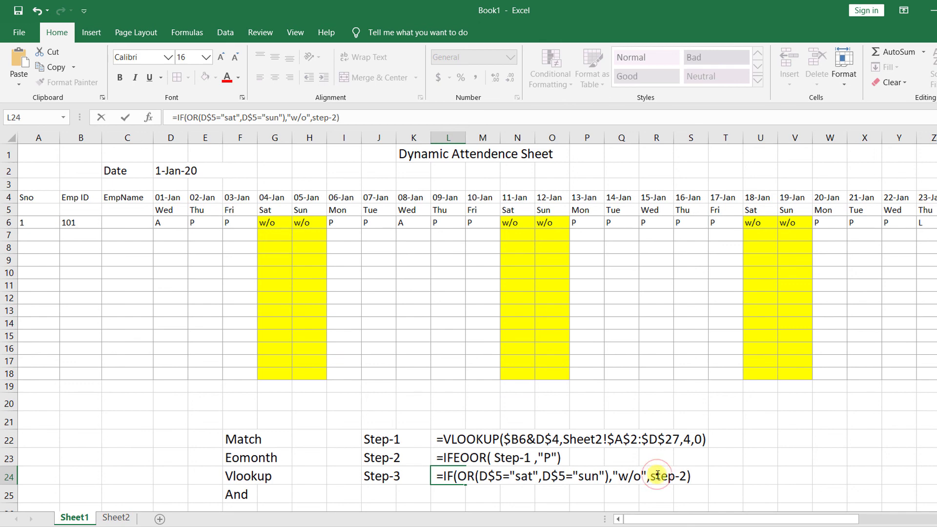
pyautogui.click(658, 475)
pyautogui.press('BackSpace')
pyautogui.write('S')
pyautogui.click(505, 458)
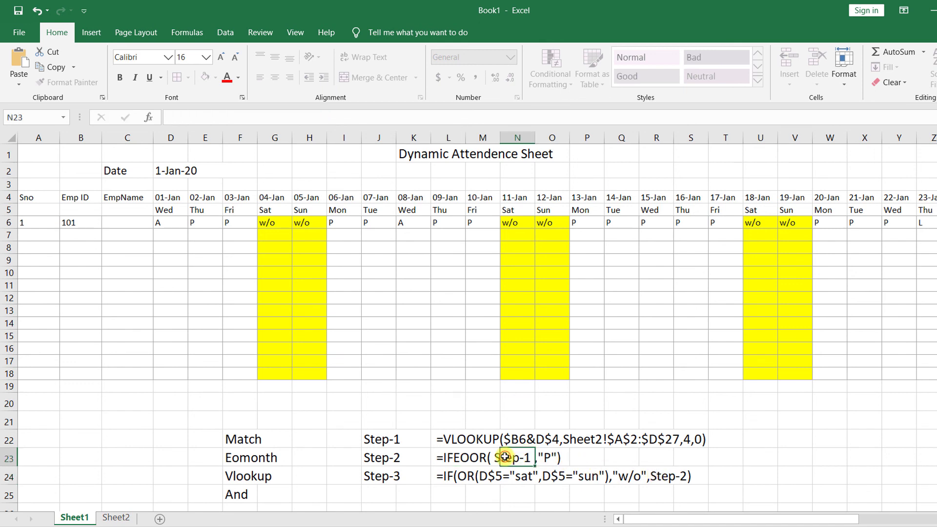
# Step: Review the Step-2 and Step-3 notes, the weekday formula in D5, and the lookup IDs and attendance records on Sheet2
pyautogui.click(442, 476)
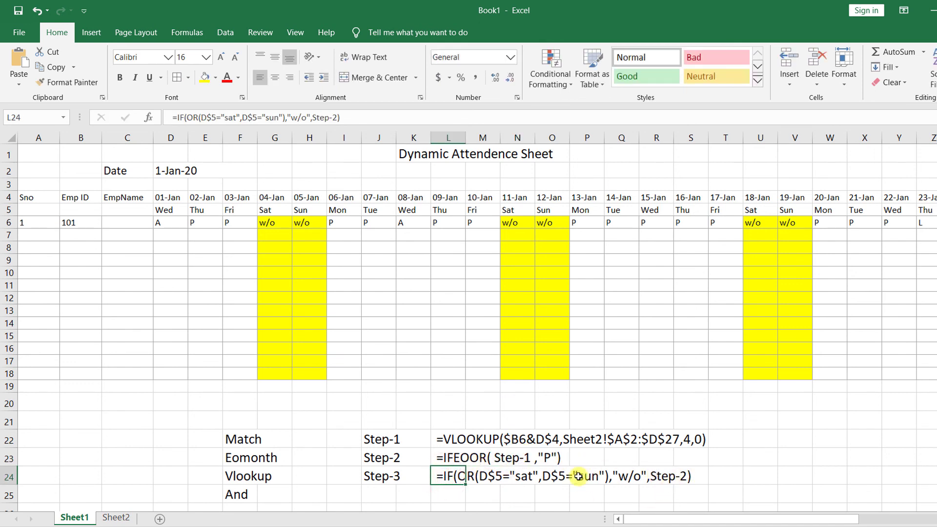
pyautogui.click(452, 454)
pyautogui.click(461, 476)
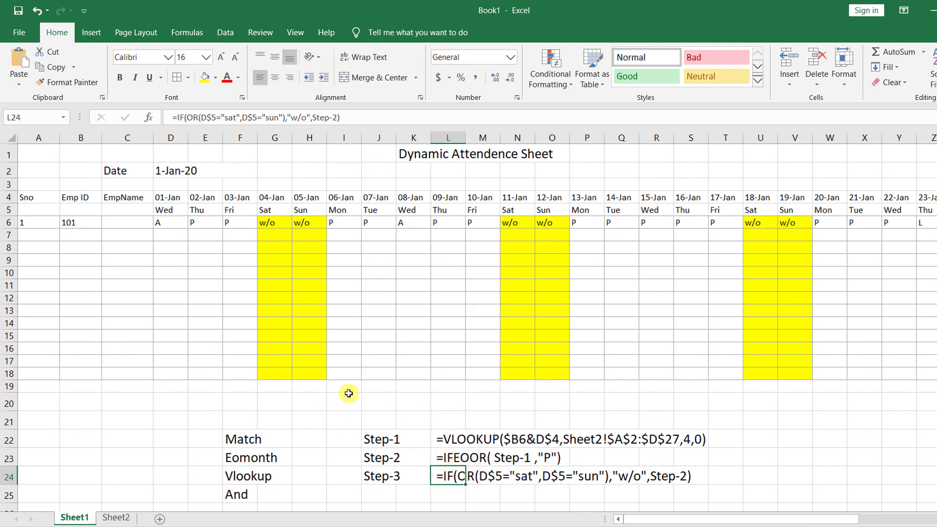
pyautogui.click(167, 215)
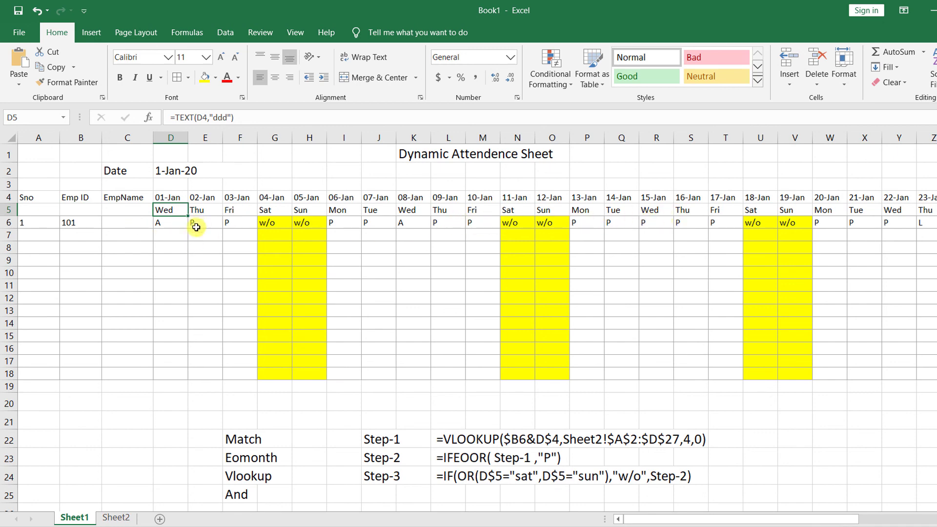
pyautogui.click(116, 518)
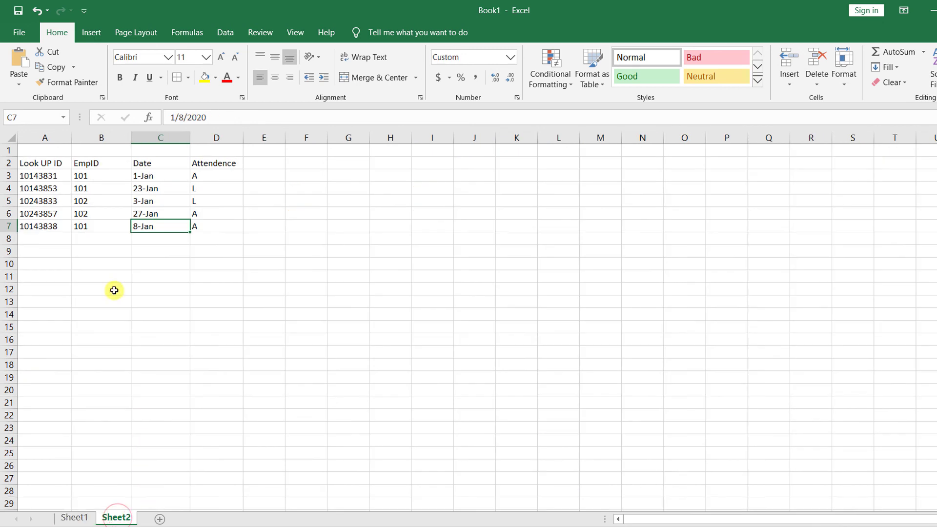
pyautogui.click(65, 178)
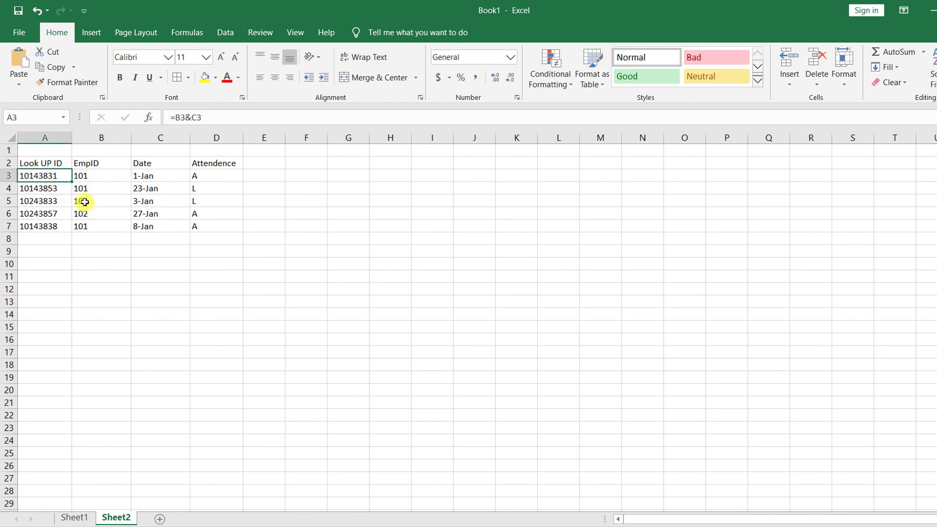
pyautogui.moveTo(199, 200); pyautogui.dragTo(200, 225)
pyautogui.click(83, 510)
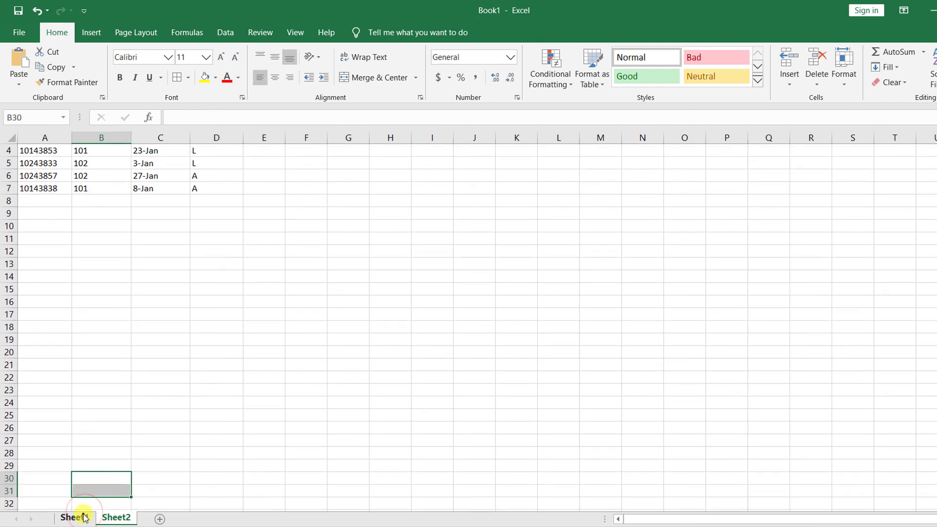
pyautogui.scroll(1, 108, 440)
pyautogui.click(74, 517)
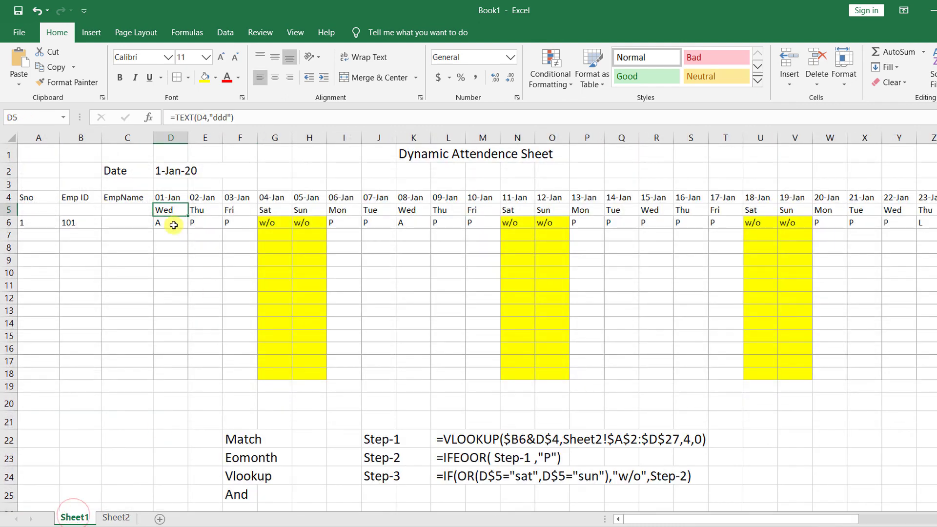
# Step: Enter 102 as the second employee's Emp ID in B7 on Sheet1
pyautogui.click(141, 226)
pyautogui.click(82, 237)
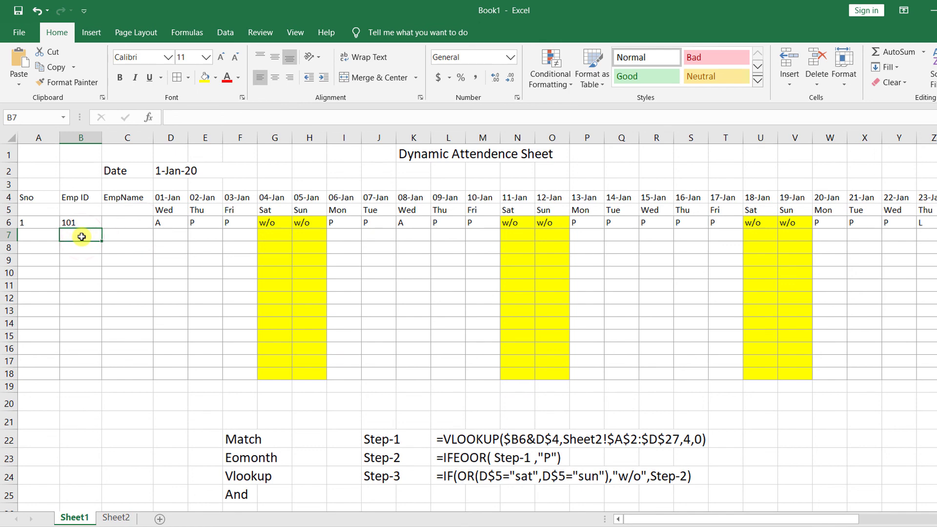
pyautogui.write('10')
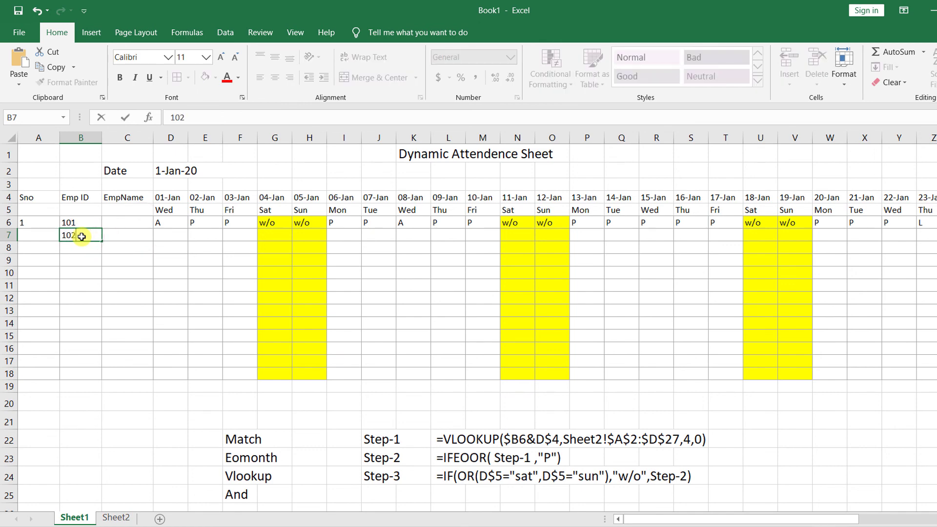
pyautogui.write('2')
pyautogui.press('Return')
# Step: Fill the attendance formulas of row 6 down into row 7 for all the January dates
pyautogui.click(144, 237)
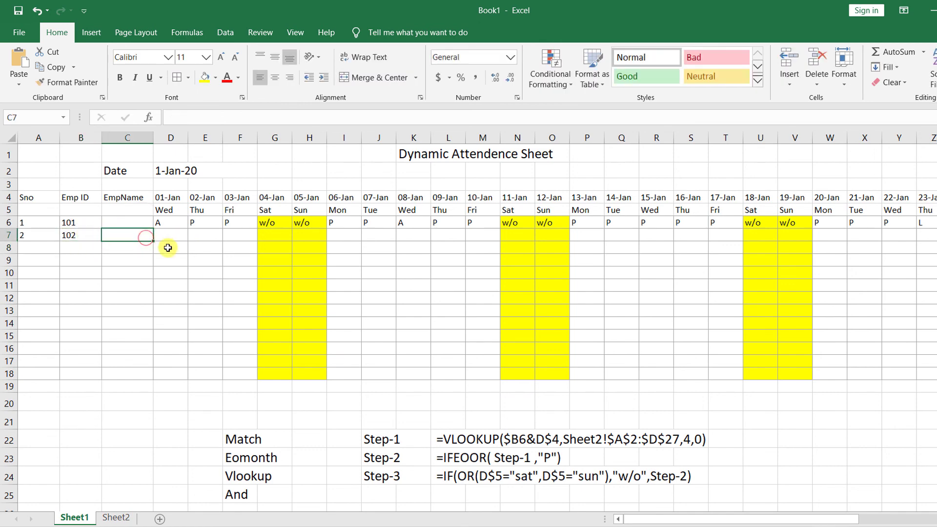
pyautogui.moveTo(164, 240); pyautogui.dragTo(512, 237)
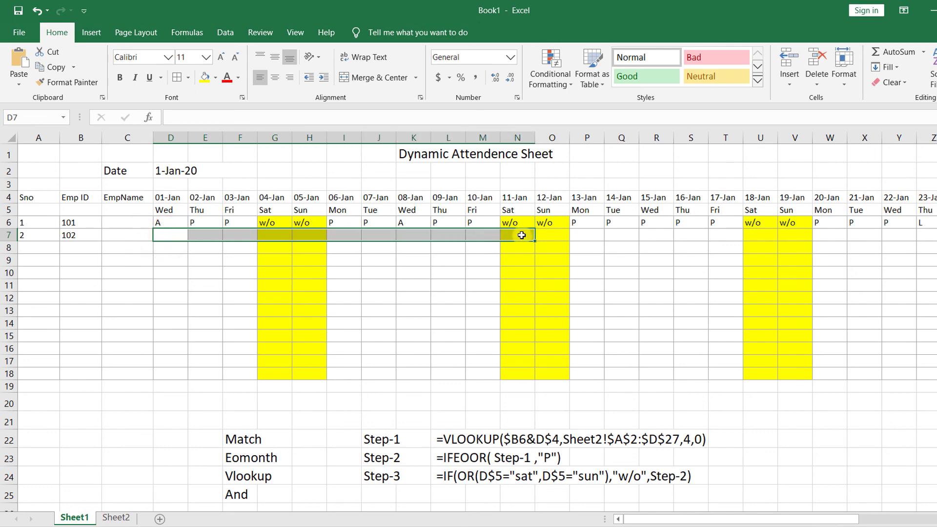
pyautogui.click(282, 252)
pyautogui.moveTo(168, 223); pyautogui.dragTo(919, 239)
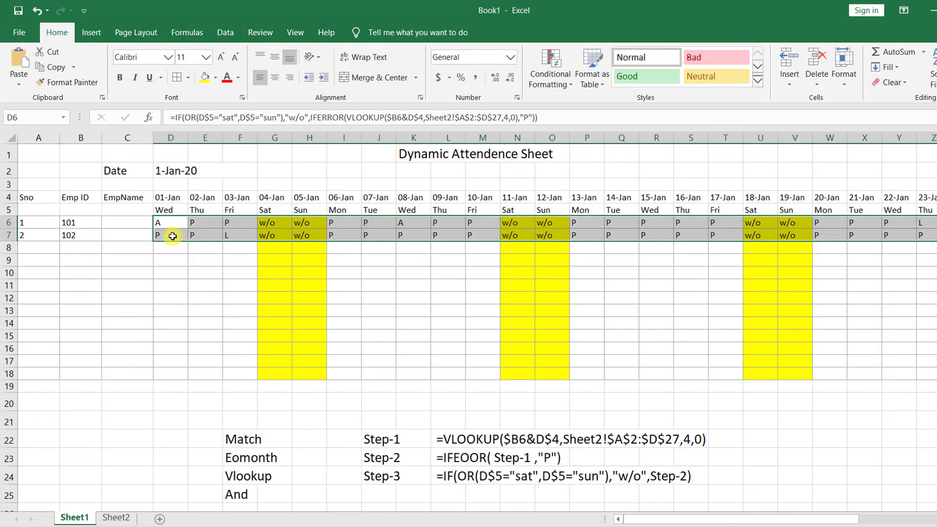
# Step: Check the second employee's attendance across row 7, including the 27-Jan result in AD7 against its date heading
pyautogui.click(162, 235)
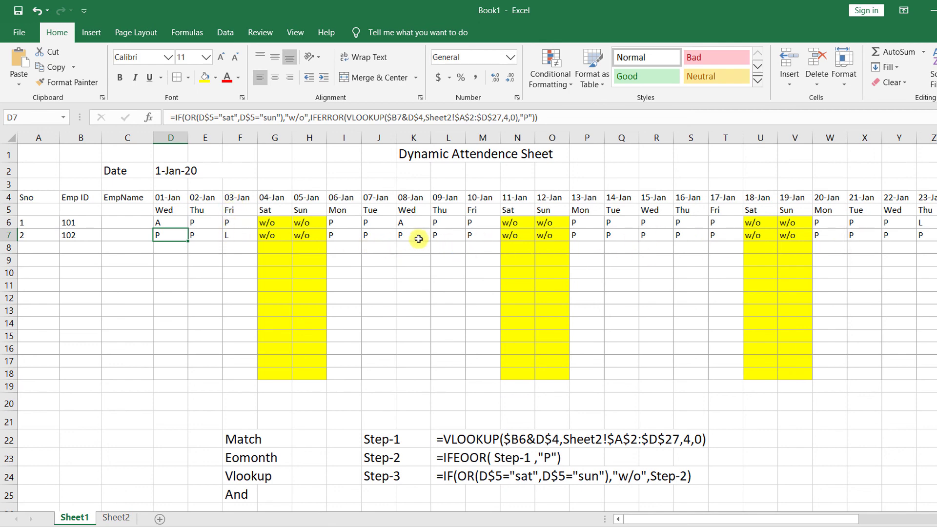
pyautogui.moveTo(379, 236); pyautogui.dragTo(901, 235)
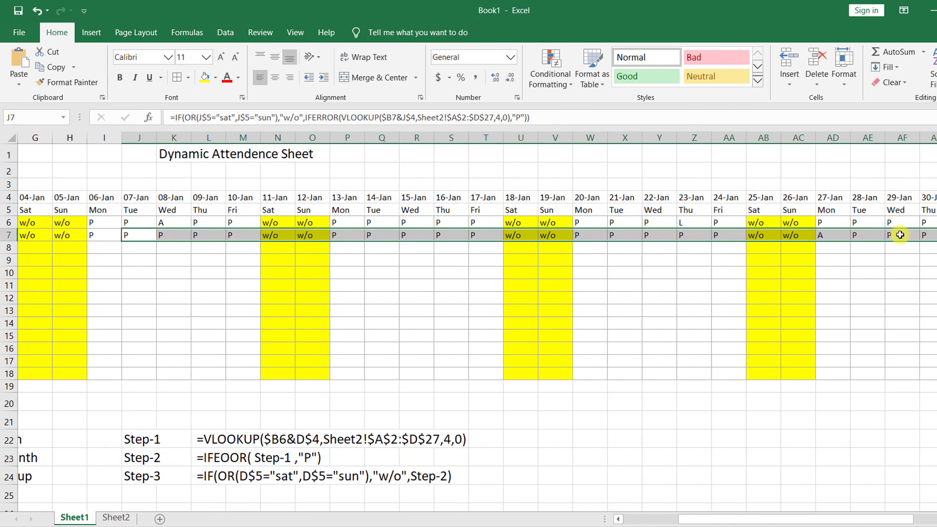
pyautogui.click(832, 235)
pyautogui.click(833, 199)
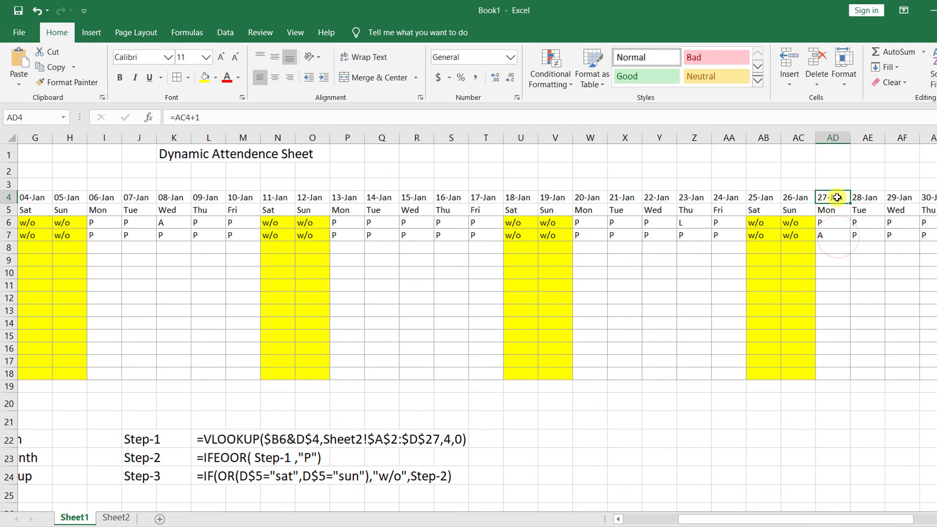
pyautogui.click(830, 235)
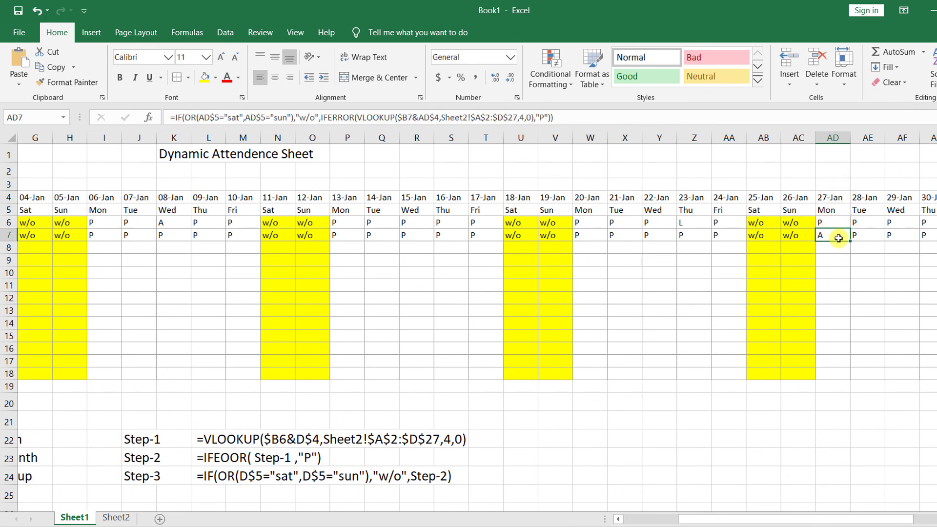
pyautogui.moveTo(656, 236); pyautogui.dragTo(1, 235)
pyautogui.click(442, 235)
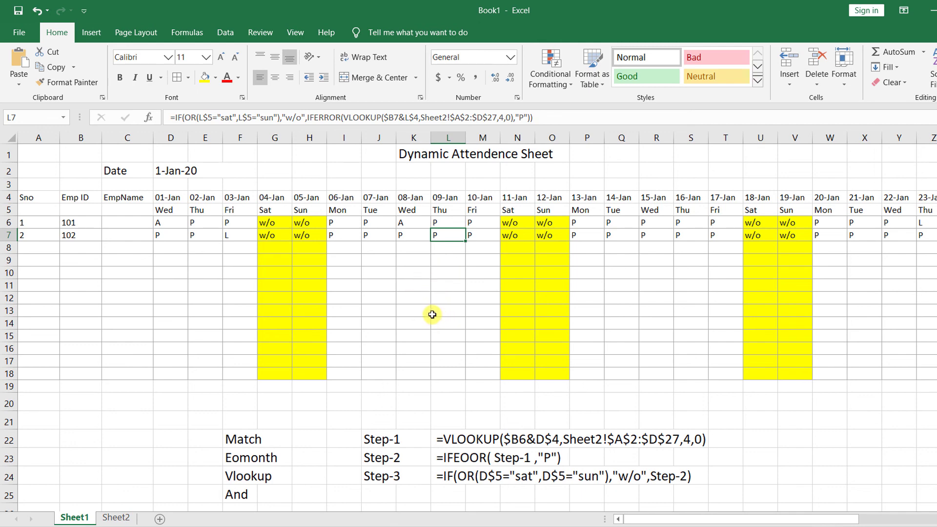
# Step: Fill the attendance formulas of row 7 down to row 18 from the 01-Jan column through the 31-Jan column, AH
pyautogui.scroll(-1, 405, 349)
pyautogui.scroll(1, 357, 330)
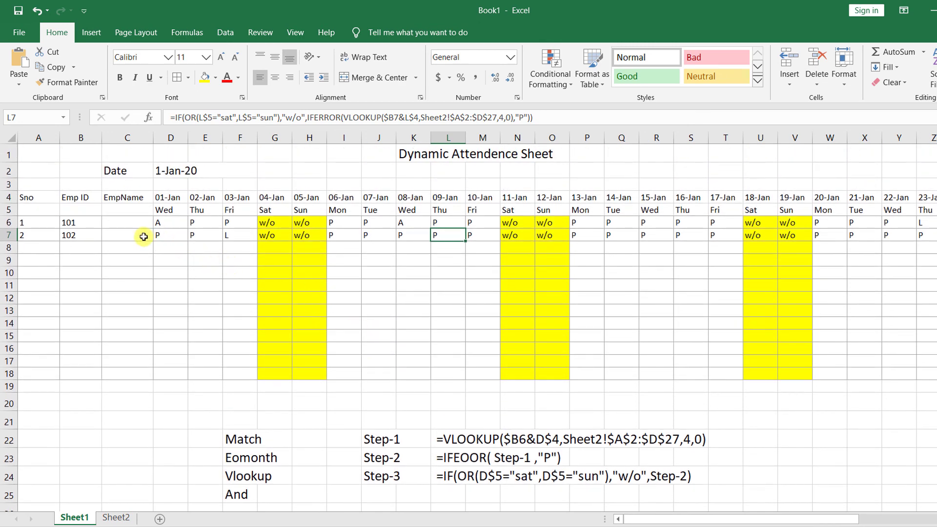
pyautogui.moveTo(167, 233); pyautogui.dragTo(295, 232)
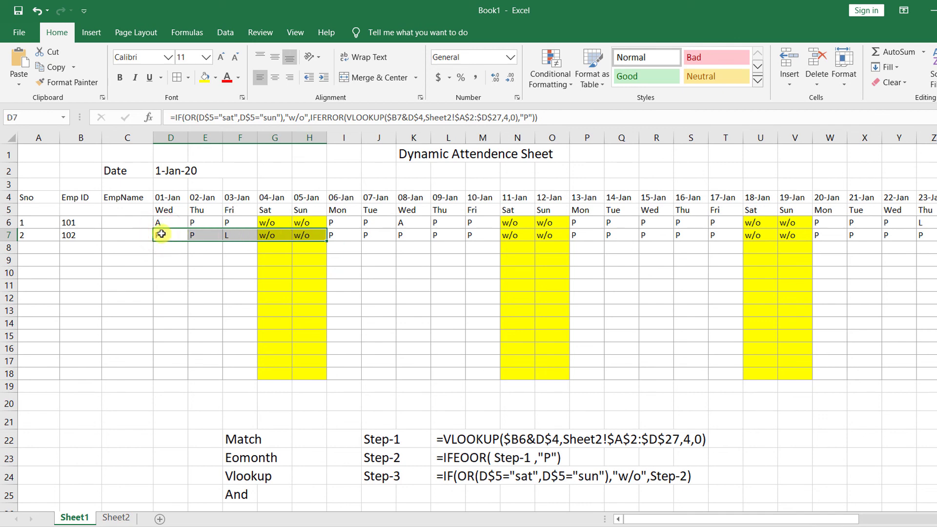
pyautogui.moveTo(161, 234); pyautogui.dragTo(909, 378)
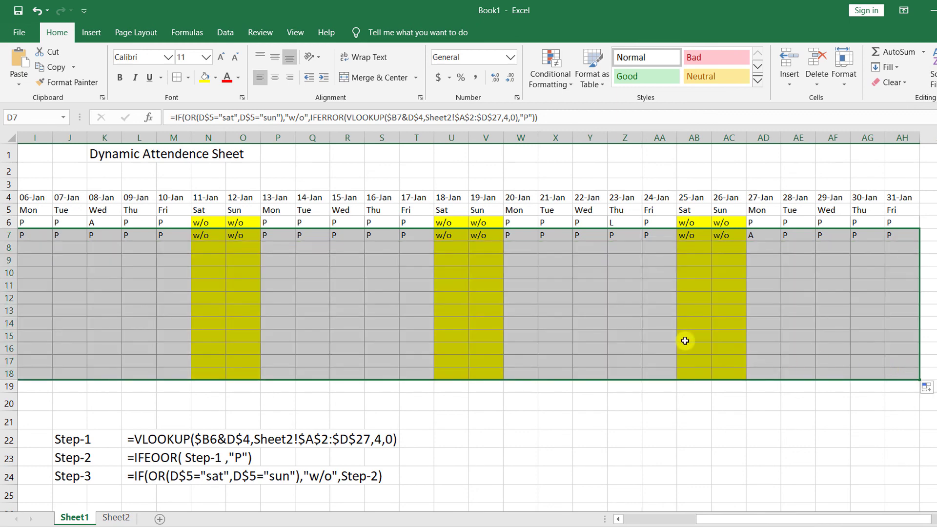
pyautogui.moveTo(751, 524); pyautogui.dragTo(678, 521)
# Step: Compare the Sno and Emp ID cells in rows 8 to 18 with the attendance cells in the same rows
pyautogui.click(34, 248)
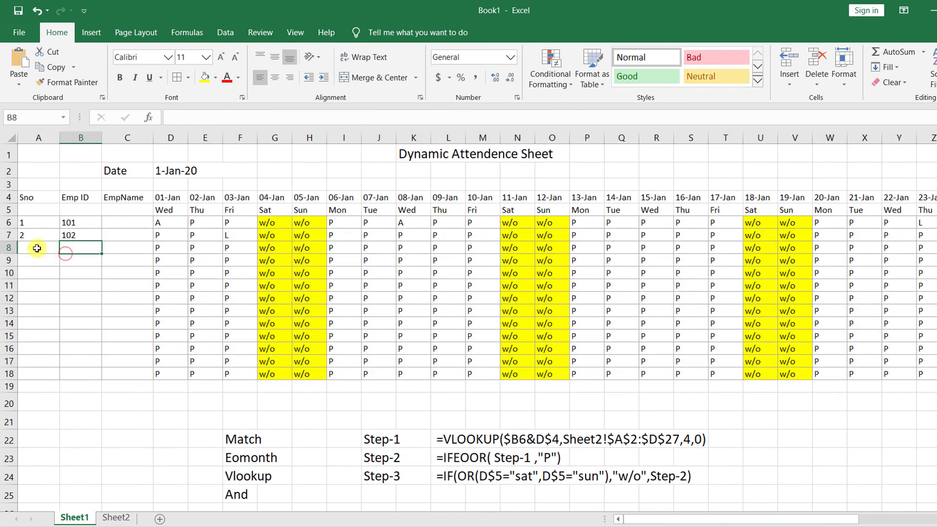
pyautogui.moveTo(33, 249); pyautogui.dragTo(90, 374)
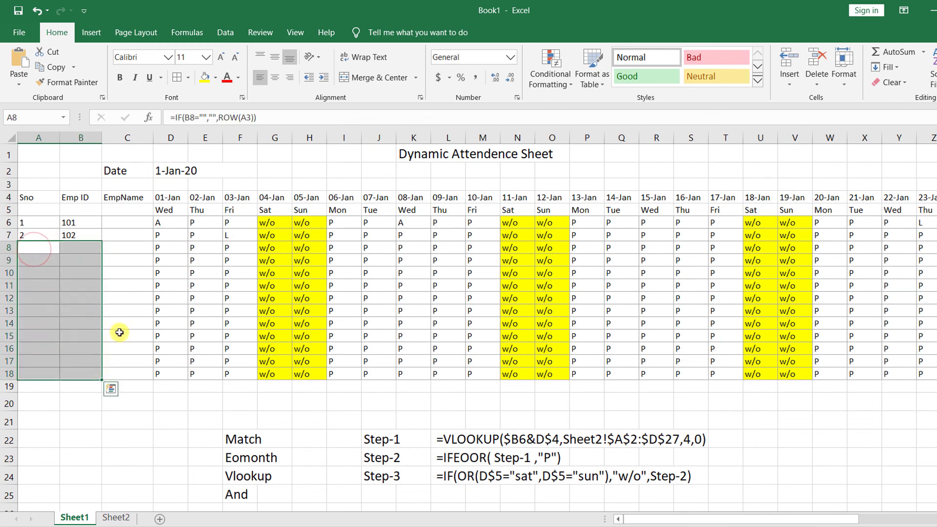
pyautogui.moveTo(164, 250); pyautogui.dragTo(372, 367)
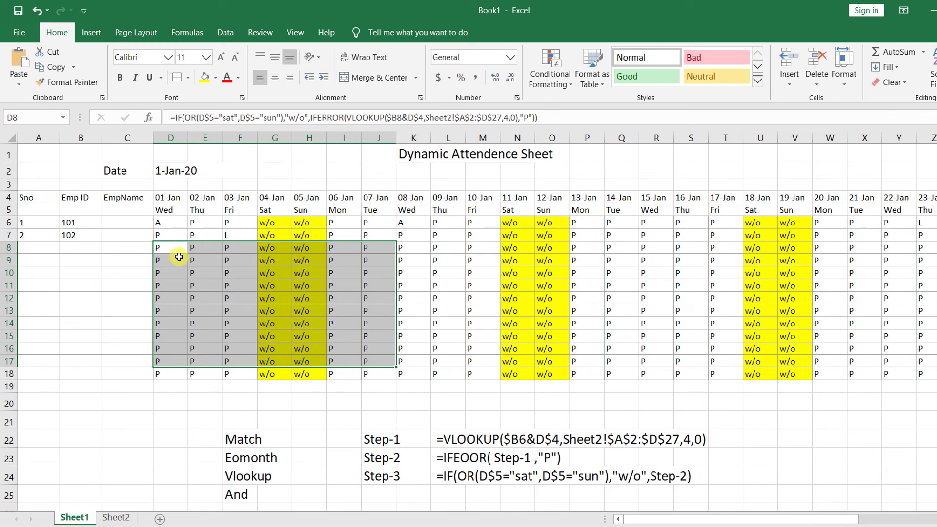
# Step: Add the label "Step-4" in J25 below the Step-3 label
pyautogui.click(381, 494)
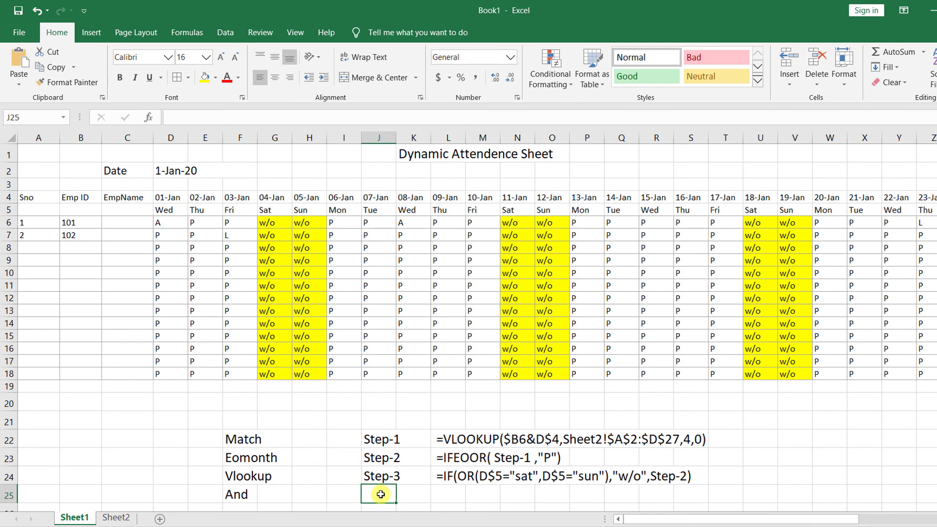
pyautogui.write('Step-4')
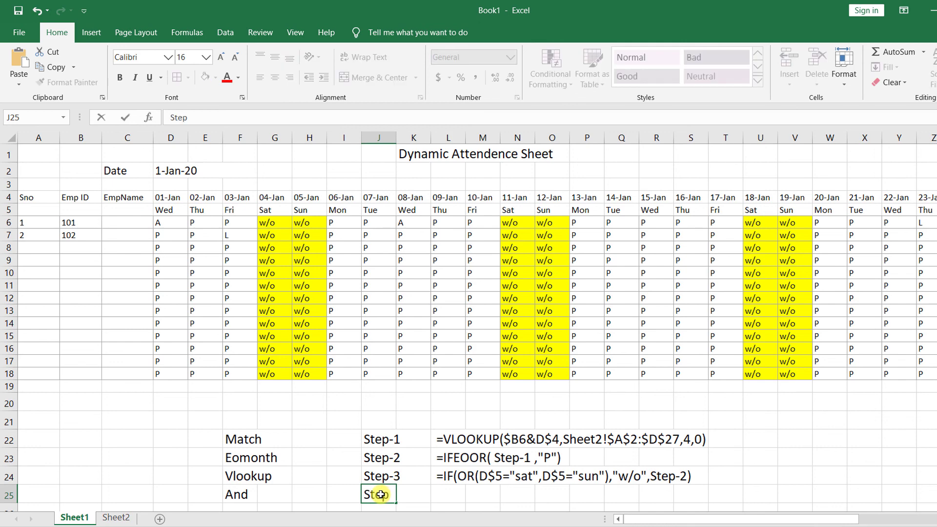
pyautogui.click(446, 491)
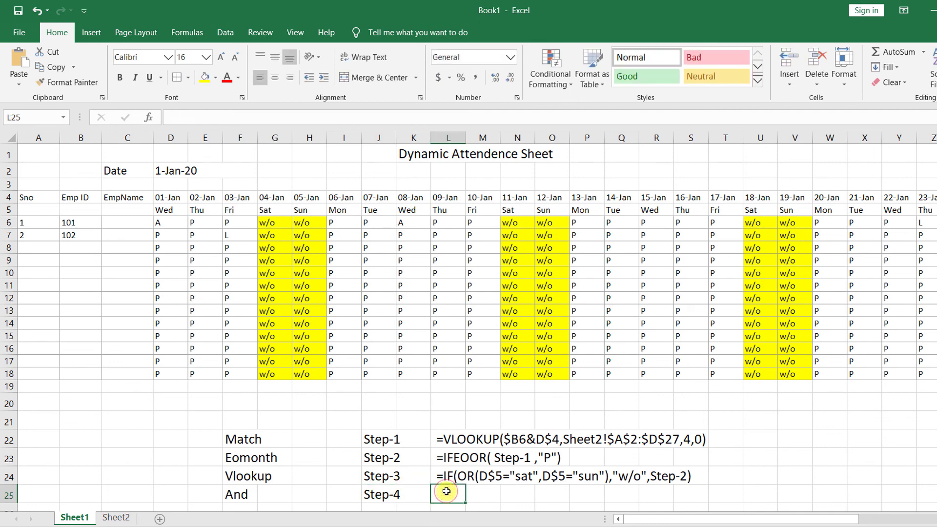
pyautogui.click(173, 228)
pyautogui.click(165, 211)
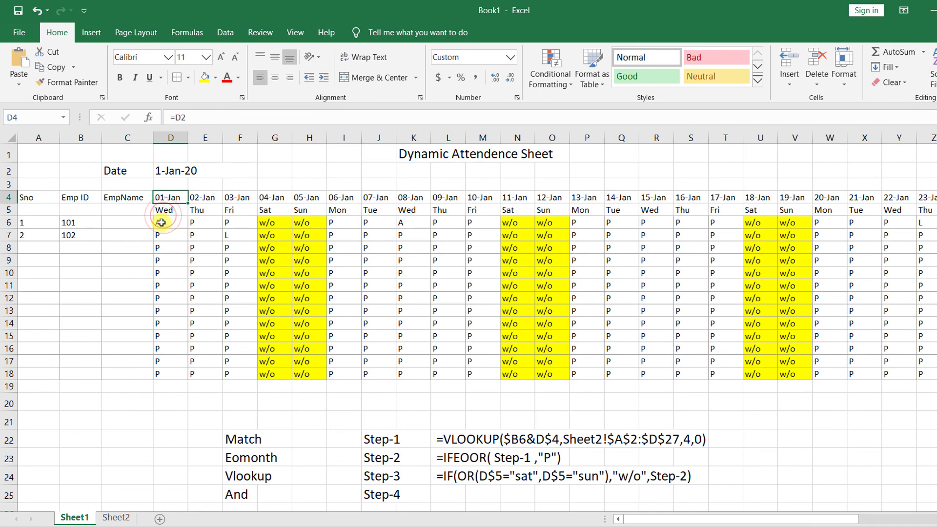
pyautogui.doubleClick(162, 224)
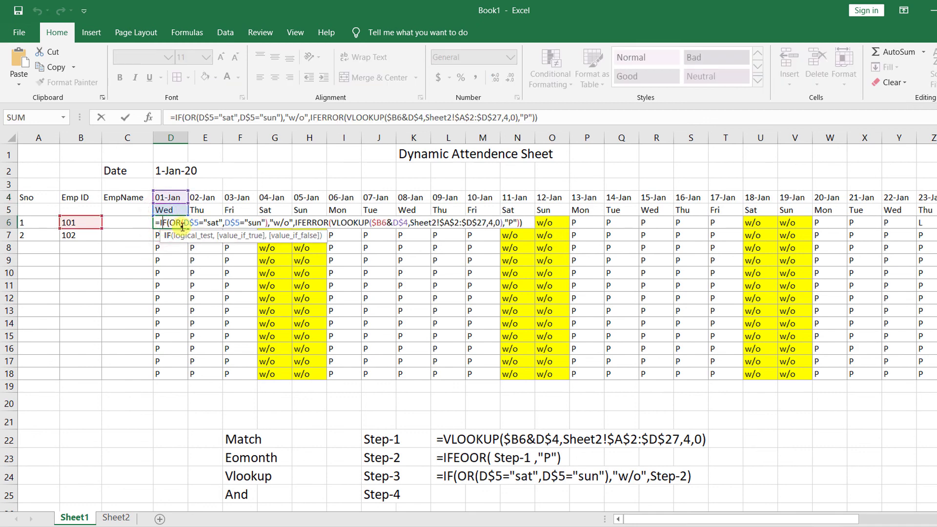
pyautogui.click(161, 223)
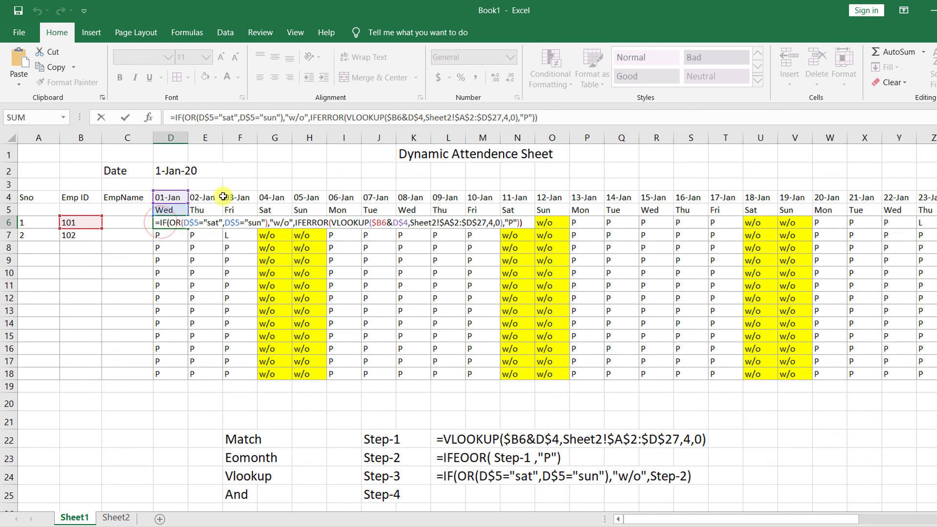
pyautogui.click(175, 116)
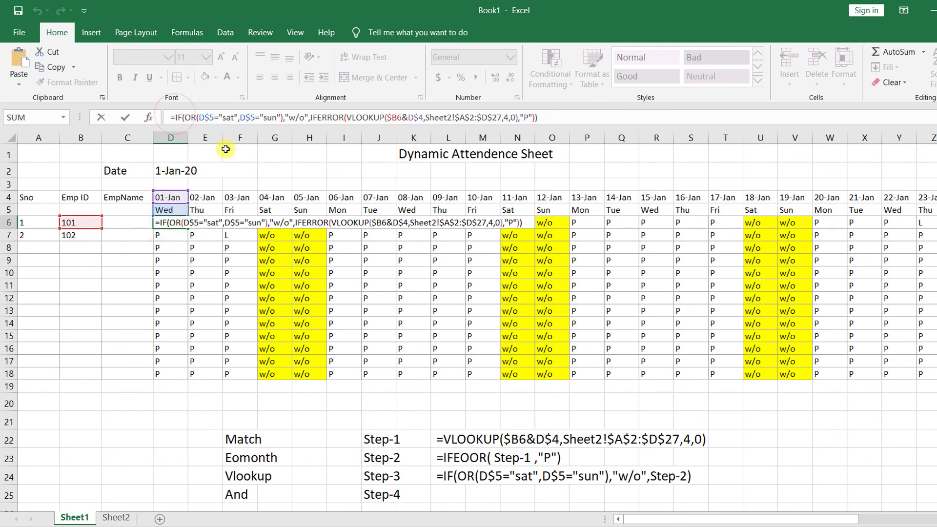
pyautogui.write('if')
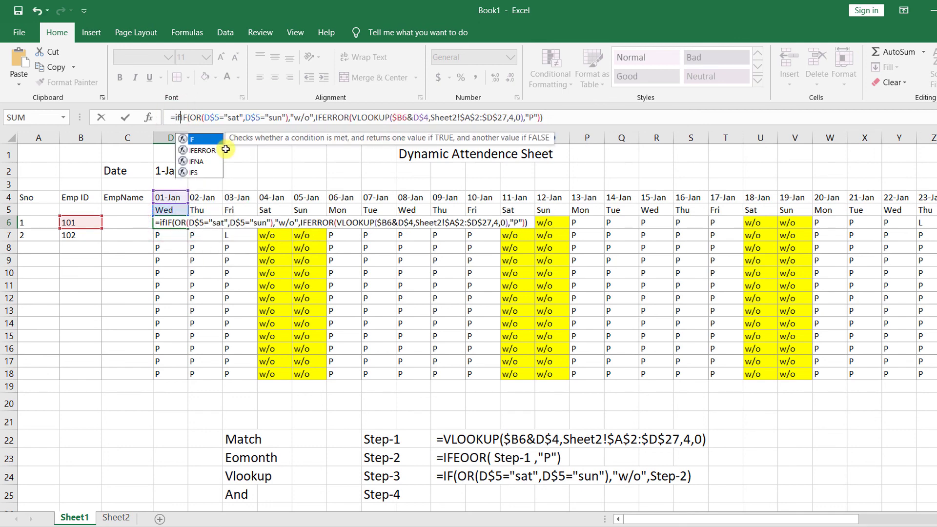
pyautogui.write('(')
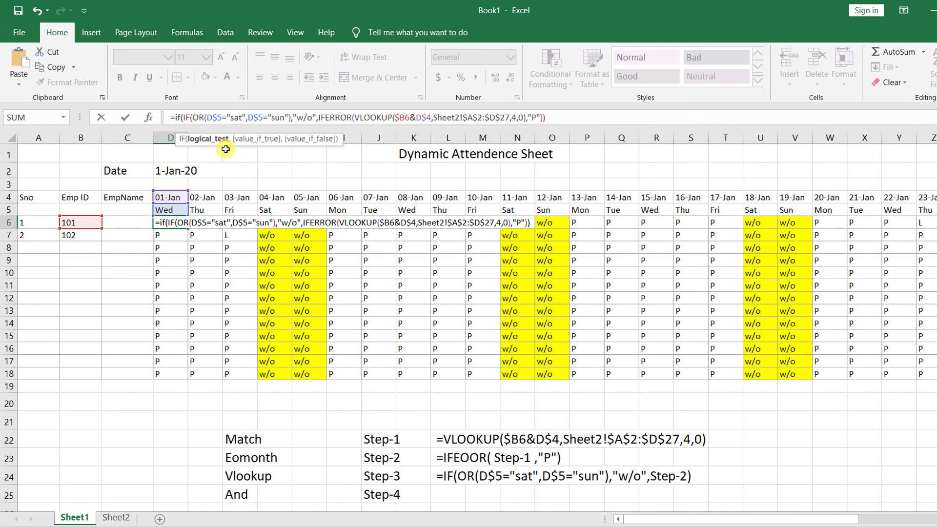
pyautogui.write('or')
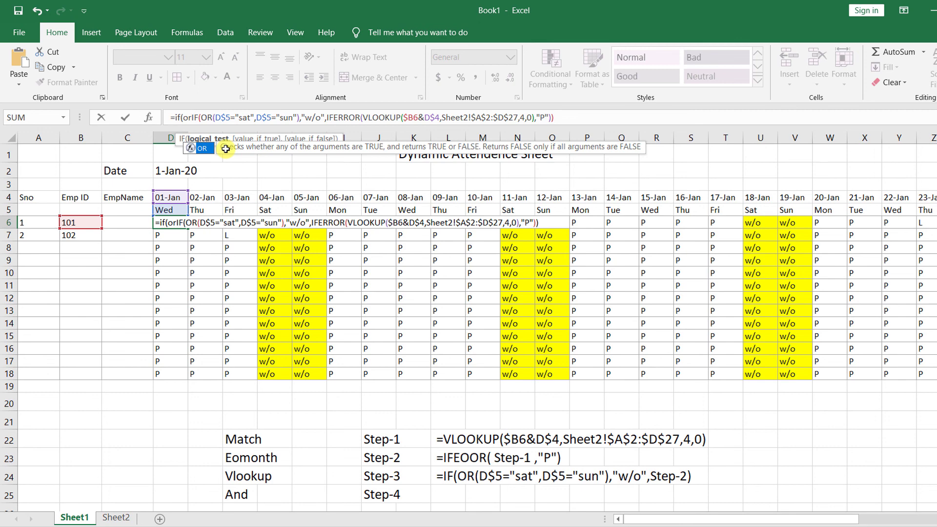
pyautogui.press('BackSpace')
pyautogui.press('BackSpace')
pyautogui.press('BackSpace')
pyautogui.press('BackSpace')
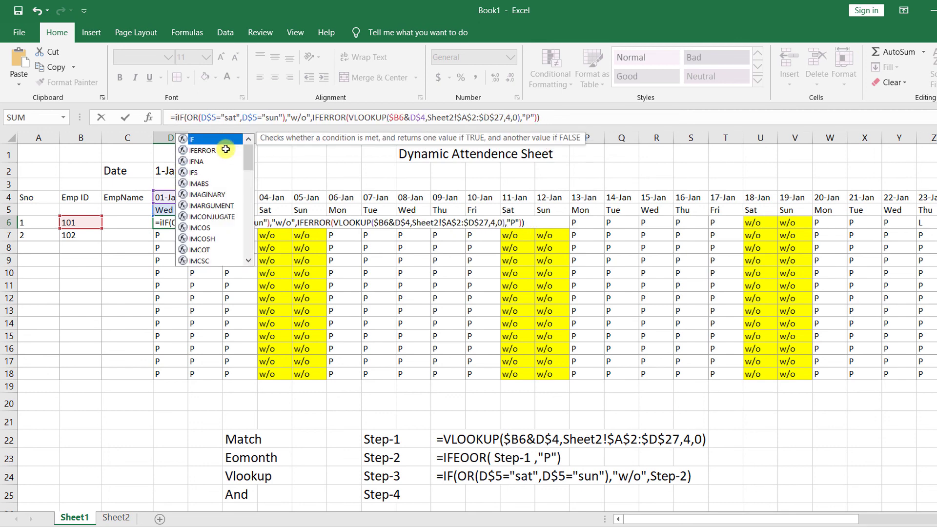
pyautogui.press('Return')
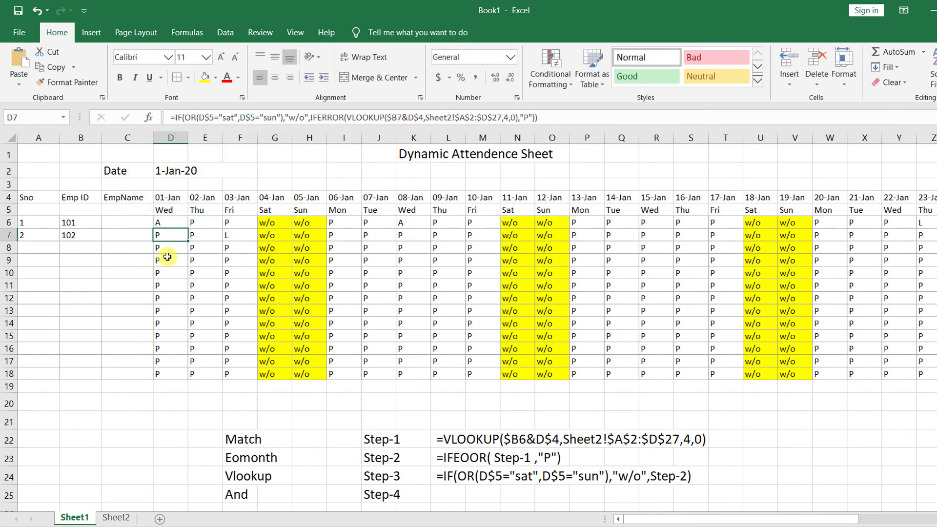
# Step: Compare the Emp ID cells in column B from row 8 down with the attendance cells in the same rows
pyautogui.click(181, 233)
pyautogui.click(74, 249)
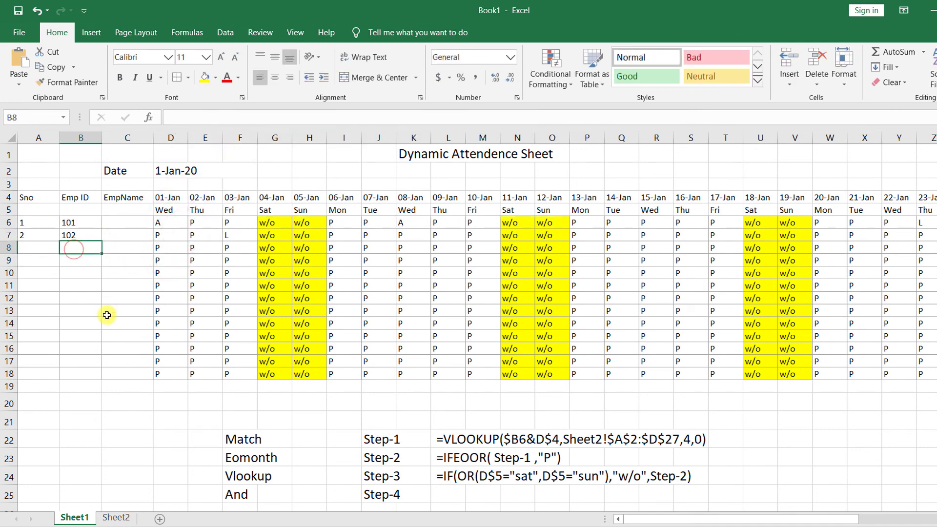
pyautogui.click(87, 271)
pyautogui.click(76, 245)
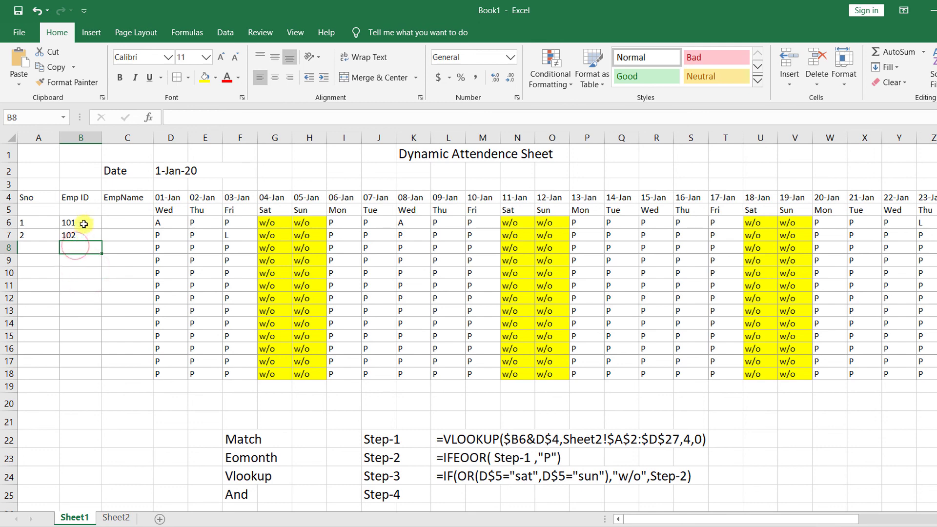
pyautogui.click(72, 249)
pyautogui.moveTo(166, 248); pyautogui.dragTo(310, 312)
pyautogui.click(73, 249)
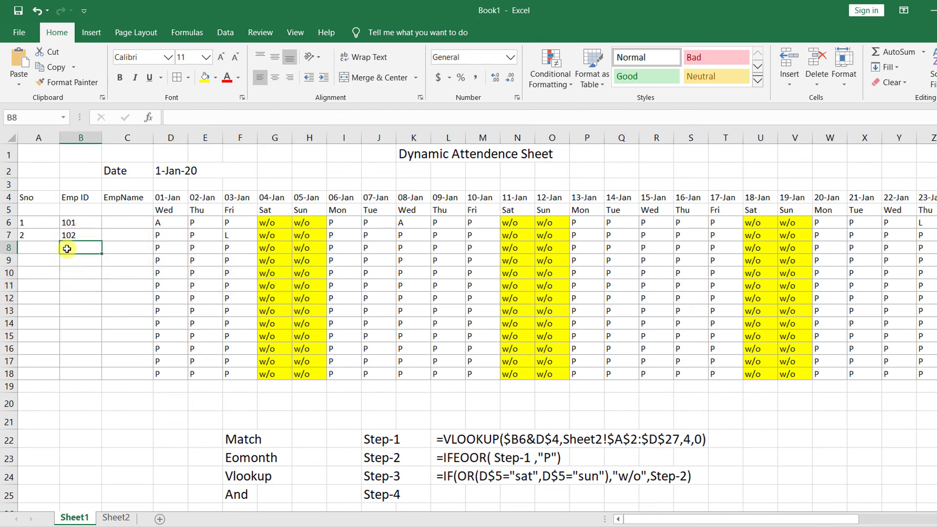
pyautogui.click(166, 210)
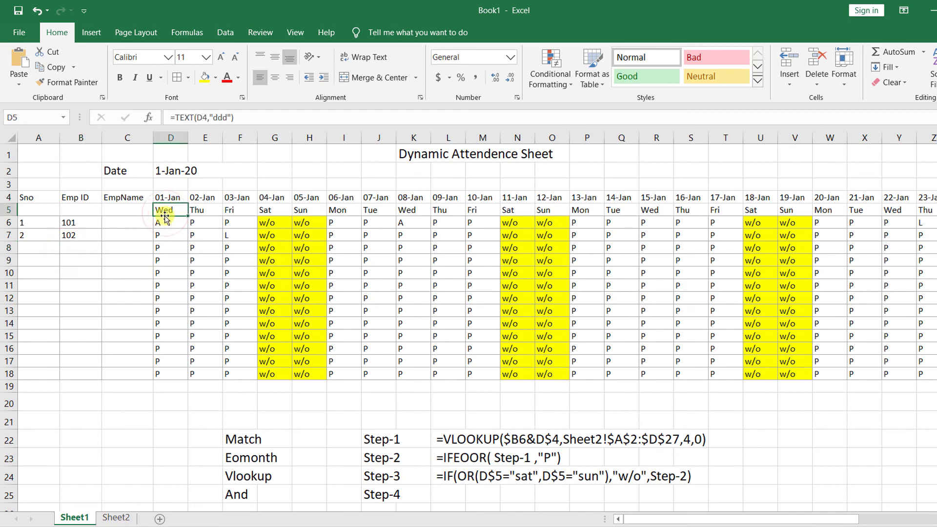
pyautogui.moveTo(172, 290); pyautogui.dragTo(178, 347)
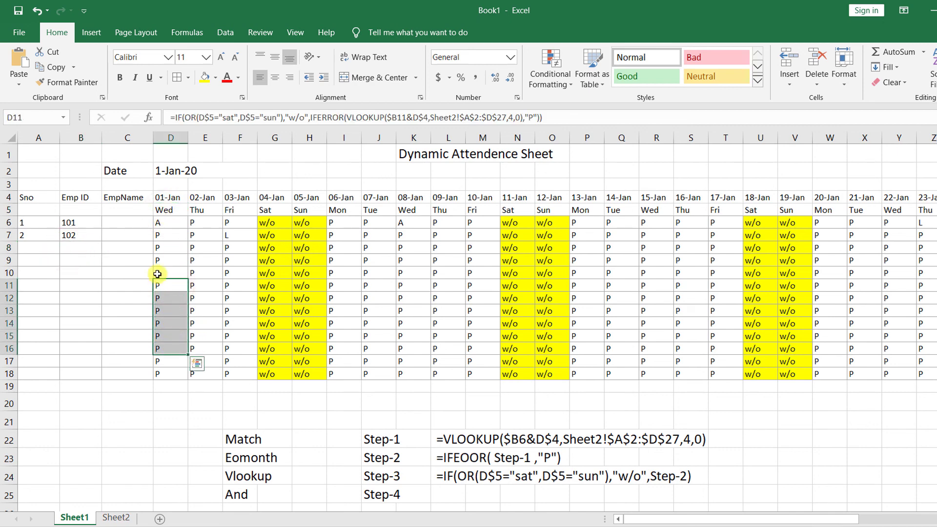
# Step: Check the Emp ID cells and the 01-Jan date and weekday headings against the attendance cells in rows 8 to 18
pyautogui.click(70, 235)
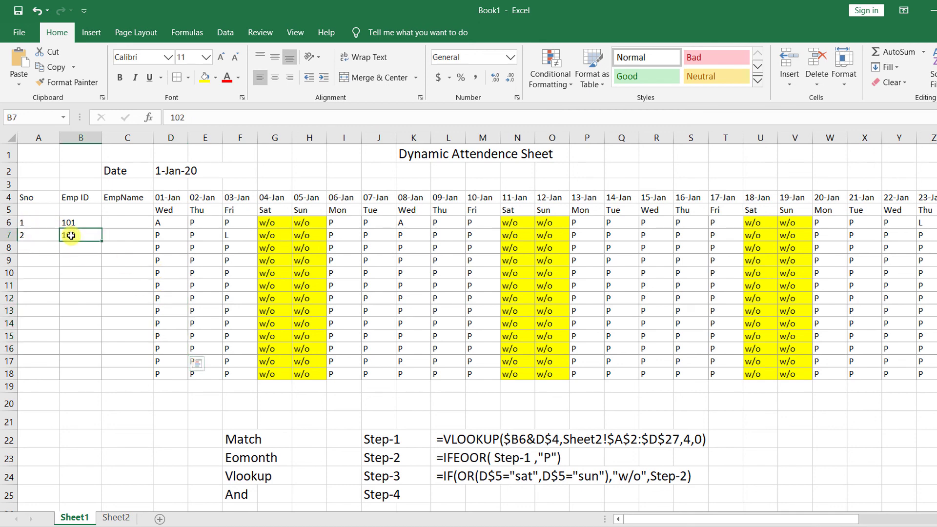
pyautogui.click(164, 200)
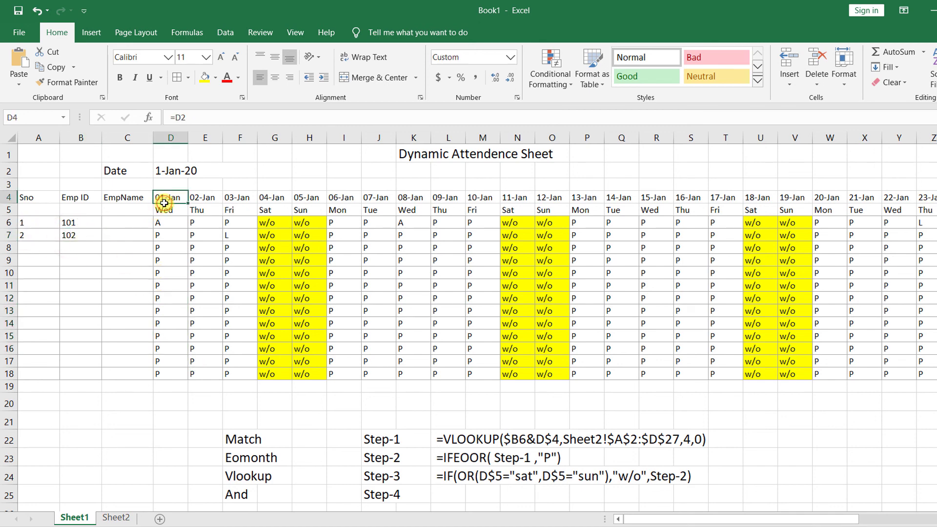
pyautogui.click(69, 237)
pyautogui.click(164, 210)
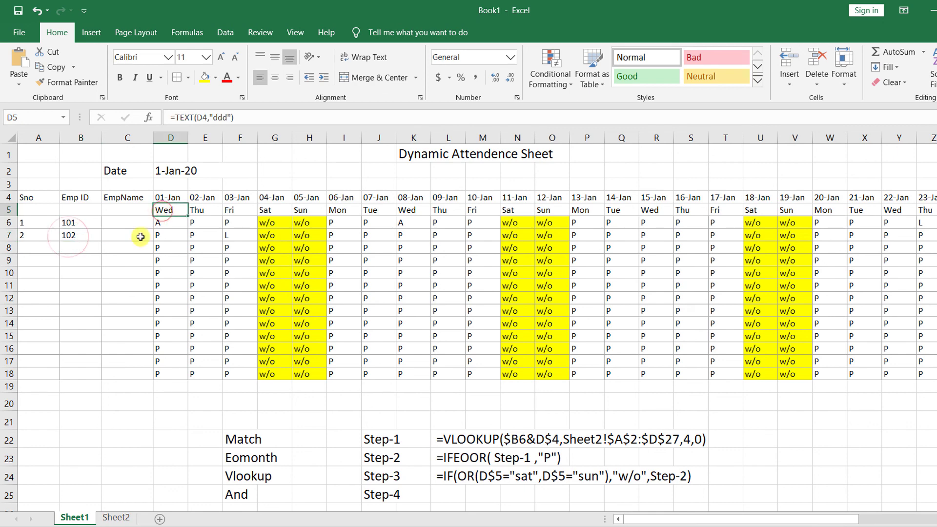
pyautogui.moveTo(74, 224); pyautogui.dragTo(76, 236)
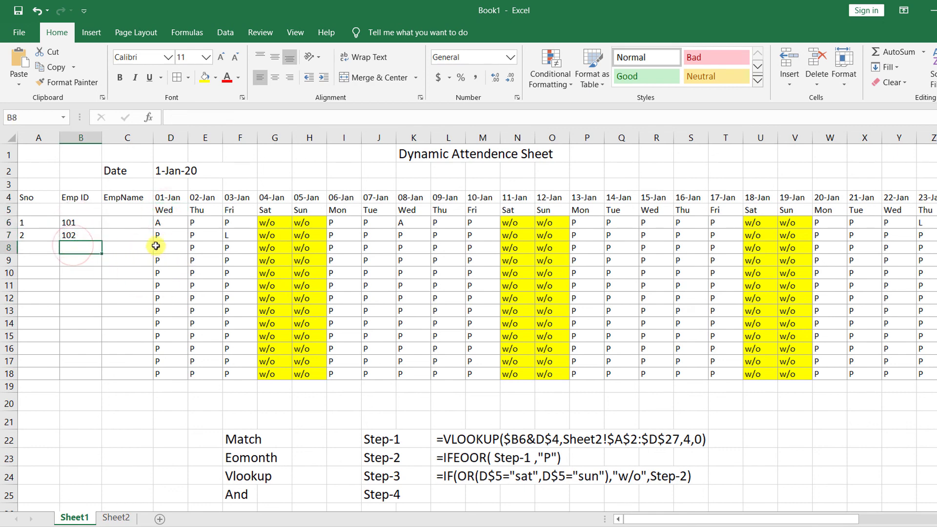
pyautogui.moveTo(156, 247); pyautogui.dragTo(244, 284)
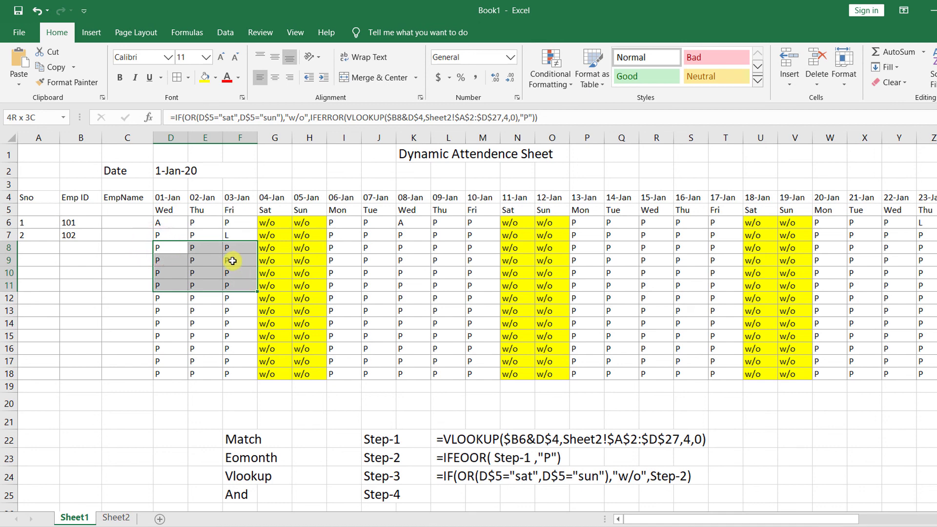
pyautogui.click(163, 198)
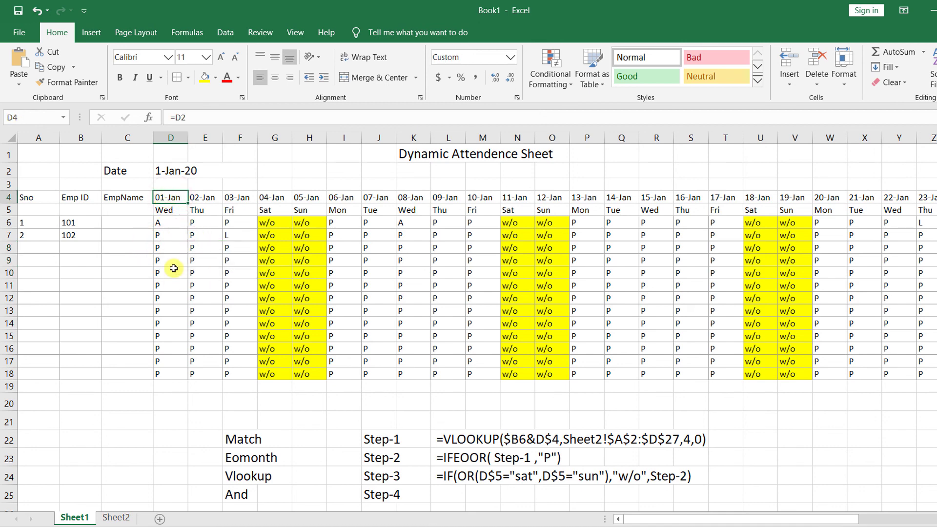
pyautogui.moveTo(167, 247); pyautogui.dragTo(343, 368)
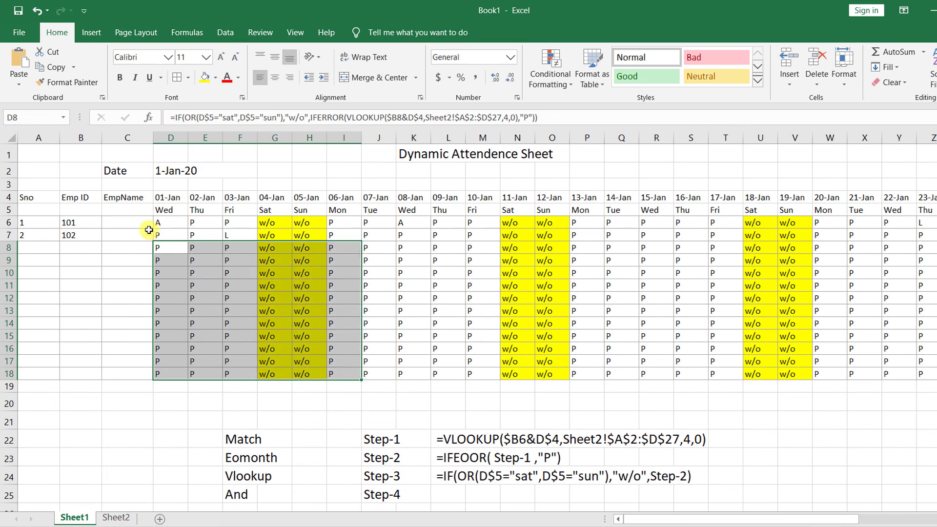
# Step: Insert an outer IF with a nested OR test, "if(or(", right after the equals sign of the attendance formula in D6
pyautogui.click(166, 226)
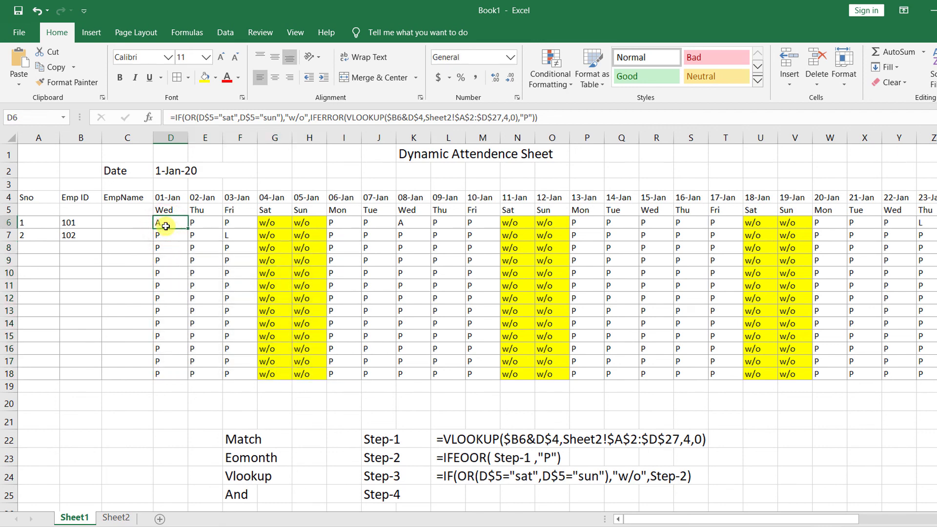
pyautogui.doubleClick(166, 222)
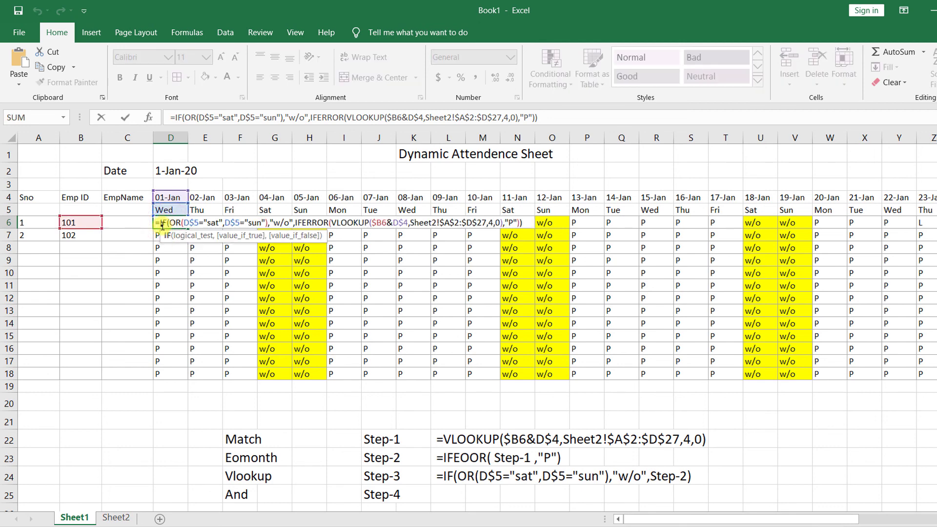
pyautogui.click(174, 118)
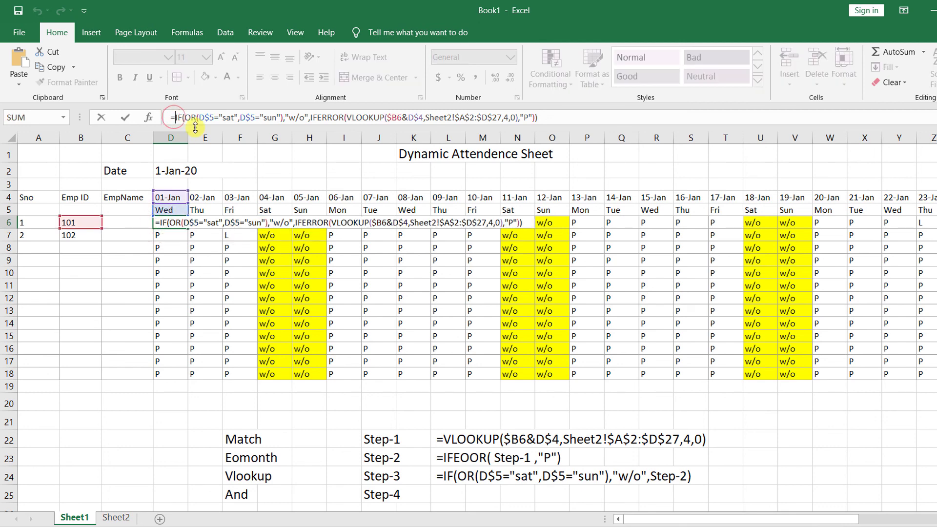
pyautogui.write('if')
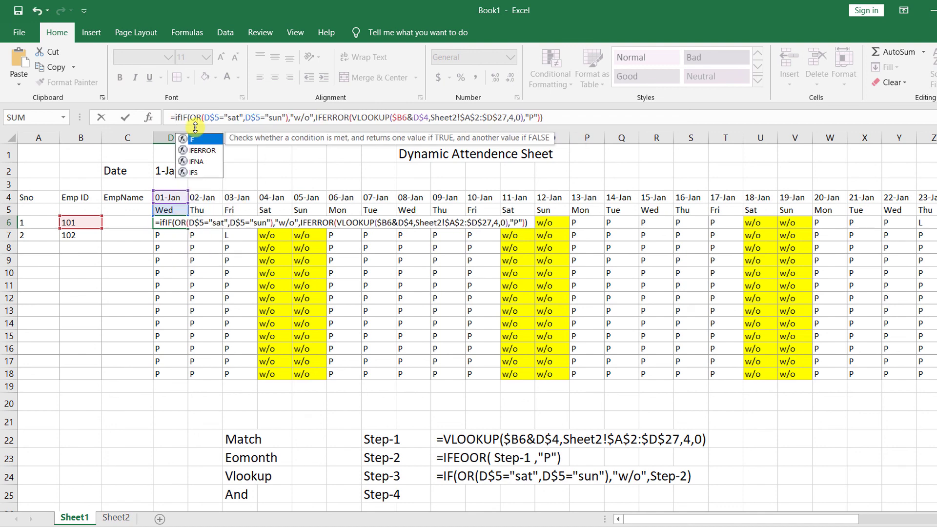
pyautogui.write('(')
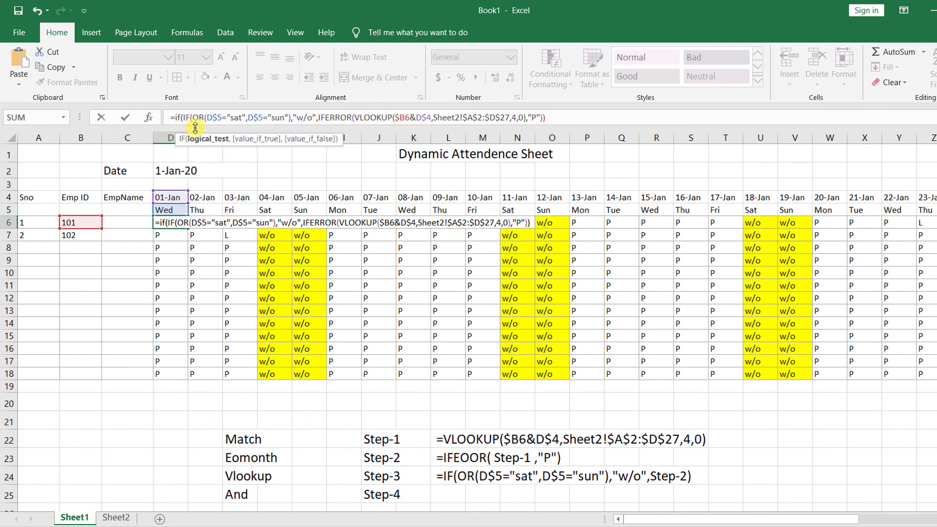
pyautogui.write('or')
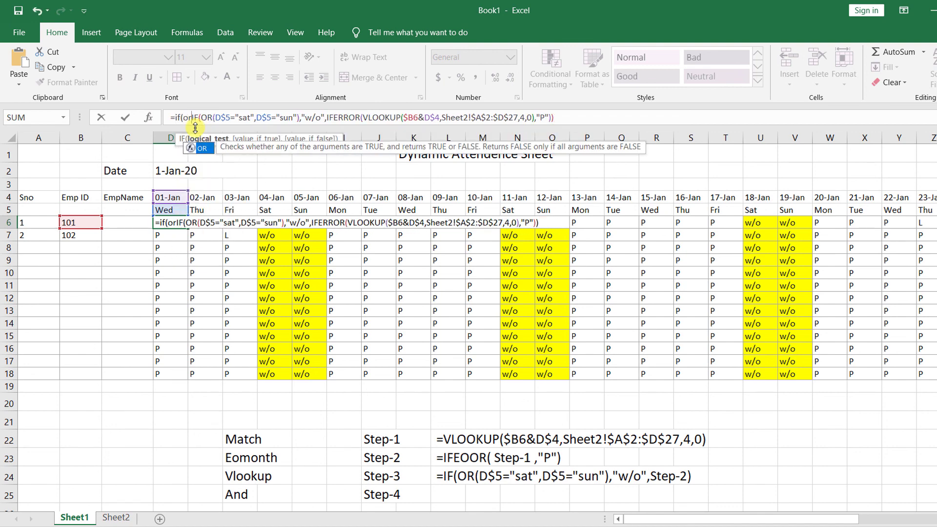
pyautogui.write('(')
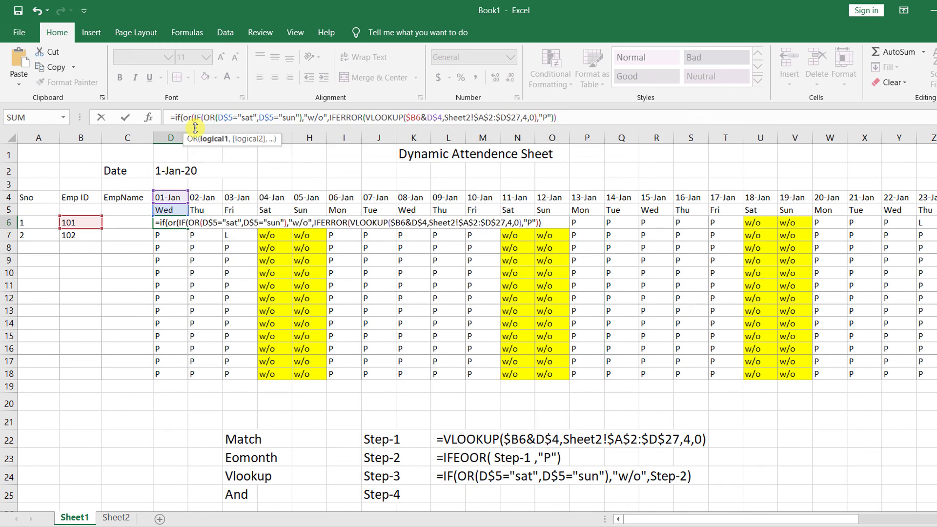
# Step: Add the blank Emp ID test $B6="" as the first OR condition in D6's formula, with column B locked
pyautogui.click(73, 222)
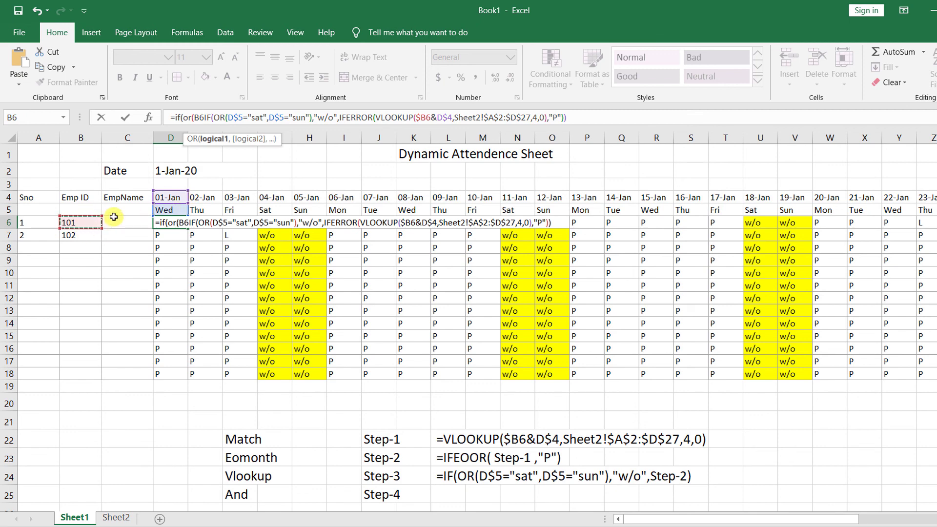
pyautogui.press('F4')
pyautogui.press('F4')
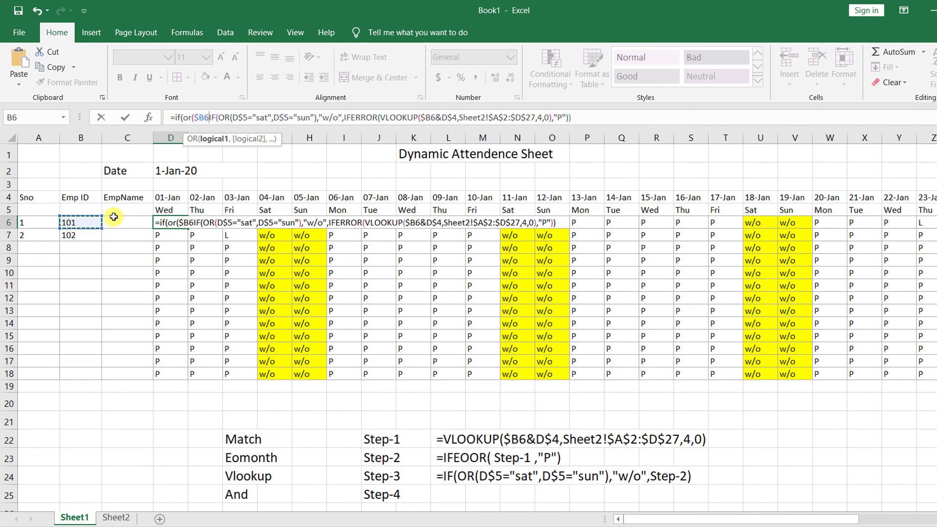
pyautogui.write('=')
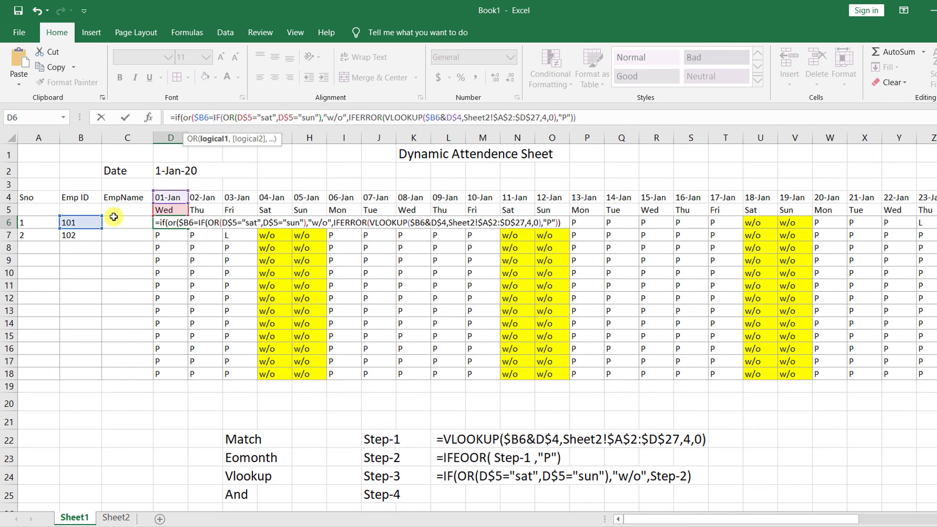
pyautogui.write('""')
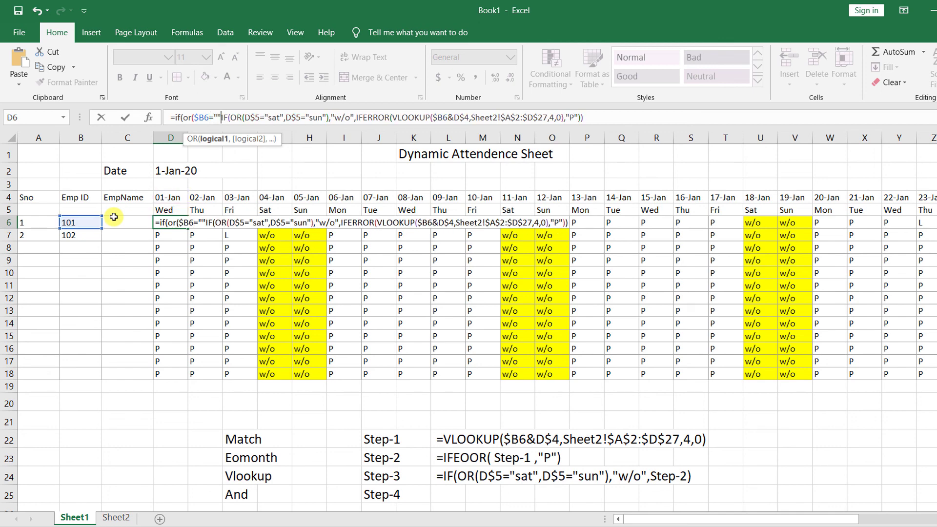
pyautogui.write(',')
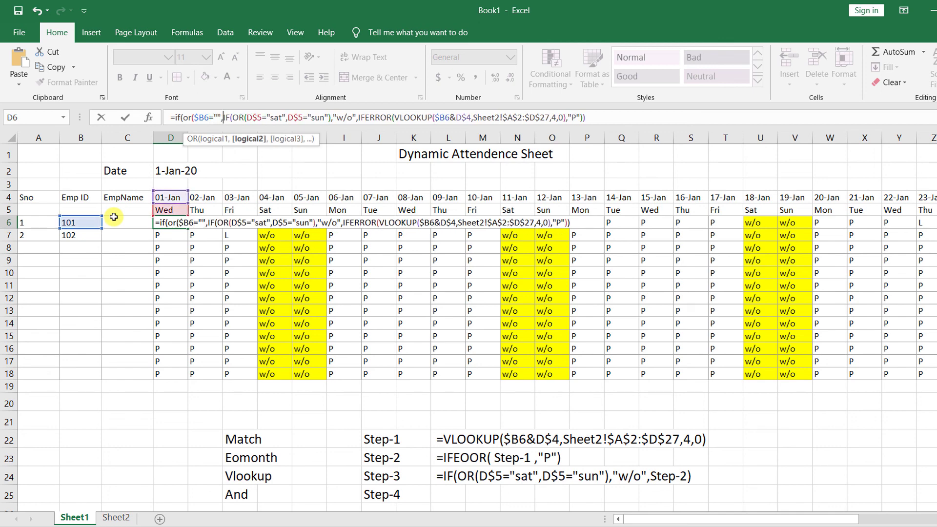
# Step: Add the blank date test D$4="" as the second OR condition in D6's formula, with row 4 locked, and close the OR
pyautogui.click(167, 196)
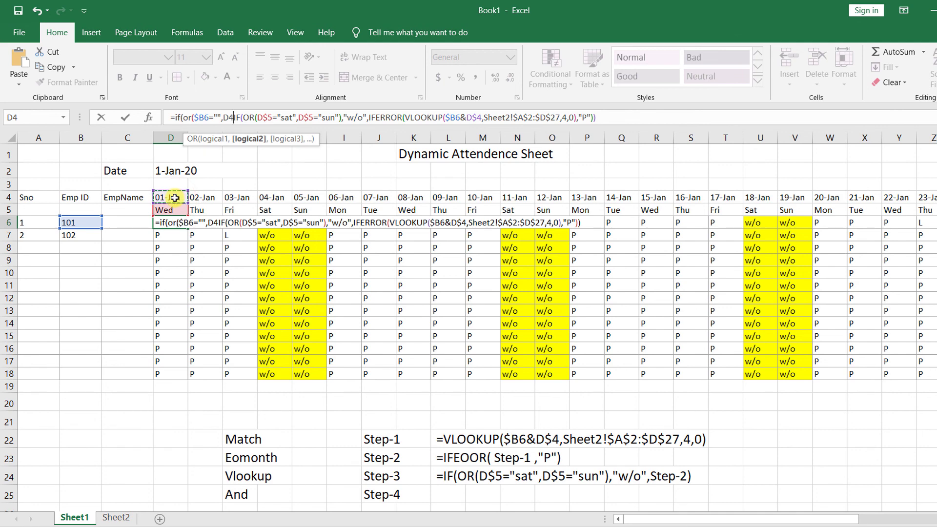
pyautogui.press('F4')
pyautogui.press('F4')
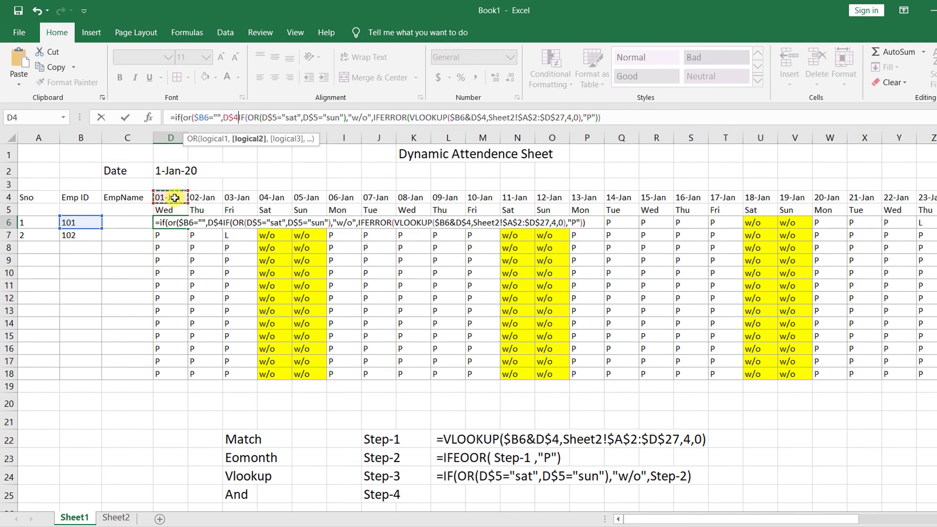
pyautogui.write('=')
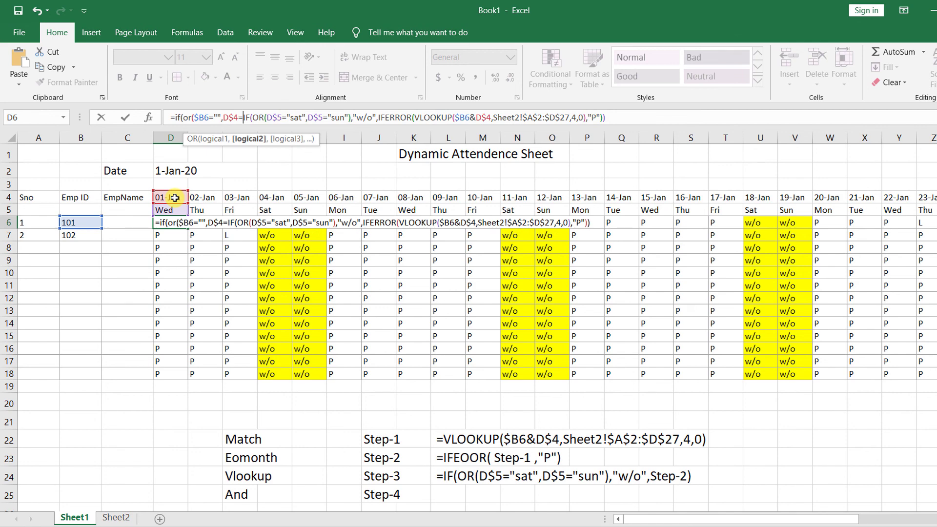
pyautogui.write('""')
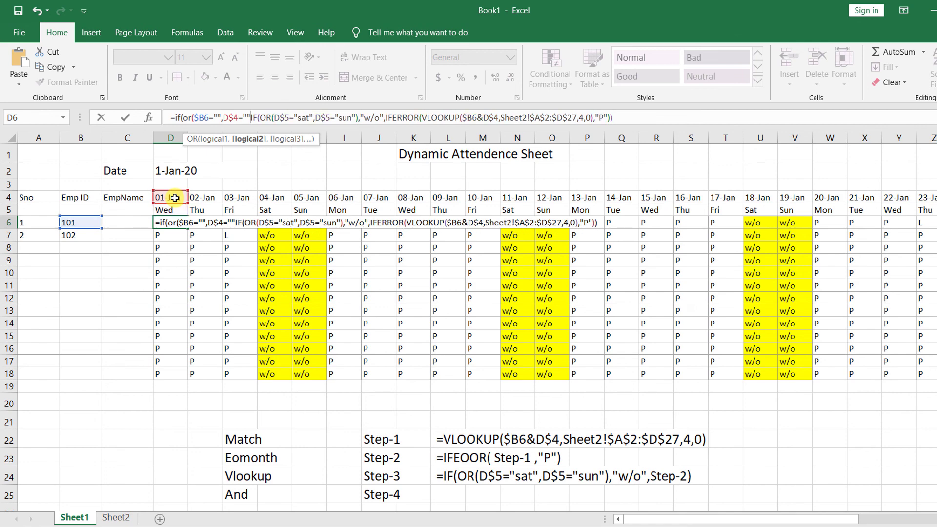
pyautogui.write(',')
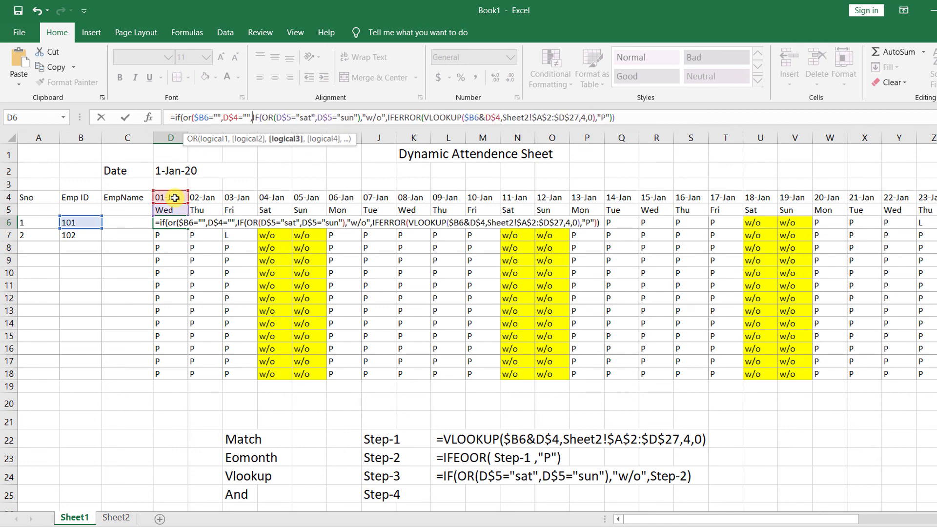
pyautogui.press('BackSpace')
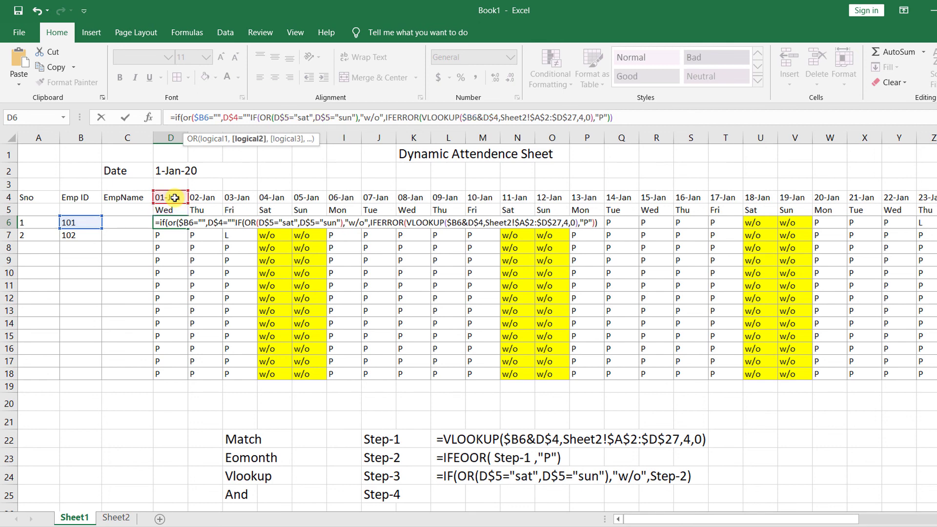
pyautogui.write('),')
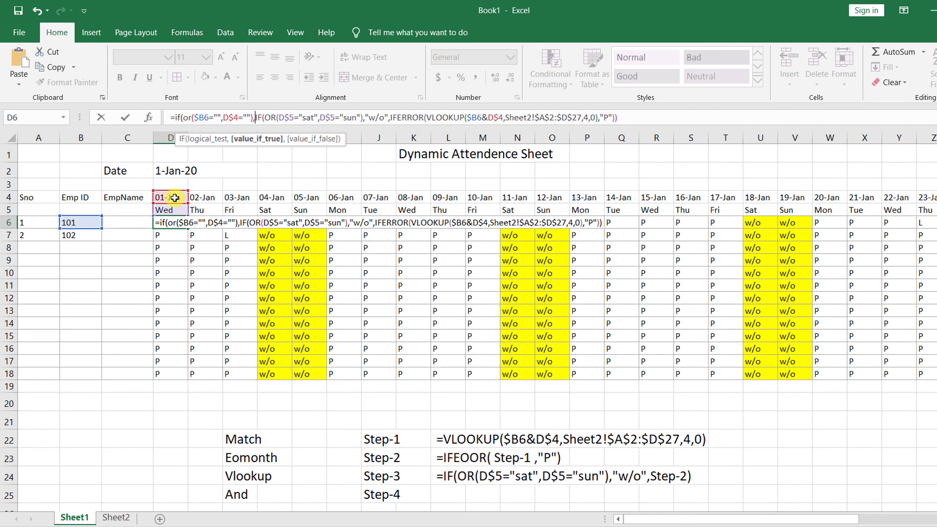
# Step: Set the outer IF's true result to "", keep the existing IF formula as its false result, and add the final closing parenthesis
pyautogui.write('""')
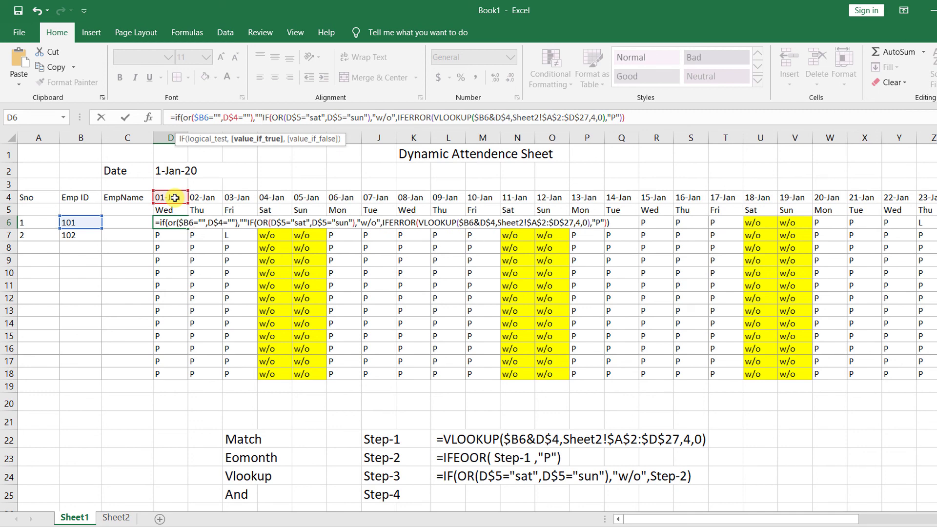
pyautogui.write(',')
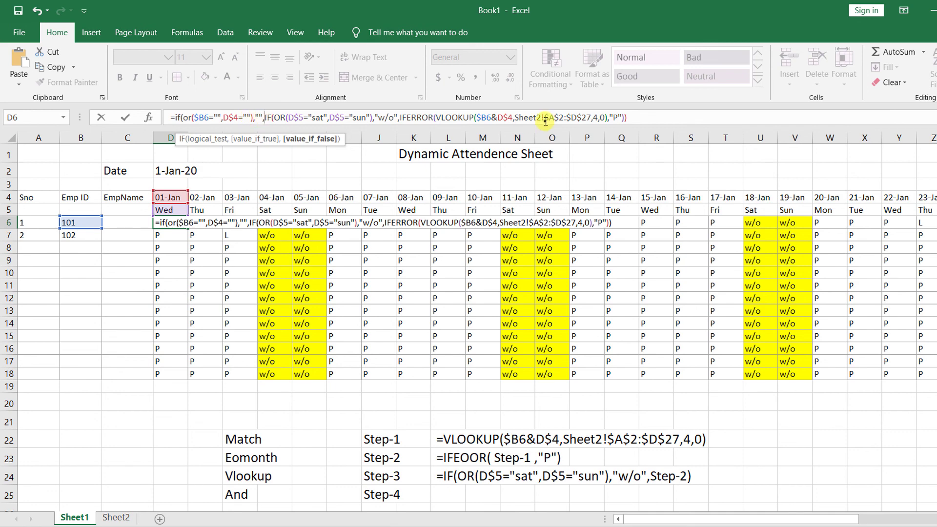
pyautogui.click(635, 119)
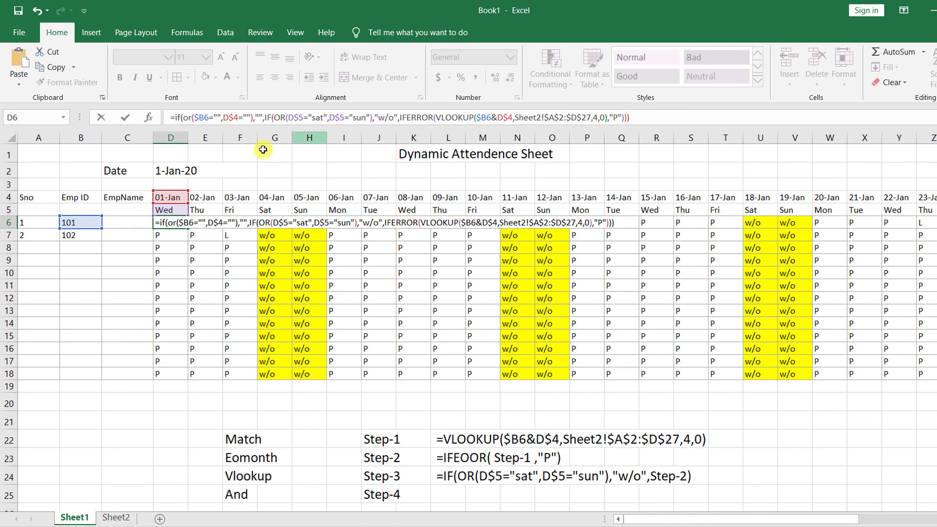
# Step: Review D6's formula part by part: the blank tests on $B6 and D$4, the empty result and the nested weekend IF
pyautogui.click(195, 117)
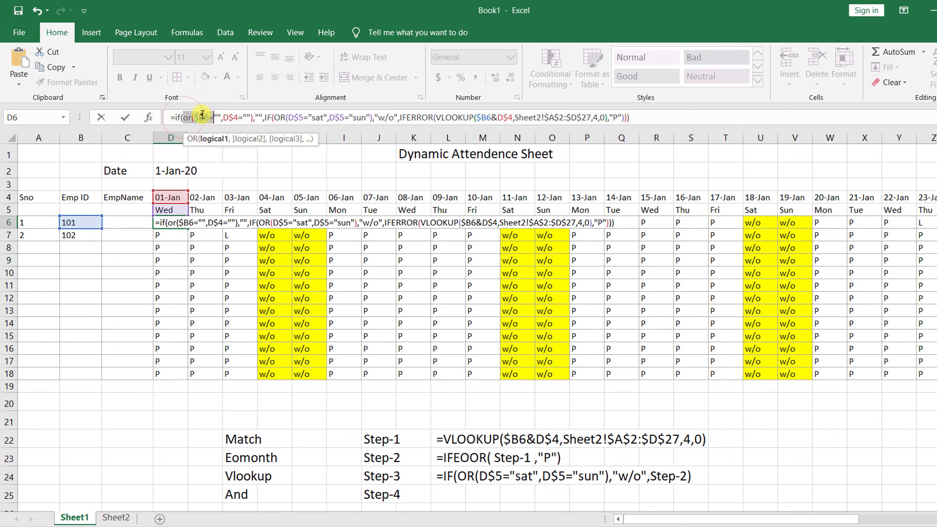
pyautogui.click(231, 118)
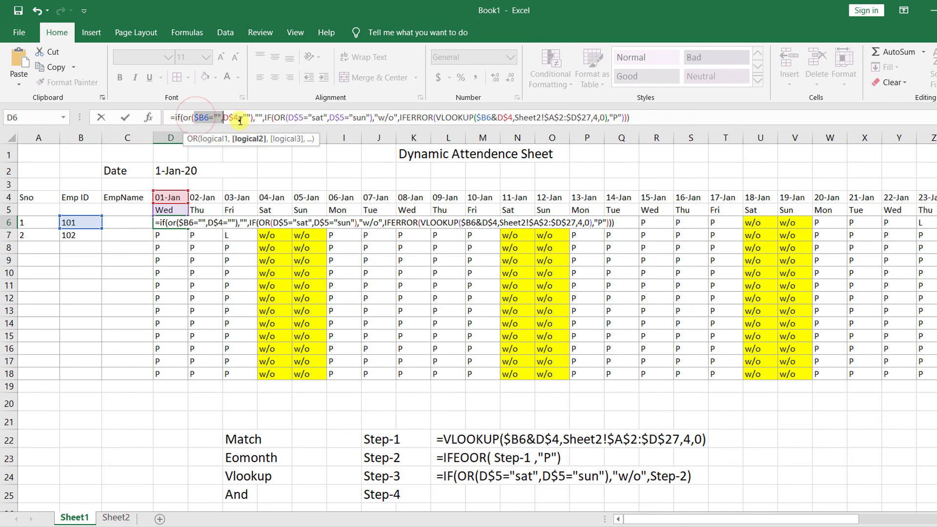
pyautogui.moveTo(223, 118); pyautogui.dragTo(259, 118)
pyautogui.moveTo(194, 117); pyautogui.dragTo(262, 114)
pyautogui.click(255, 117)
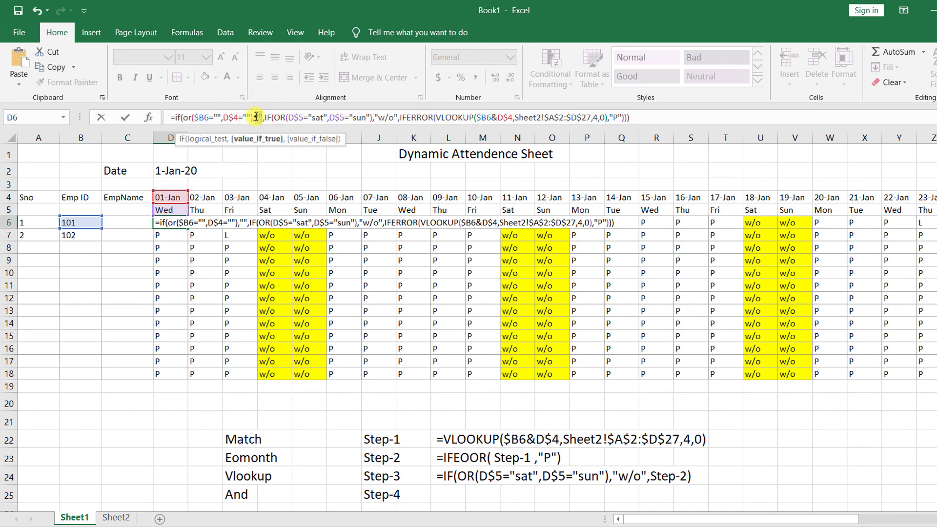
pyautogui.click(237, 117)
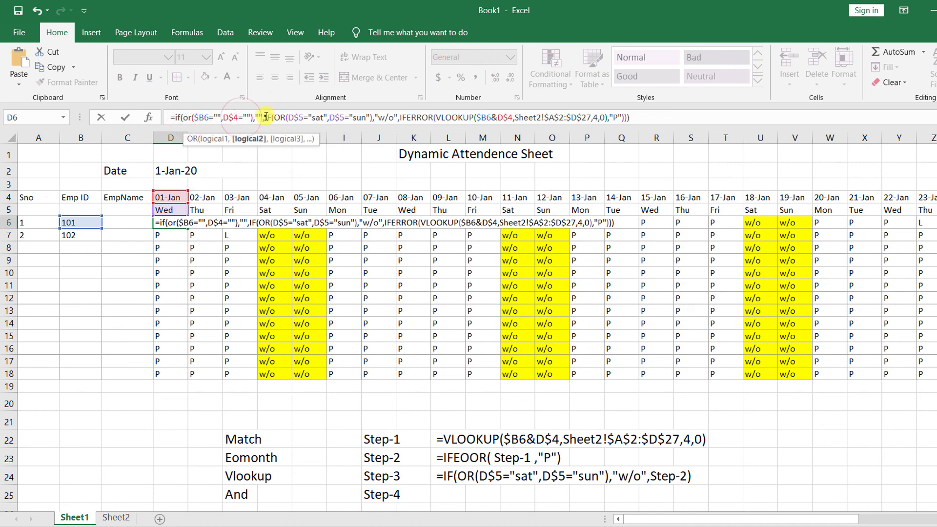
pyautogui.moveTo(265, 117); pyautogui.dragTo(627, 117)
pyautogui.click(302, 117)
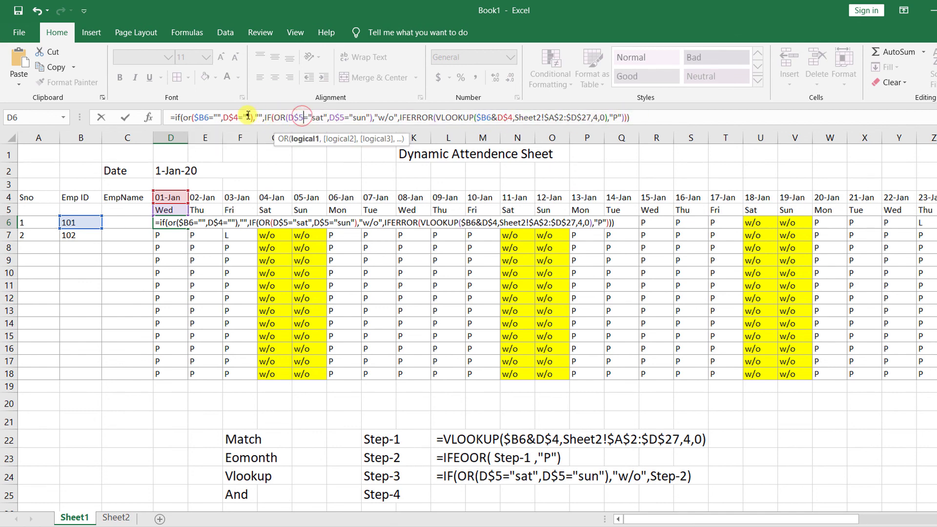
pyautogui.click(248, 117)
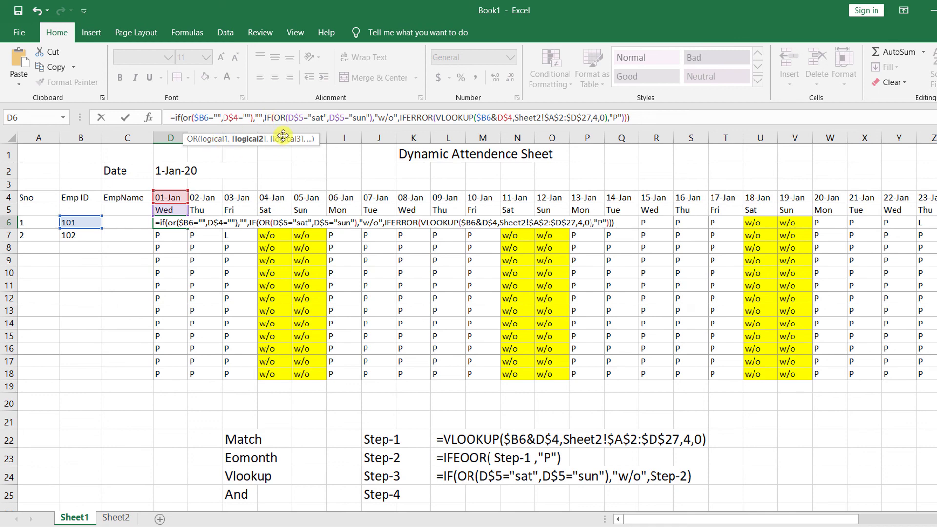
# Step: Commit D6's formula and fill it across the whole attendance grid through 31-Jan and down to row 18
pyautogui.press('Return')
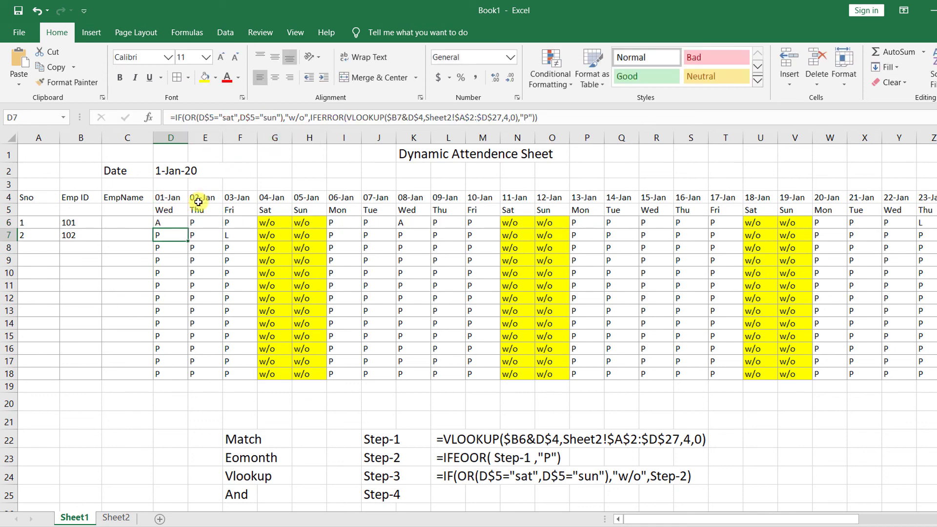
pyautogui.click(169, 227)
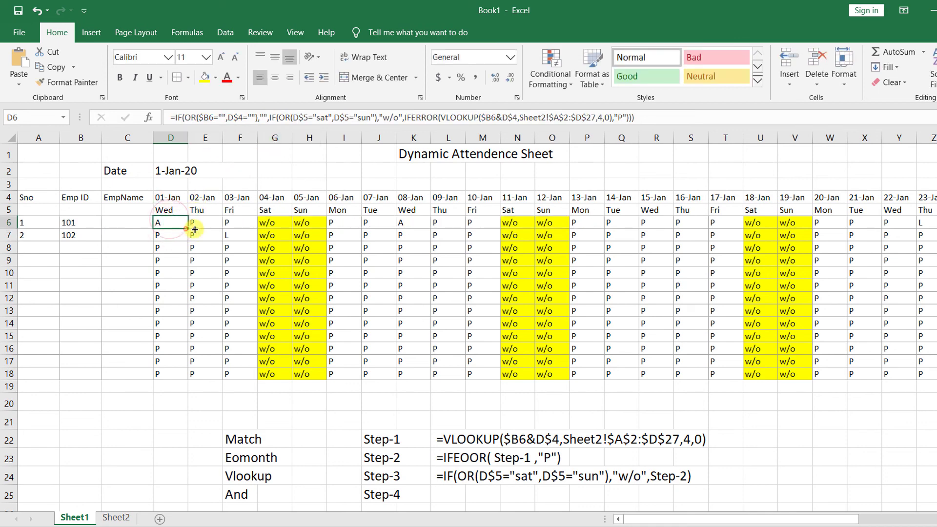
pyautogui.moveTo(188, 228); pyautogui.dragTo(819, 230)
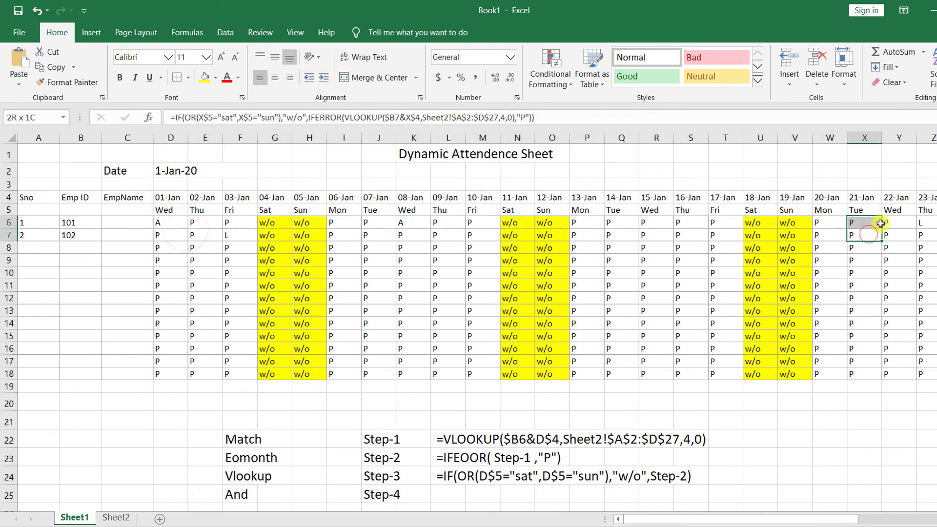
pyautogui.click(166, 224)
pyautogui.moveTo(188, 228)
pyautogui.mouseDown()
pyautogui.moveTo(930, 227)
pyautogui.moveTo(906, 244)
pyautogui.moveTo(914, 329)
pyautogui.moveTo(907, 385)
pyautogui.mouseUp()
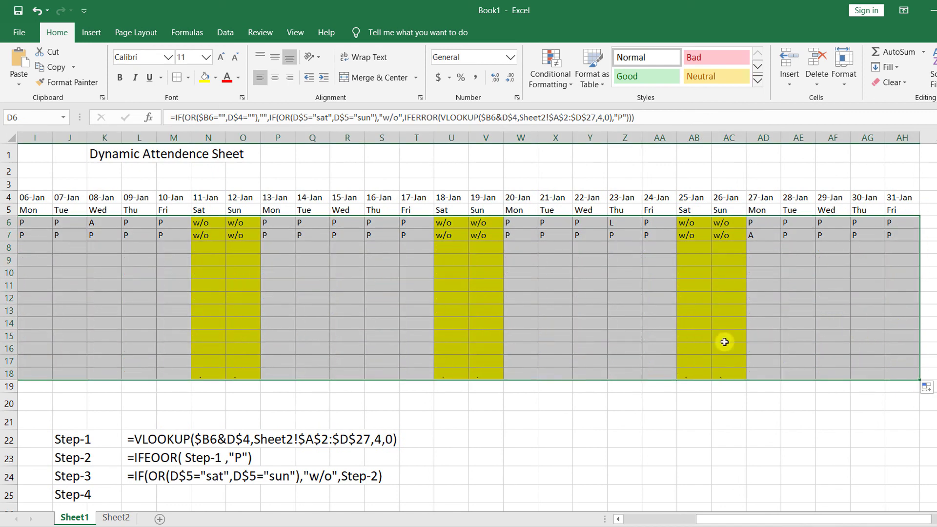
pyautogui.moveTo(716, 521); pyautogui.dragTo(477, 513)
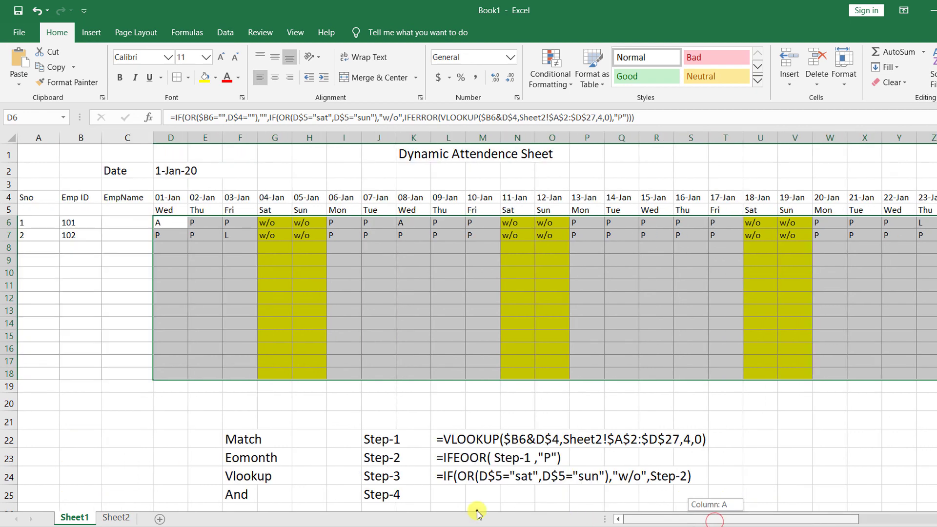
pyautogui.click(77, 246)
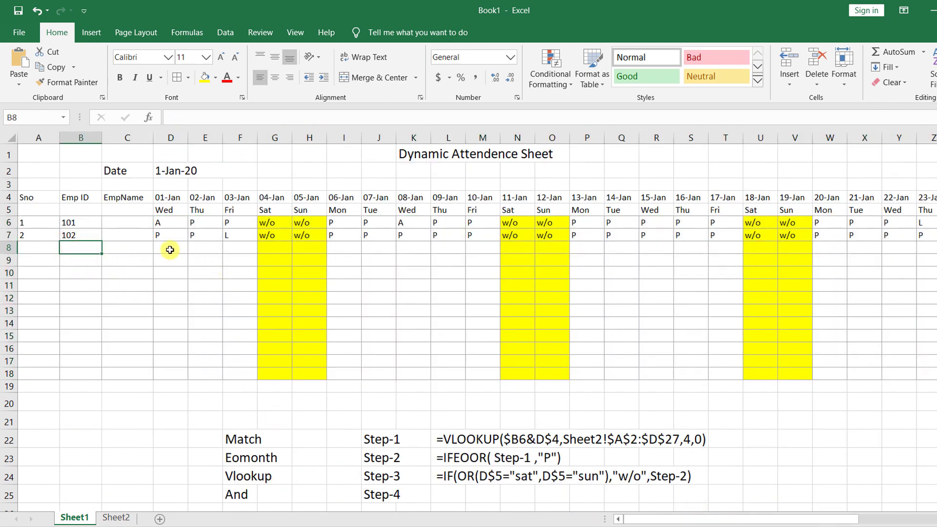
pyautogui.moveTo(169, 249); pyautogui.dragTo(368, 325)
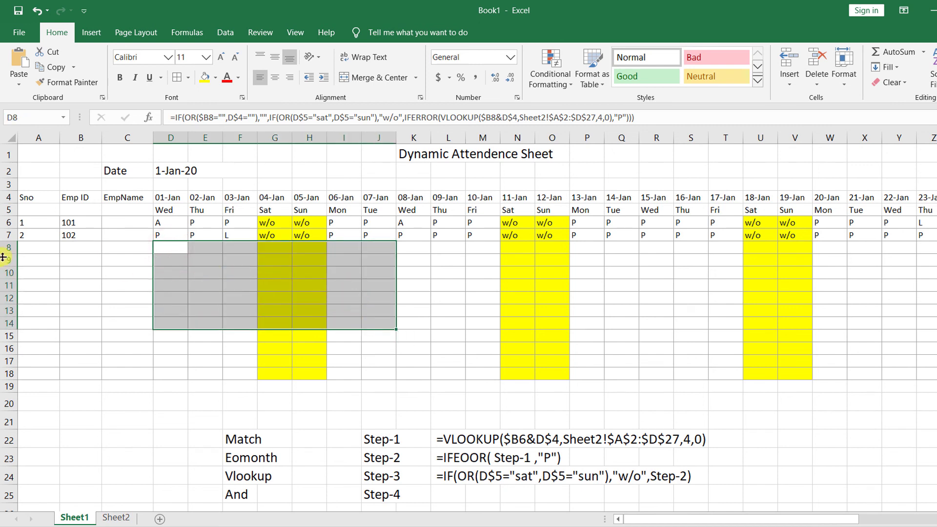
pyautogui.click(68, 249)
pyautogui.write('1')
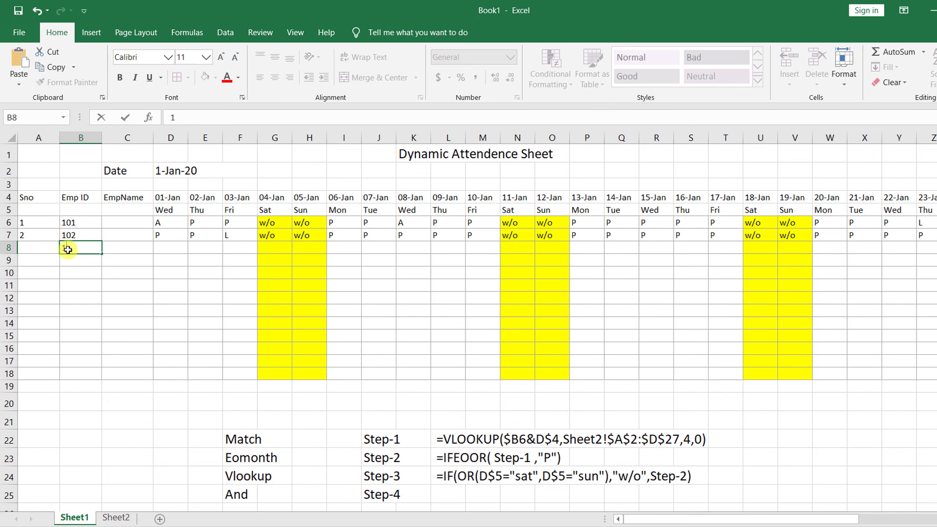
pyautogui.click(80, 223)
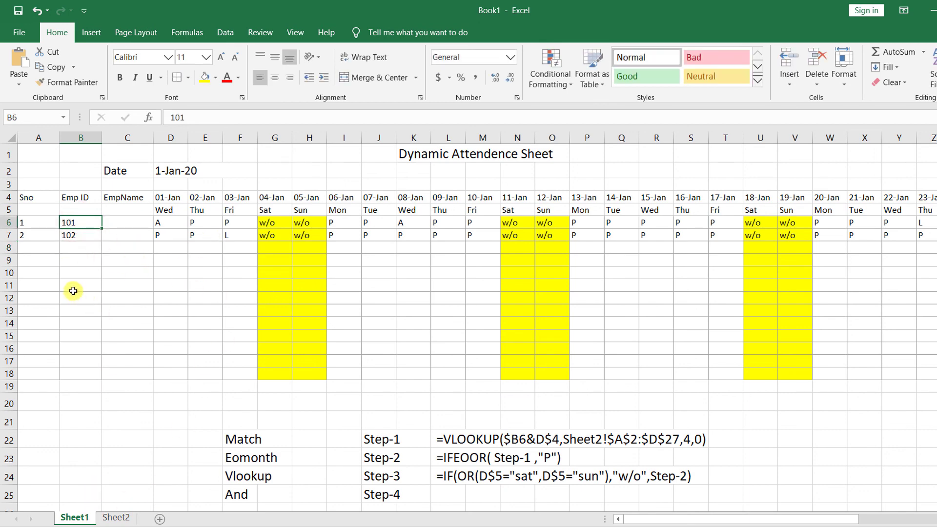
# Step: Add a record in row 8 of Sheet2 with EmpID 103, Date 12-jan and Attendence L
pyautogui.click(115, 518)
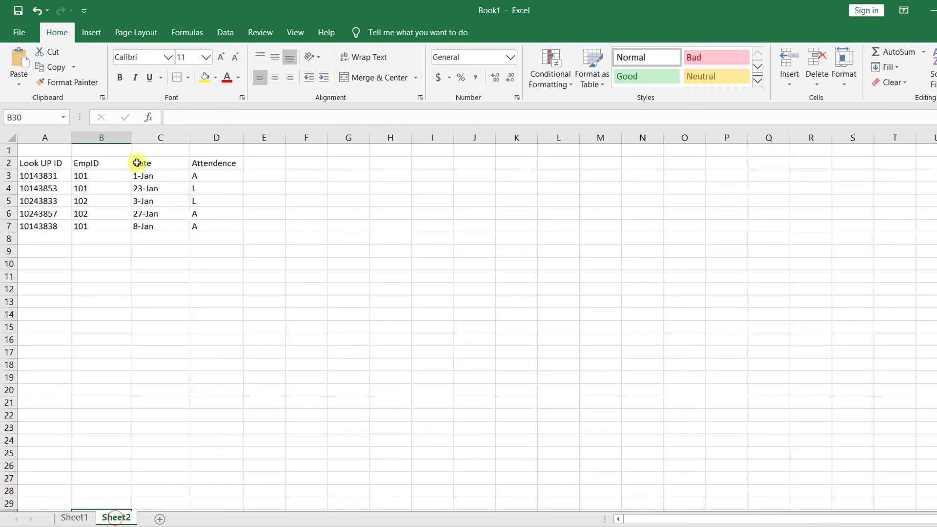
pyautogui.click(90, 174)
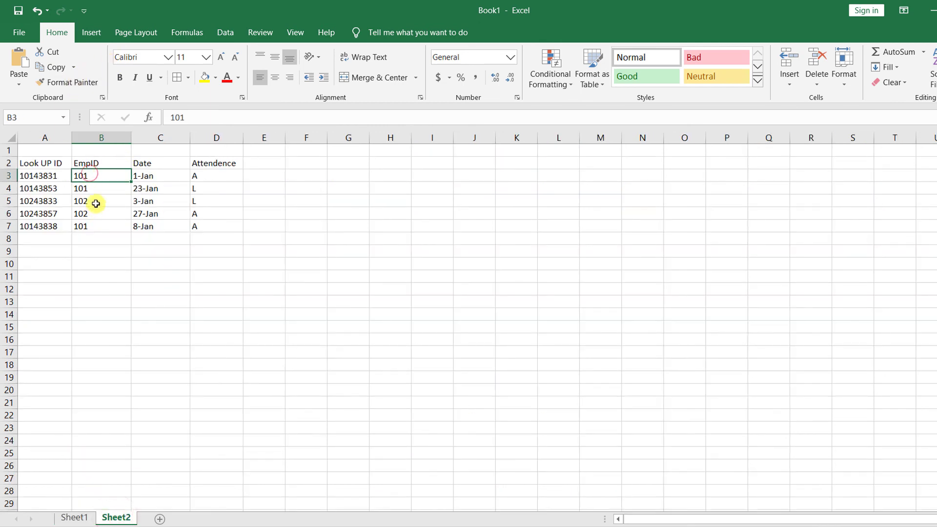
pyautogui.click(92, 238)
pyautogui.write('103')
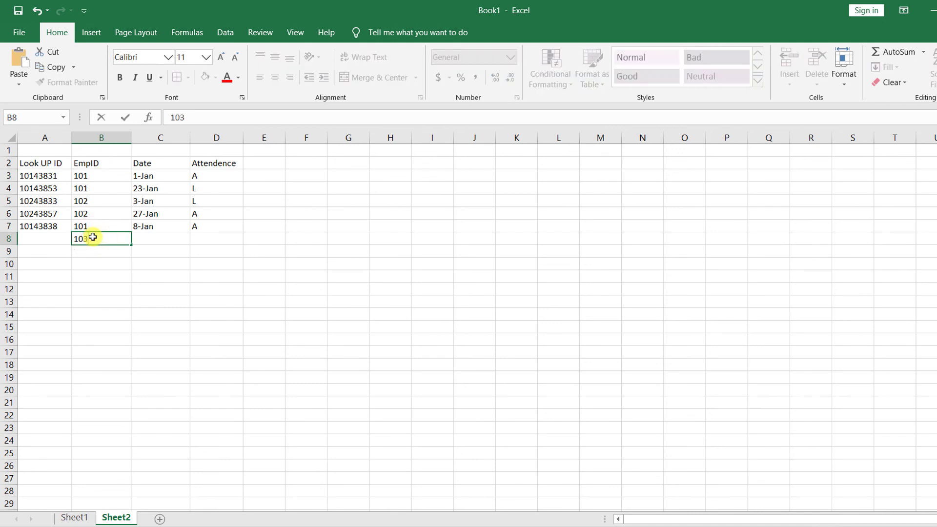
pyautogui.click(91, 261)
pyautogui.click(152, 247)
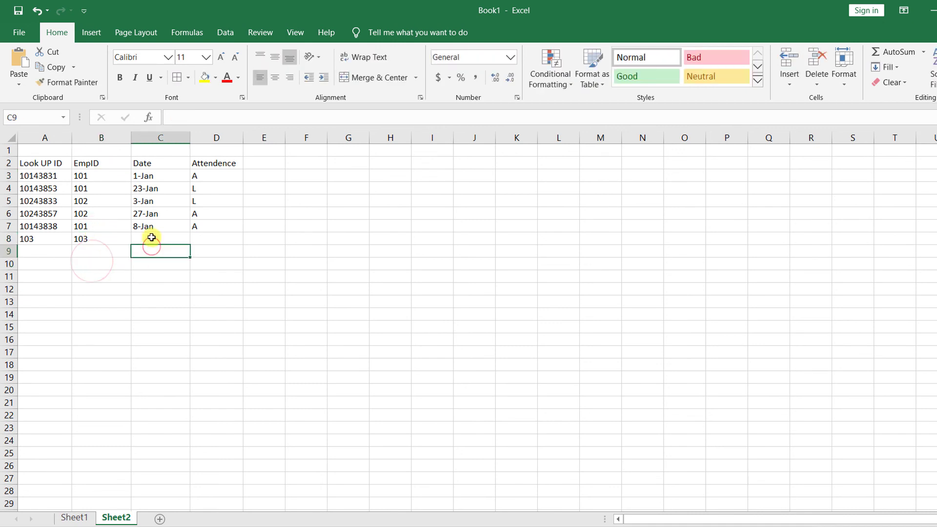
pyautogui.click(151, 238)
pyautogui.write('12-jan')
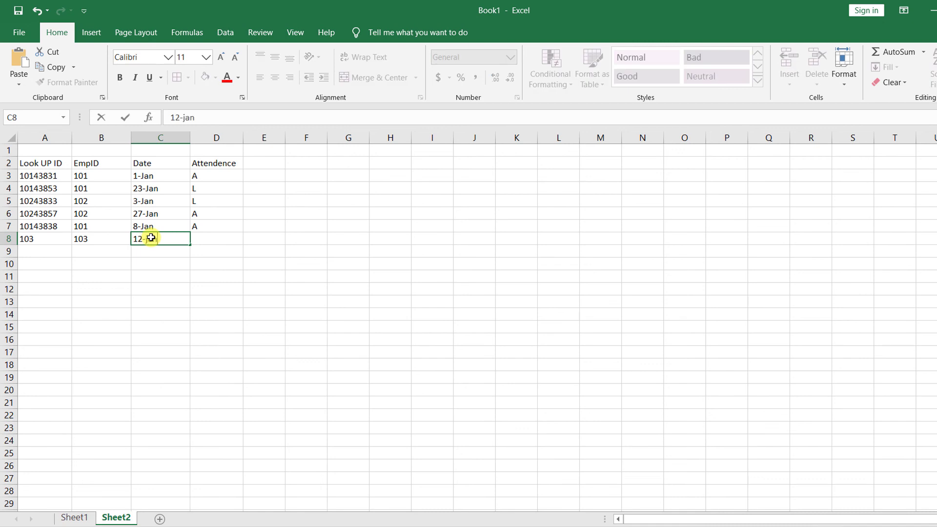
pyautogui.click(200, 235)
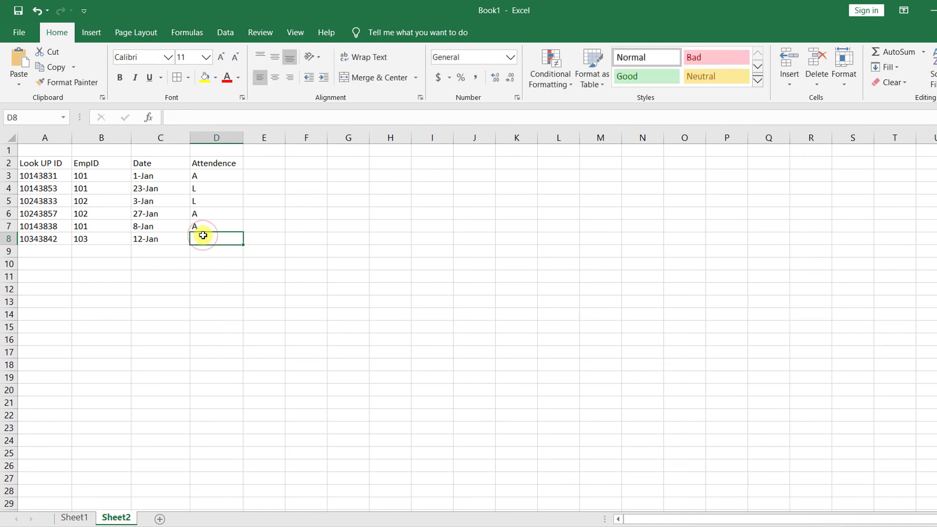
pyautogui.write('L')
pyautogui.click(132, 293)
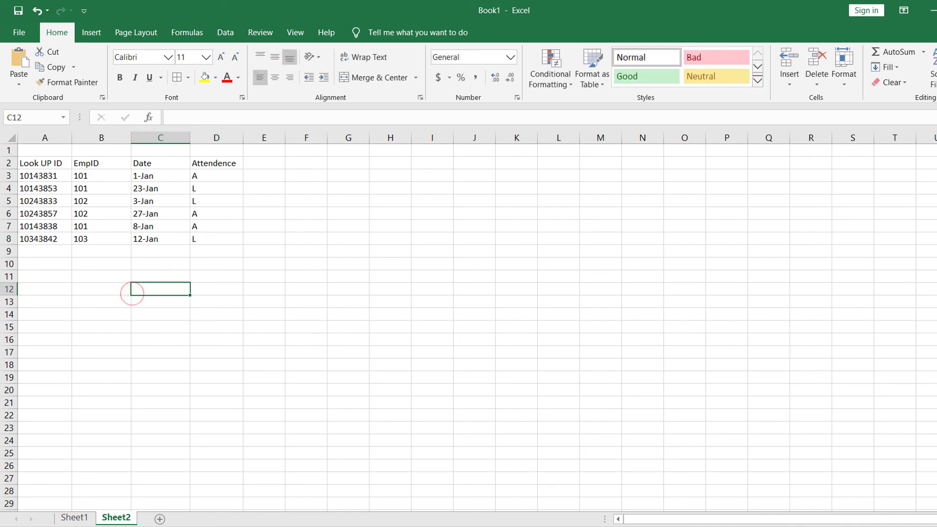
# Step: Enter Emp ID 103 in cell B8 of the attendance sheet on Sheet1
pyautogui.click(74, 518)
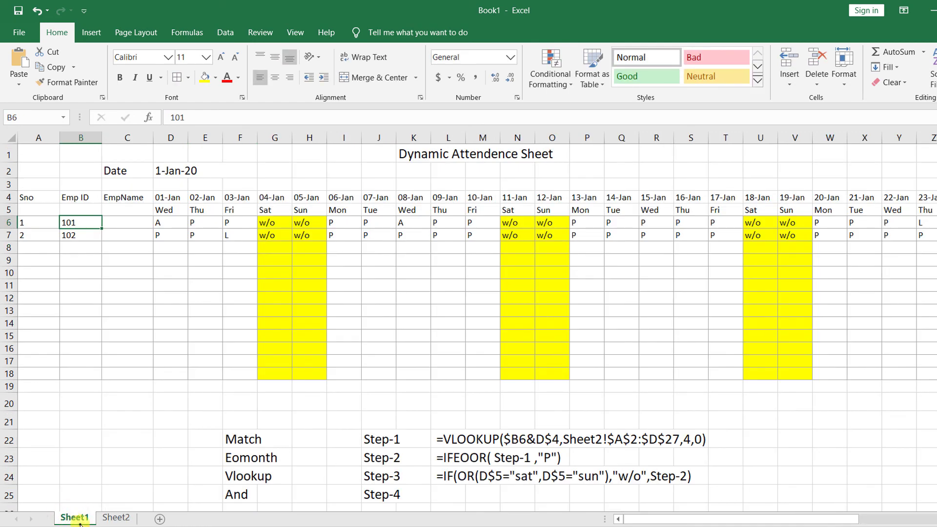
pyautogui.click(80, 247)
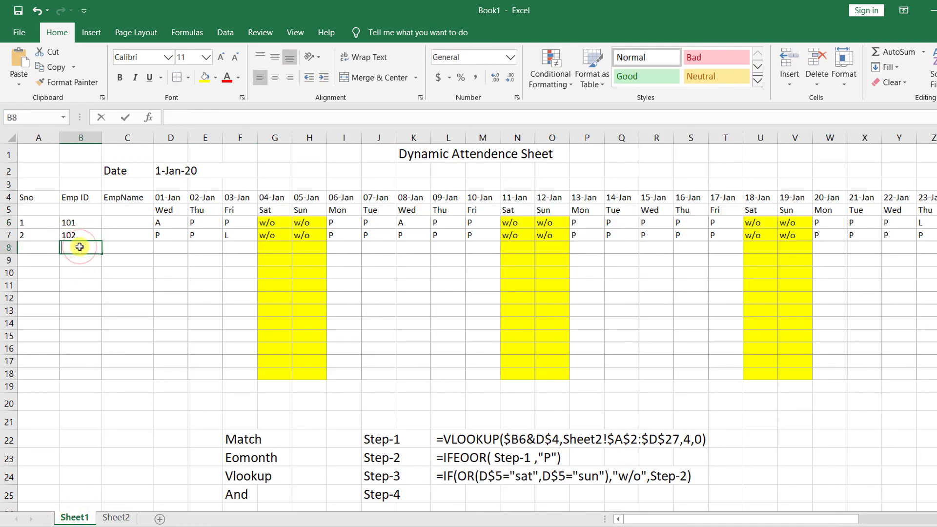
pyautogui.write('103')
pyautogui.press('Return')
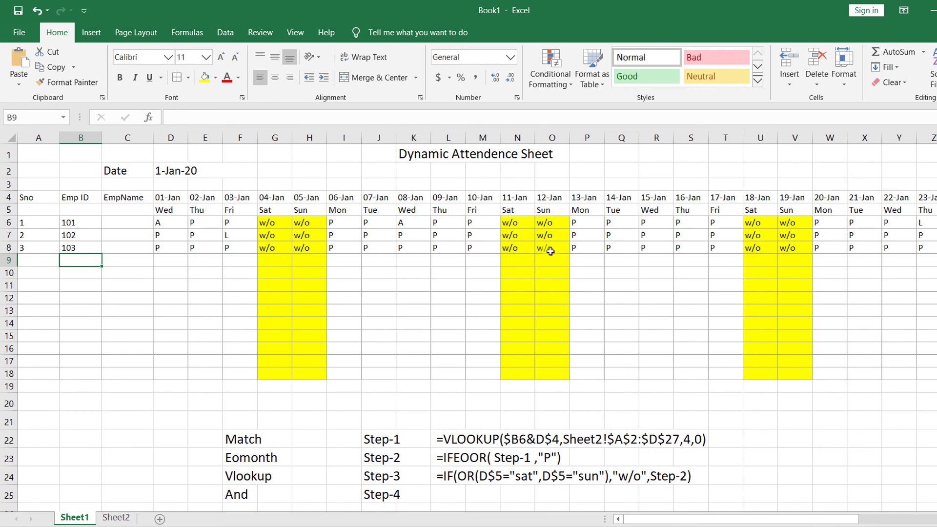
# Step: Change the Date of EmpID 103's record in row 8 of Sheet2 to 15-Jan
pyautogui.click(116, 517)
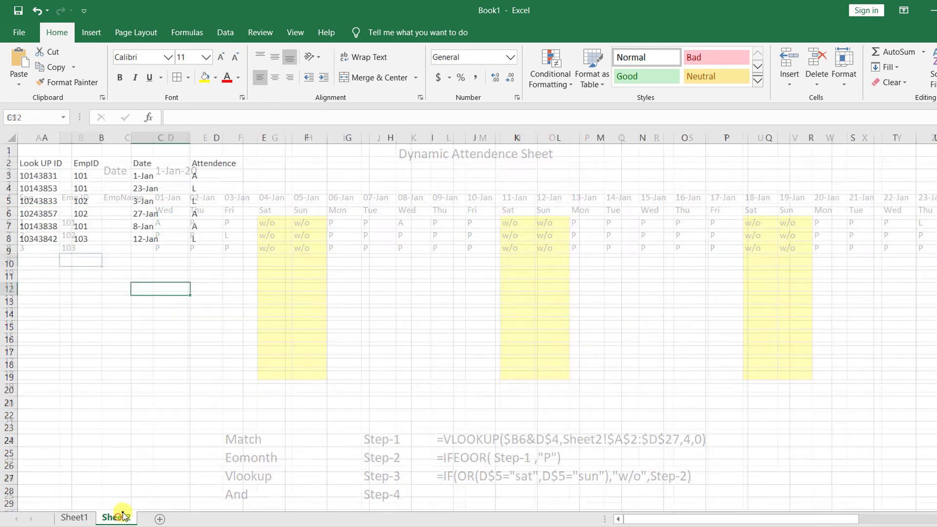
pyautogui.click(217, 239)
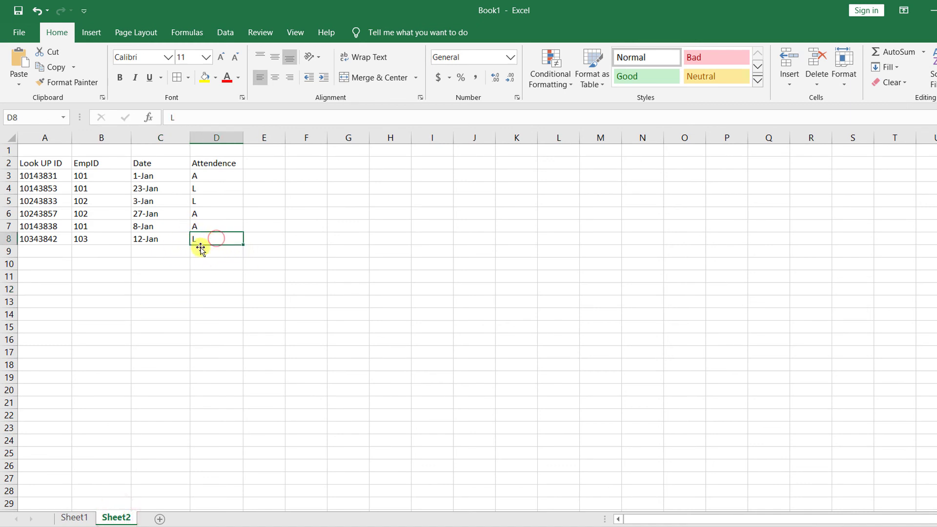
pyautogui.click(151, 240)
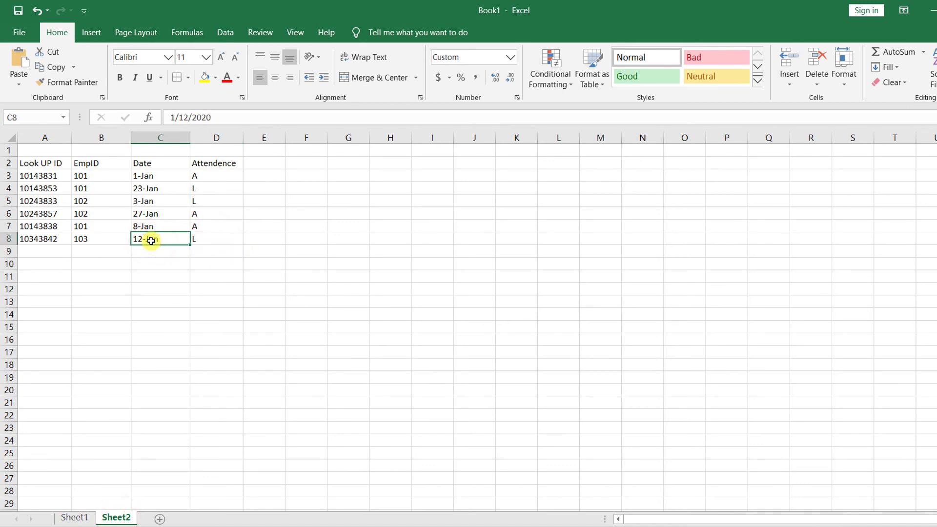
pyautogui.press('F2')
pyautogui.press('BackSpace')
pyautogui.press('BackSpace')
pyautogui.press('BackSpace')
pyautogui.press('BackSpace')
pyautogui.press('BackSpace')
pyautogui.press('BackSpace')
pyautogui.press('BackSpace')
pyautogui.press('BackSpace')
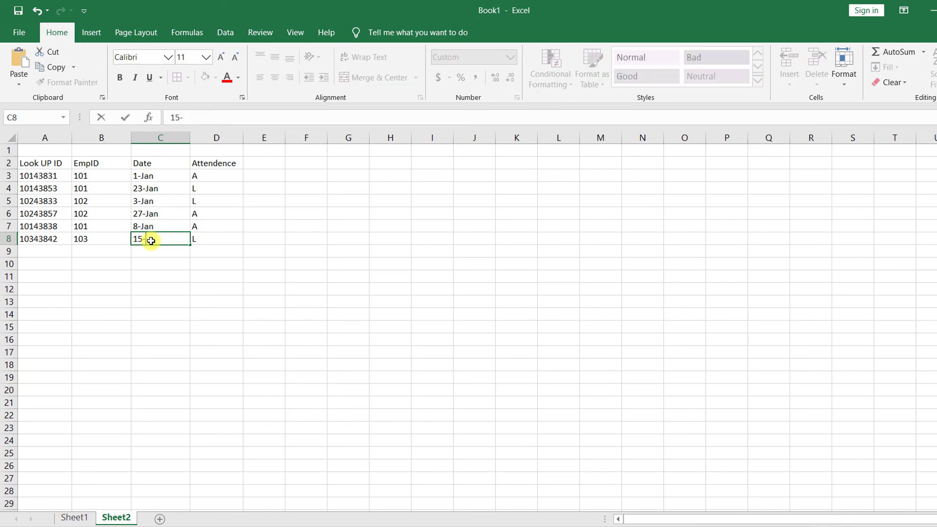
pyautogui.click(214, 211)
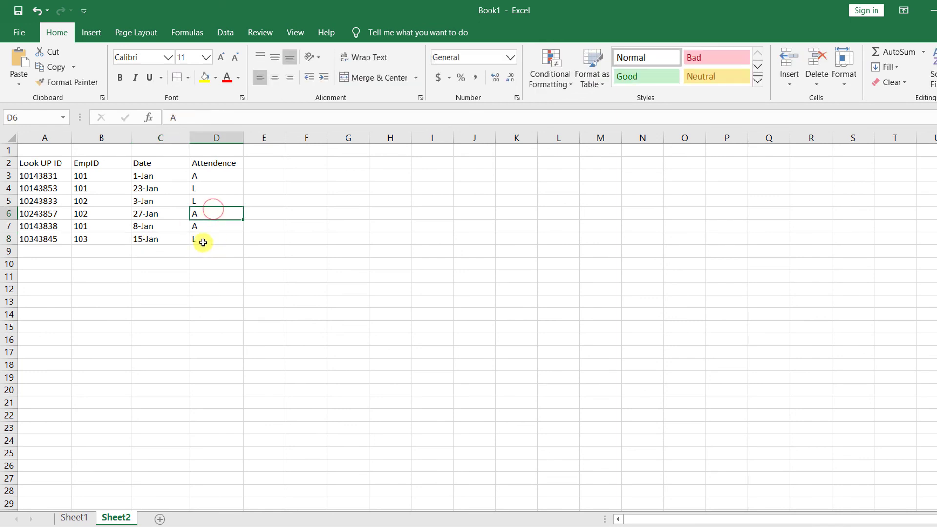
pyautogui.click(203, 240)
# Step: Check Emp ID 103's attendance entry for 15-Jan in the Sheet1 grid
pyautogui.click(75, 518)
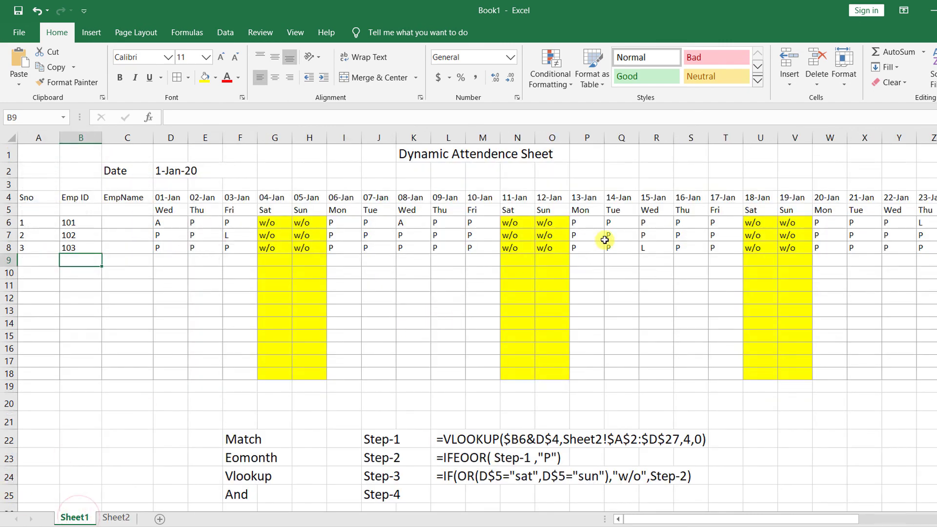
pyautogui.click(80, 250)
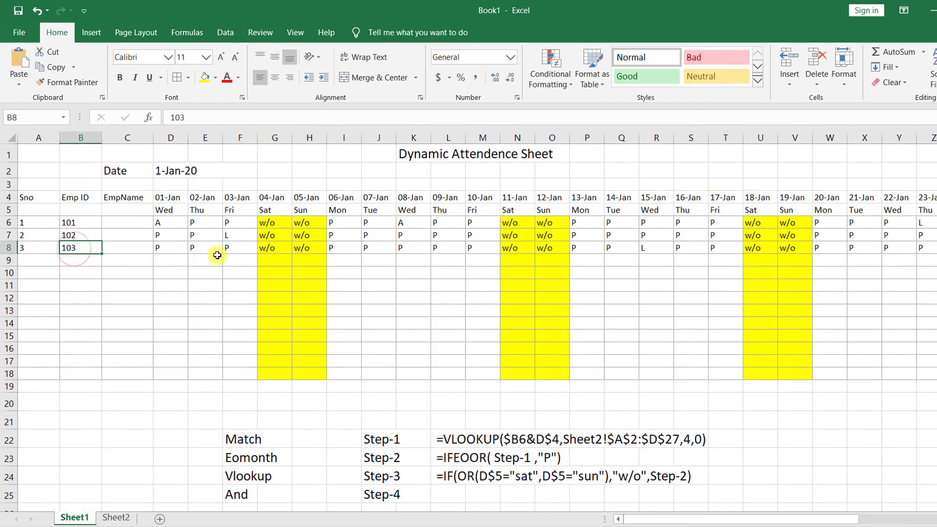
pyautogui.click(660, 249)
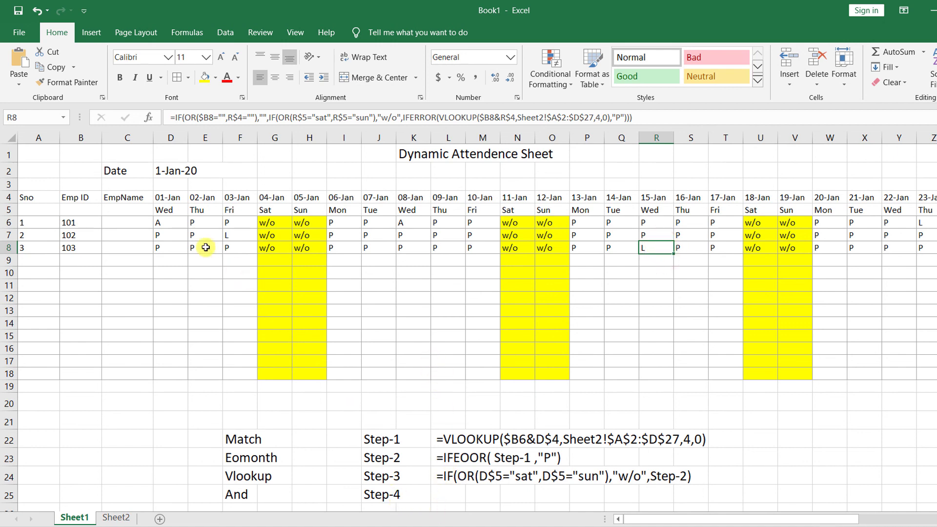
# Step: Document Step-4 in cell L25 as =IF(OR($B6="",D$4=""),"", Step-3), based on the blank-test part of D6's formula
pyautogui.click(161, 222)
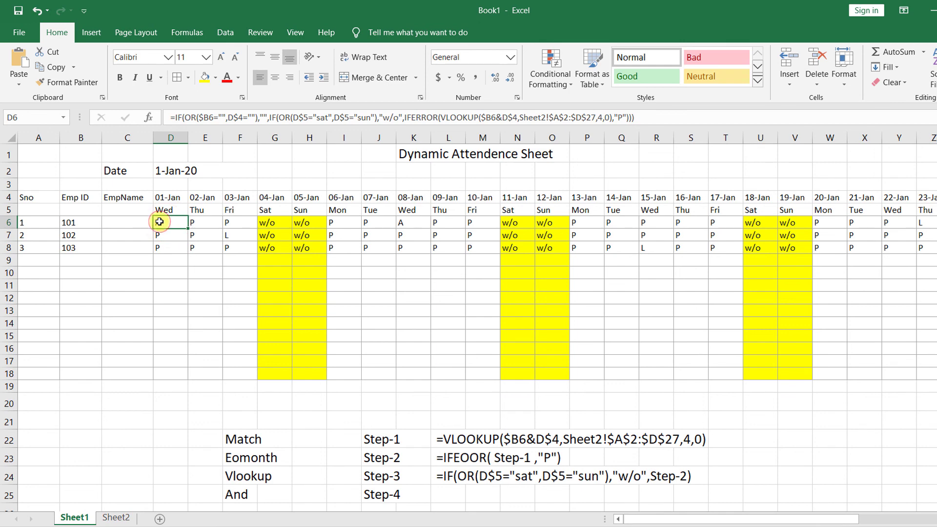
pyautogui.doubleClick(160, 222)
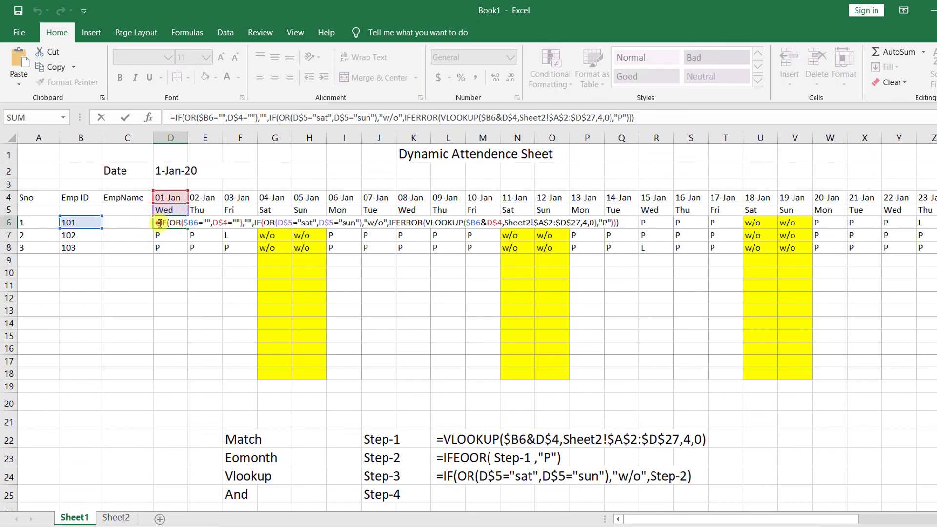
pyautogui.moveTo(160, 223); pyautogui.dragTo(252, 225)
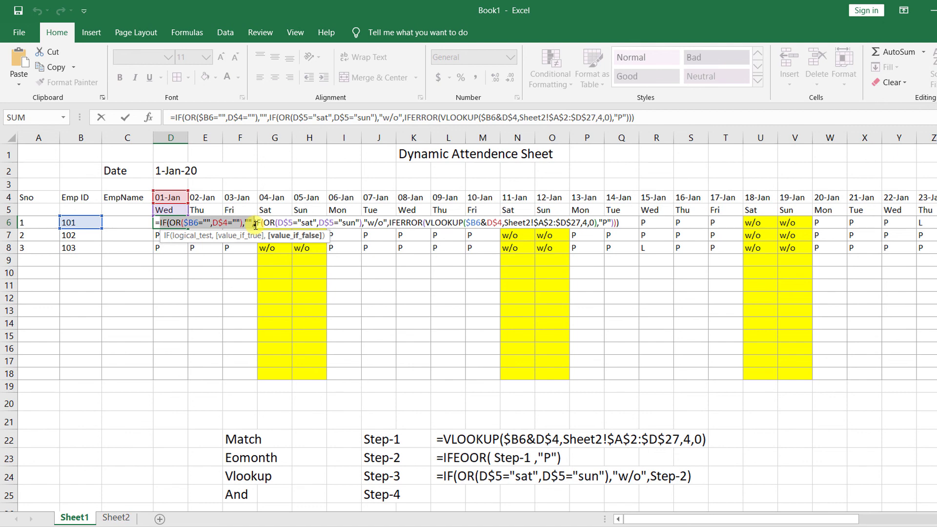
pyautogui.press('Escape')
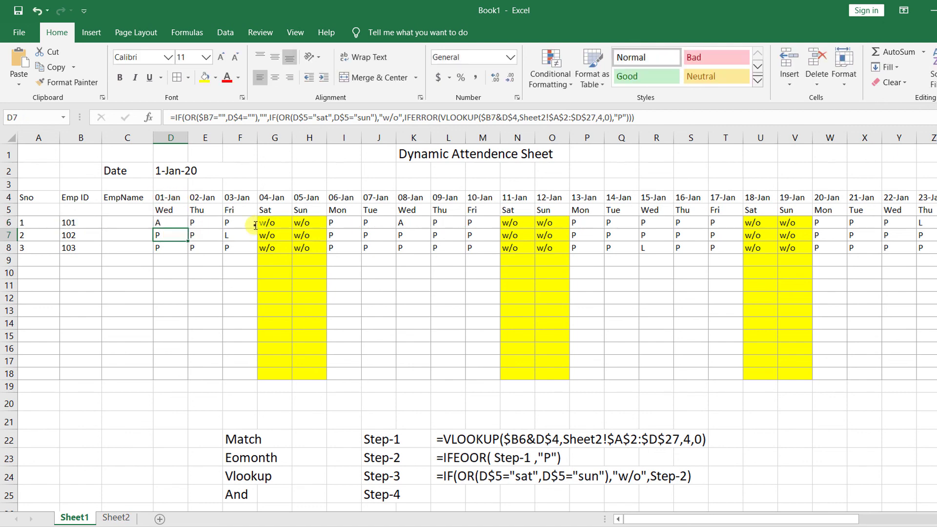
pyautogui.click(444, 492)
pyautogui.doubleClick(444, 492)
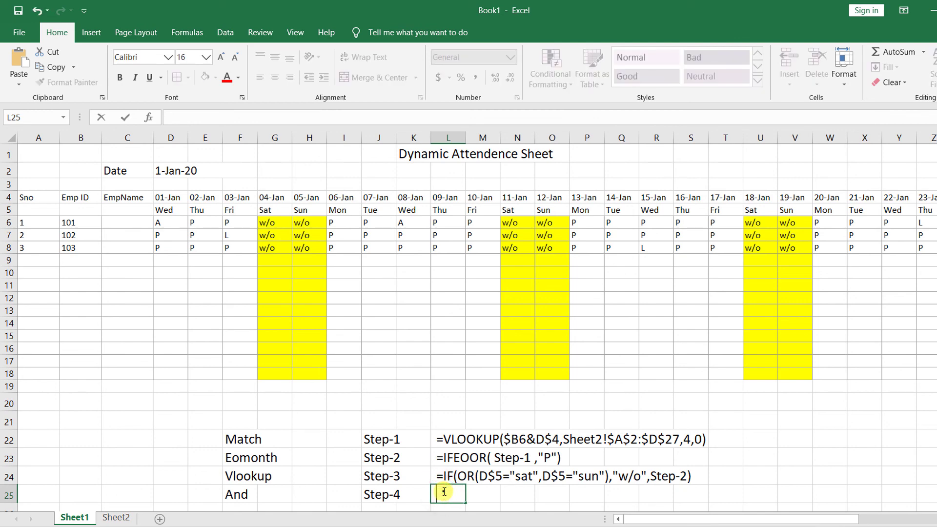
pyautogui.write('=IF(OR($B6="",D$4=""),"", Step-3')
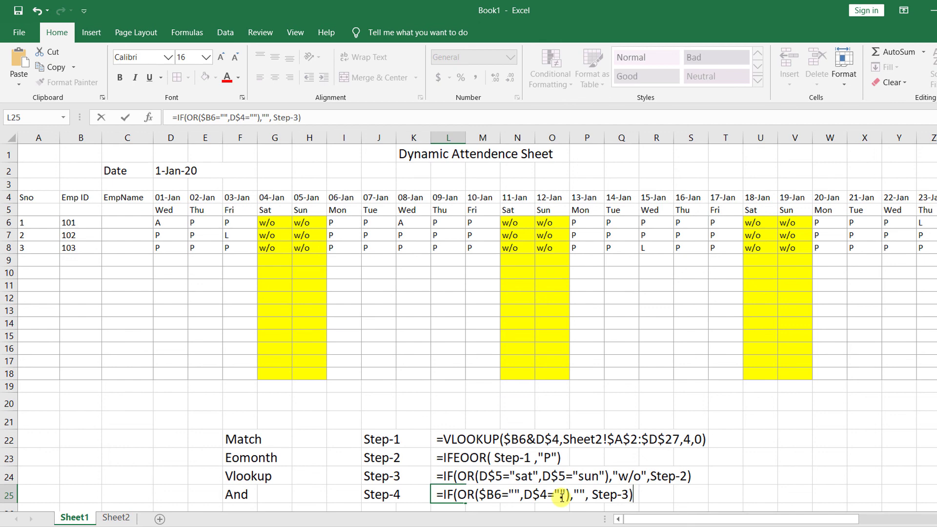
pyautogui.click(541, 453)
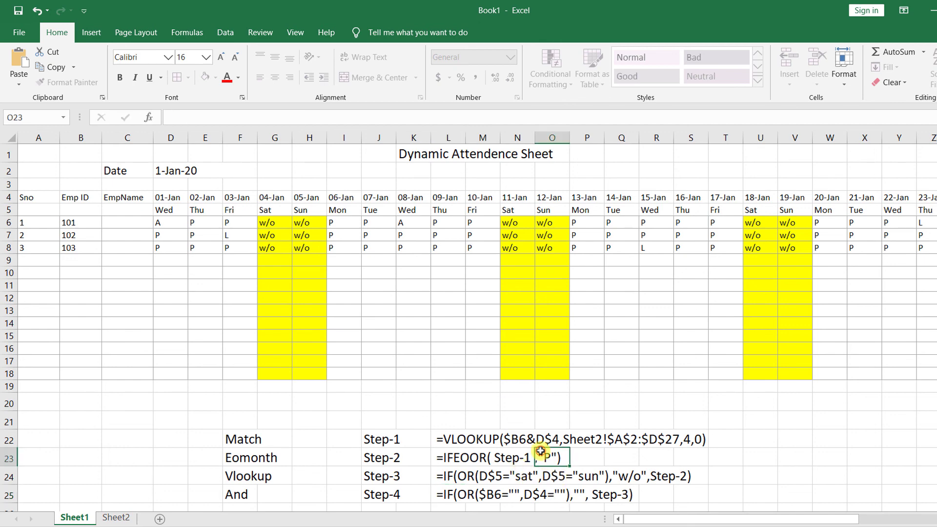
pyautogui.click(664, 440)
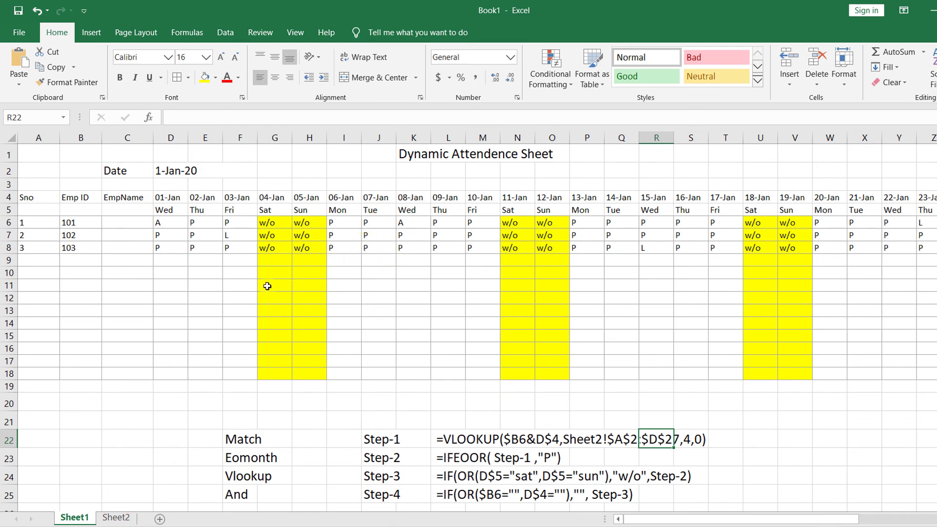
pyautogui.click(113, 517)
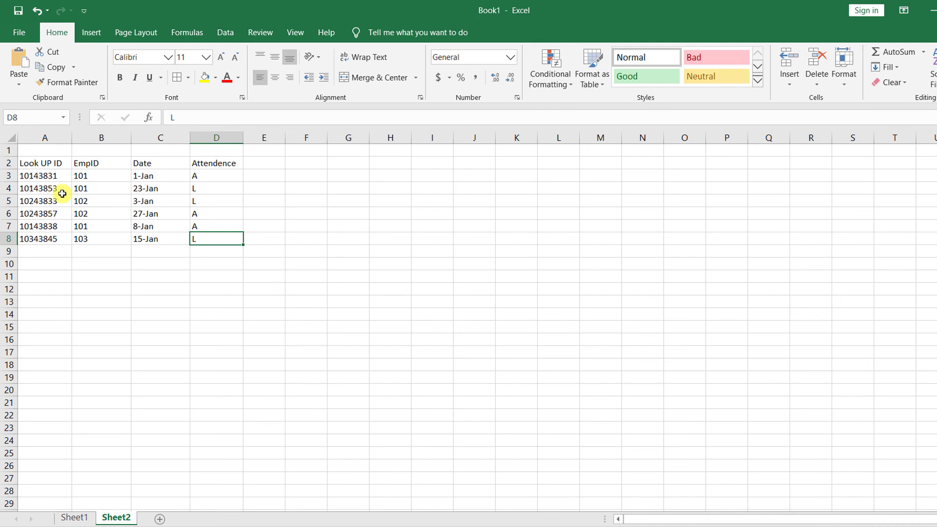
pyautogui.click(76, 517)
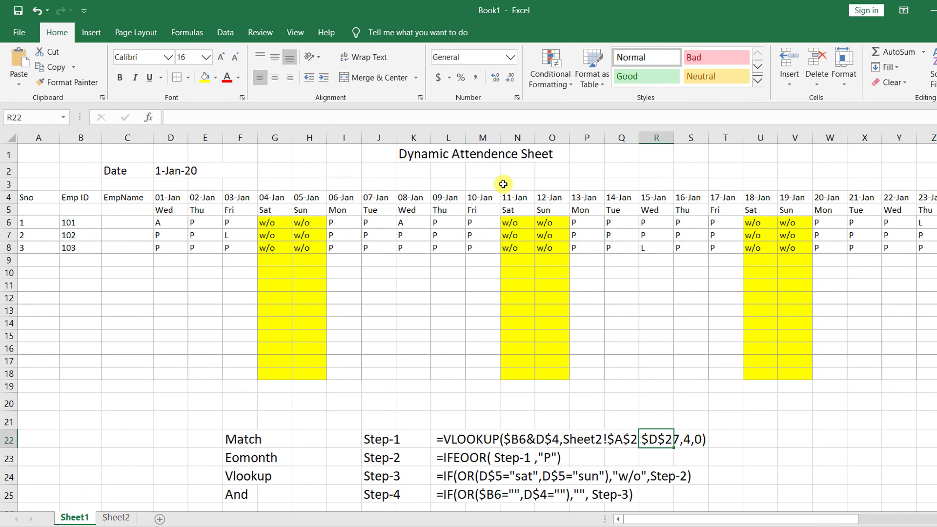
pyautogui.click(82, 257)
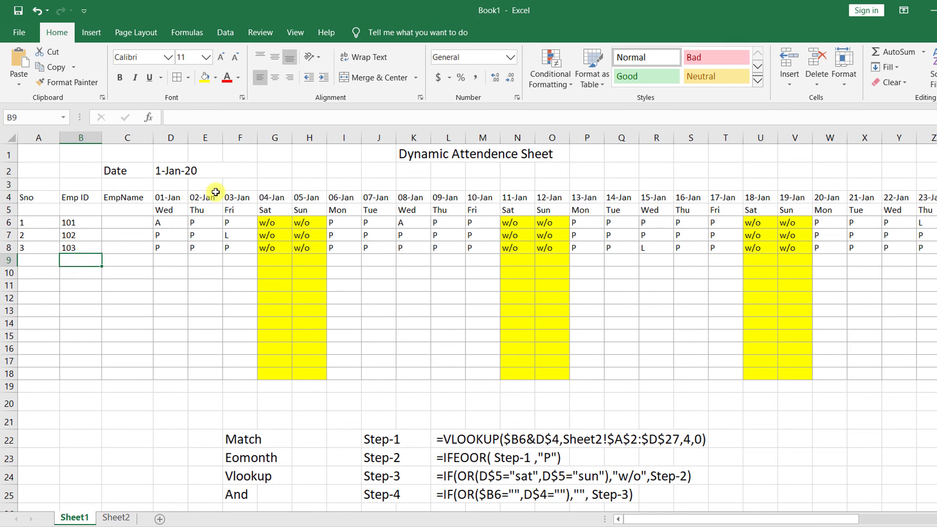
# Step: Set the sheet's start date in D2 to 1-feb to test the attendance grid with February
pyautogui.click(179, 171)
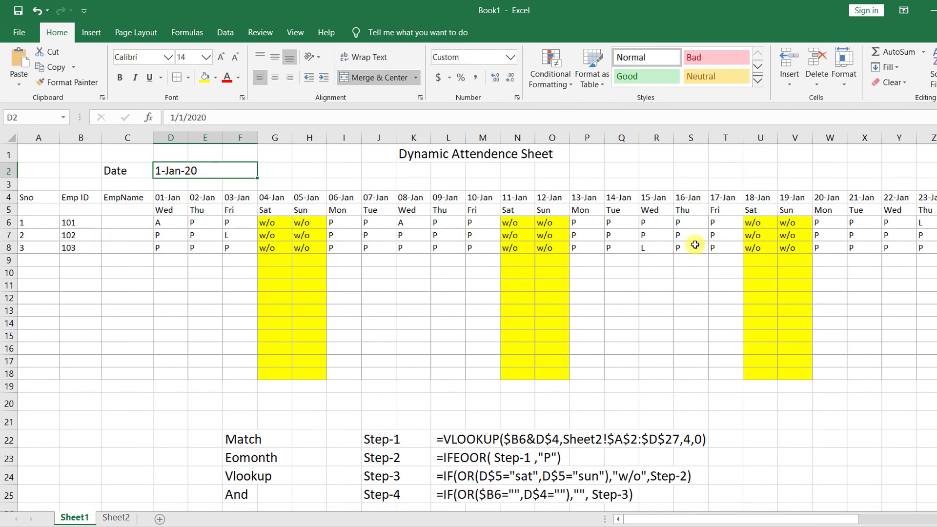
pyautogui.write('1')
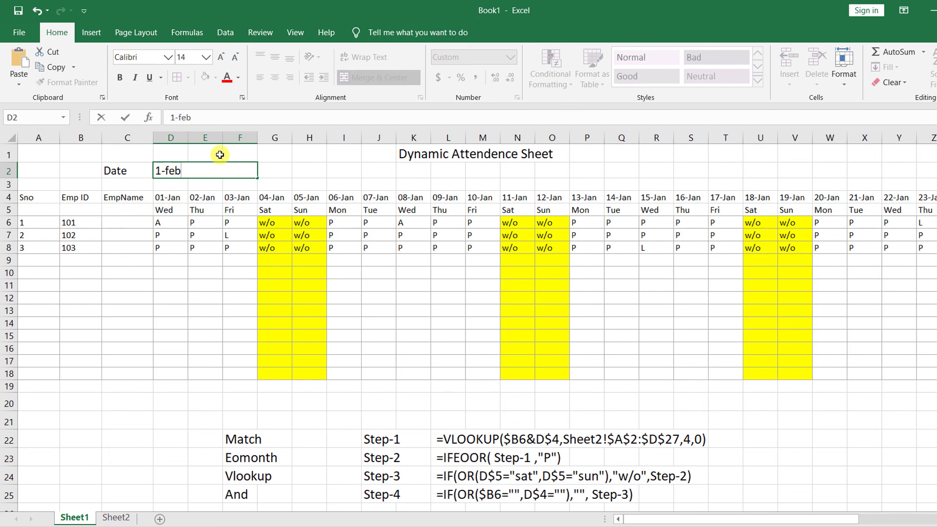
pyautogui.write('-feb')
pyautogui.press('Return')
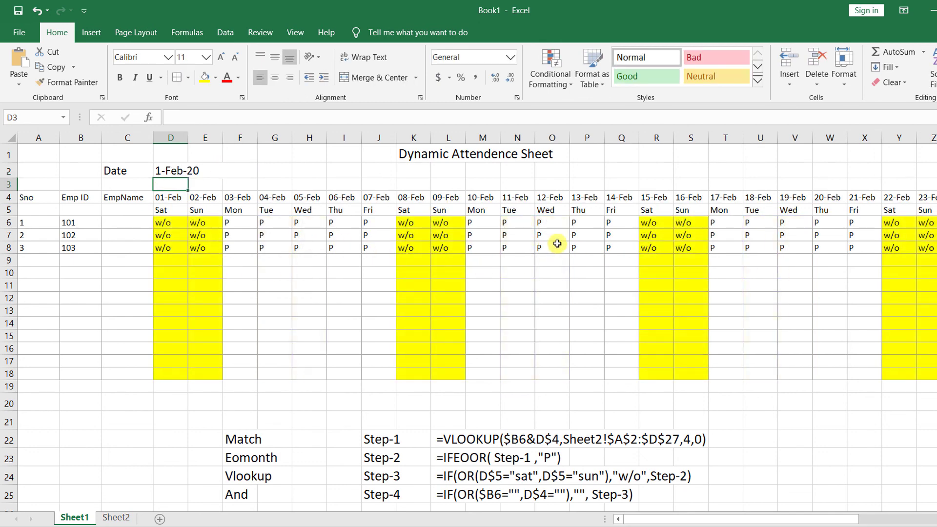
# Step: Set the start date in D2 to 1-march and inspect Emp ID 103's cell for 02-Mar
pyautogui.click(177, 170)
pyautogui.write('1-ma')
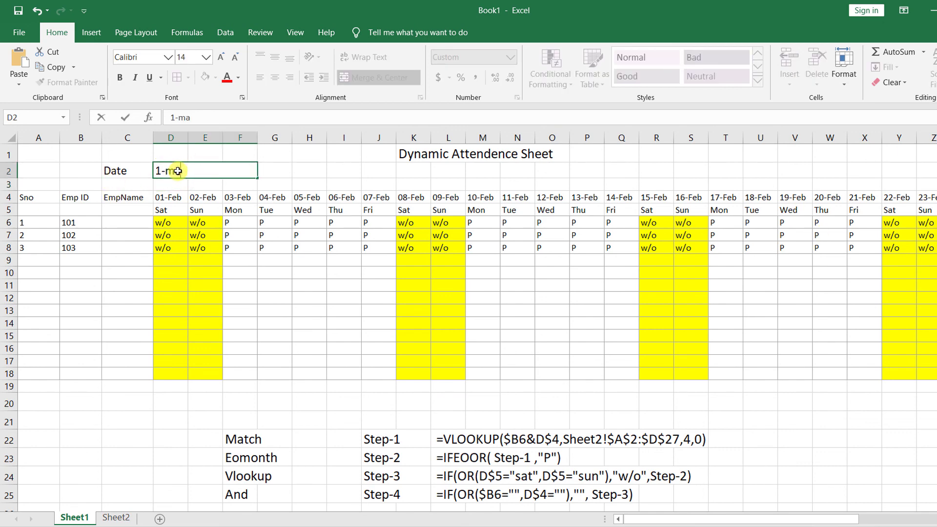
pyautogui.write('rch')
pyautogui.press('Return')
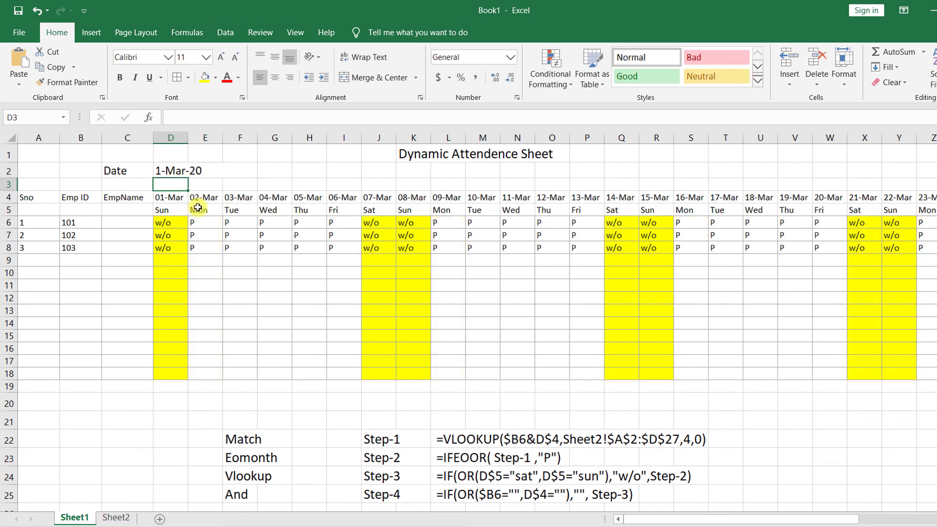
pyautogui.click(206, 244)
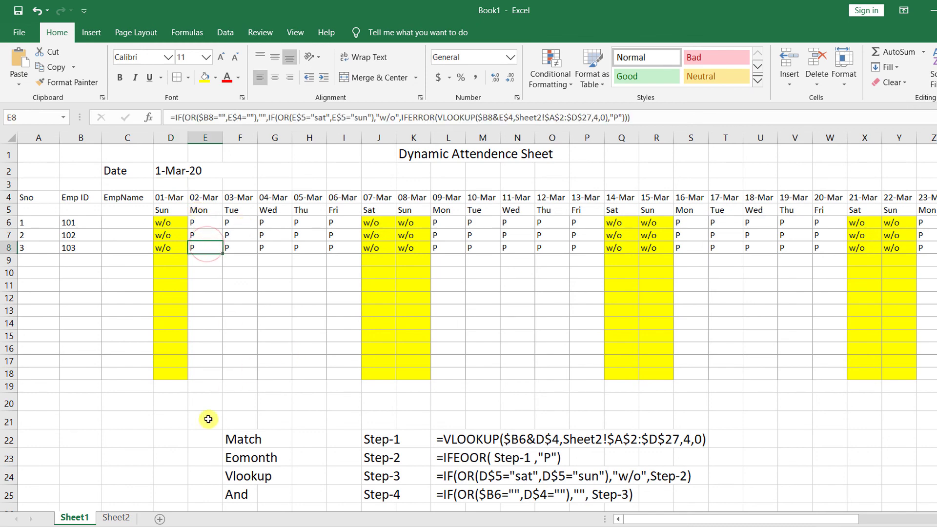
# Step: Review the attendance records in A3:D8 of Sheet2, the blank rows below them, and the matching grid on Sheet1
pyautogui.click(117, 517)
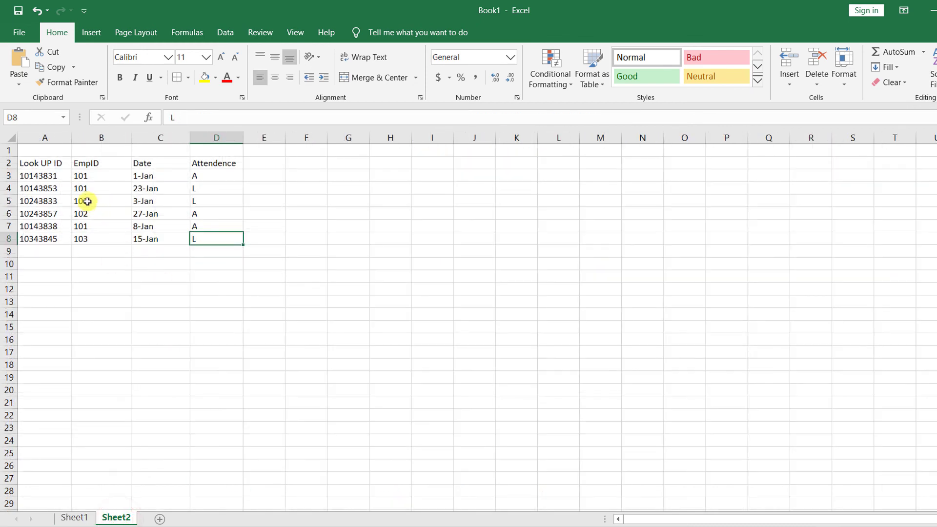
pyautogui.moveTo(22, 176); pyautogui.dragTo(225, 233)
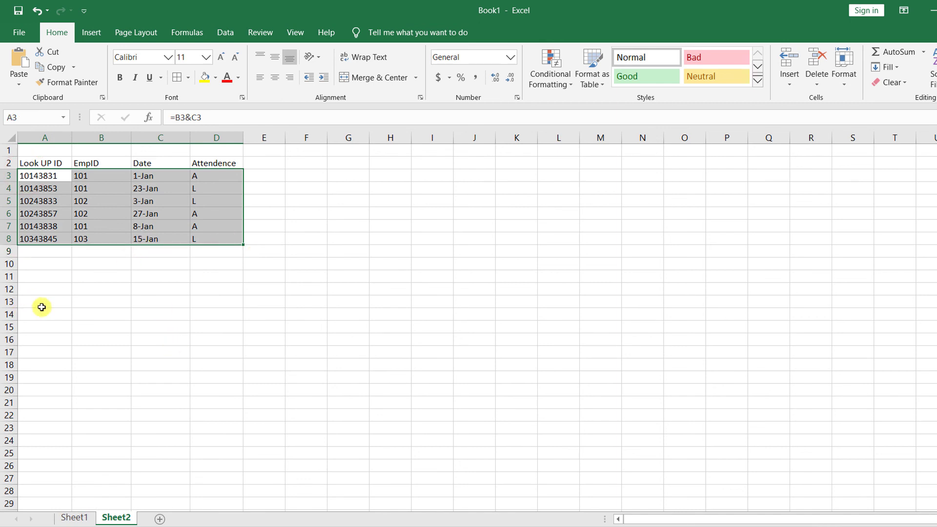
pyautogui.click(100, 254)
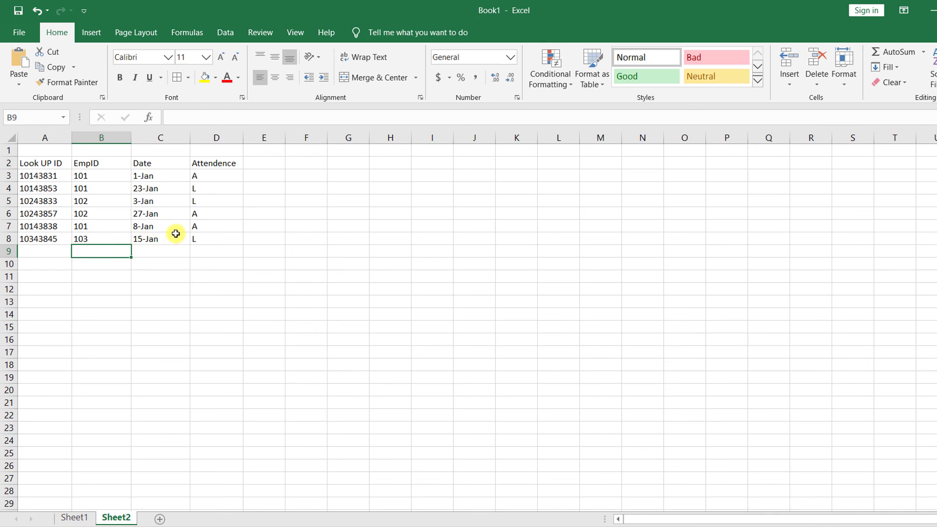
pyautogui.moveTo(207, 251); pyautogui.dragTo(209, 374)
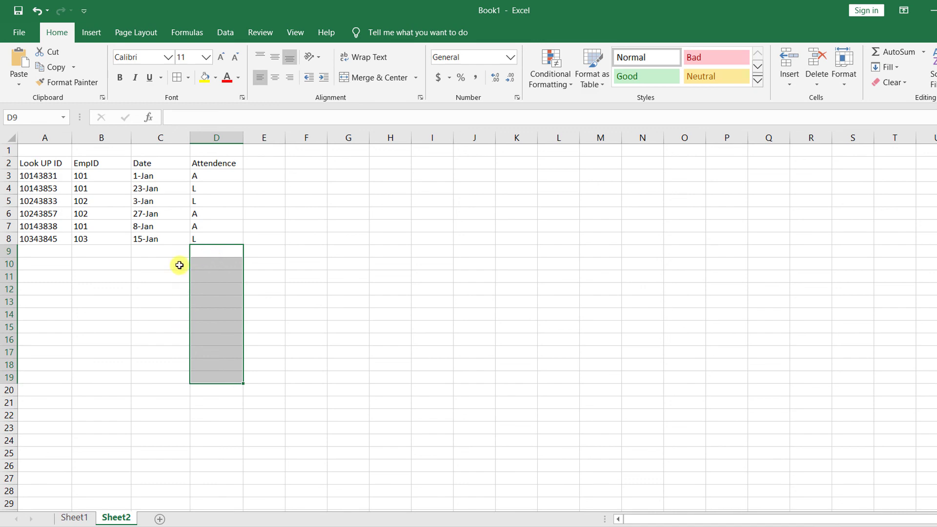
pyautogui.click(74, 517)
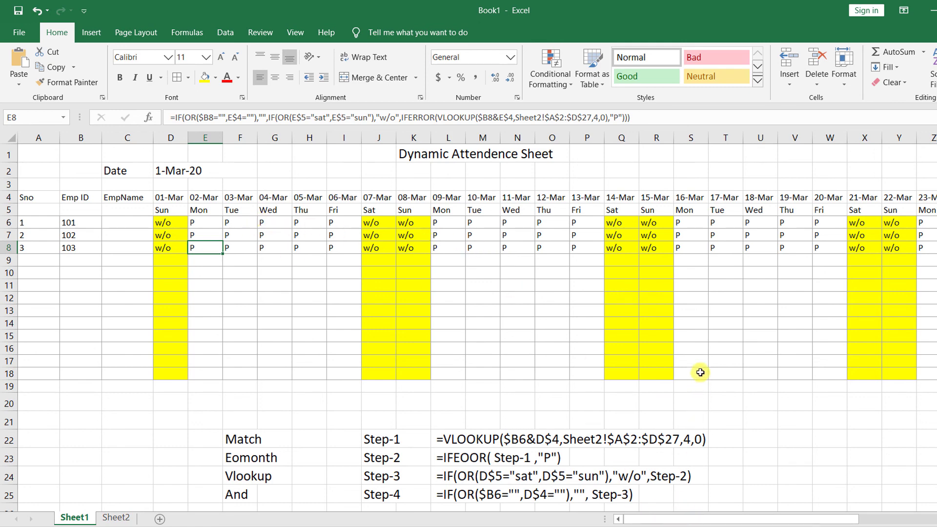
pyautogui.moveTo(708, 348); pyautogui.dragTo(49, 364)
pyautogui.click(287, 270)
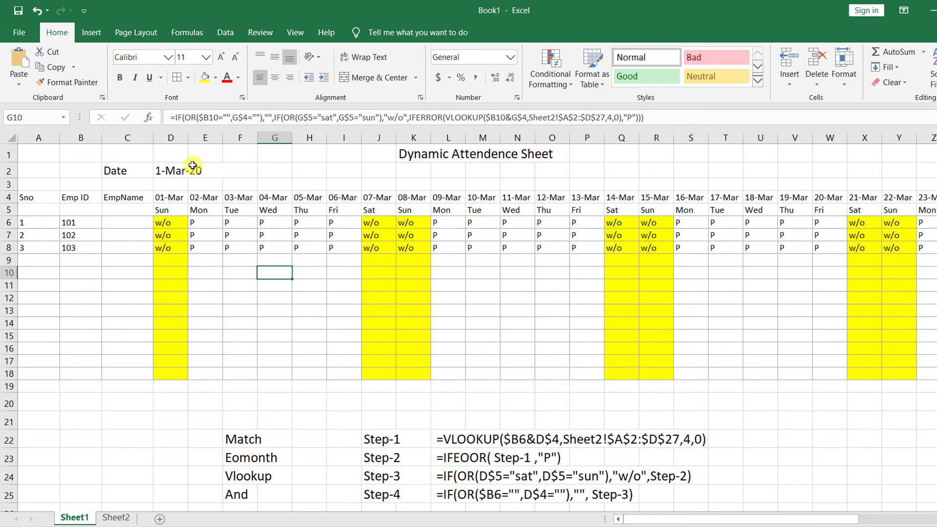
# Step: Set the start date in D2 of the attendance sheet to 1-feb
pyautogui.click(169, 171)
pyautogui.write('1')
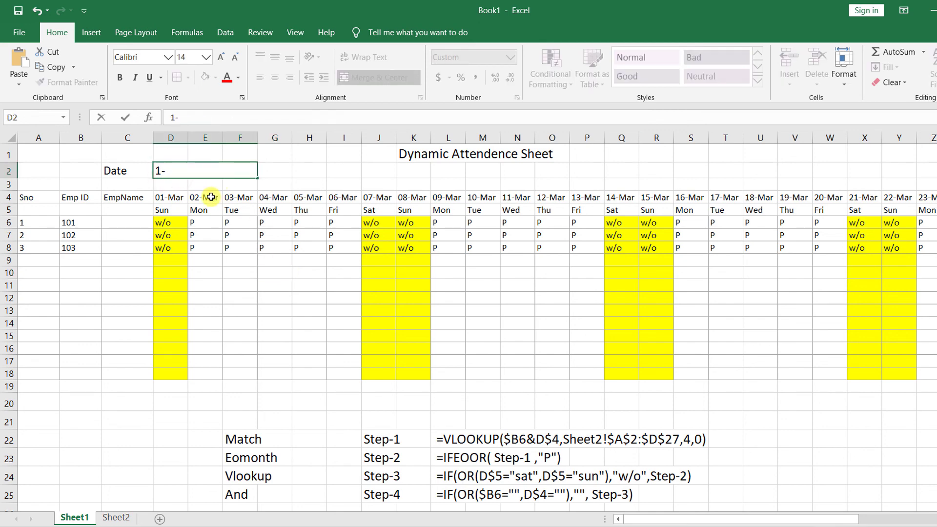
pyautogui.write('-feb')
pyautogui.press('Return')
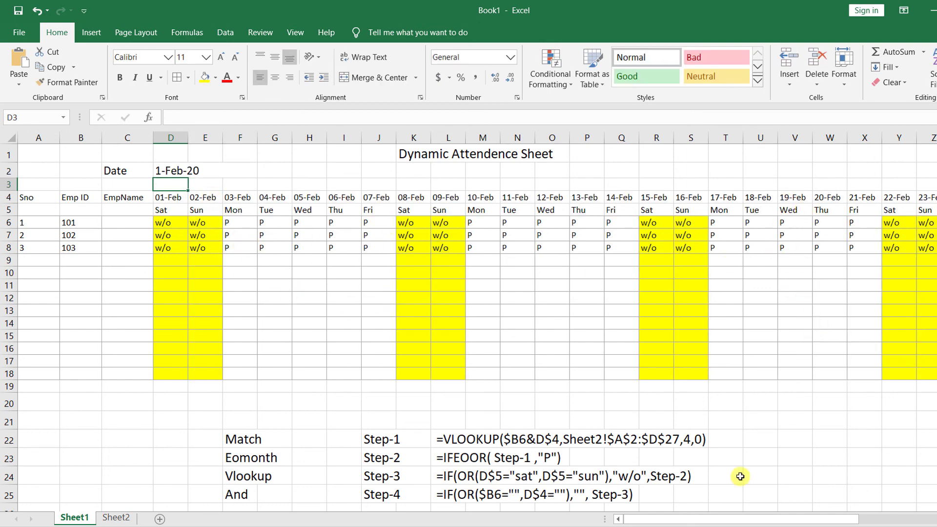
# Step: Examine the columns after 29-Feb, AG4:AH18, for dates that fall outside February
pyautogui.moveTo(699, 519); pyautogui.dragTo(814, 507)
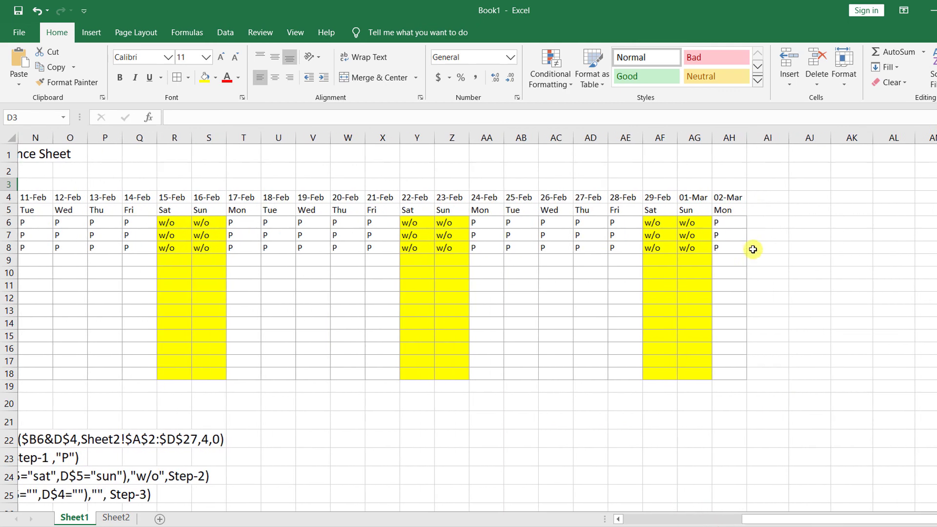
pyautogui.click(659, 137)
pyautogui.moveTo(692, 198); pyautogui.dragTo(718, 371)
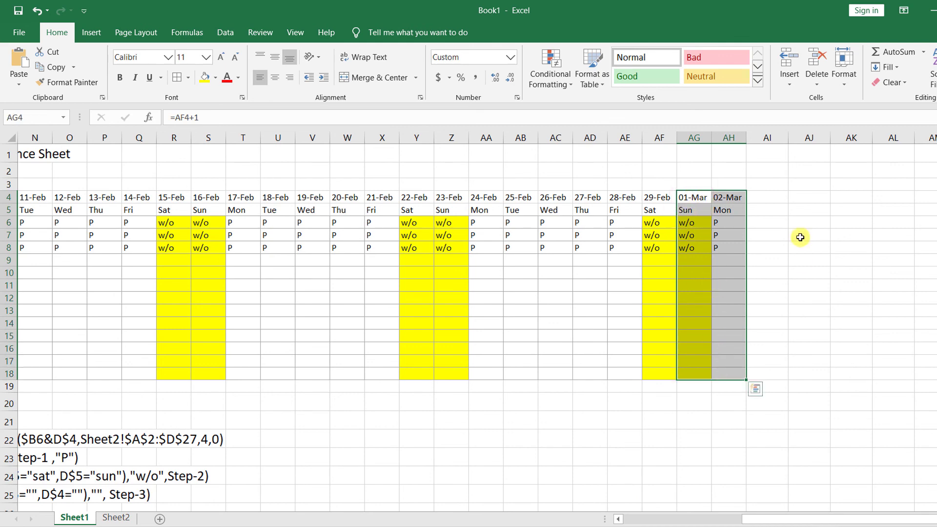
pyautogui.moveTo(754, 520); pyautogui.dragTo(611, 494)
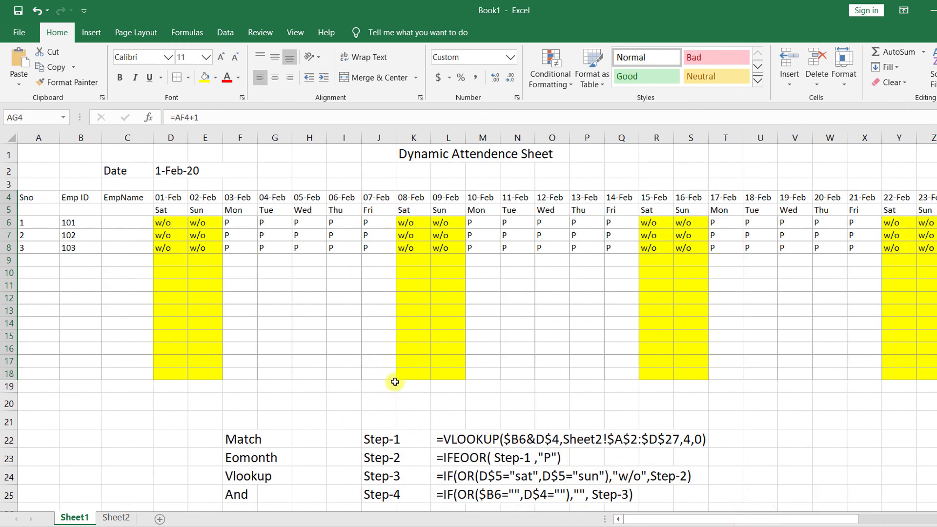